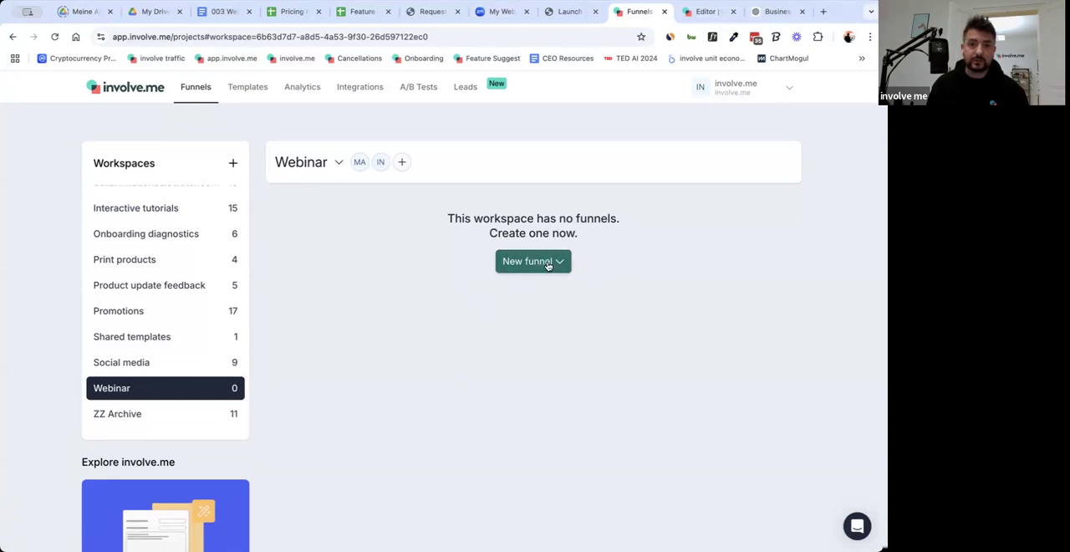
Switch to the 003 Webinar document and review the Personas list, from Gyms and Fitness Centers to Corporate Wellness Programs.
click(548, 265)
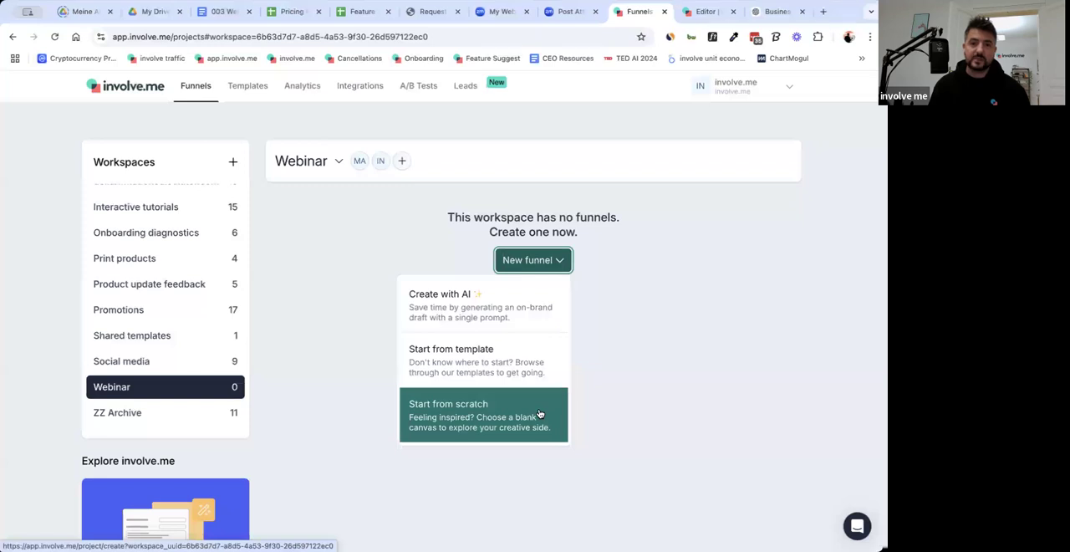
click(226, 12)
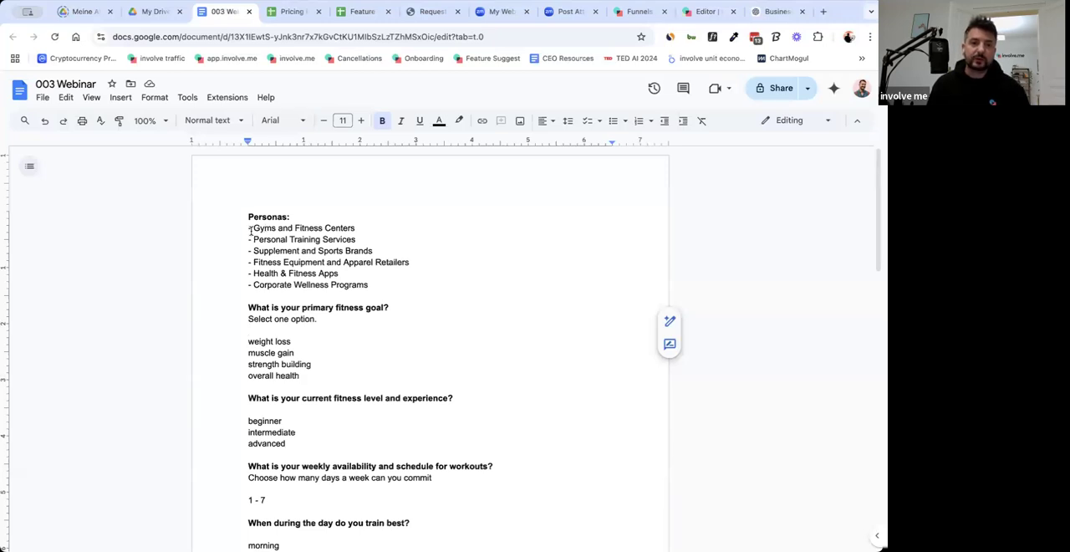
drag(253, 228, 370, 229)
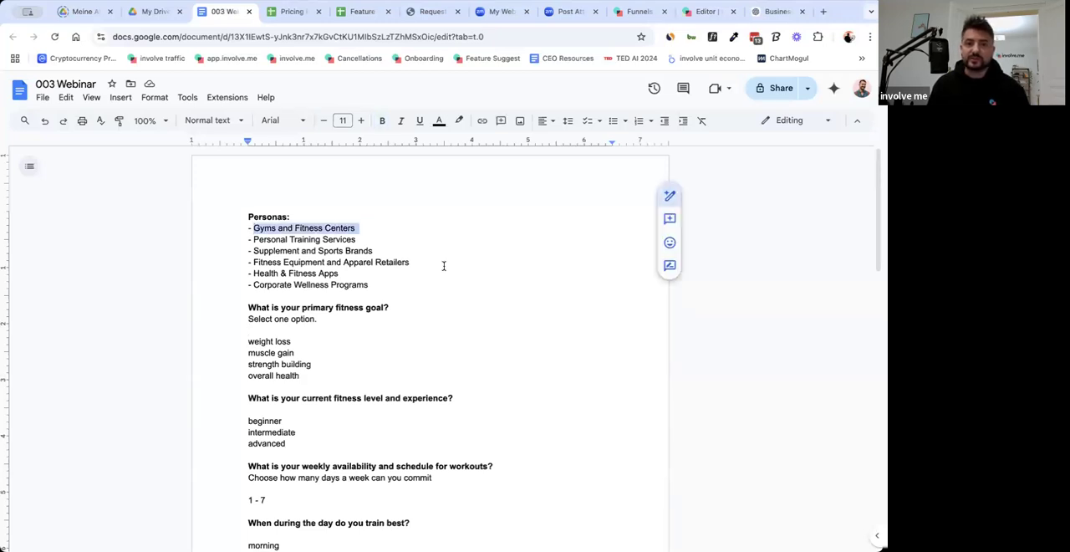
drag(254, 240, 359, 240)
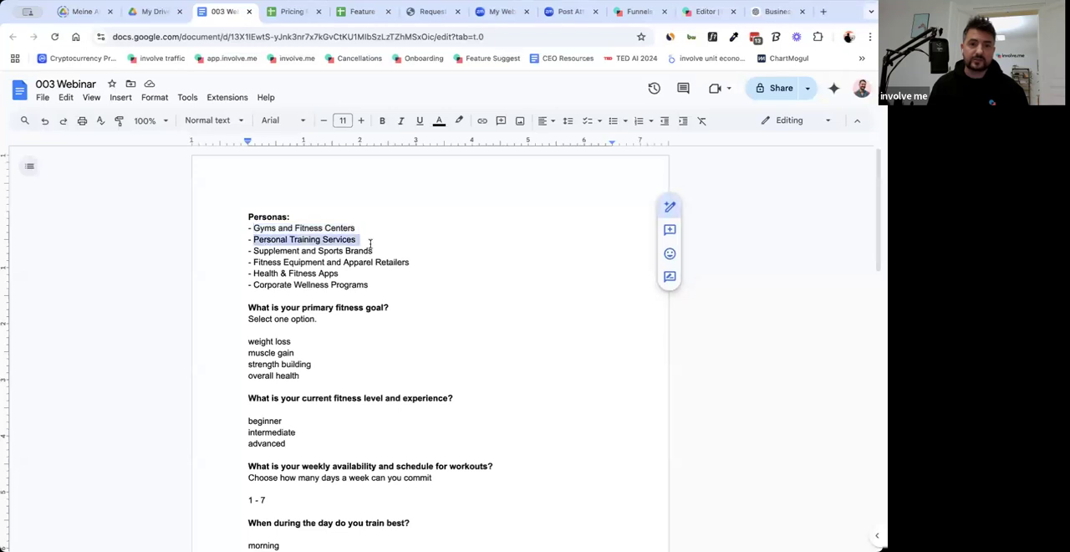
drag(254, 251, 387, 255)
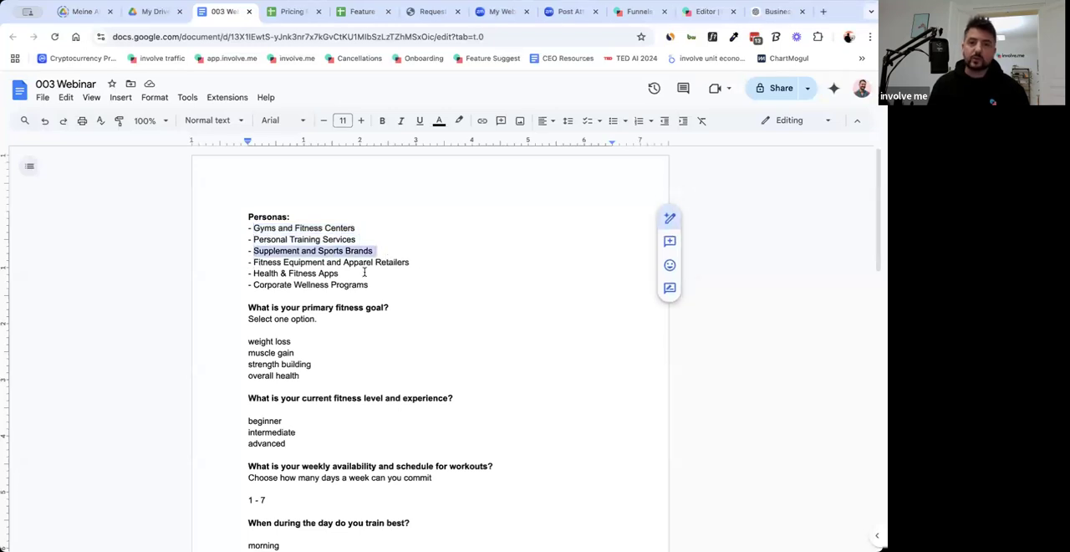
drag(253, 275, 347, 275)
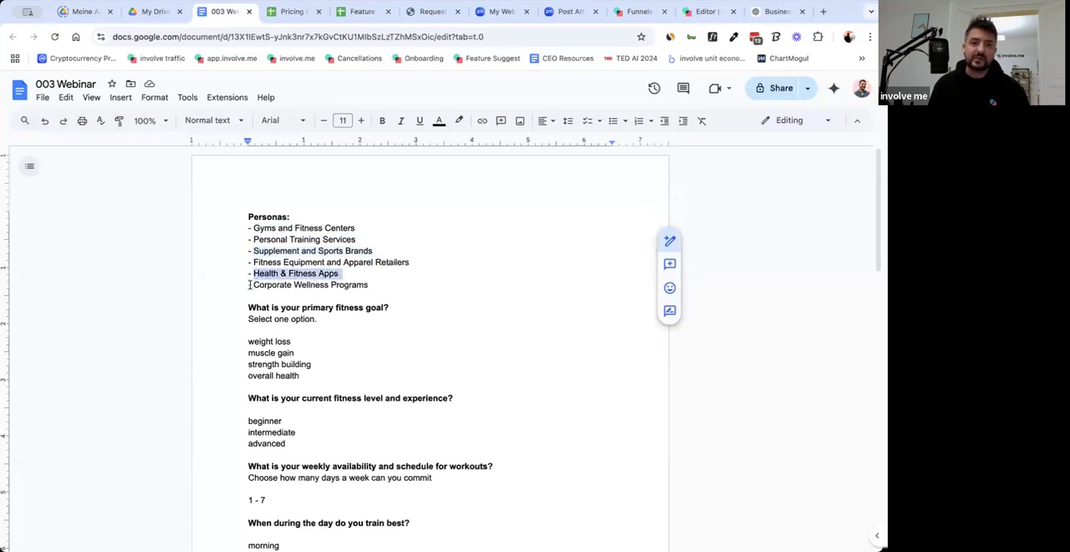
drag(252, 283, 376, 282)
click(387, 284)
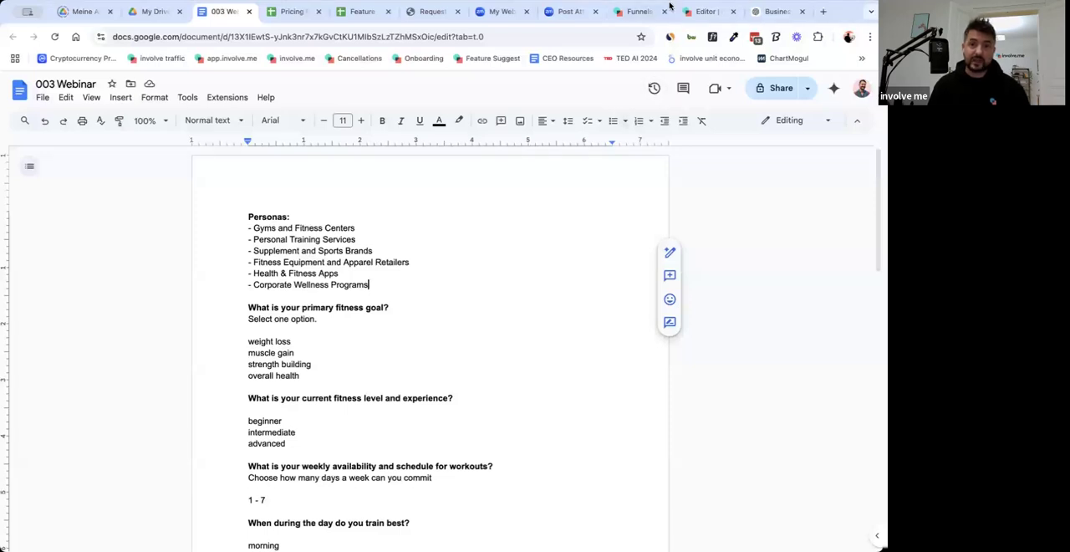
Return to involve.me and start a new funnel from scratch in the Webinar workspace.
click(627, 11)
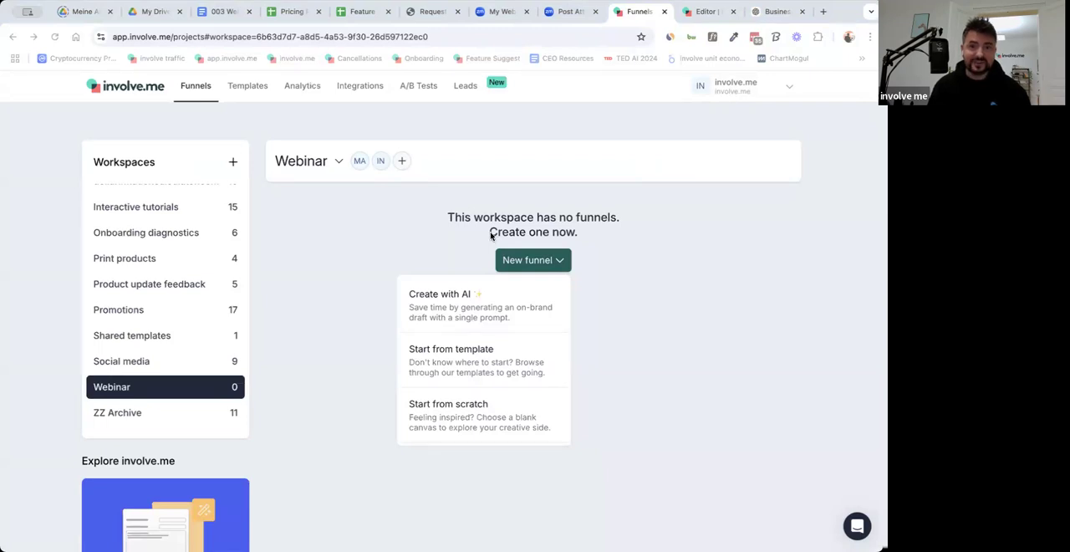
click(674, 242)
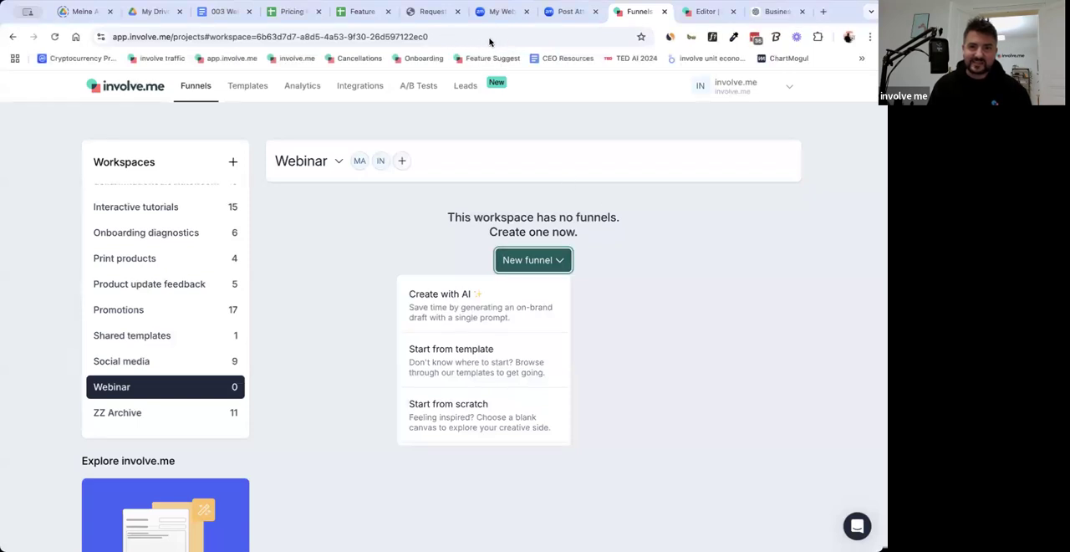
click(691, 296)
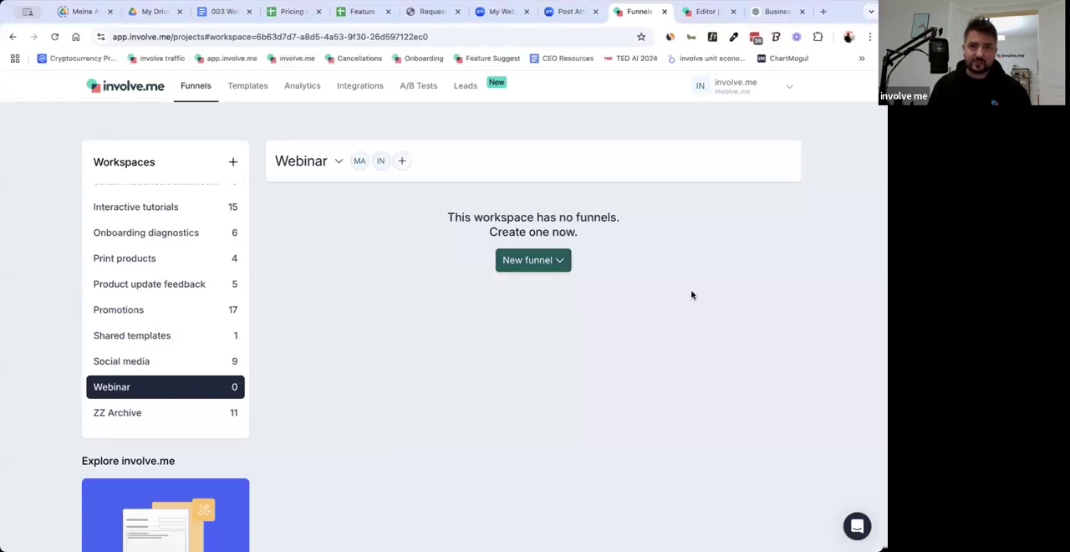
click(554, 264)
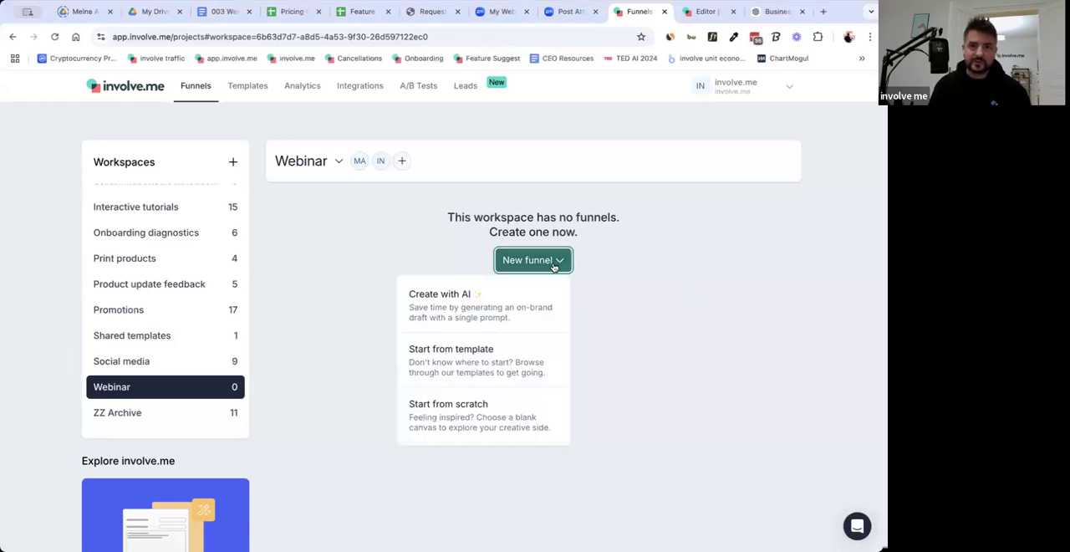
click(523, 409)
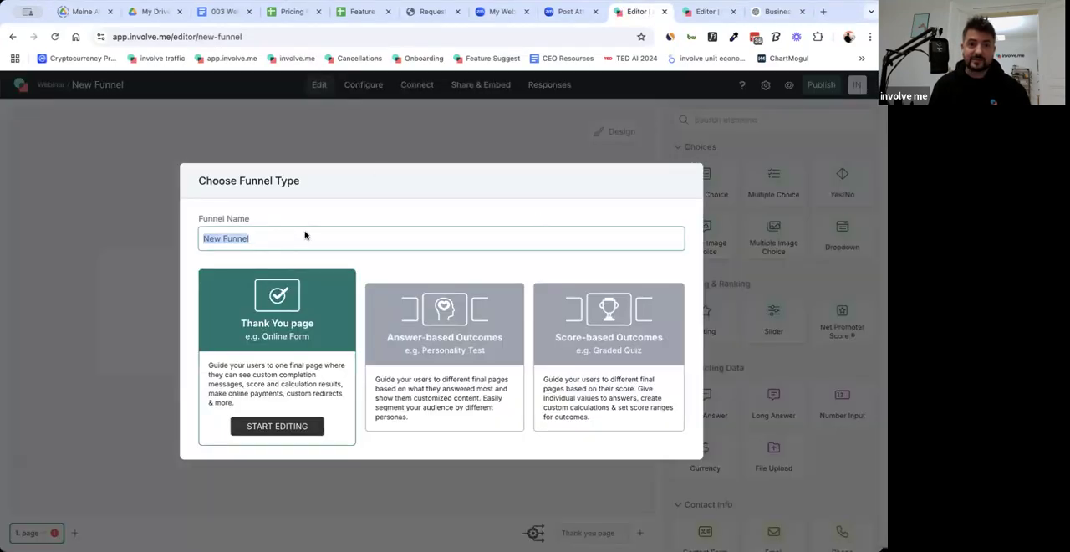
Name the funnel "Personalized Fitness Plan" and start editing it with the Thank You page type.
click(305, 243)
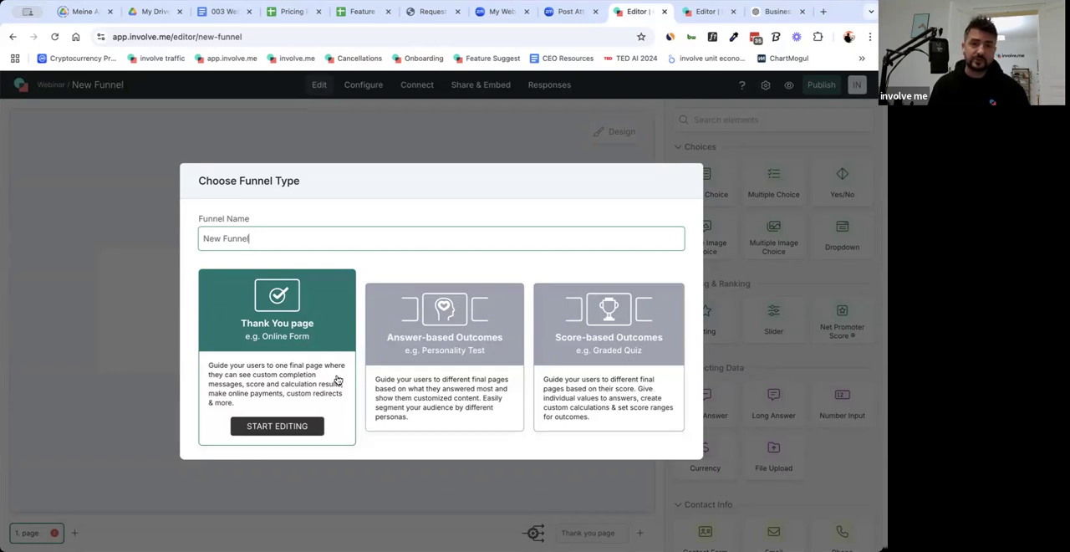
triple_click(240, 238)
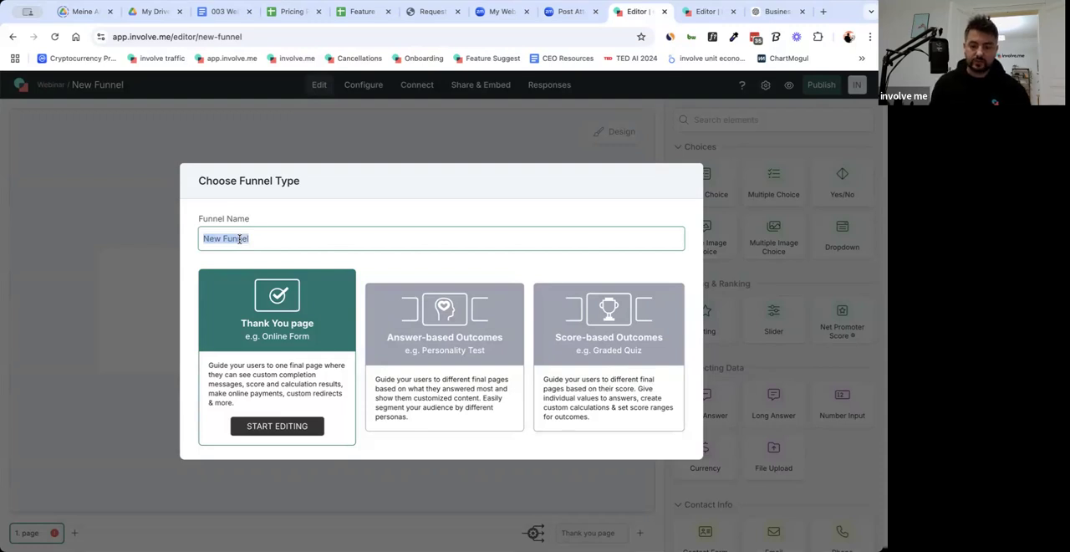
text(Personalized Fitness Plan)
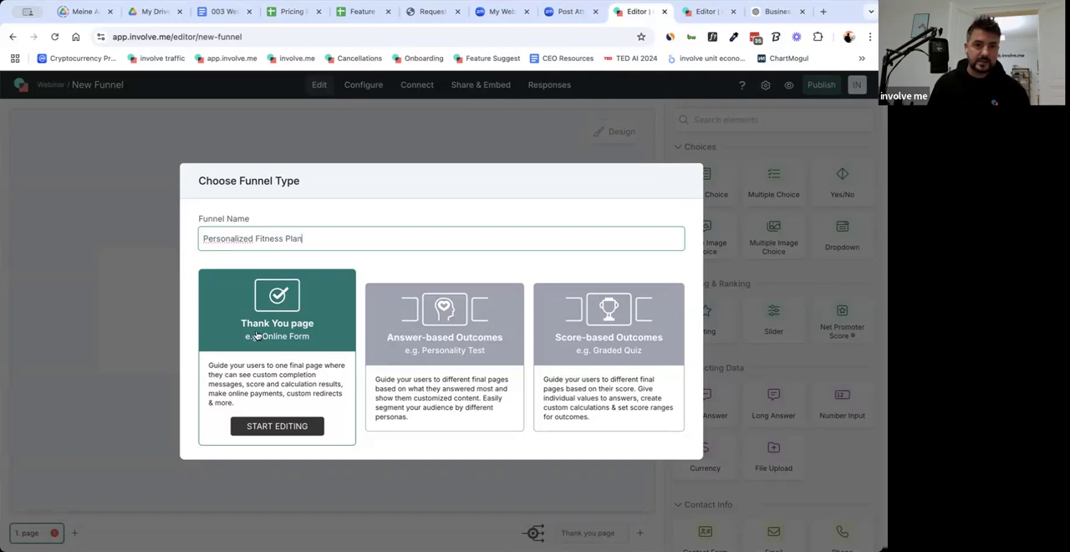
click(281, 429)
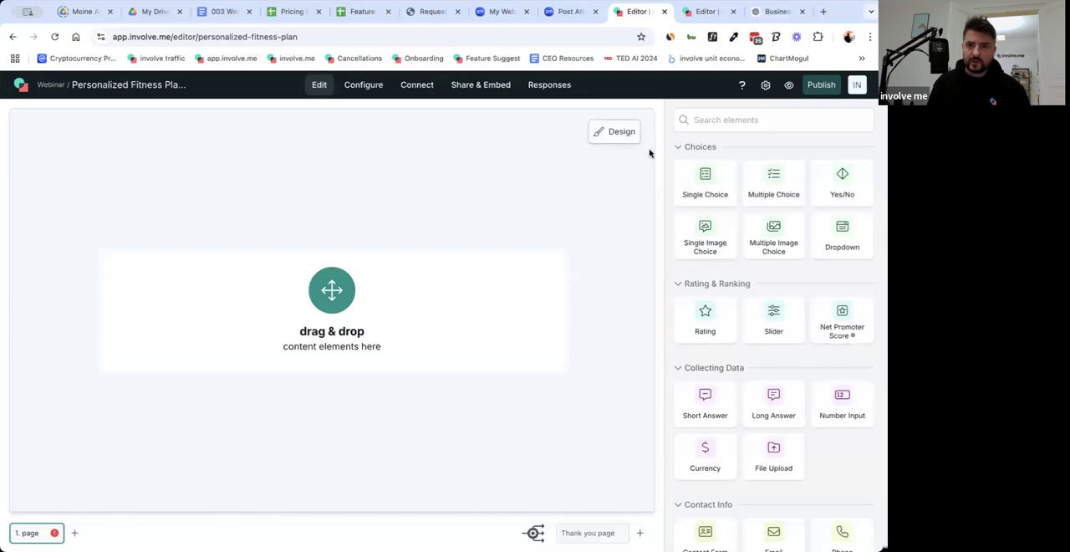
Change the funnel's background color to white in the global design settings.
click(779, 159)
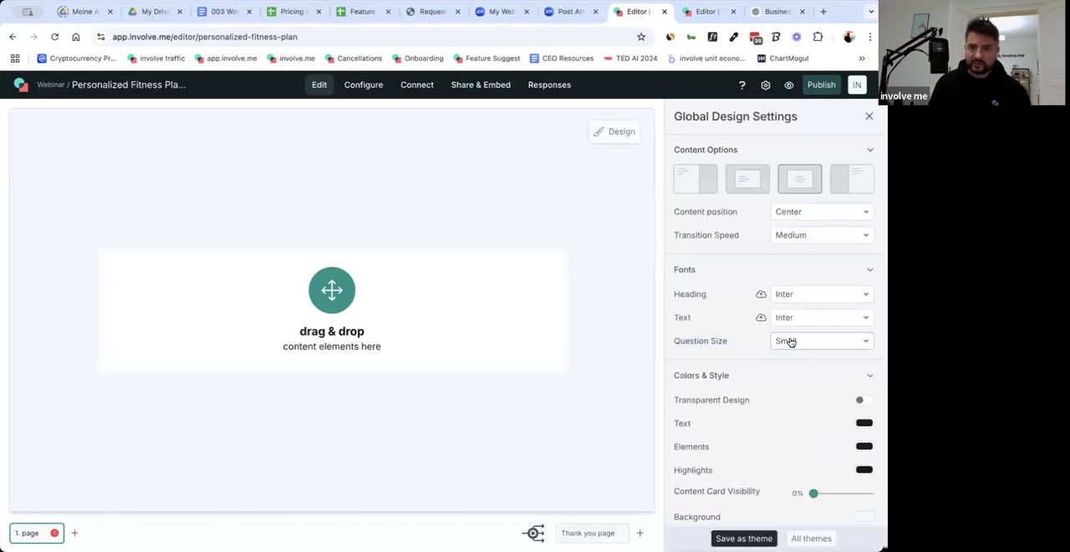
scroll(790, 342, down, 4)
scroll(791, 342, up, 2)
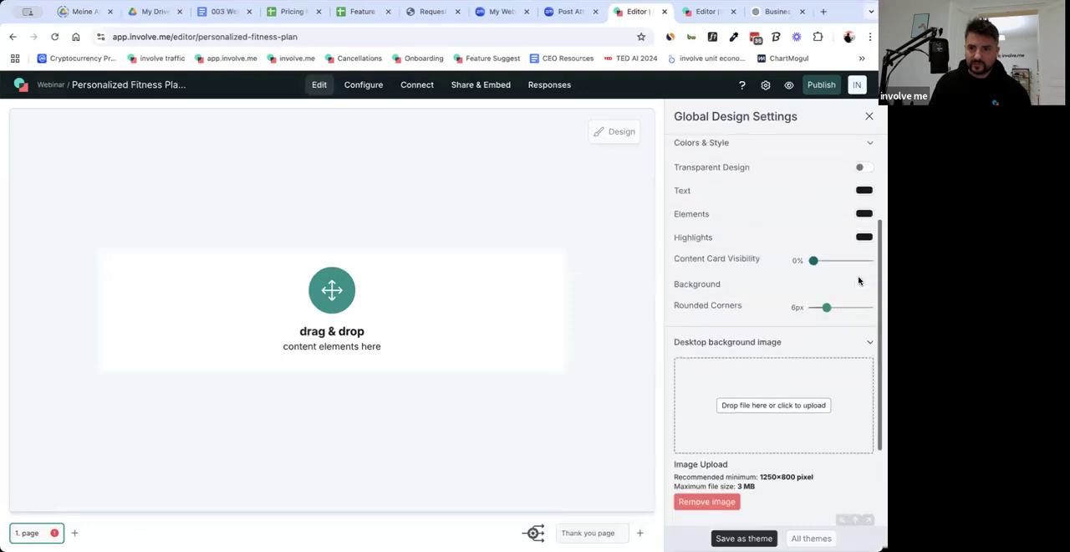
click(864, 284)
drag(771, 320, 717, 285)
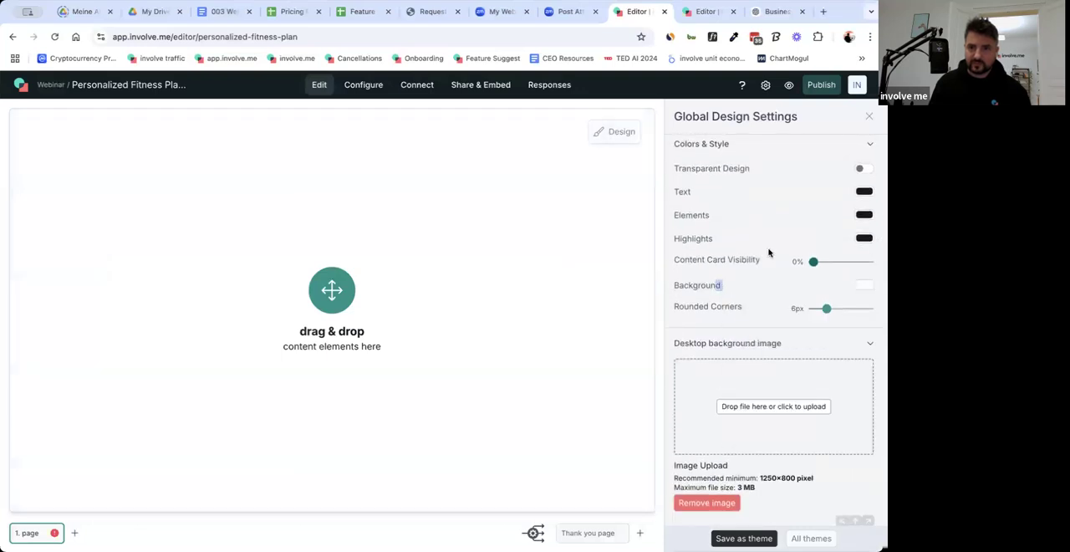
click(775, 304)
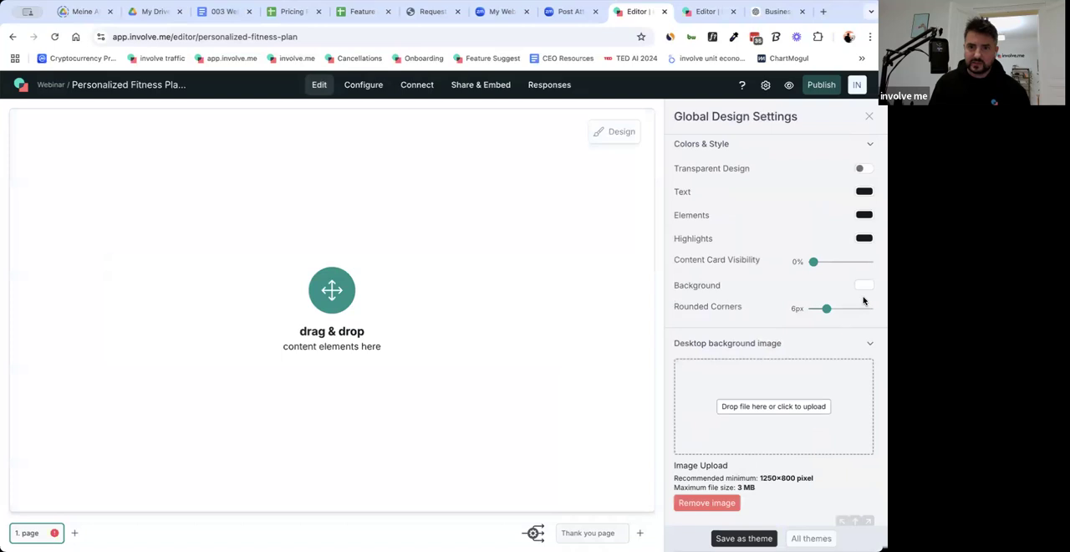
Use the pale gradient image from the uploaded media as the desktop background and leave the design settings.
click(810, 407)
click(300, 192)
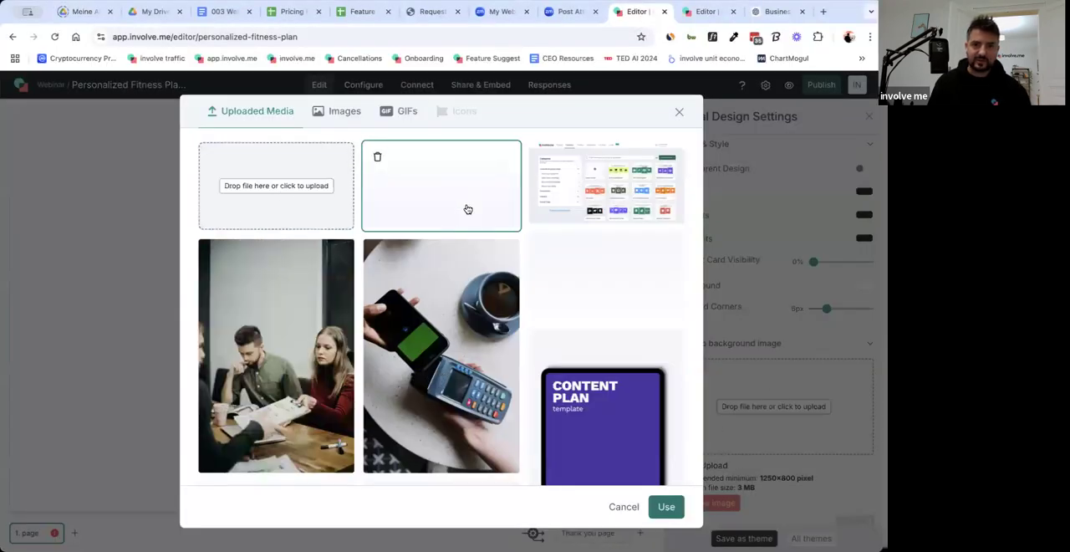
double_click(468, 209)
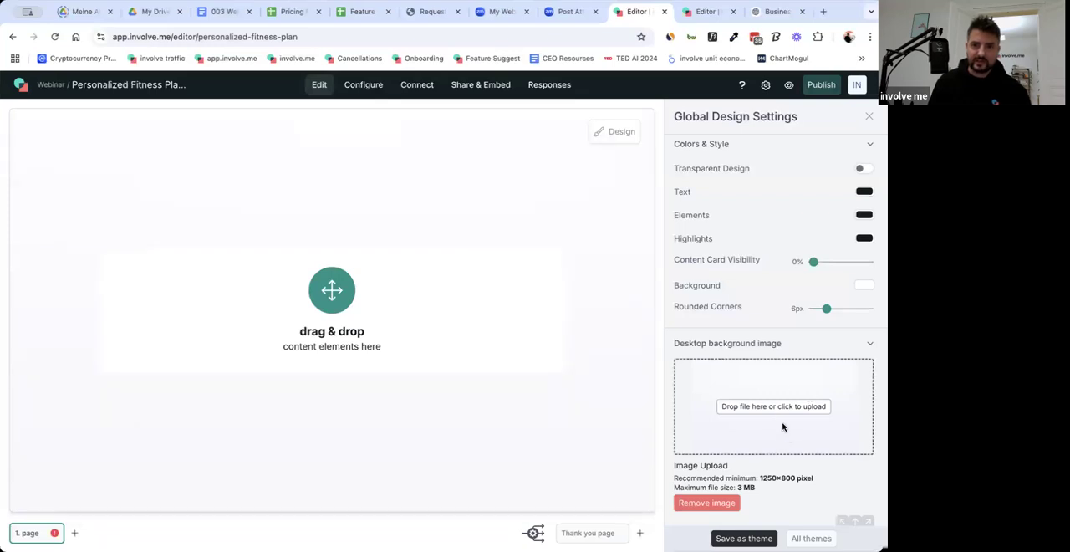
click(782, 427)
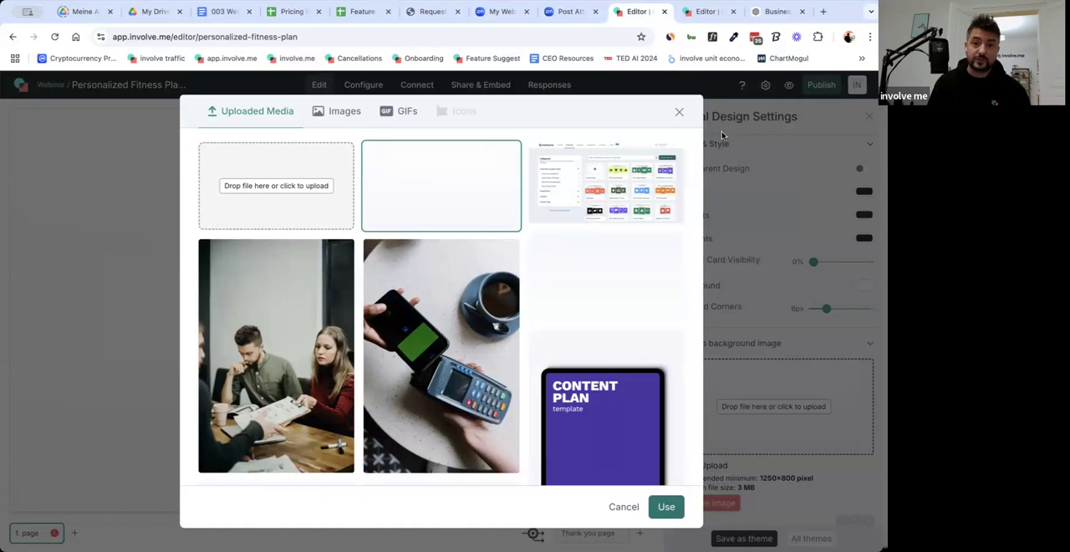
click(680, 112)
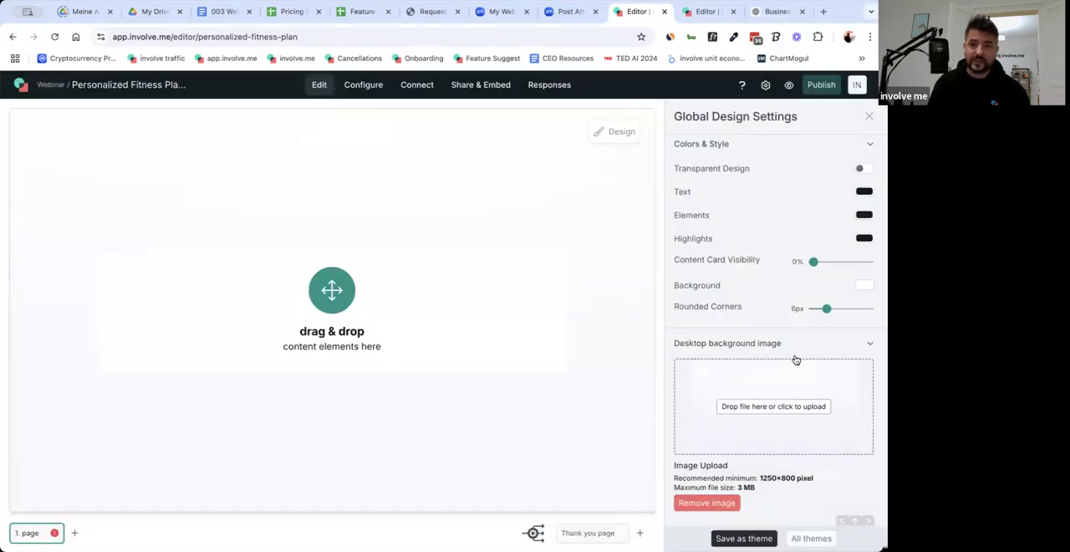
scroll(744, 327, up, 3)
click(541, 283)
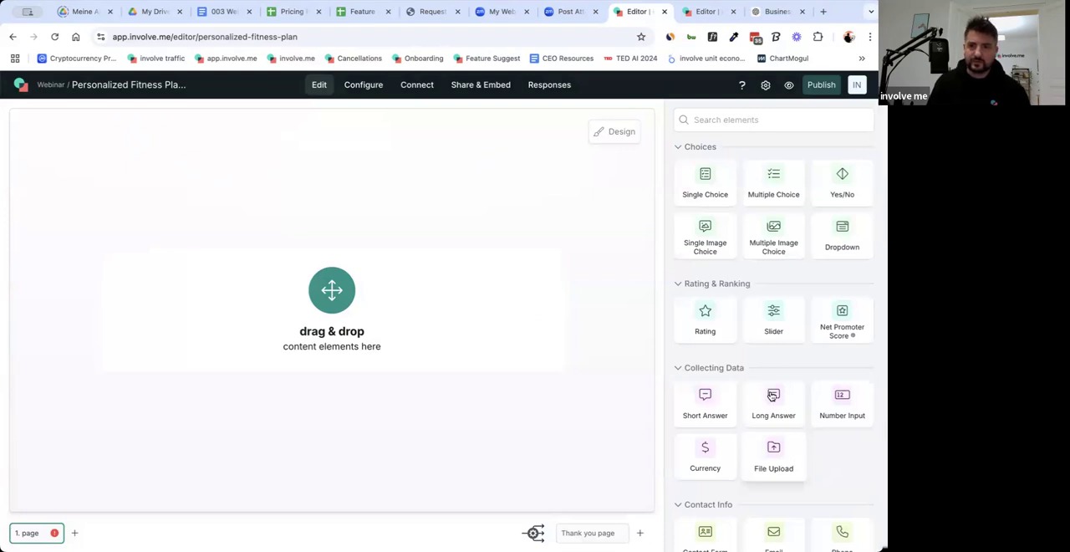
Add a Heading element to the first page with the heading text "Create your personalized fitness plan".
scroll(748, 433, down, 5)
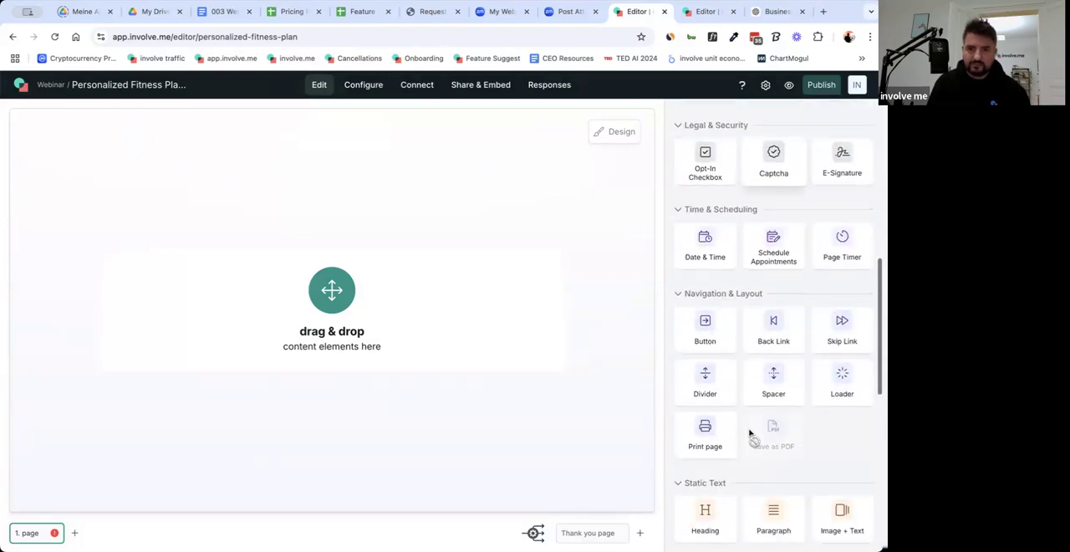
drag(705, 512, 549, 339)
click(747, 202)
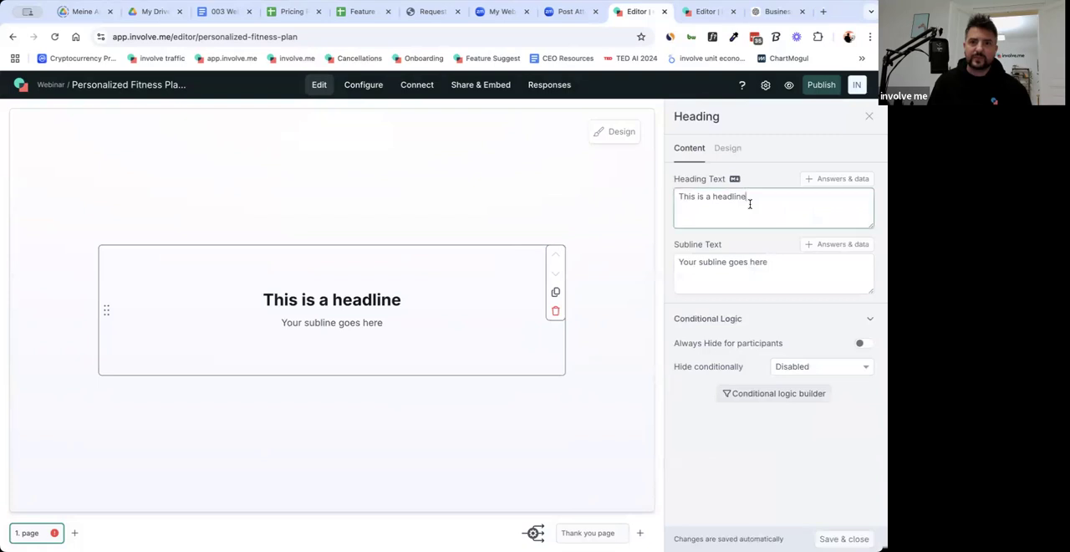
triple_click(750, 204)
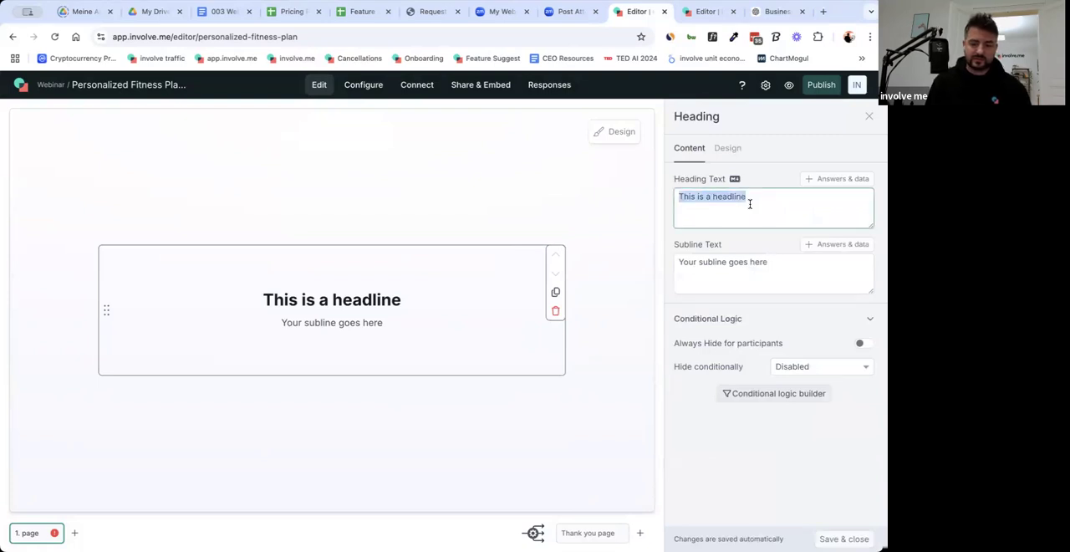
text(Create your)
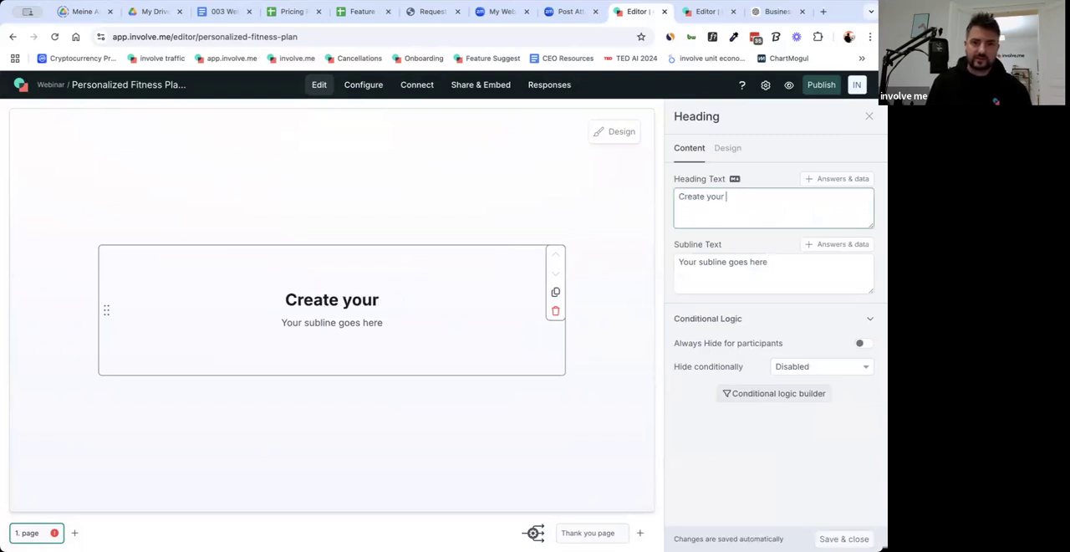
text( personalied)
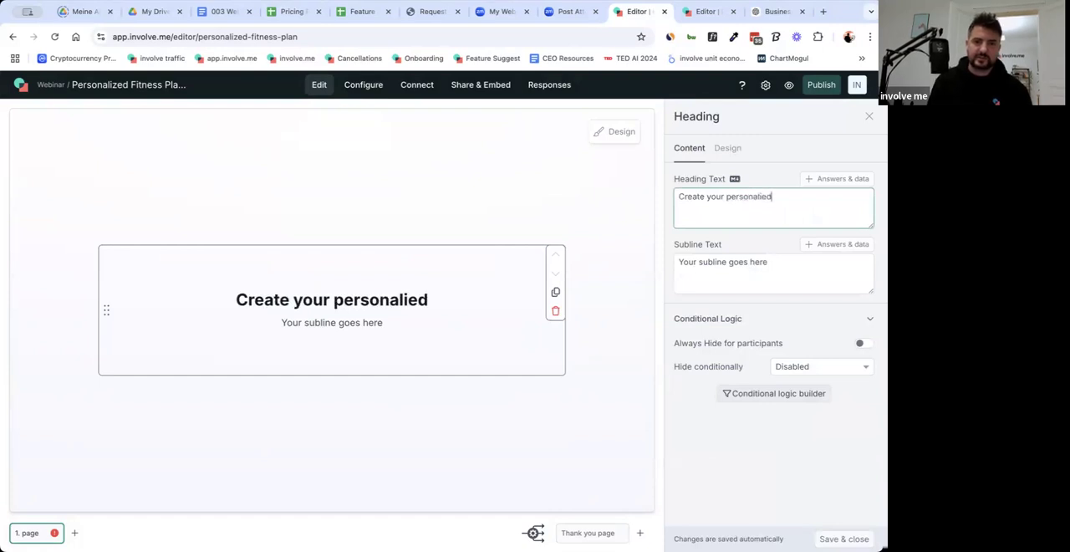
key(BackSpace)
key(BackSpace)
text(ze)
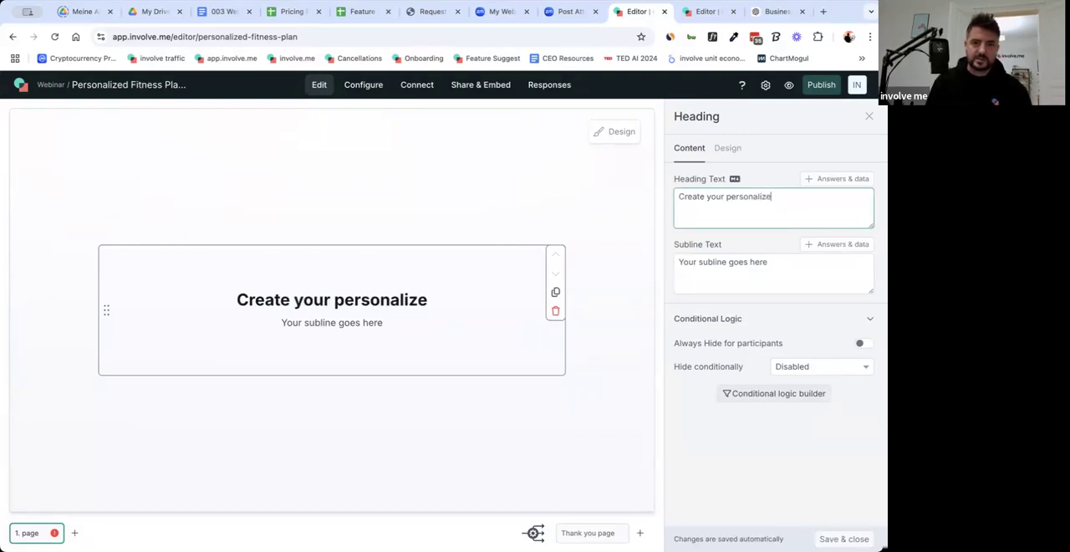
text(d fitness plan)
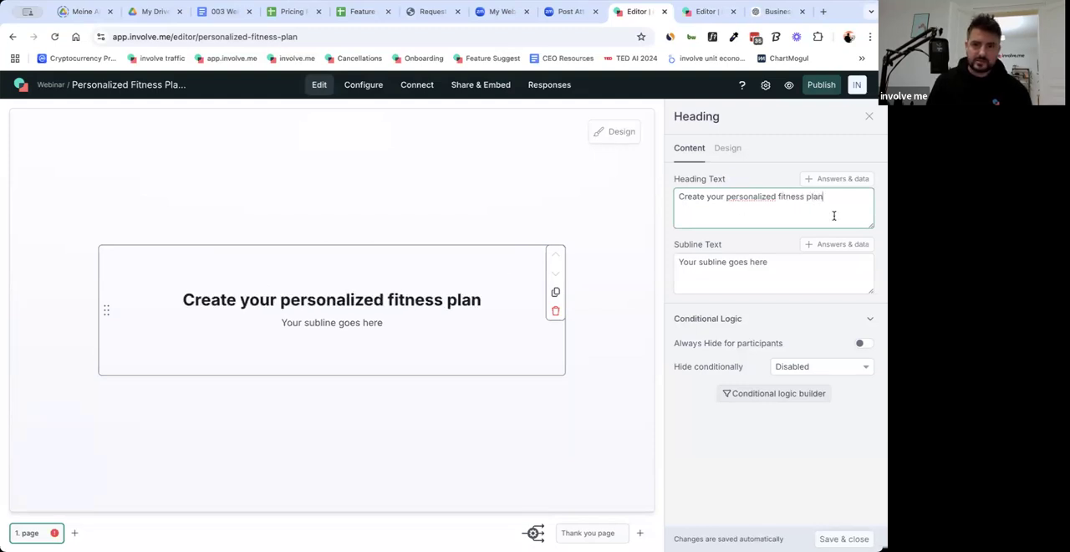
Replace the word "Create" with "Generate" in the heading text.
double_click(691, 196)
text(Generate)
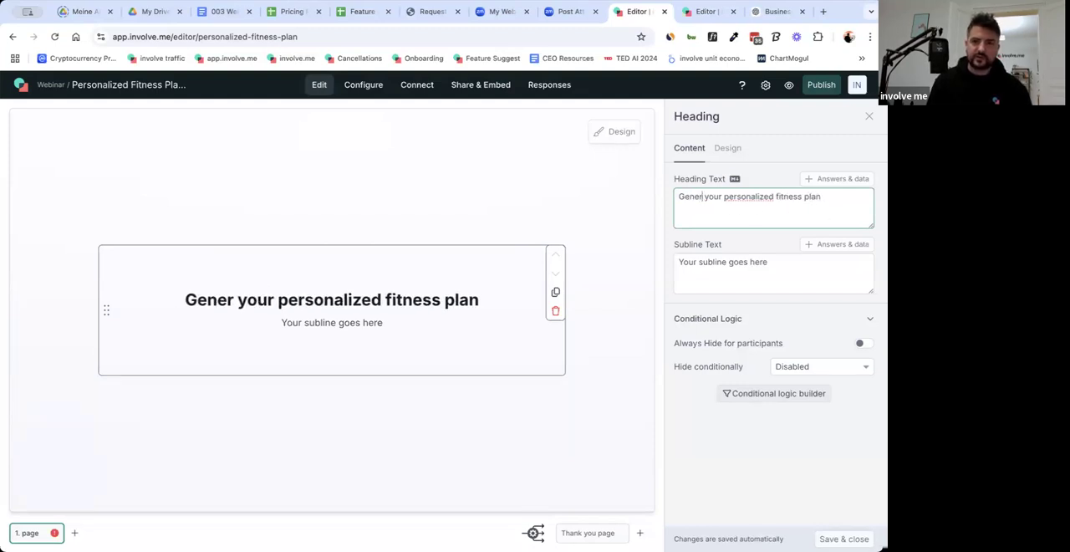
triple_click(718, 263)
click(683, 198)
Set the heading's subline to "Answer a few simple questions and get a downloadable PDF with an AI generated fitness plan made specifically for you!".
click(708, 266)
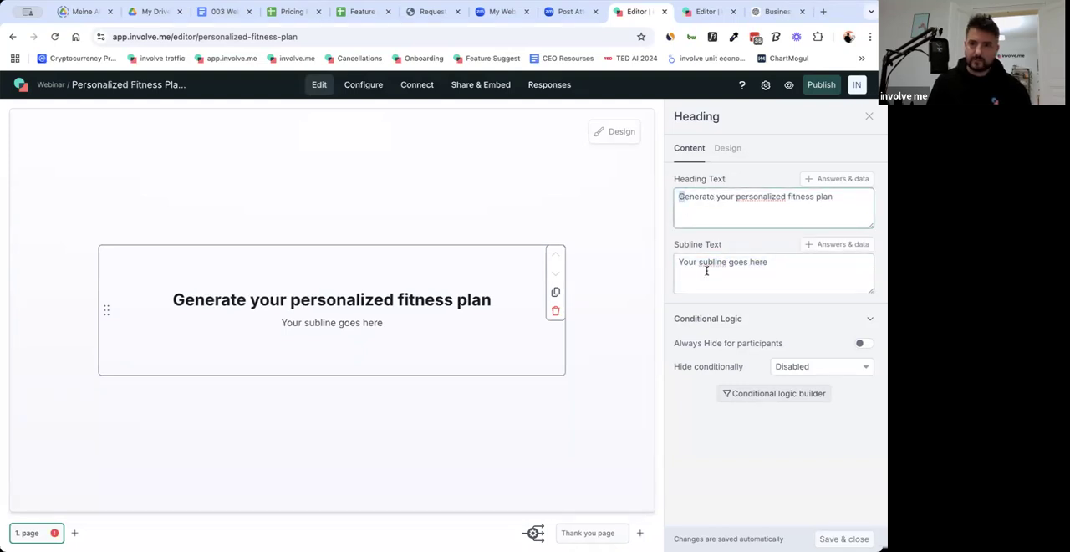
triple_click(709, 266)
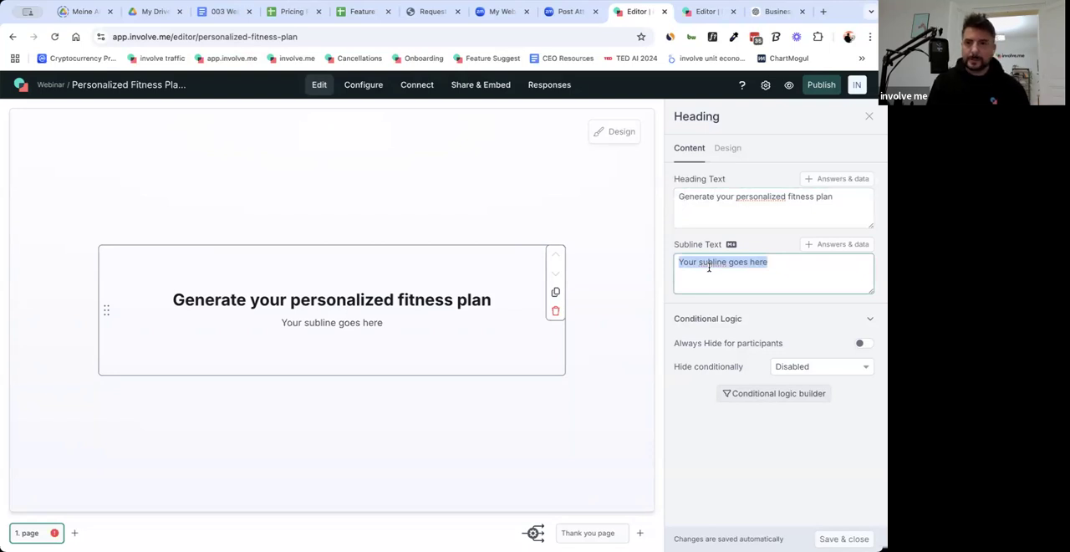
text(Answer)
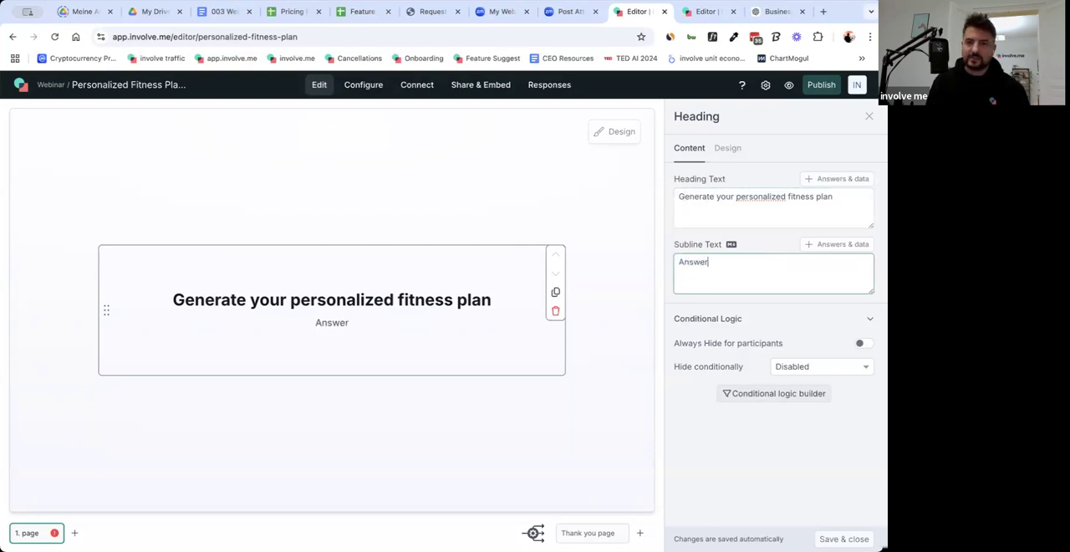
text( a few s)
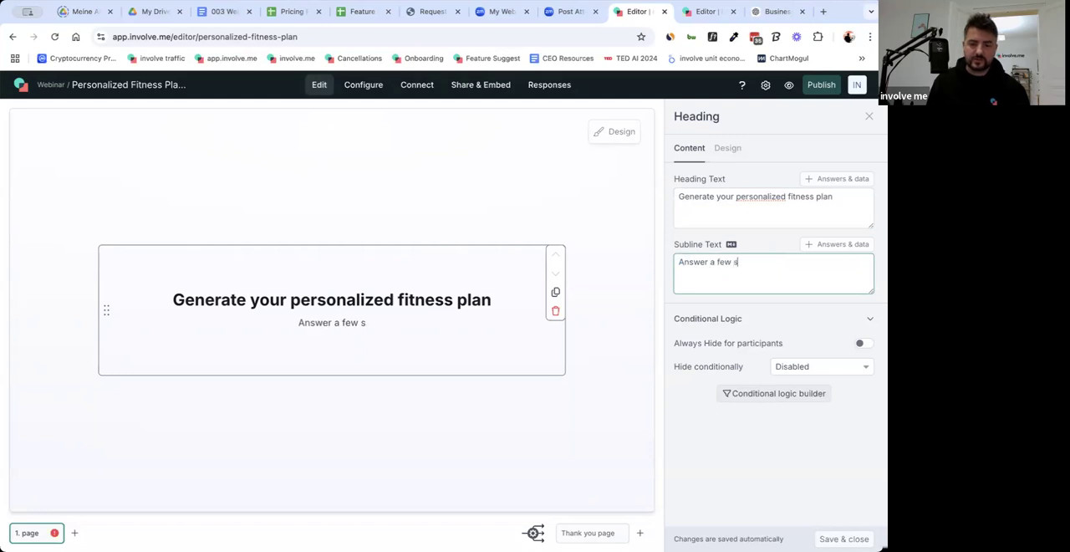
text(imple questions and )
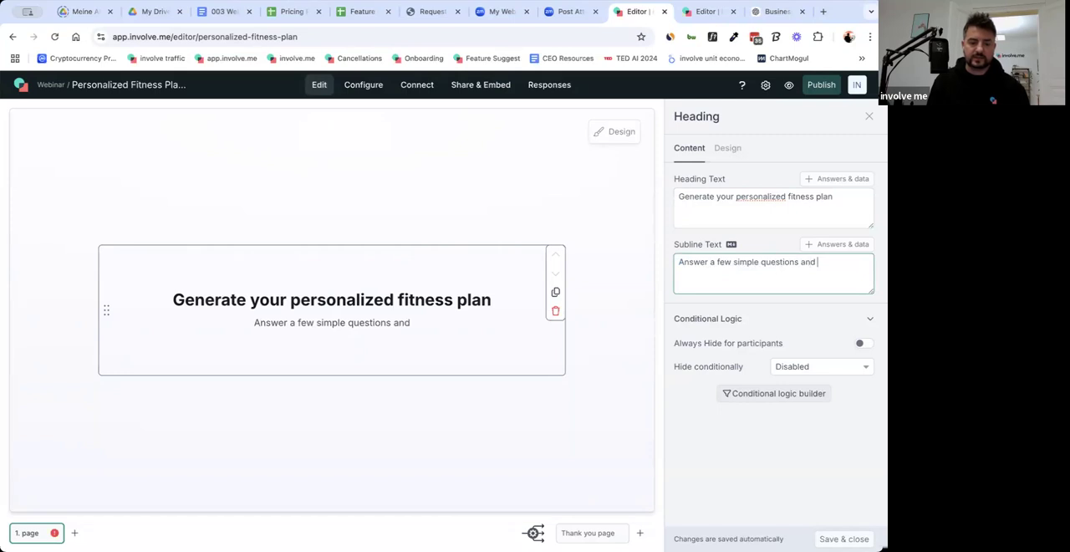
text(get )
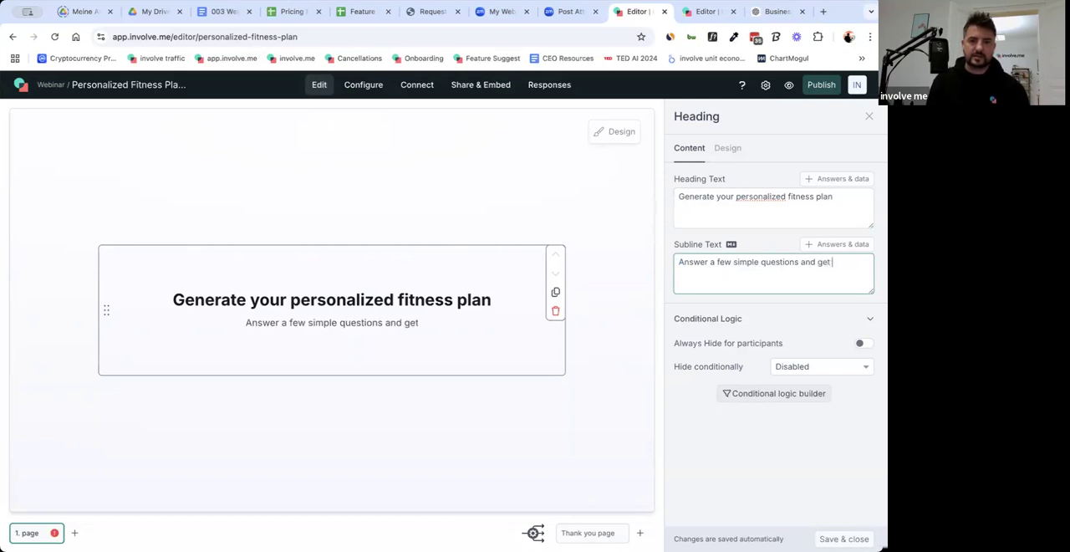
text(a downloadb)
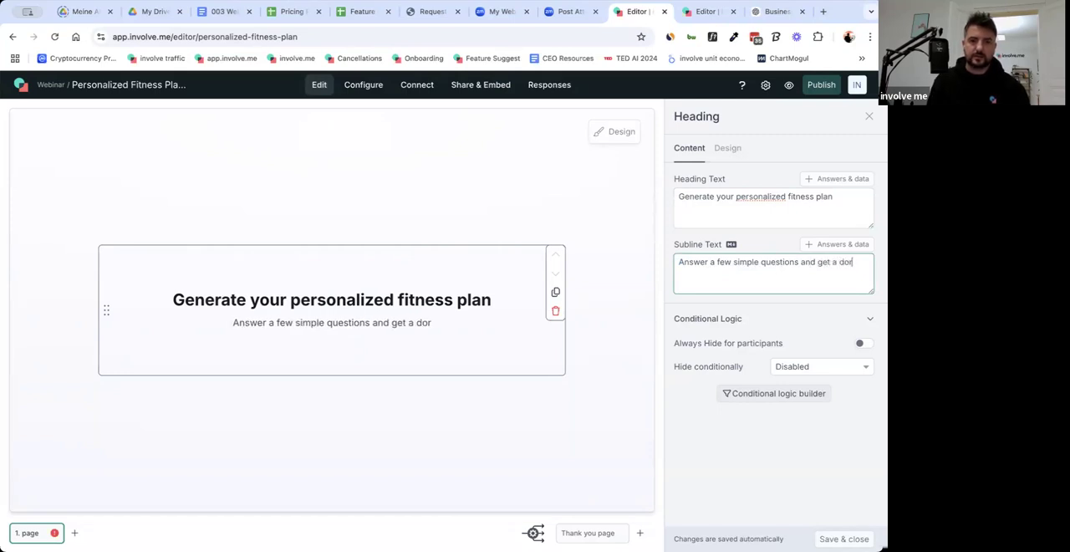
key(BackSpace)
text(ab)
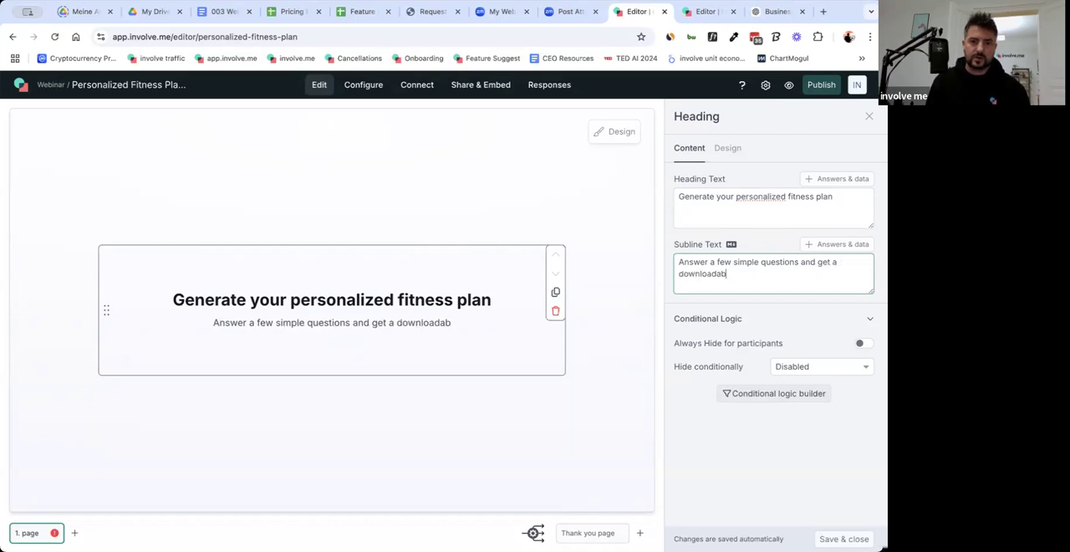
text(le PDF )
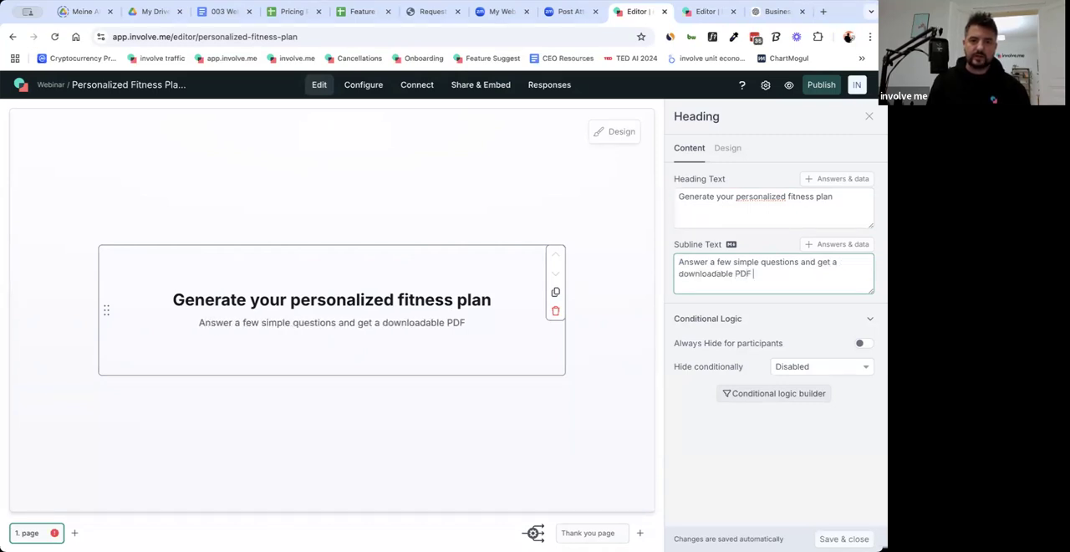
text(with an AI)
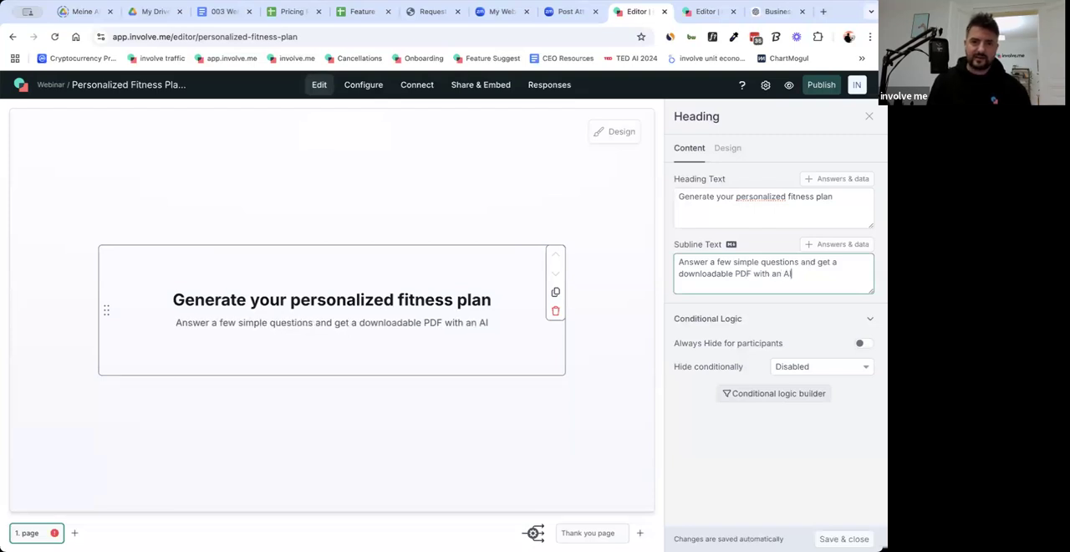
text( genera)
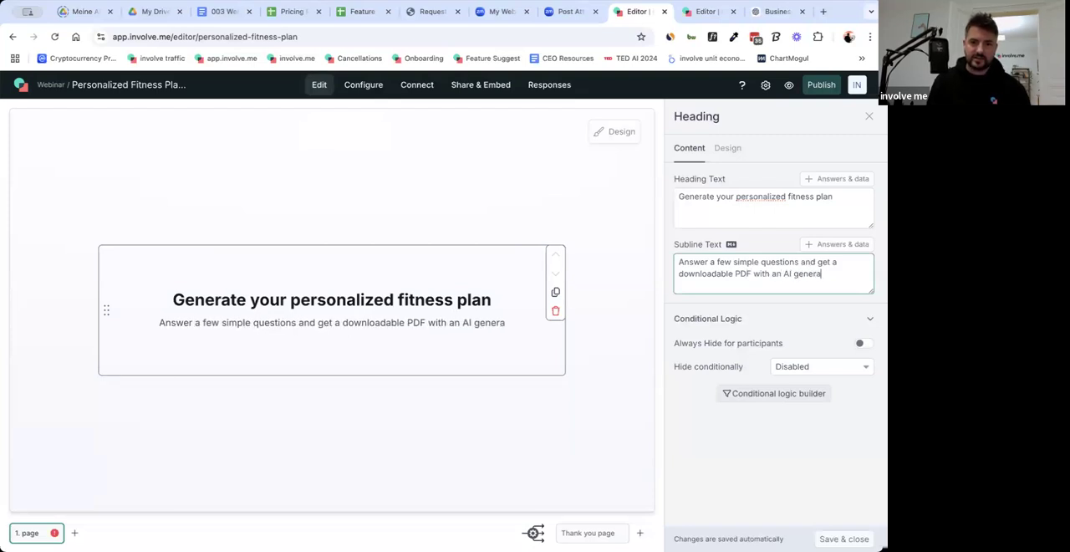
text(ted fitness plan )
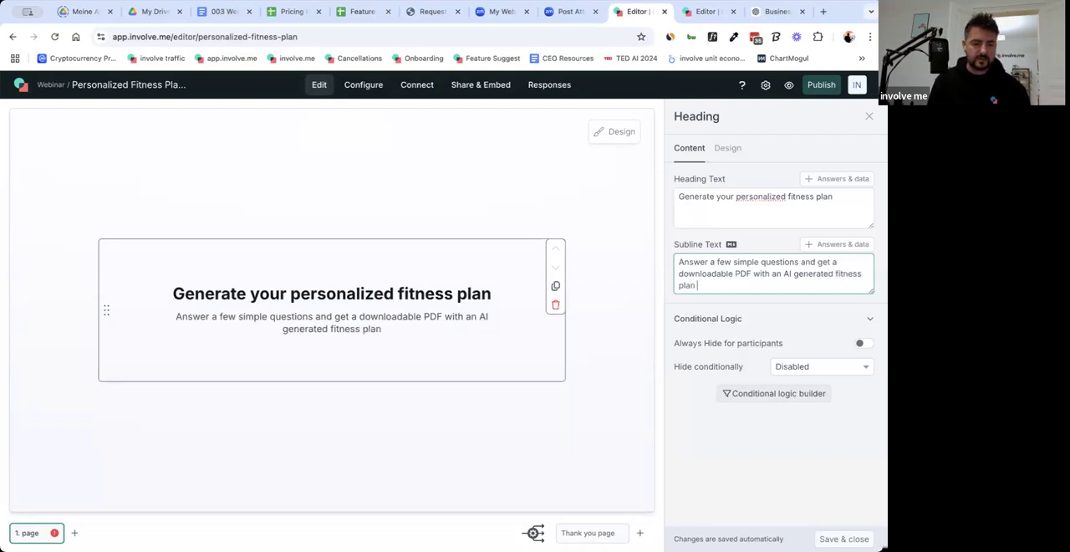
text(made specifically for you!)
click(622, 364)
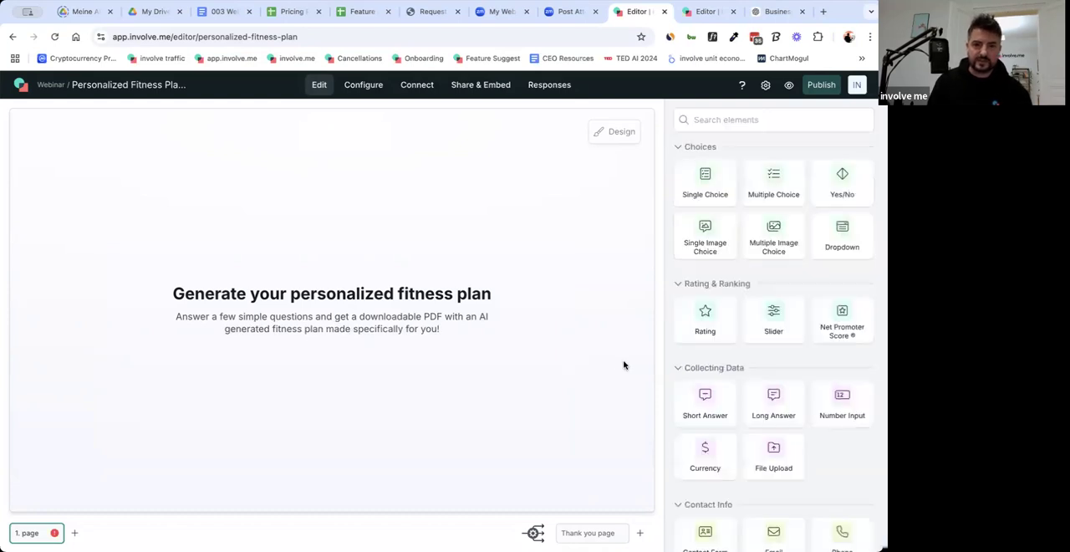
Add a Button element to the first page below the heading and subline.
scroll(744, 413, down, 5)
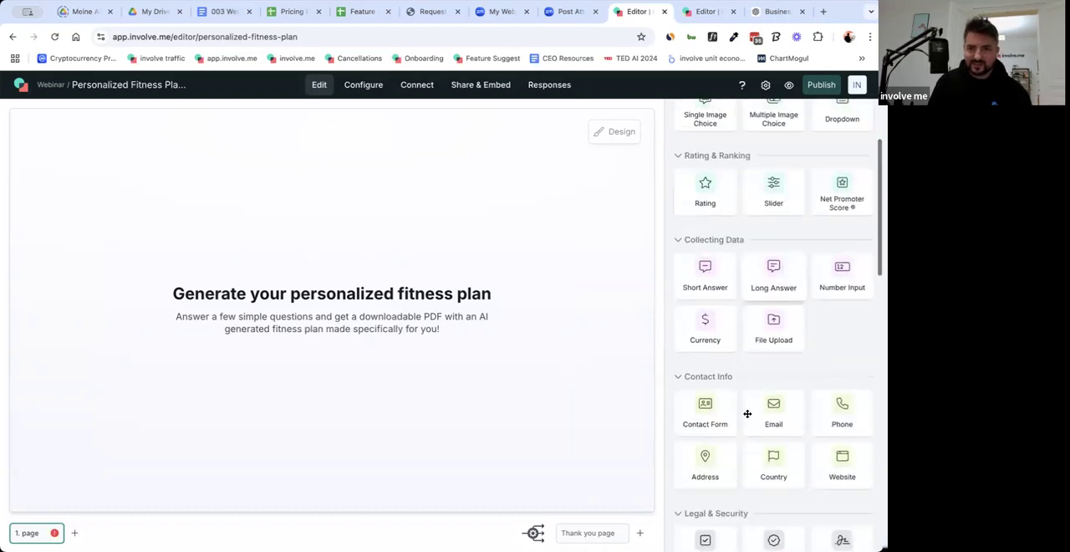
scroll(774, 481, down, 6)
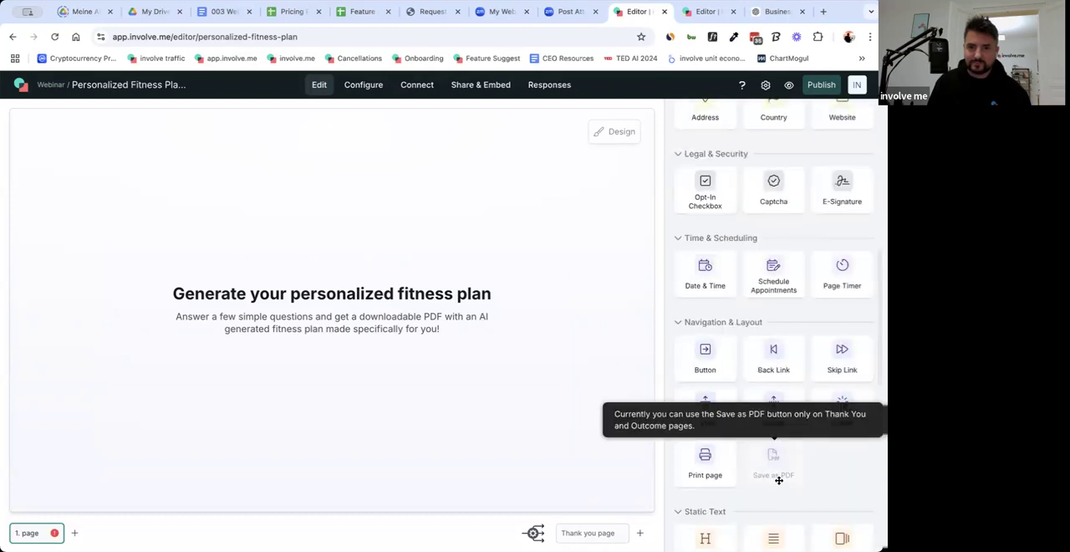
scroll(774, 481, down, 4)
scroll(770, 481, up, 2)
scroll(770, 477, down, 6)
scroll(702, 301, up, 8)
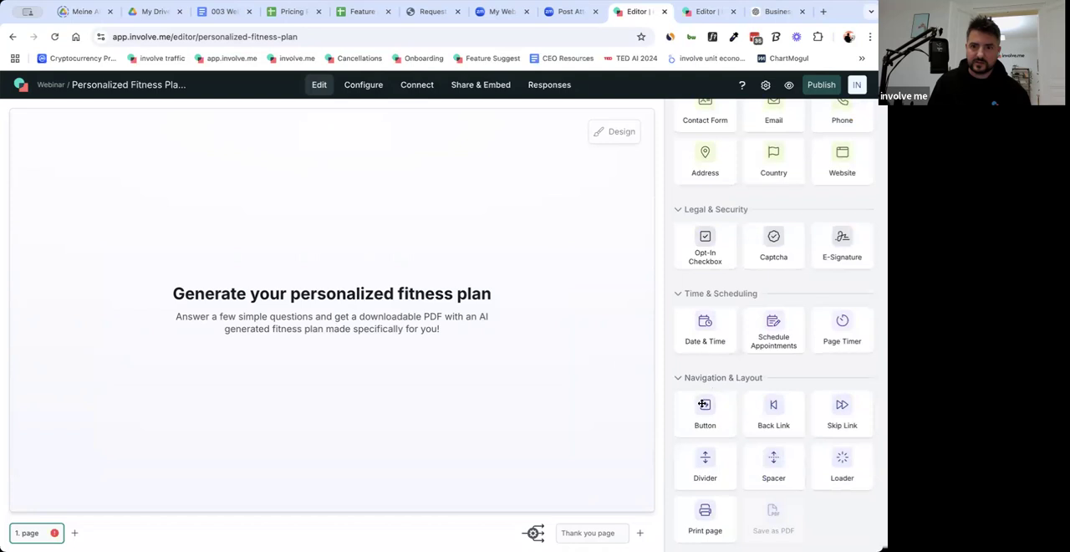
drag(705, 410, 408, 365)
Set the button's text to "Create fitness plan" and close its settings.
double_click(784, 180)
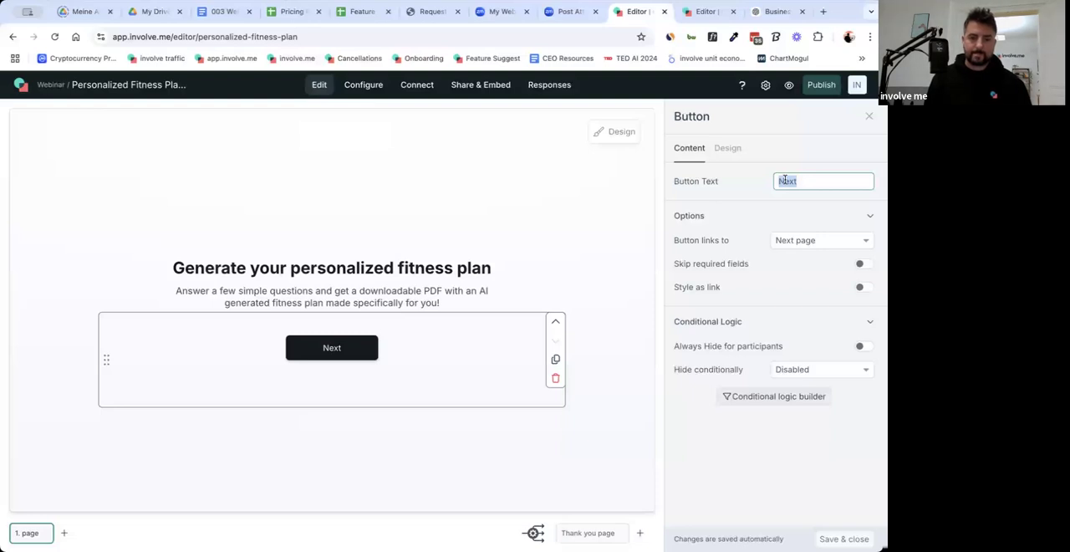
text(Generate)
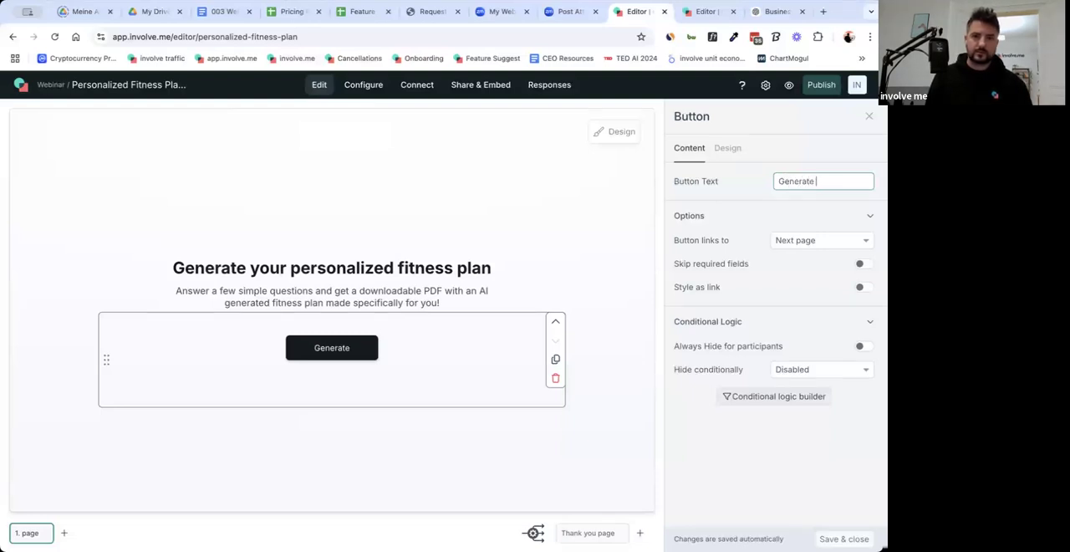
key(ctrl+a)
text(Create)
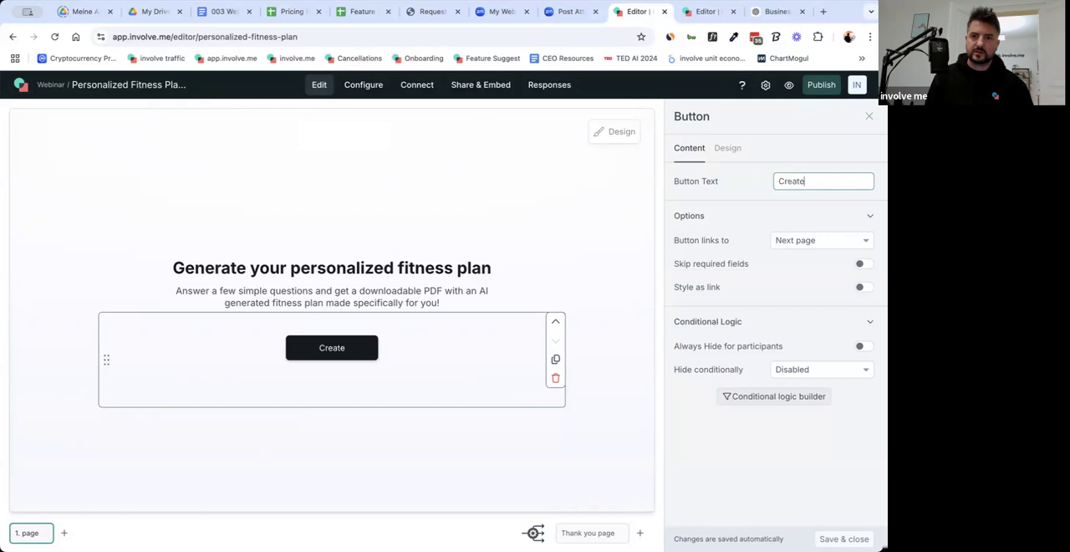
text( plan)
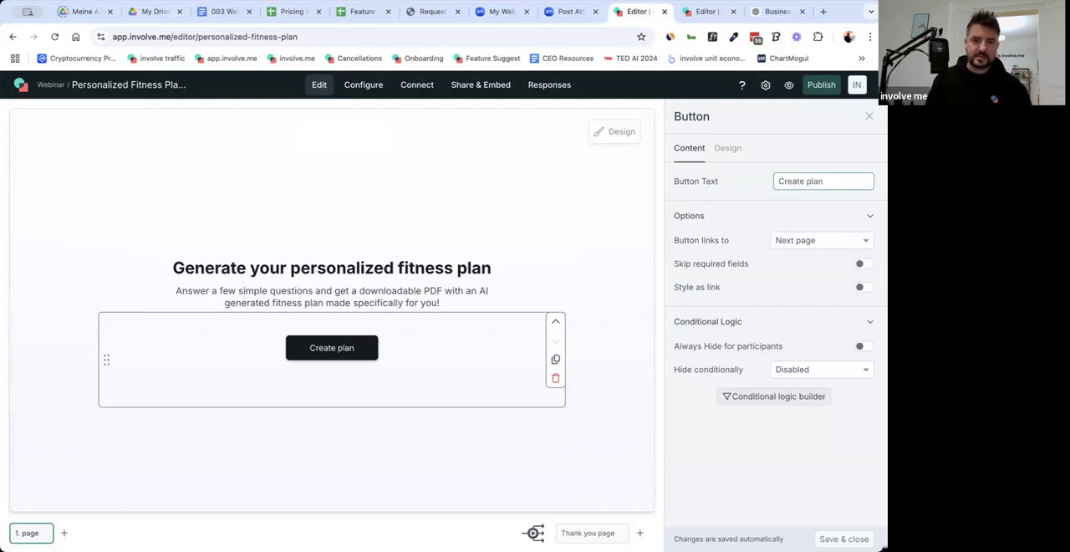
text(fitness)
click(447, 420)
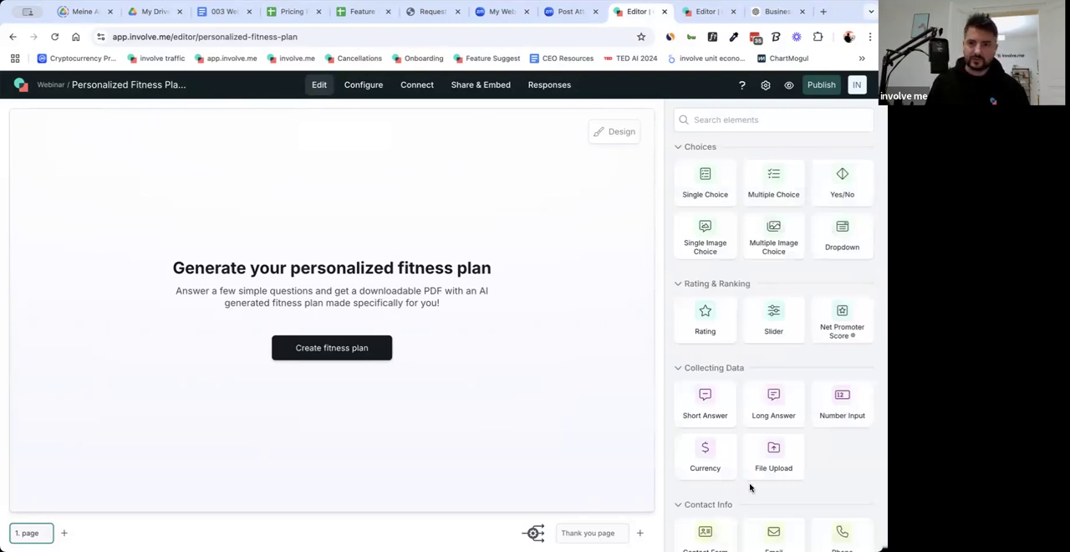
Add an Image element to the first page above the heading.
scroll(794, 462, down, 1)
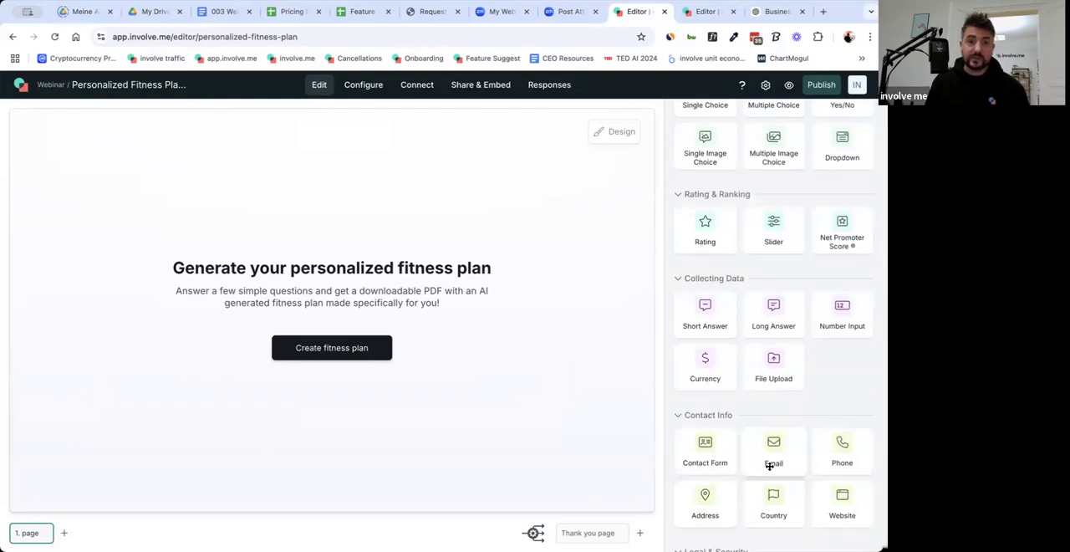
scroll(769, 466, down, 1)
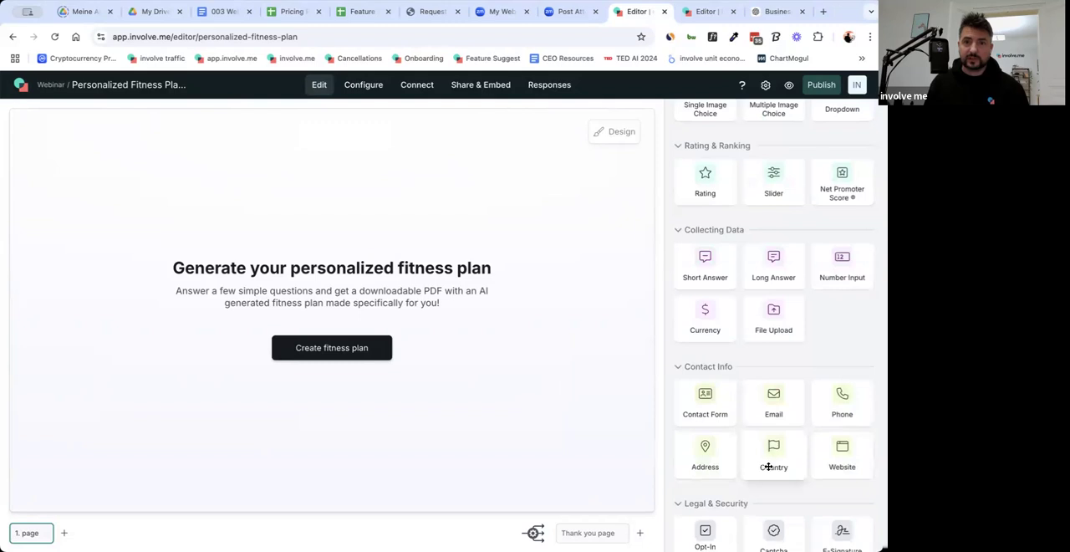
scroll(775, 466, down, 2)
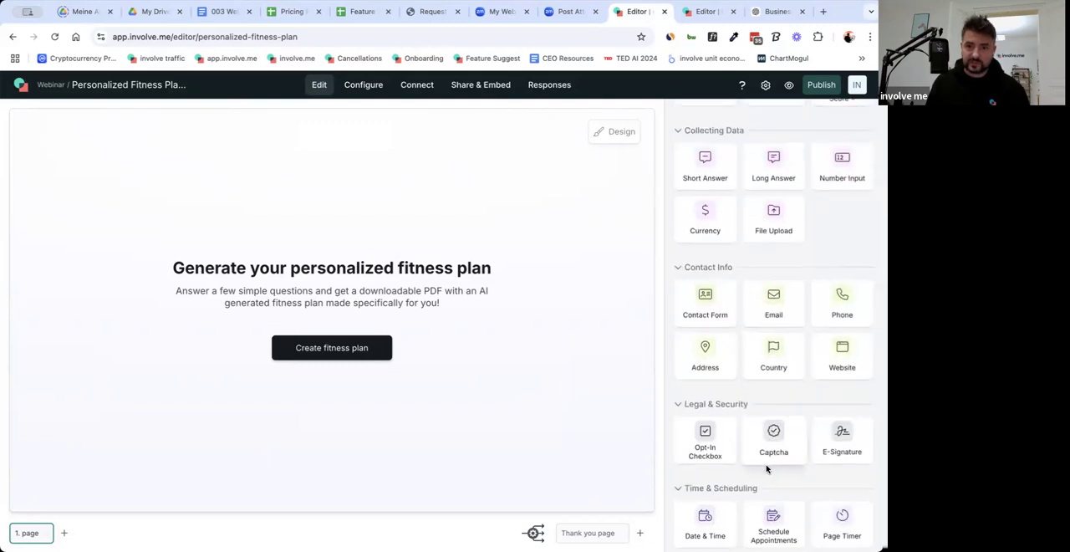
scroll(768, 469, down, 2)
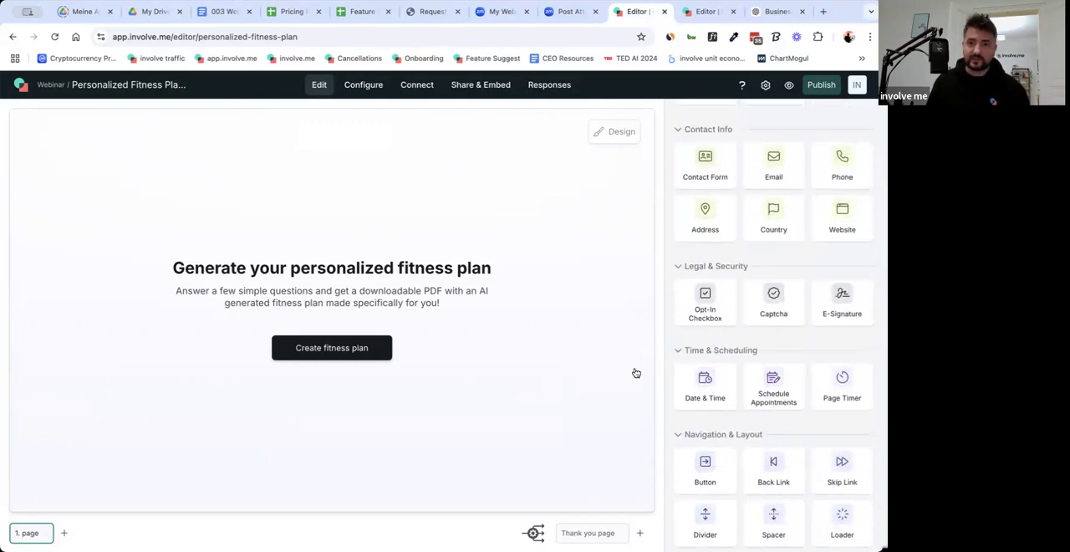
scroll(753, 385, up, 3)
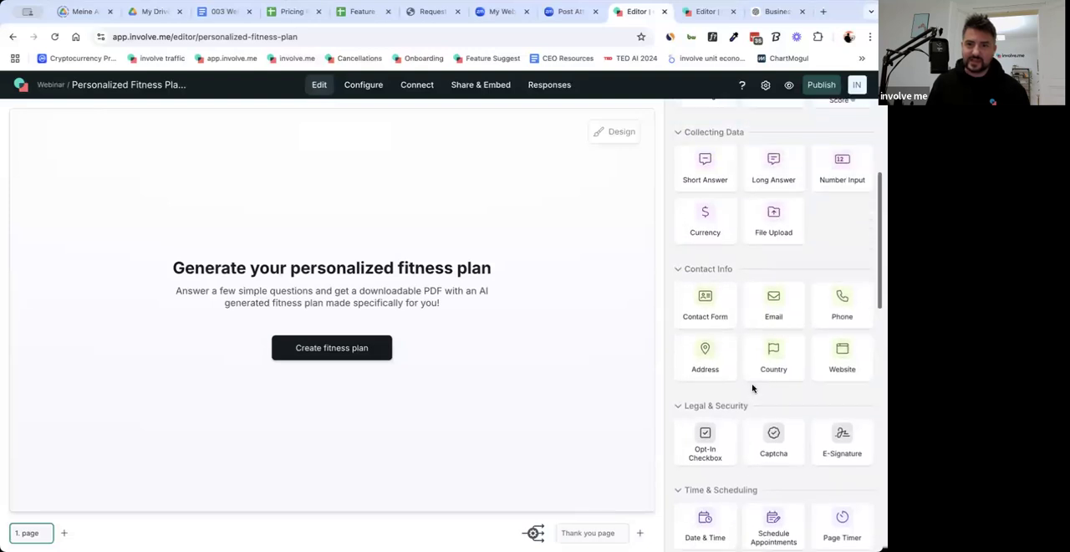
scroll(798, 397, down, 5)
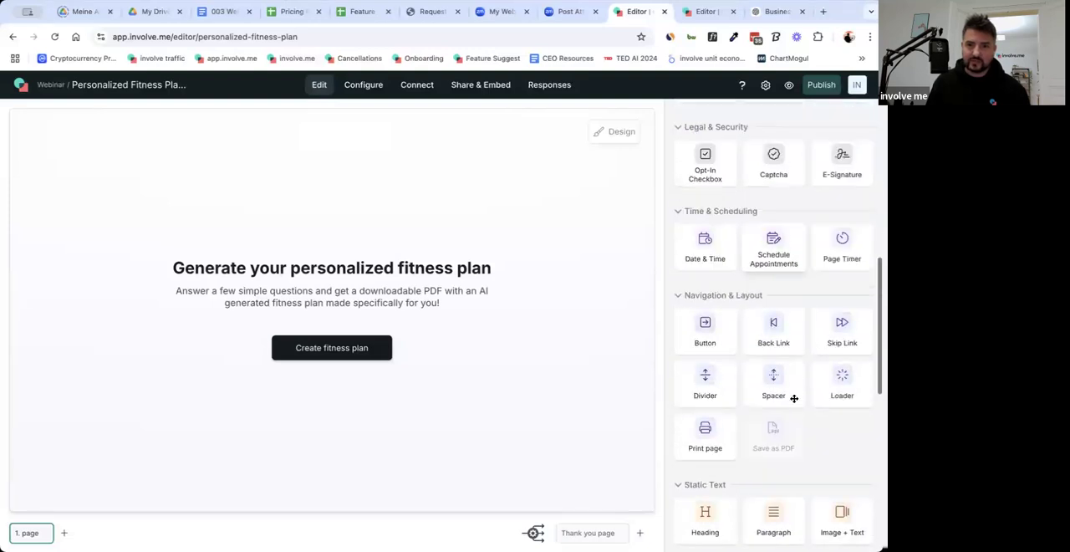
scroll(753, 456, down, 1)
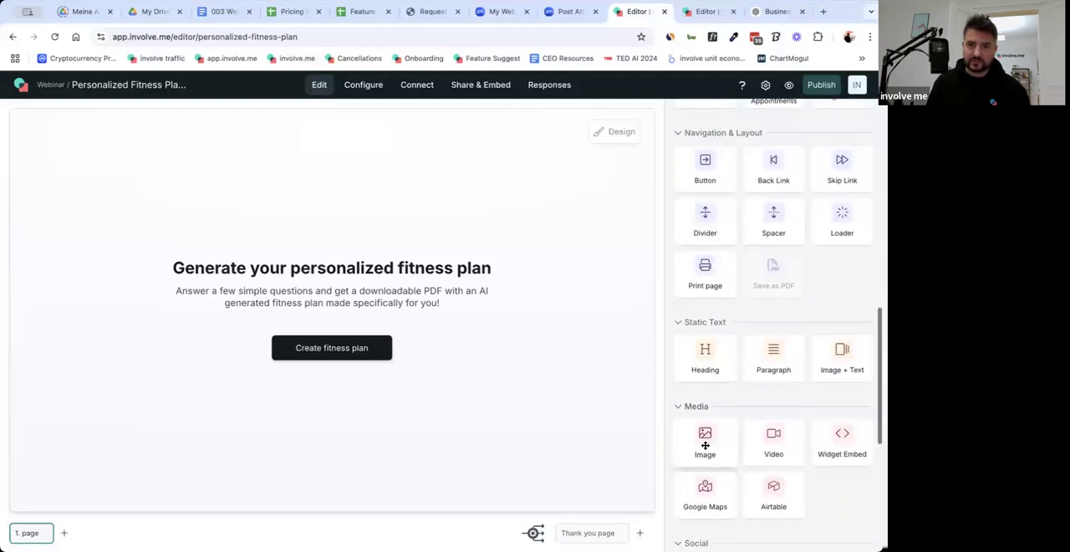
drag(705, 444, 380, 207)
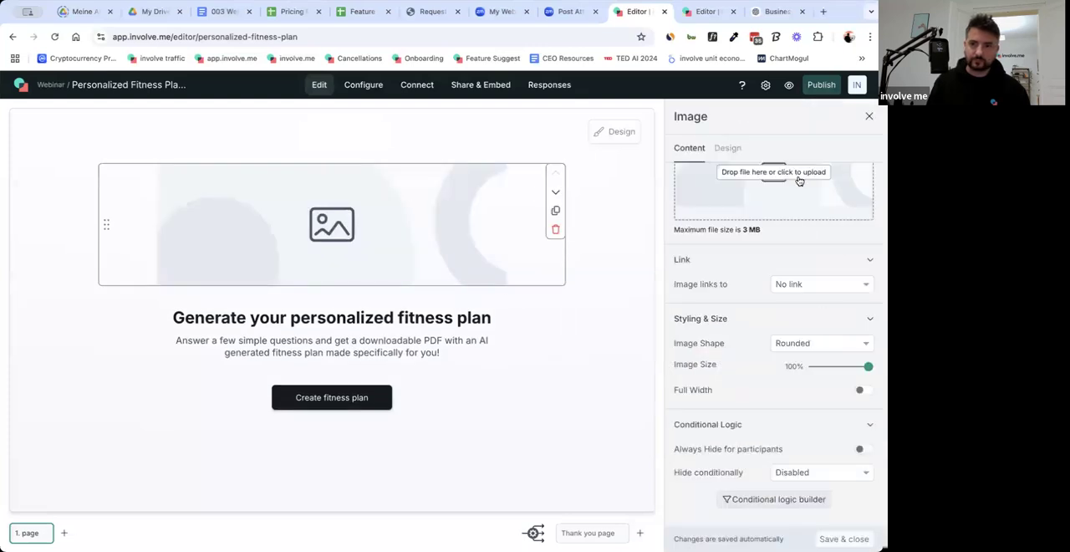
Fill the image element with the purple "Fitness Plan" banner from the uploaded media and close its settings.
click(801, 180)
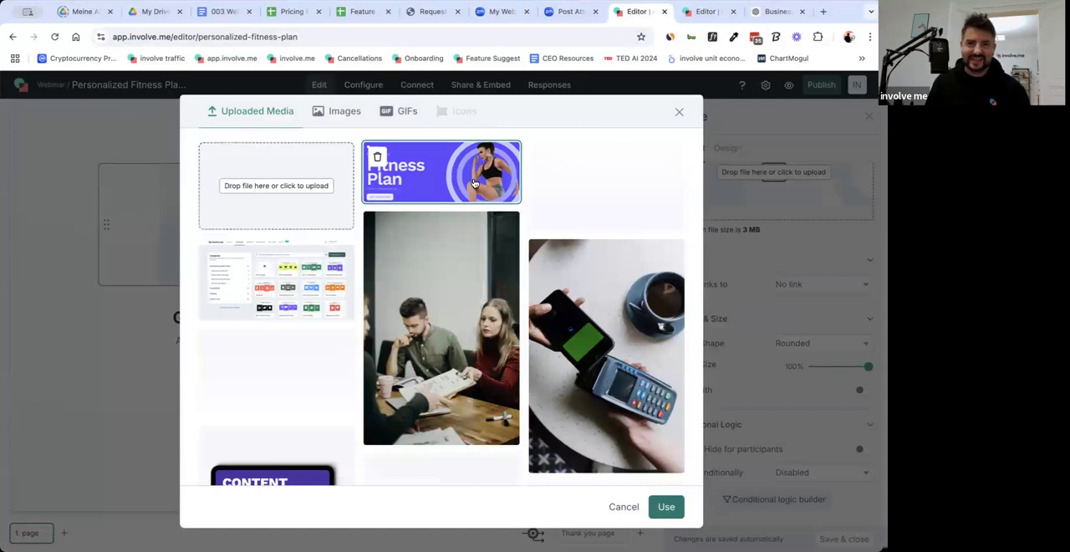
double_click(474, 183)
click(610, 368)
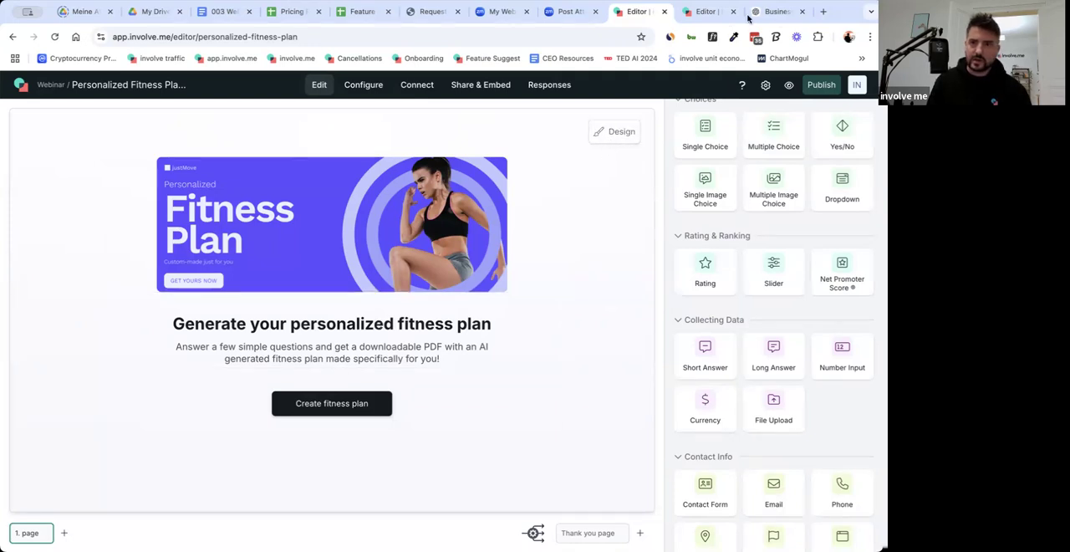
Add a second page to the funnel and place a Single Image Choice element on it.
click(64, 534)
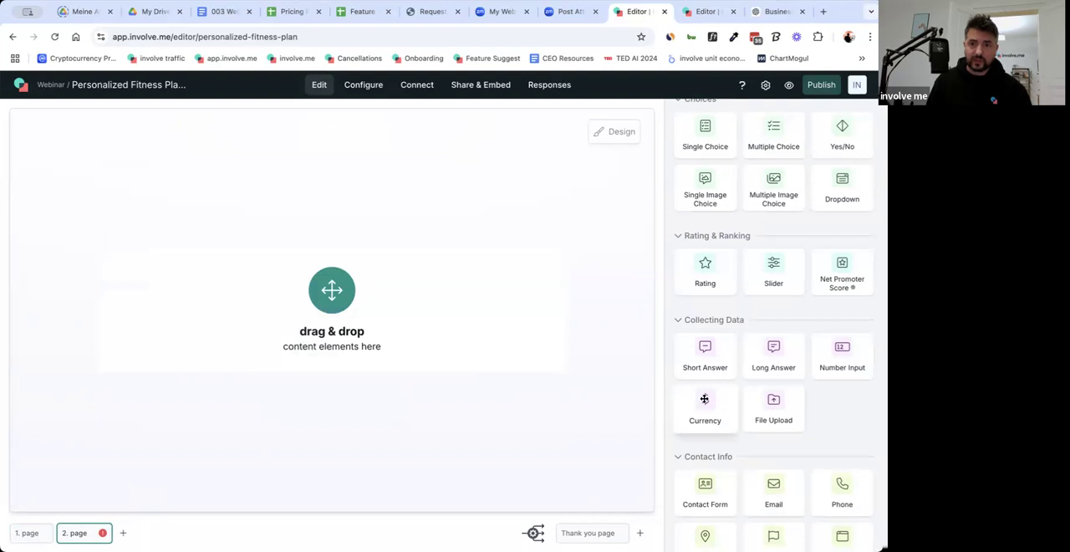
scroll(704, 398, up, 1)
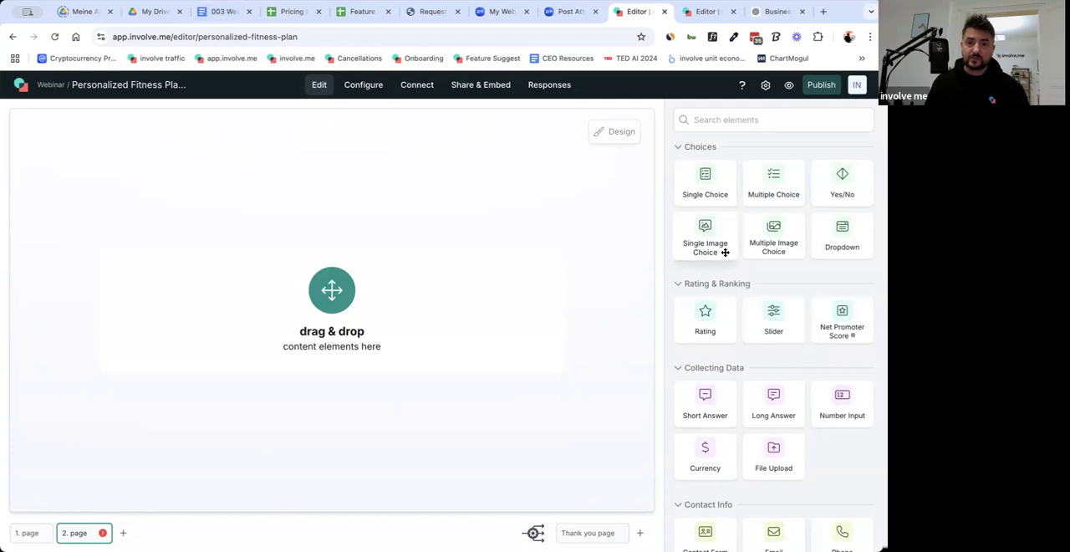
drag(481, 293, 432, 303)
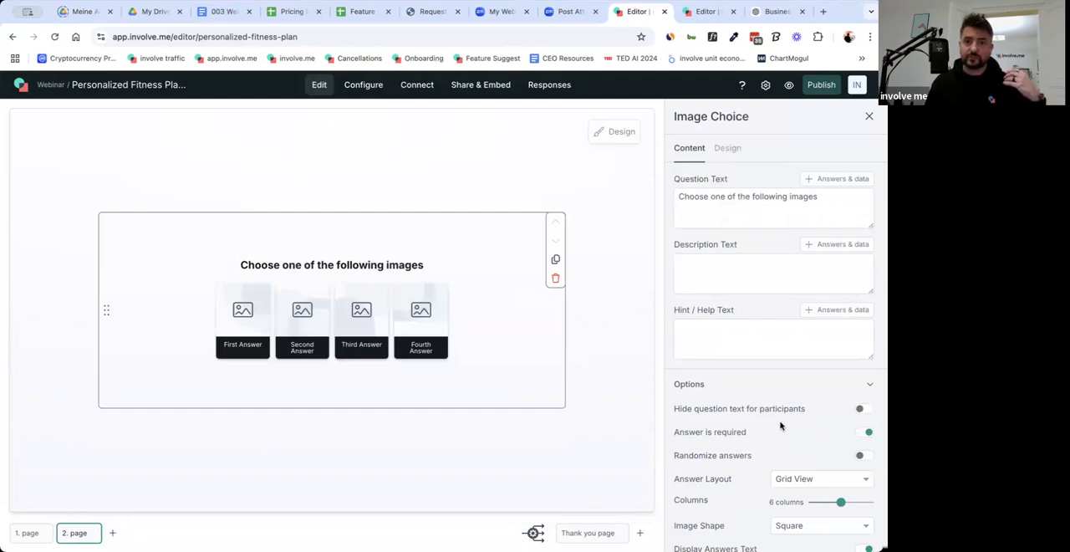
Copy "What is your primary fitness goal?" from the 003 Webinar document into the image choice element's question text.
click(221, 14)
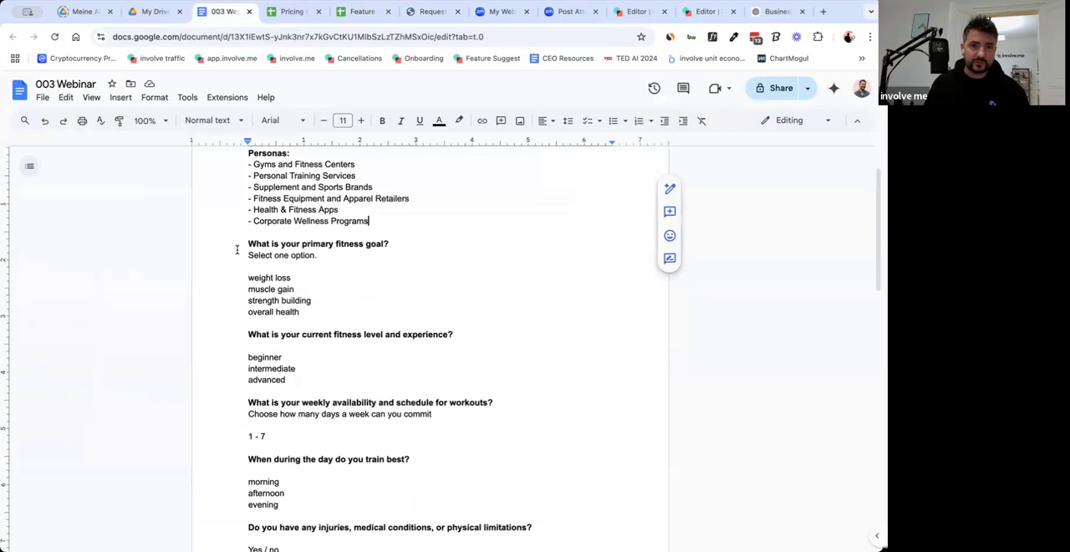
drag(247, 243, 394, 242)
key(ctrl+c)
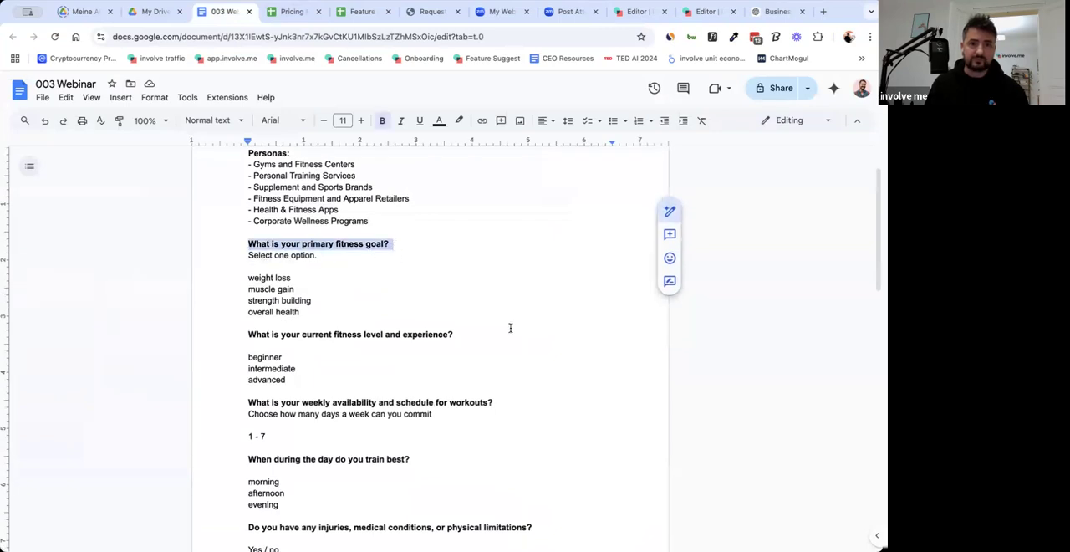
click(615, 12)
double_click(716, 198)
key(ctrl+a)
key(ctrl+v)
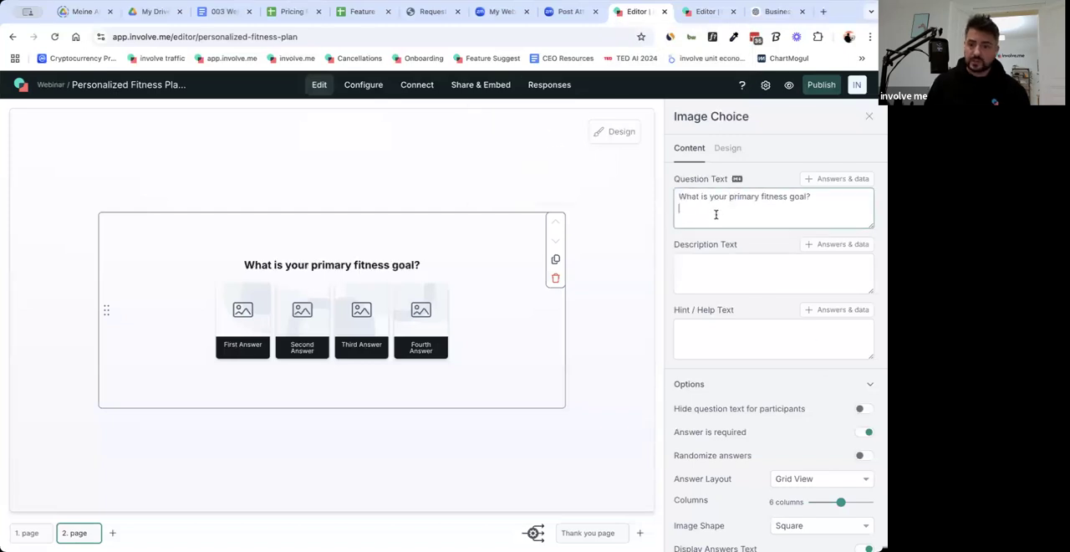
Copy "Select one option." from the document into the image choice element's description text.
click(222, 12)
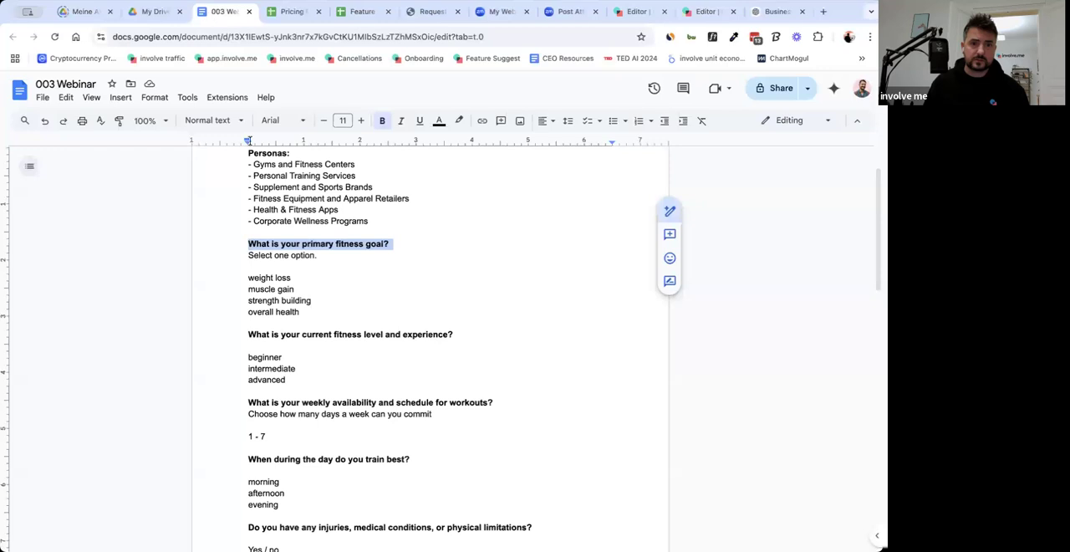
drag(248, 261, 318, 256)
key(ctrl+c)
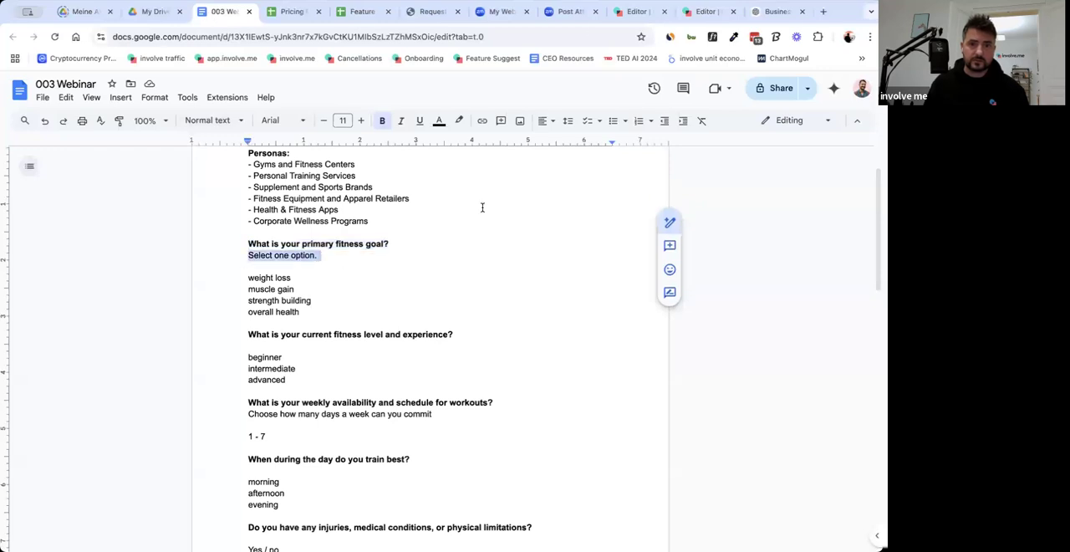
click(636, 12)
click(721, 258)
key(ctrl+v)
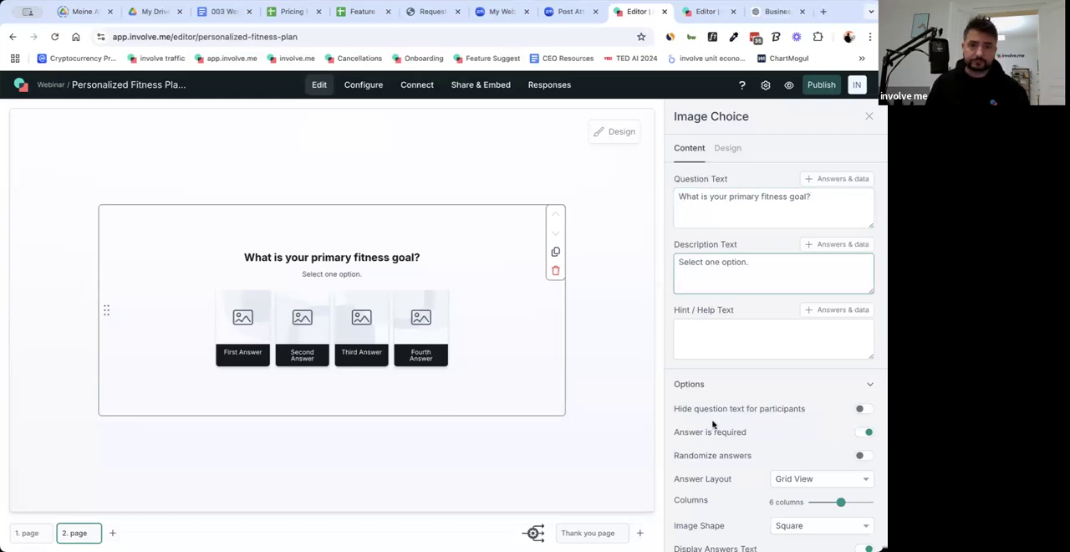
Label the first two image answers "weight loss" and "muscle gain", following the options in the questions document.
scroll(707, 339, down, 5)
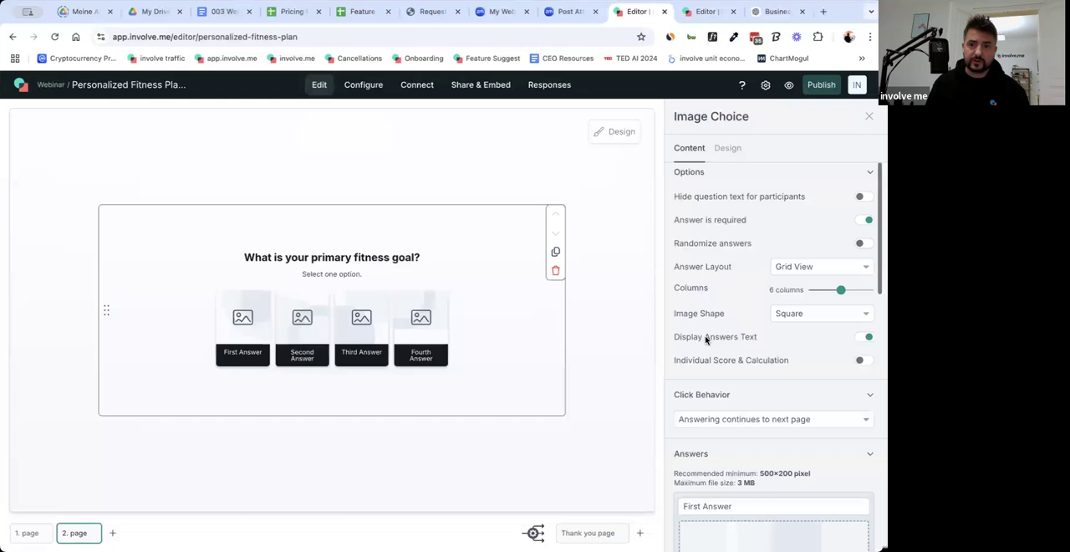
click(212, 14)
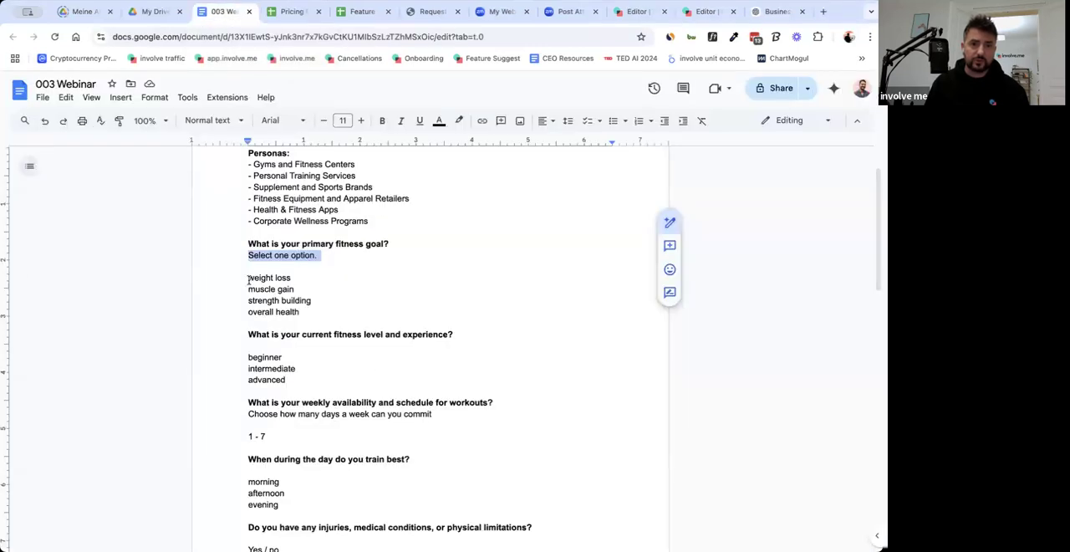
drag(248, 280, 294, 278)
key(ctrl+c)
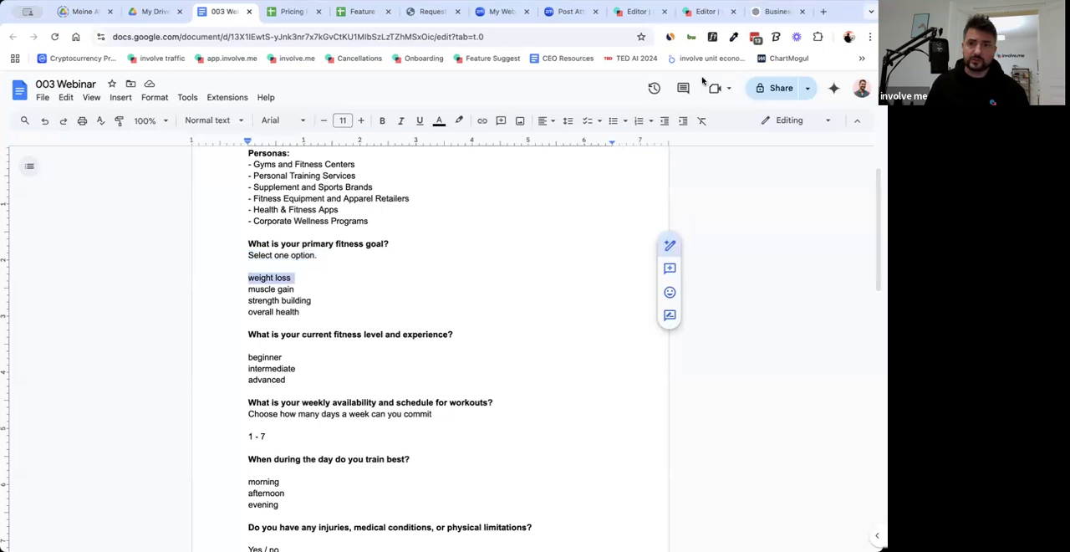
click(639, 11)
click(714, 335)
key(ctrl+v)
click(702, 497)
key(ctrl+a)
text(muscle gain)
Copy "strength building" from the document into the third answer's label.
scroll(714, 494, down, 4)
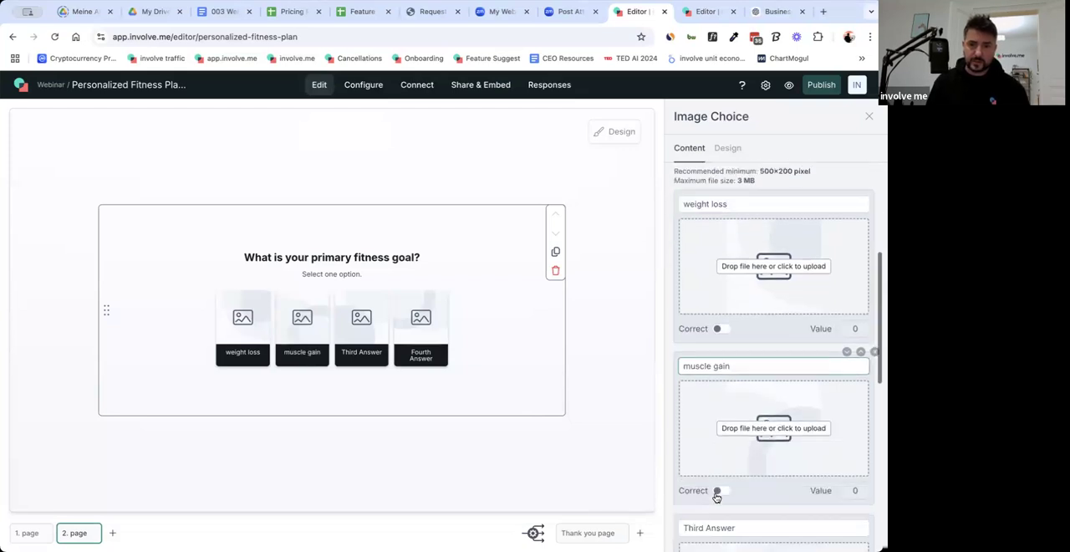
click(222, 12)
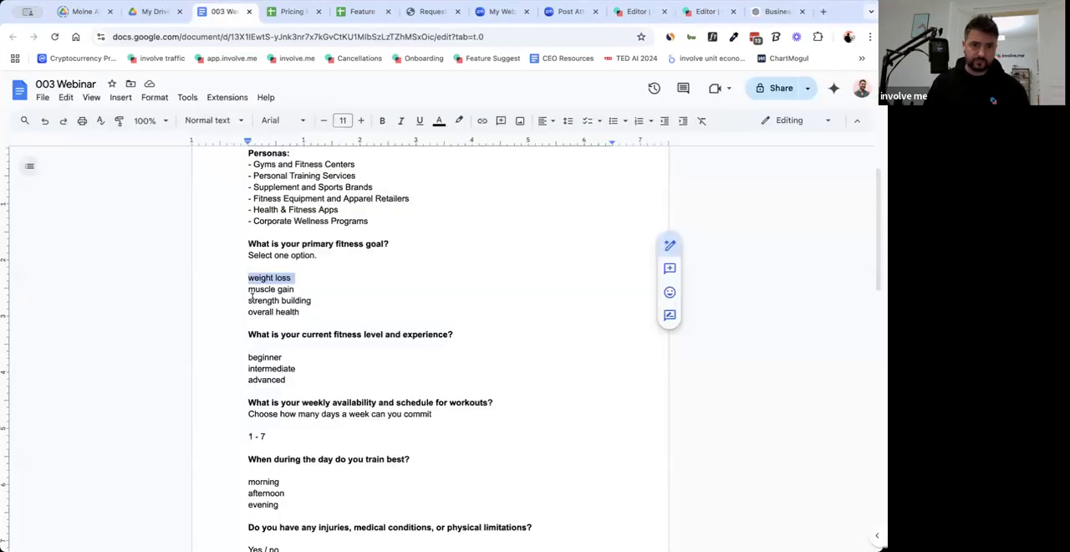
drag(248, 303, 310, 301)
key(ctrl+c)
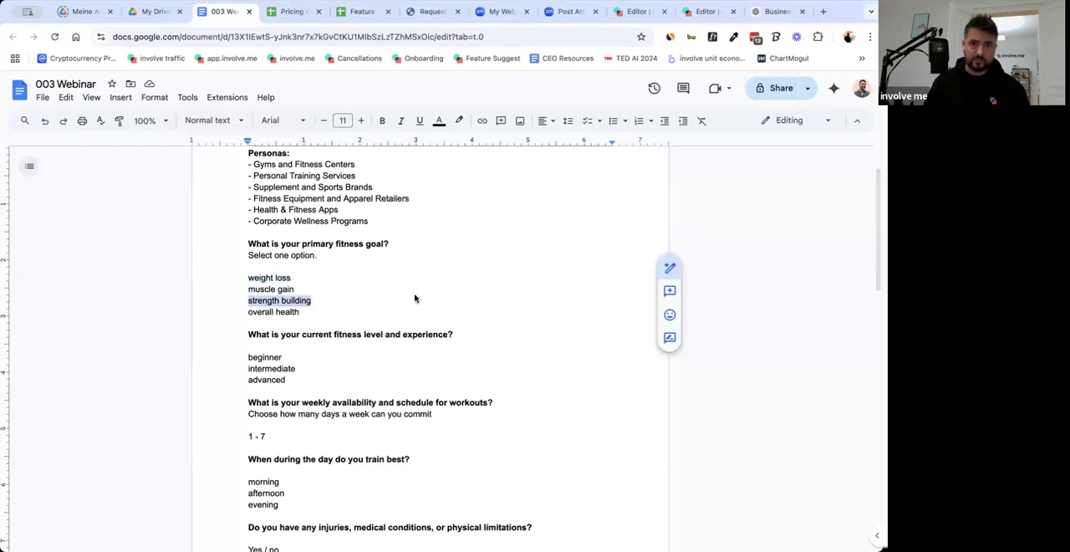
click(651, 11)
triple_click(708, 364)
key(ctrl+v)
Copy "overall health" from the document into the fourth answer's label.
click(210, 14)
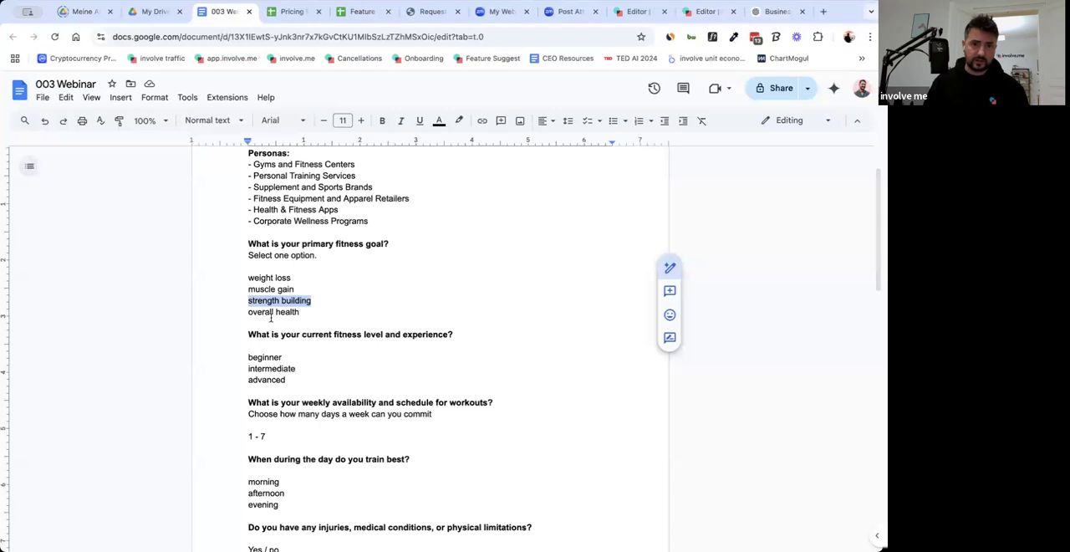
drag(245, 313, 298, 316)
key(ctrl+c)
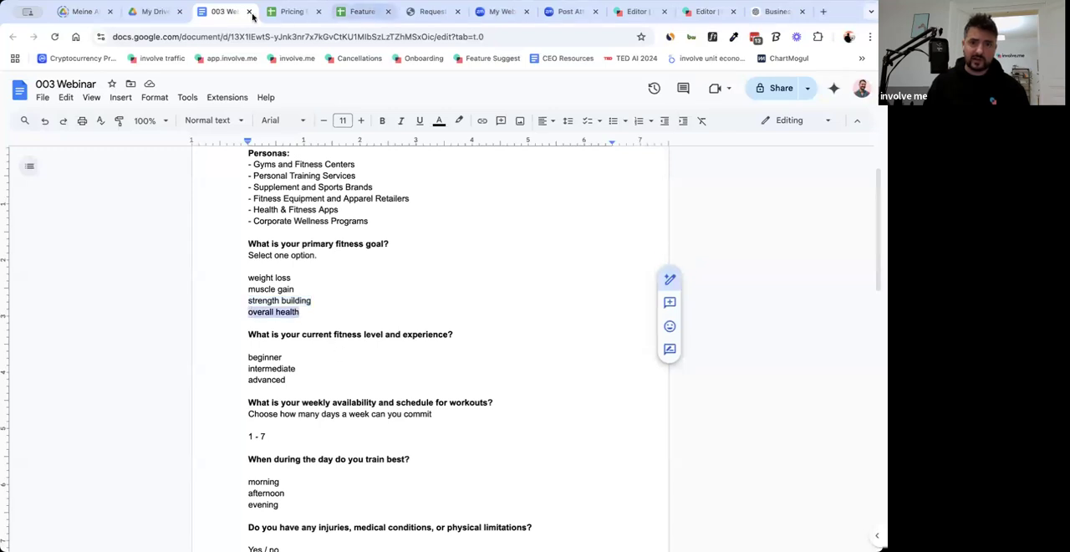
click(631, 12)
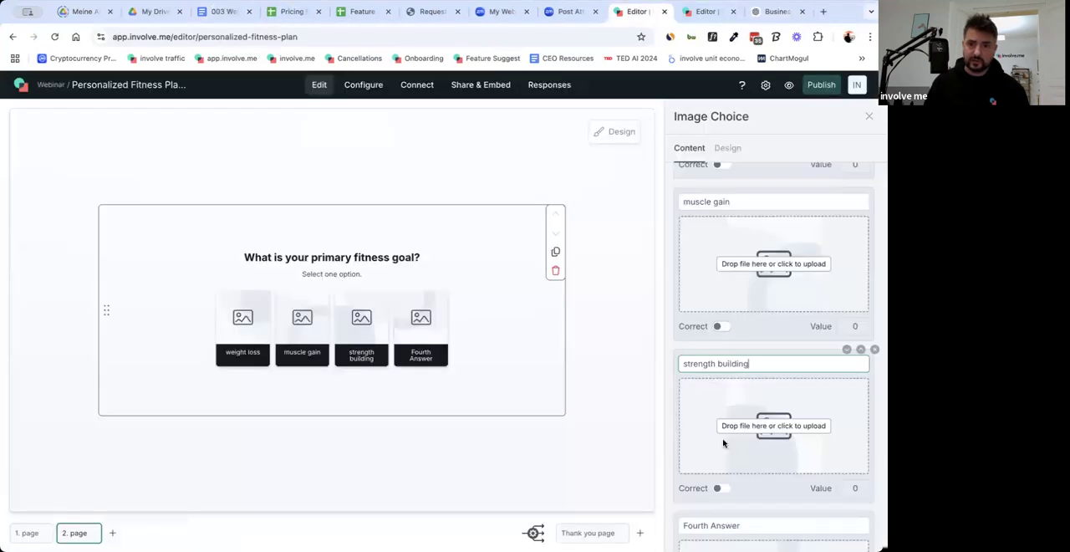
scroll(724, 443, down, 3)
triple_click(715, 338)
key(ctrl+v)
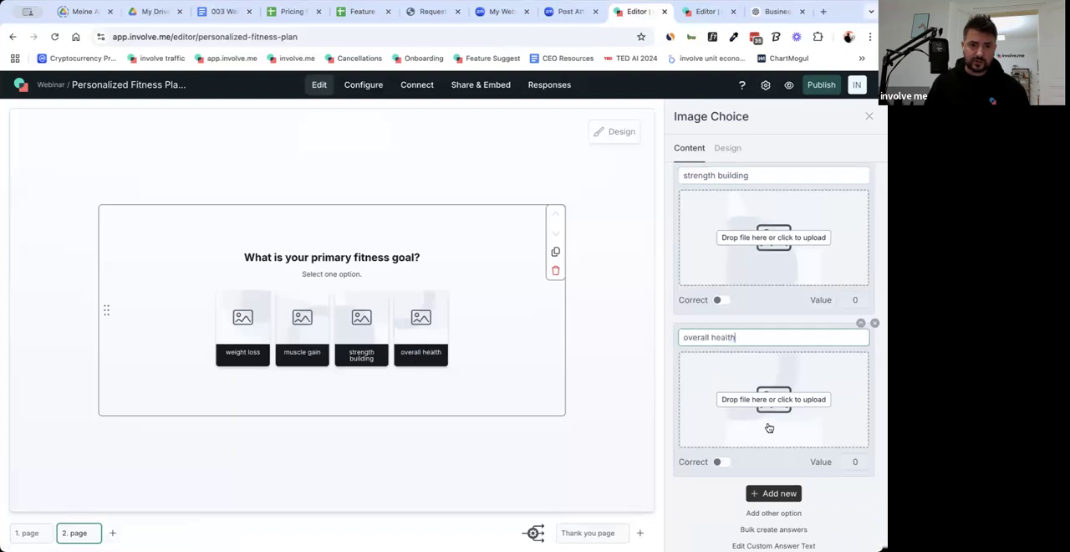
Set the answer grid of the fitness goal question to 4 columns.
scroll(769, 428, up, 10)
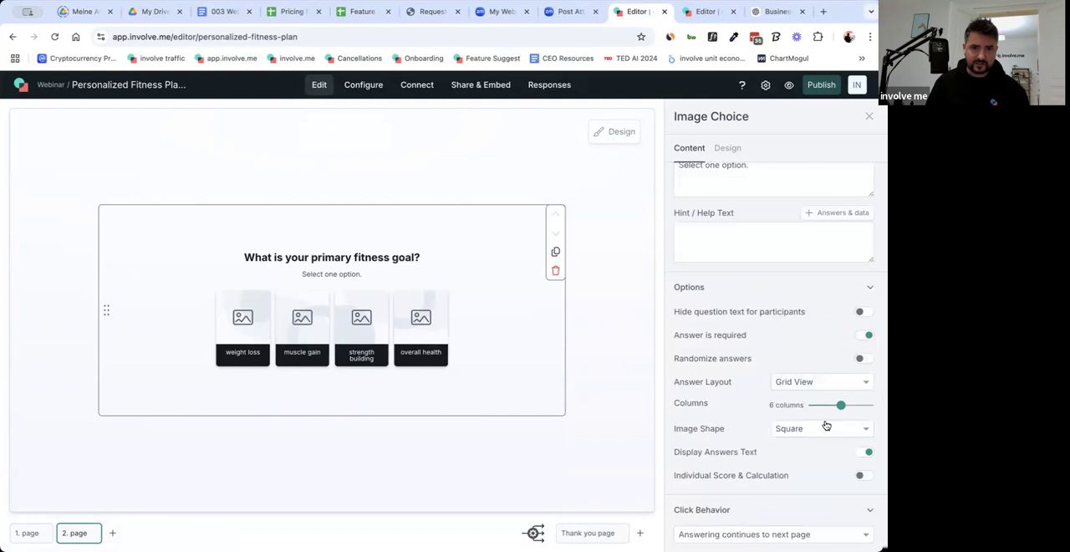
drag(841, 405, 830, 407)
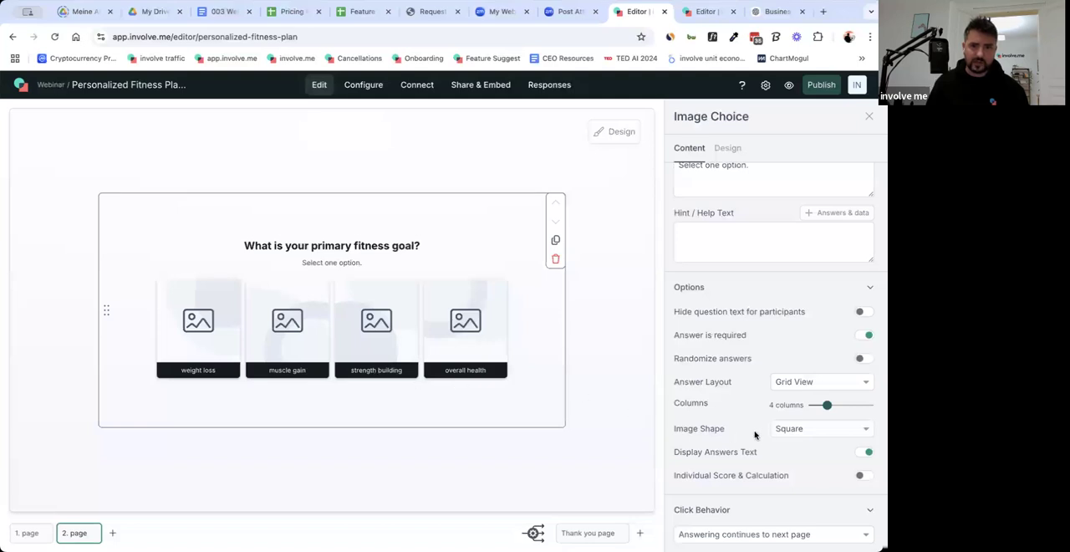
scroll(791, 399, up, 3)
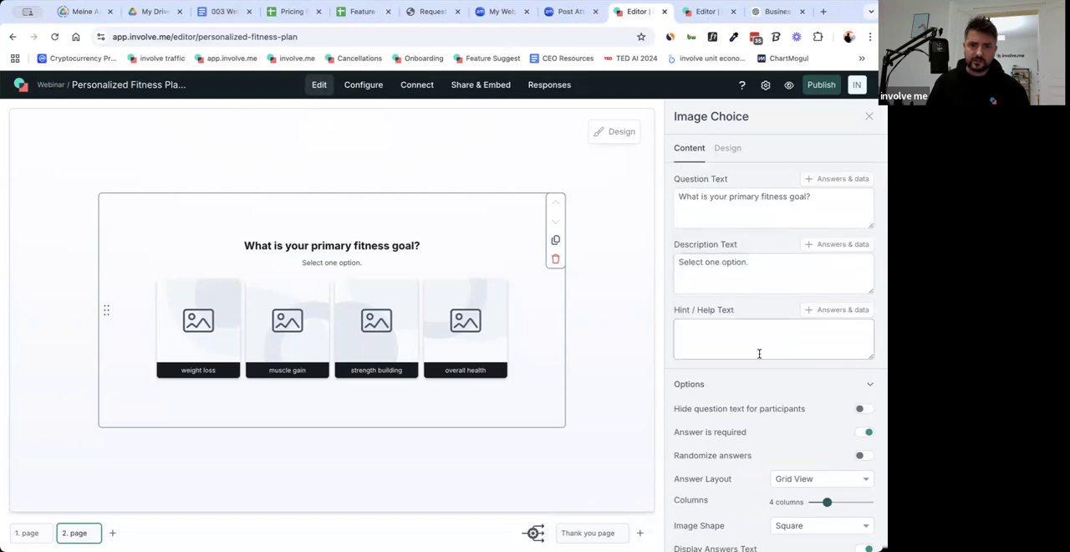
Search the icon library for "weight" and use the bathroom scale icon as the weight loss answer's image.
scroll(759, 355, down, 5)
scroll(758, 354, down, 1)
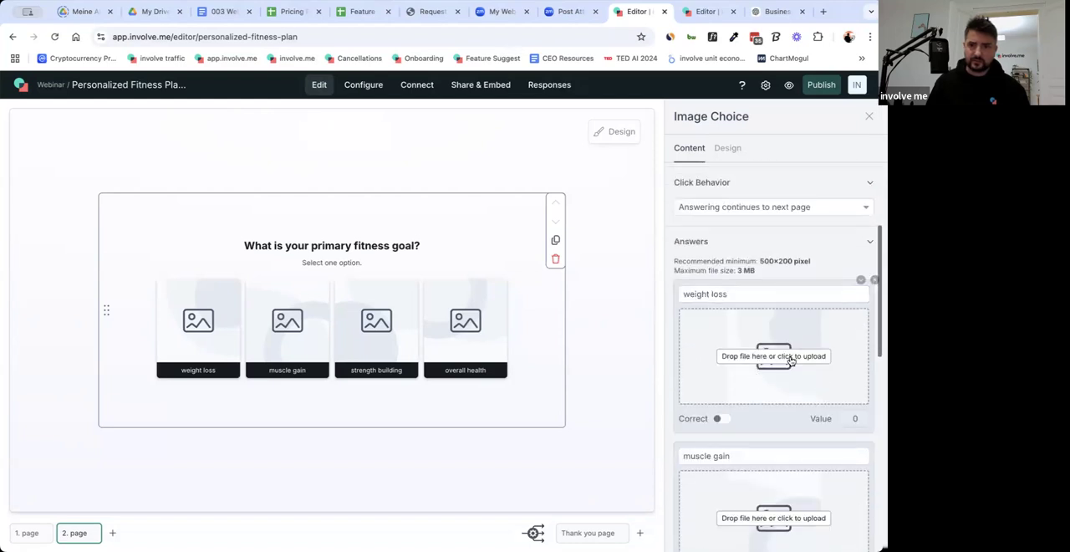
click(791, 360)
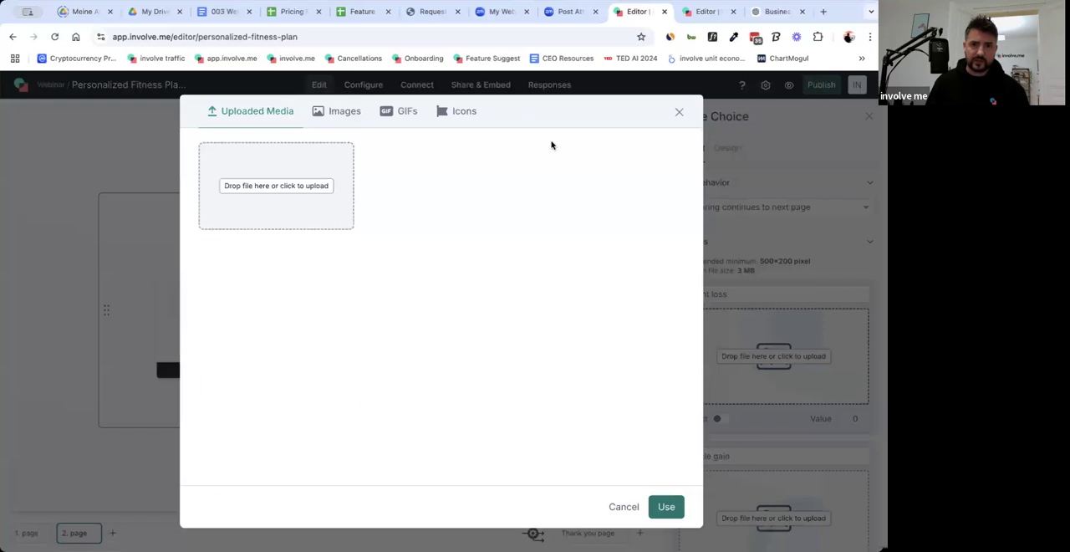
click(465, 114)
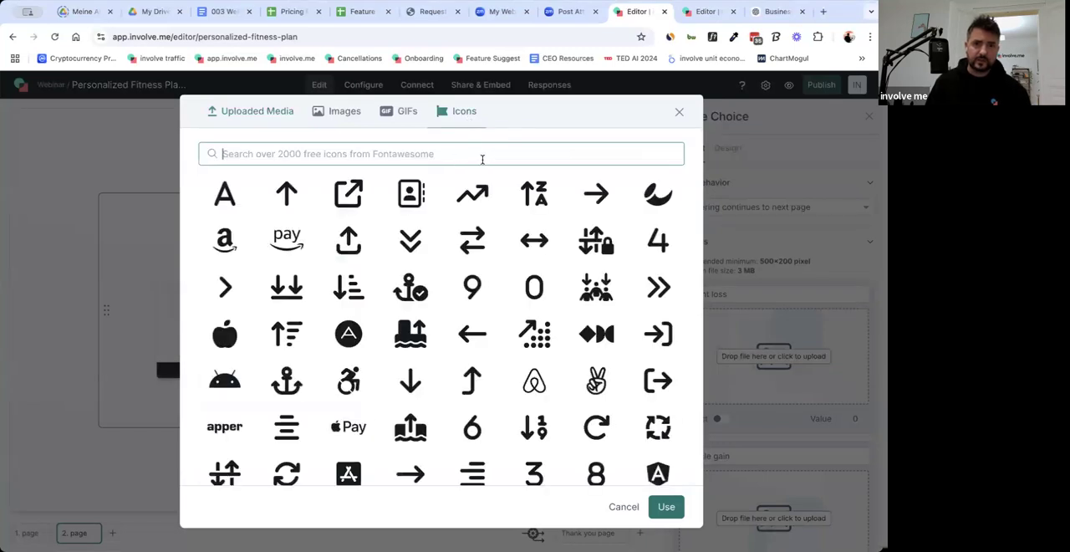
click(524, 162)
text(weight)
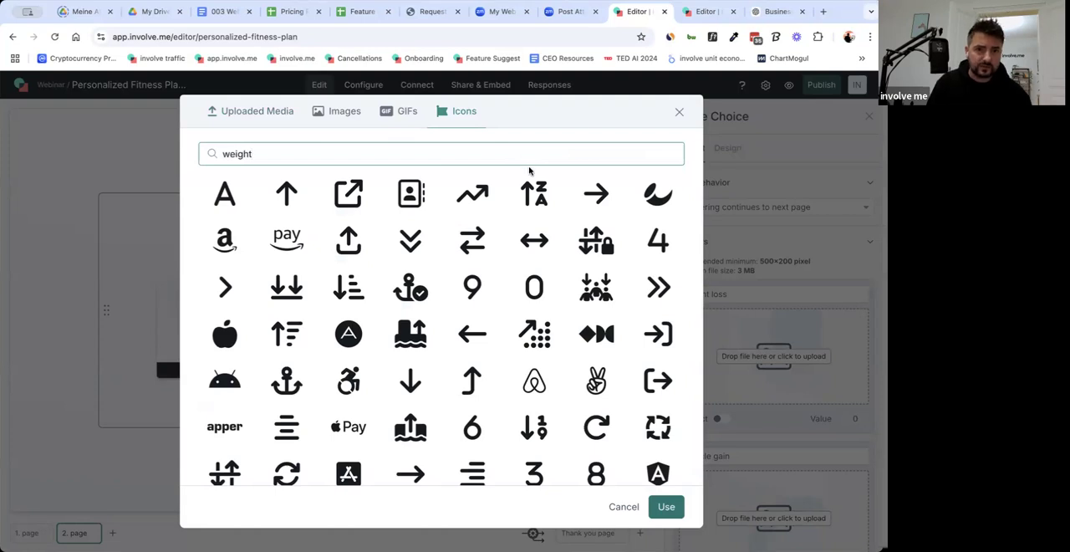
click(352, 250)
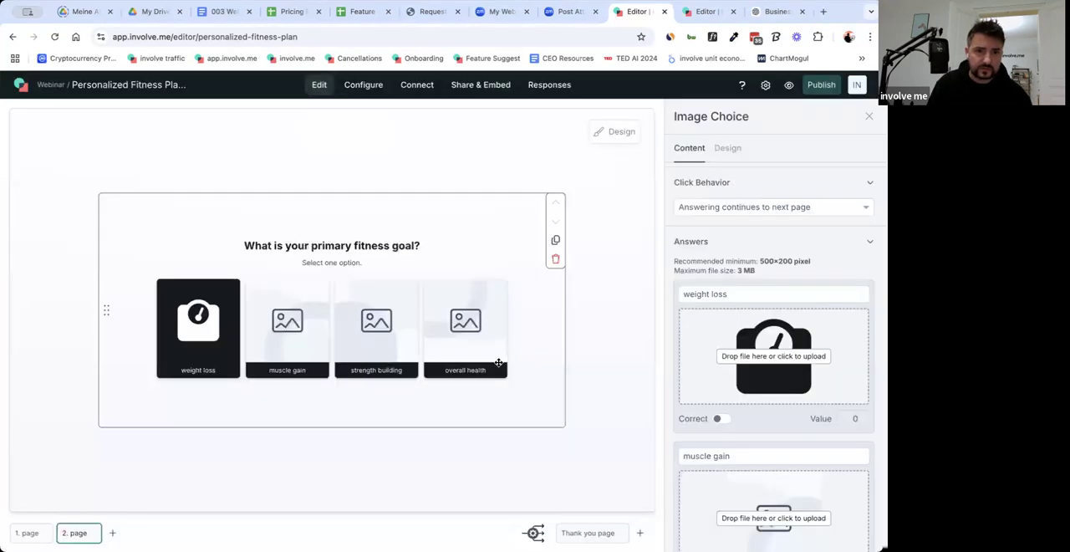
Open the icon library for the muscle gain answer's image.
scroll(795, 445, down, 2)
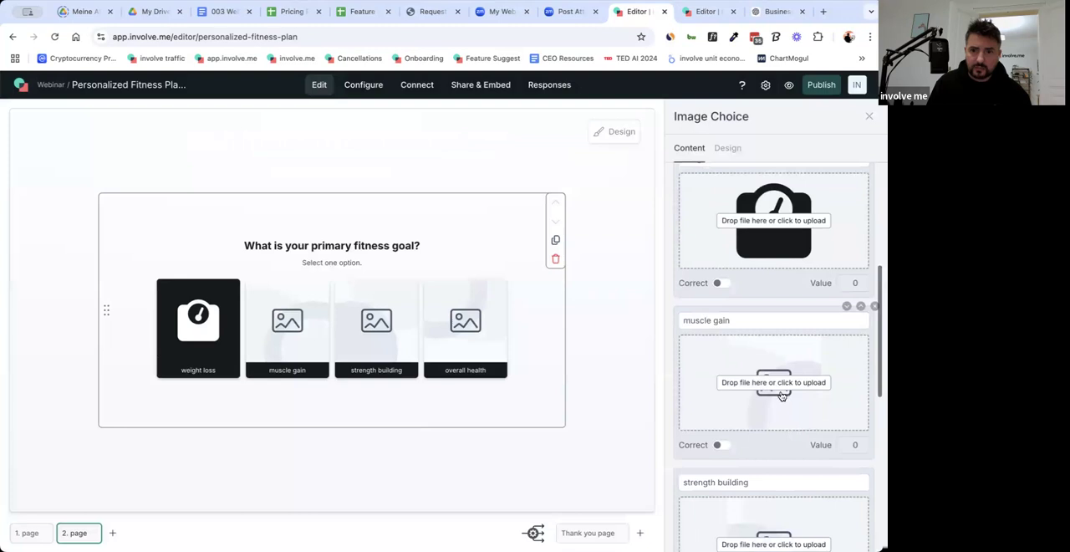
click(773, 382)
click(461, 111)
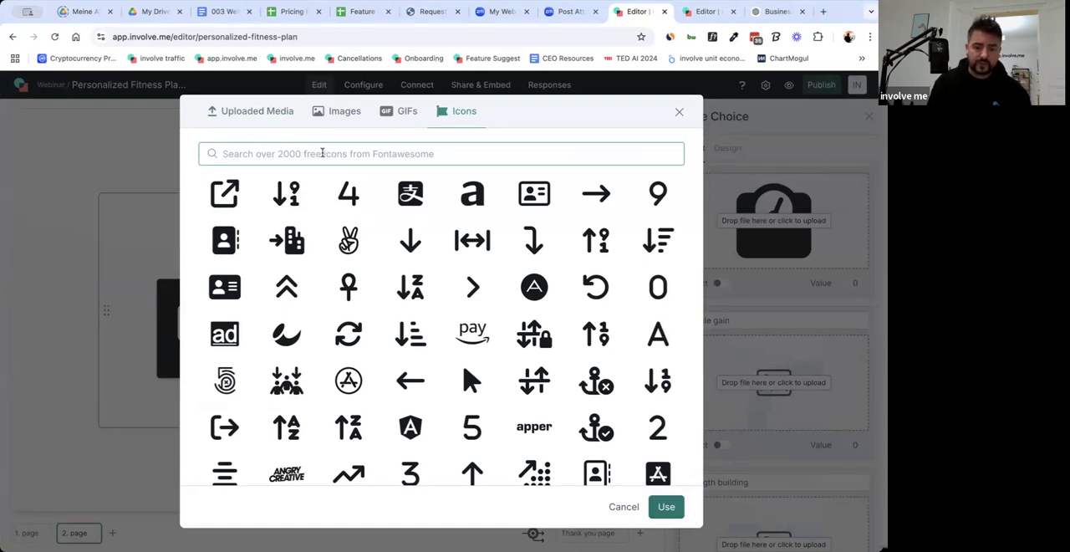
Search the icon library for "muscle" and "biceps", clearing each search term.
text(muscle)
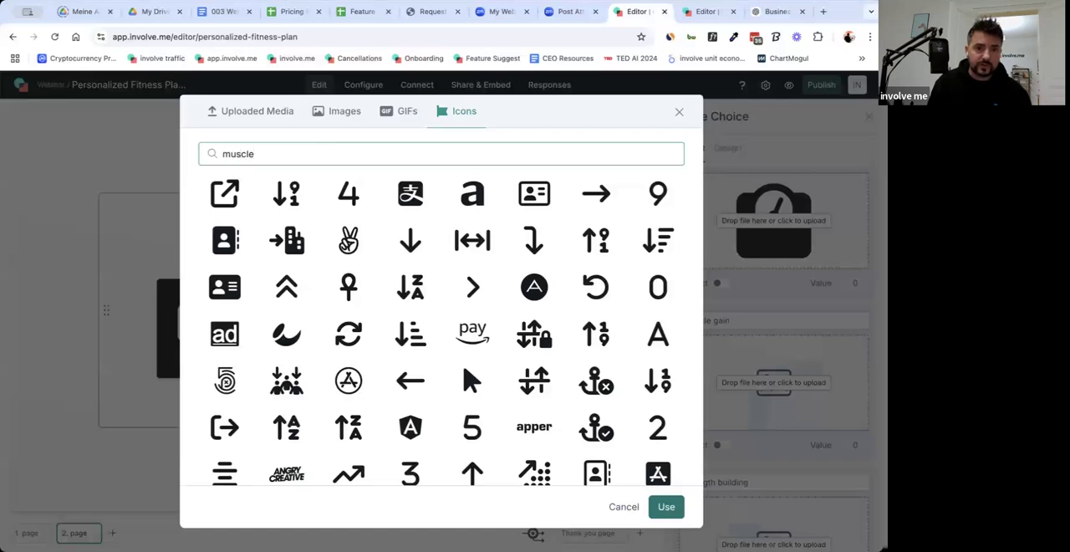
key(ctrl+a)
key(BackSpace)
text(bi)
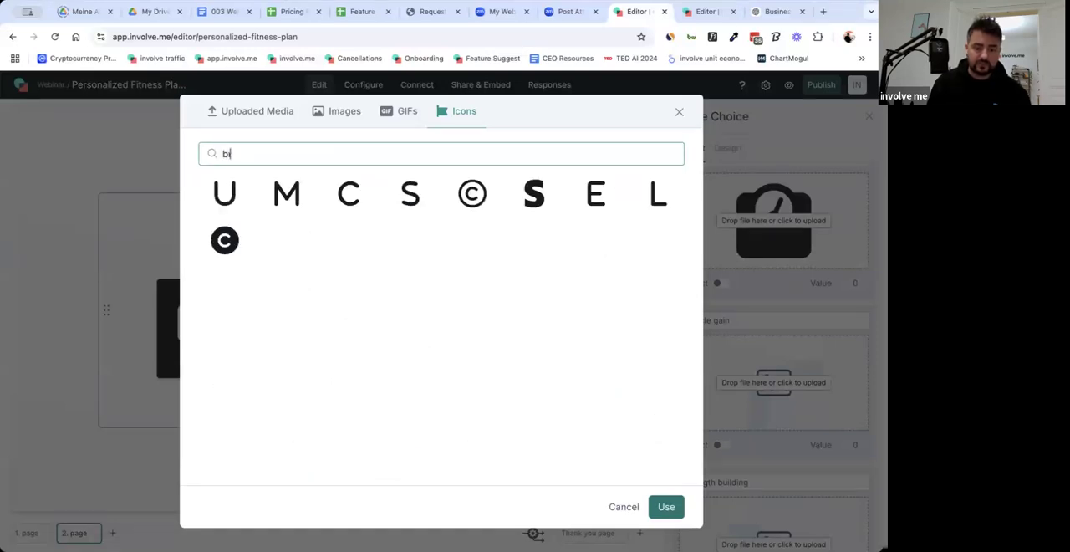
text(ceps)
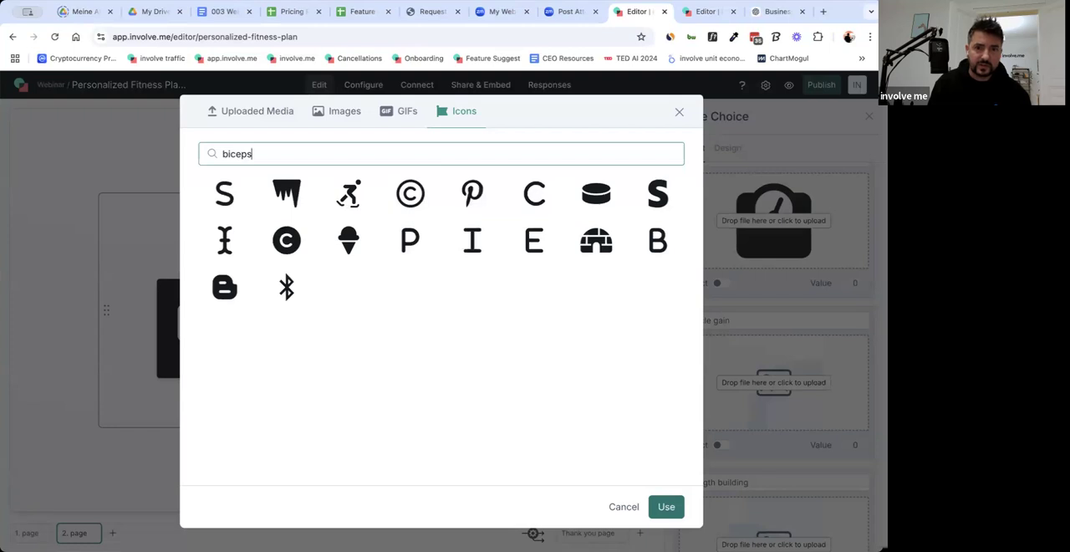
key(BackSpace)
key(BackSpace)
key(BackSpace)
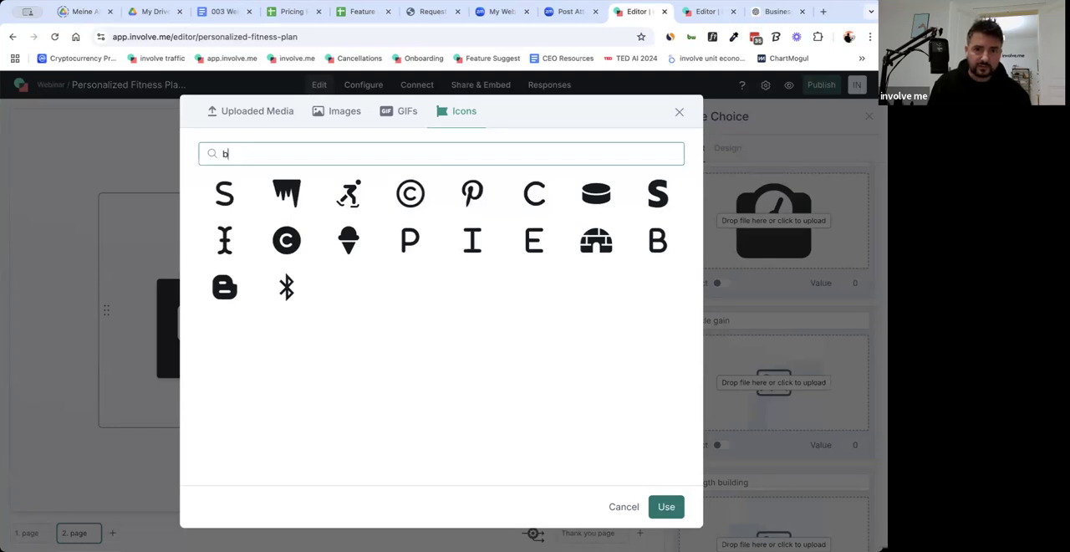
key(BackSpace)
Search the icons for "strength" and use the dumbbell icon as the muscle gain answer's image.
text(st)
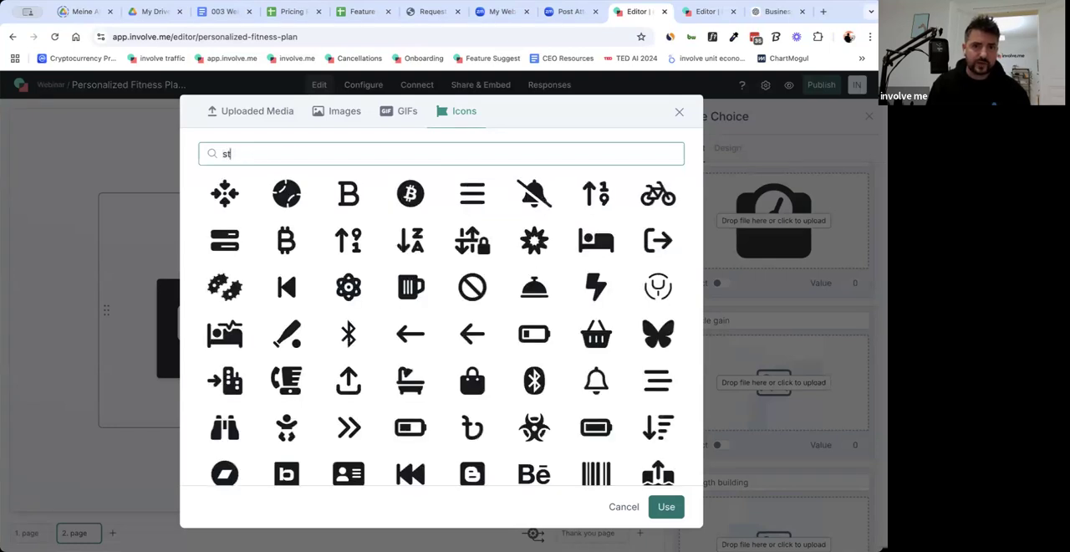
text(rength)
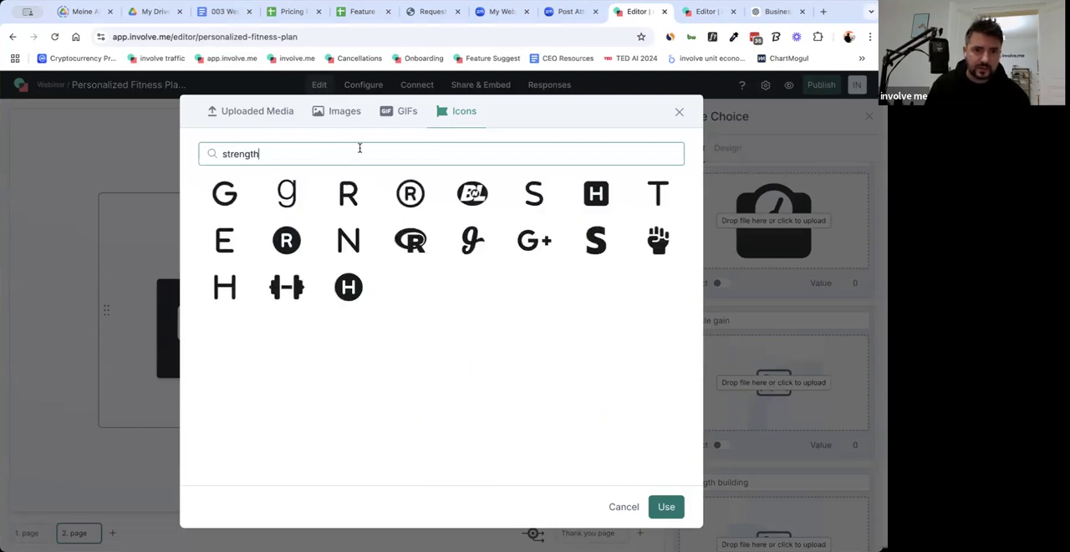
click(294, 289)
double_click(294, 289)
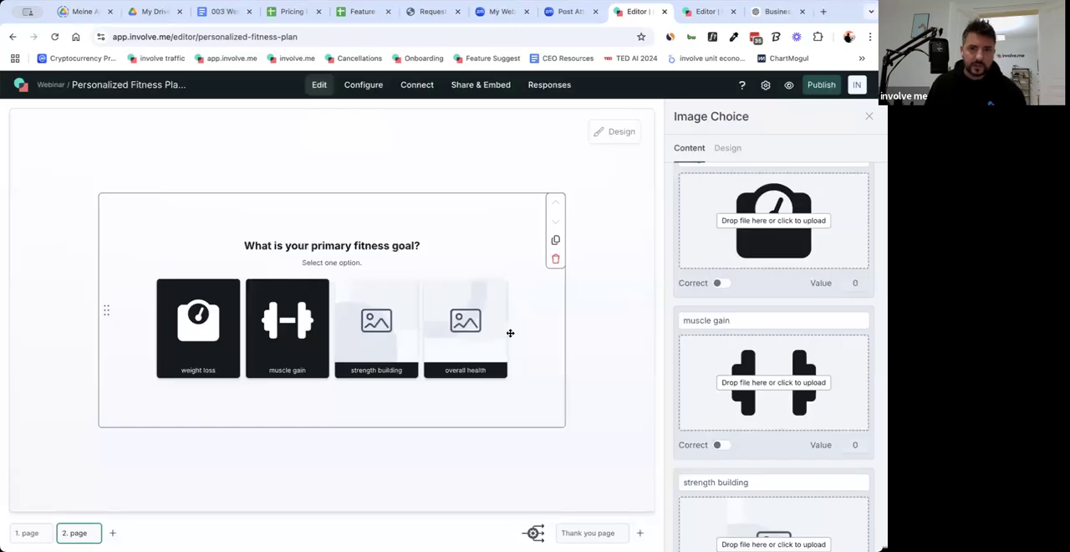
Use the anchor with check mark icon from the icon library as the strength building answer's image.
scroll(773, 428, down, 3)
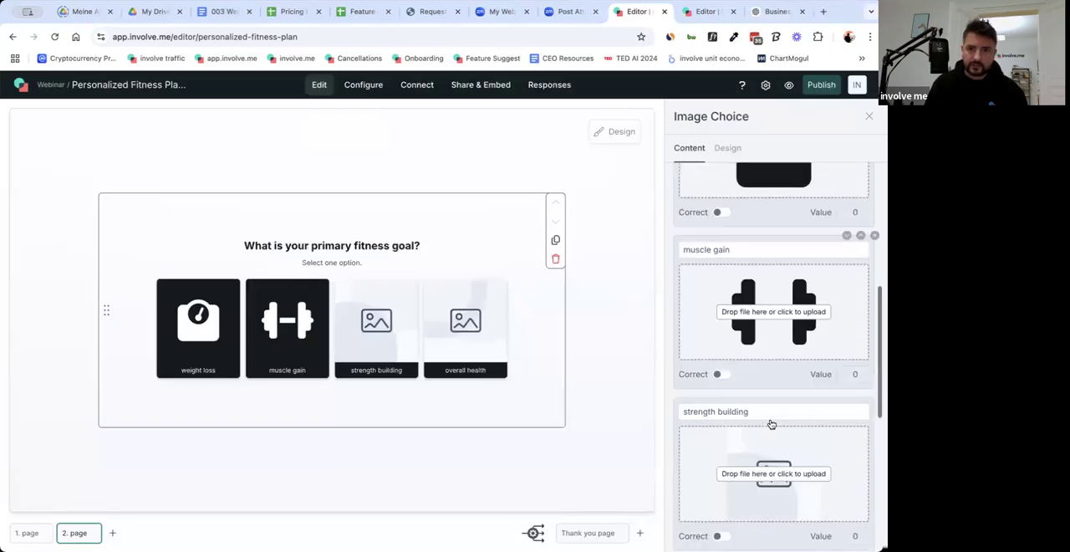
click(742, 413)
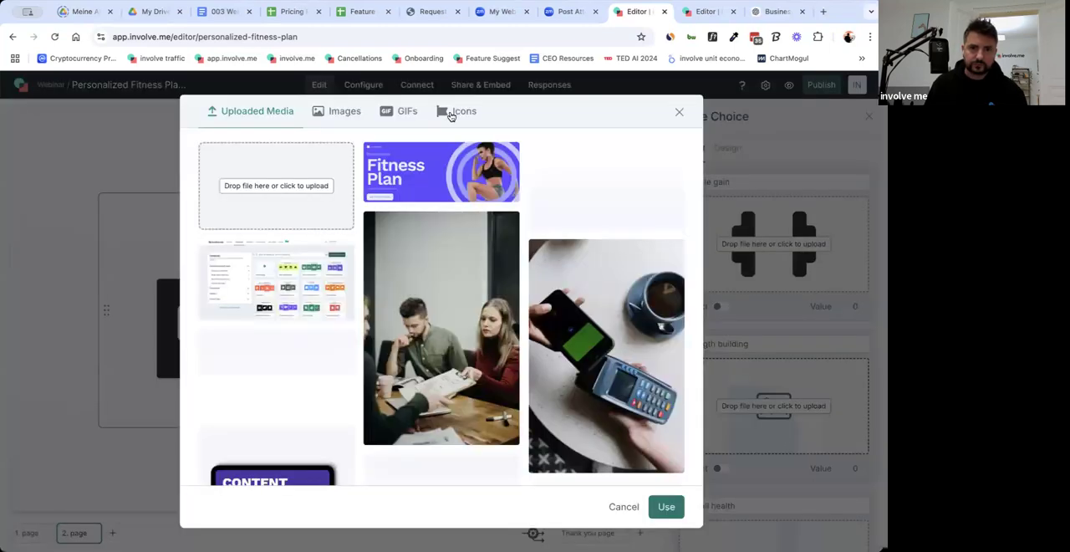
click(452, 112)
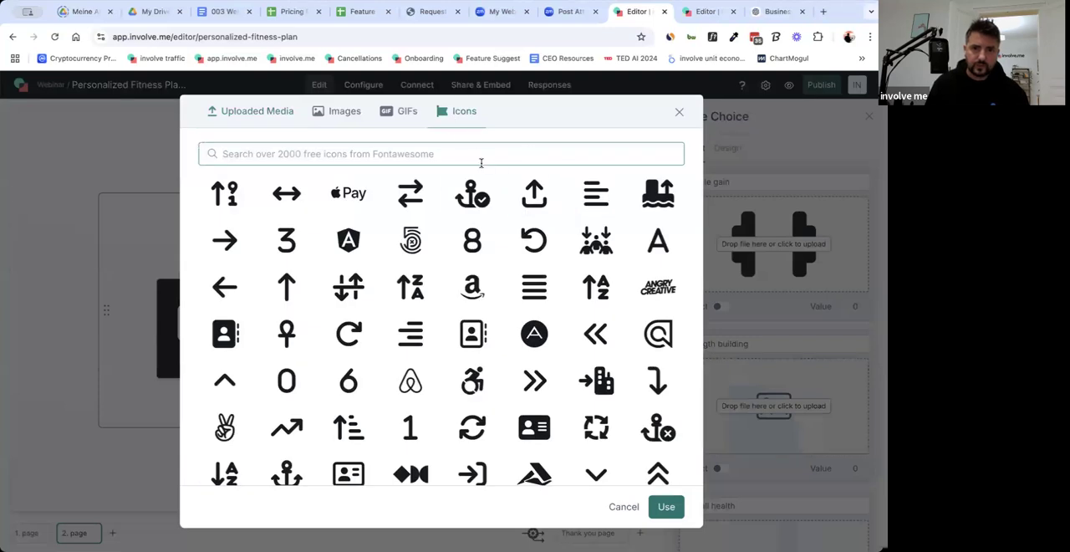
double_click(473, 193)
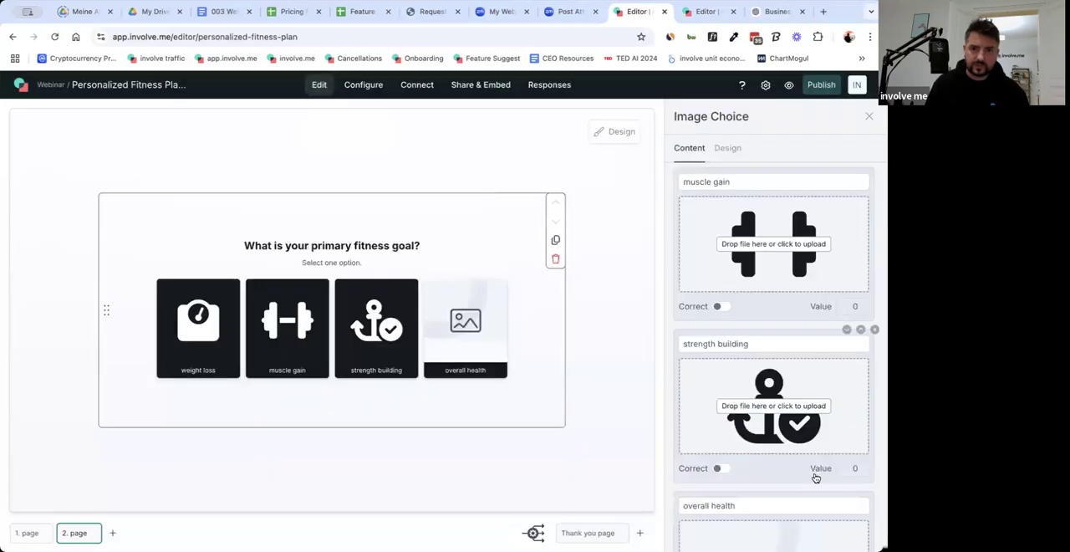
Search the icon library for "health" and use the asterisk icon as the overall health answer's image.
scroll(815, 478, down, 3)
click(773, 426)
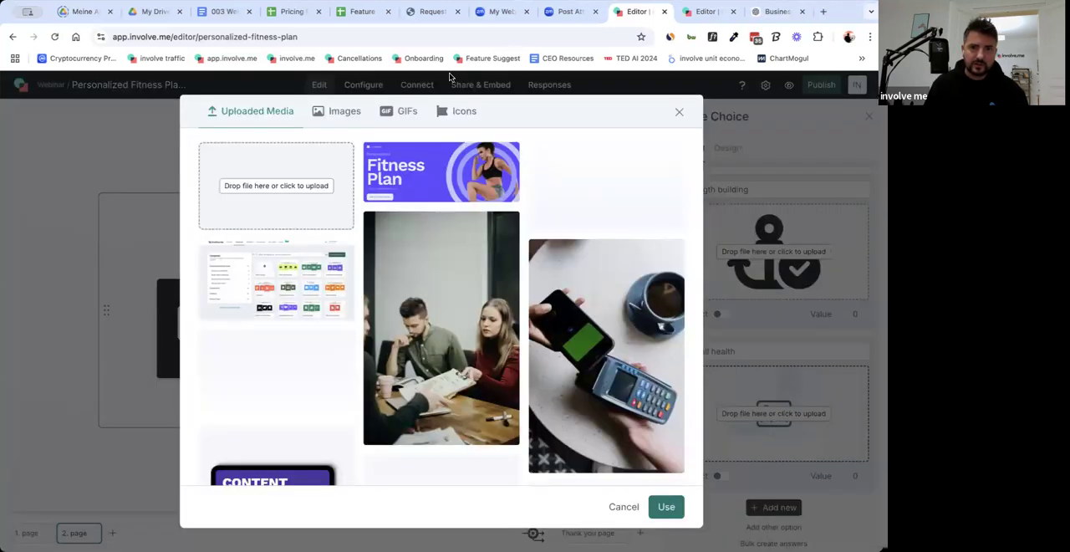
click(460, 112)
text(health)
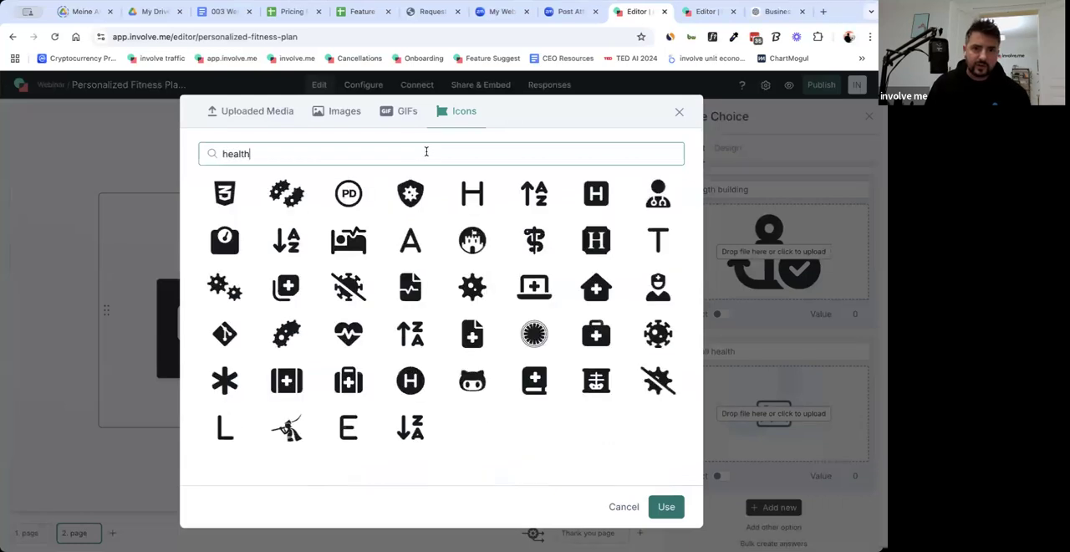
click(525, 295)
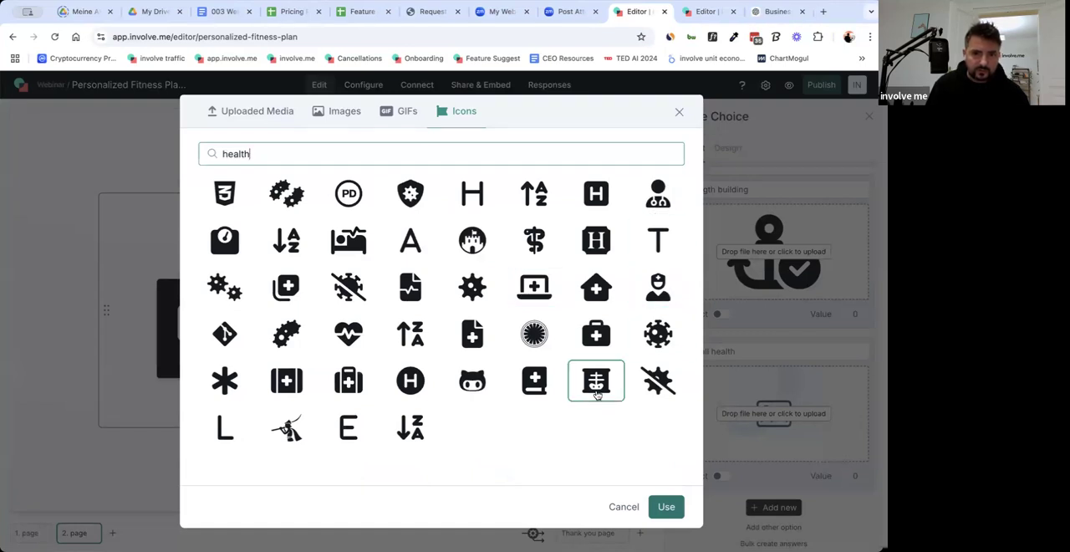
double_click(247, 378)
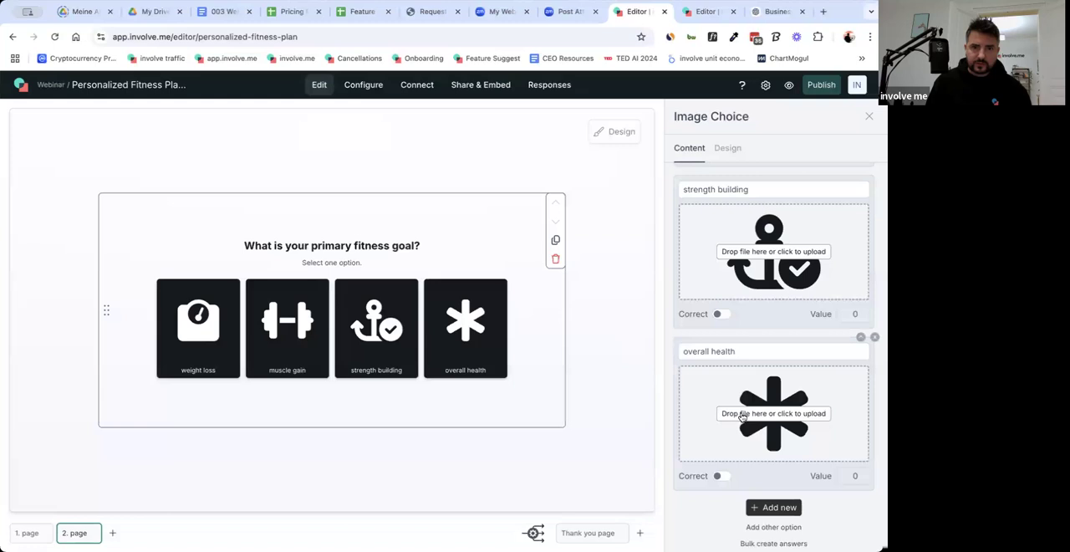
scroll(742, 415, up, 5)
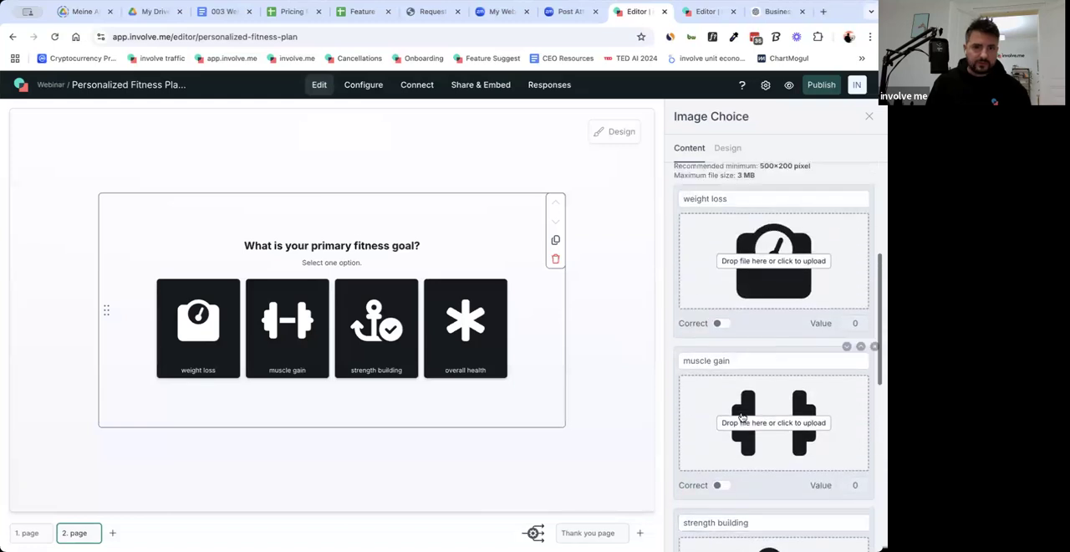
scroll(742, 416, up, 3)
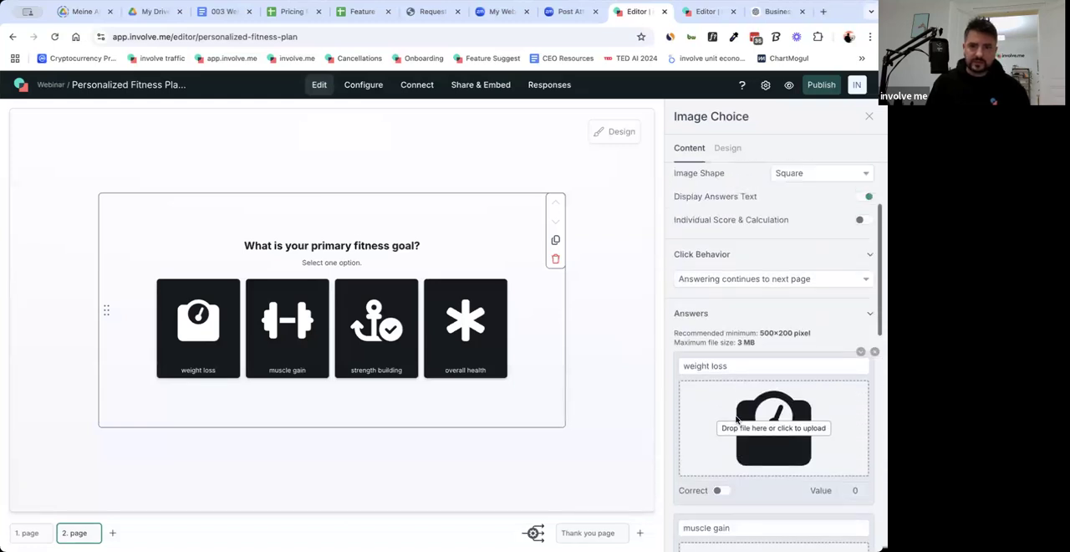
scroll(737, 418, up, 3)
scroll(730, 424, up, 4)
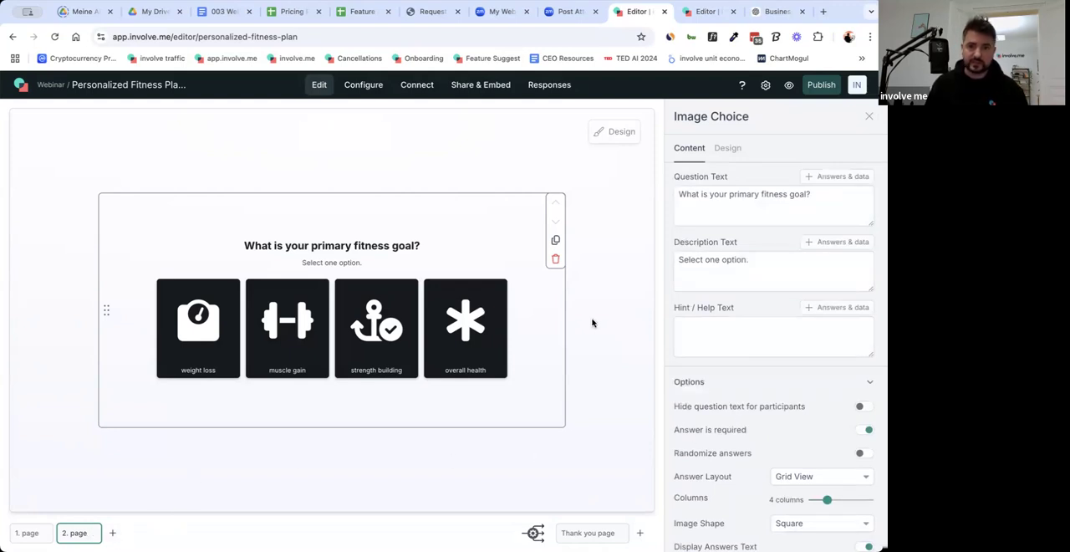
Sample the purple background of the cover page's Fitness Plan banner with the colour picker, copying #5D4BFF.
click(26, 533)
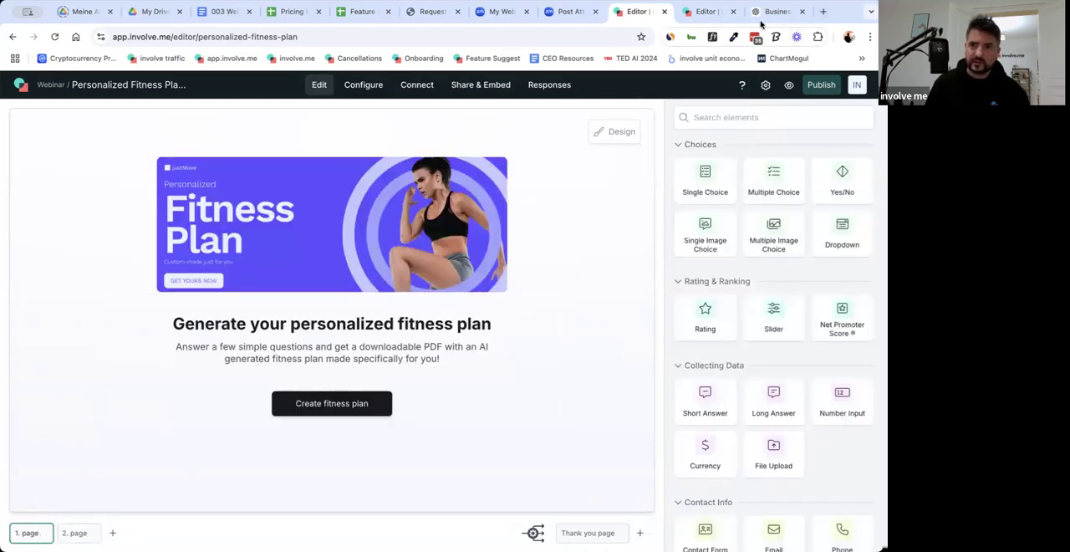
click(734, 37)
click(699, 60)
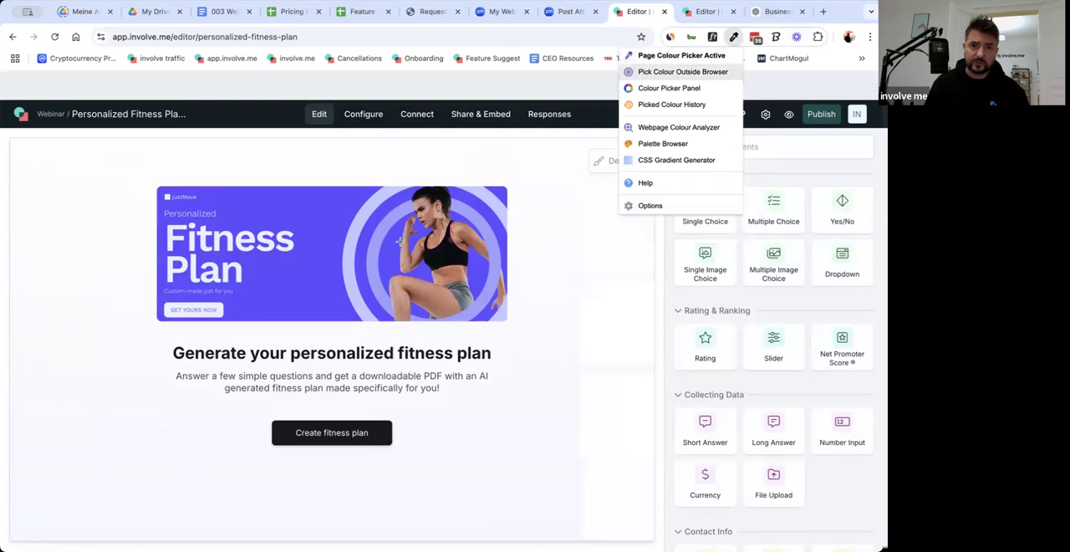
click(311, 262)
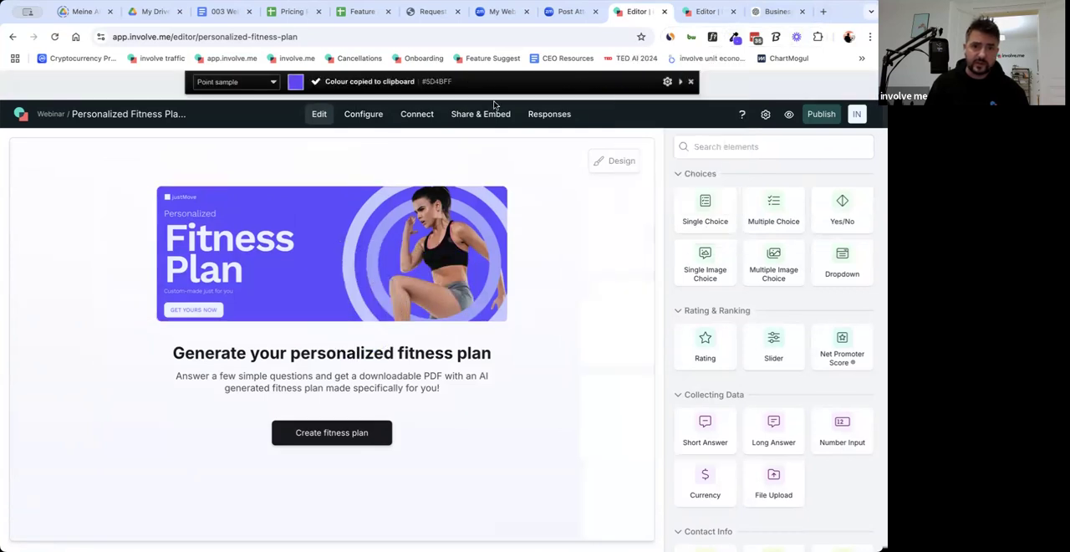
click(691, 82)
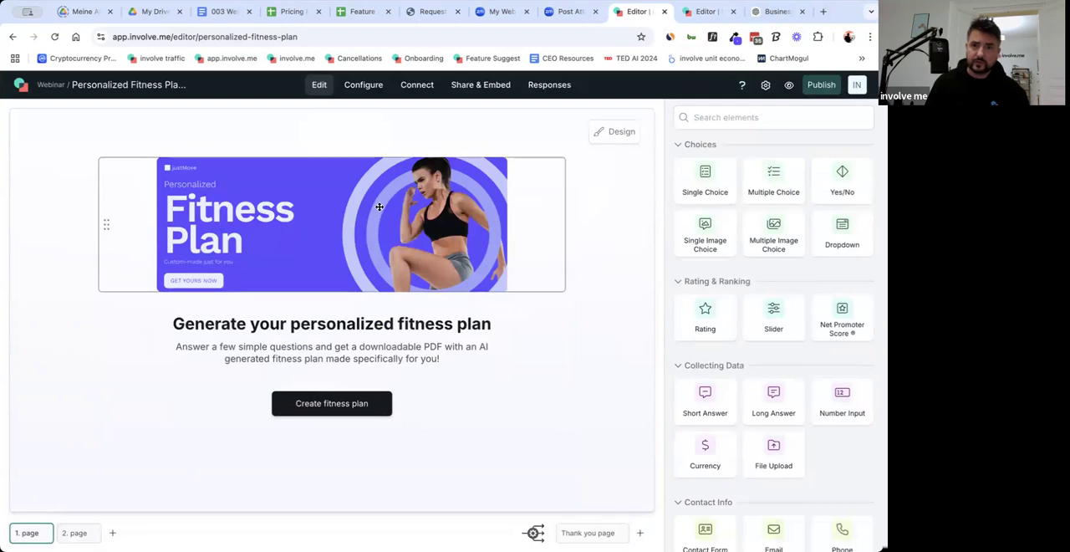
Set the Highlights color in the global design settings to the copied purple #5D4BFF.
click(632, 136)
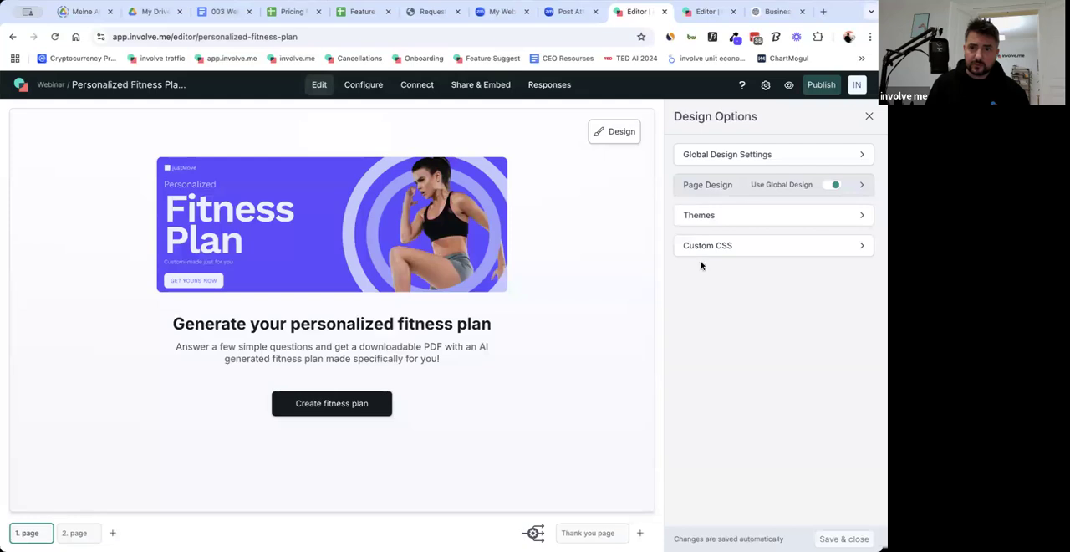
click(700, 156)
scroll(743, 337, down, 5)
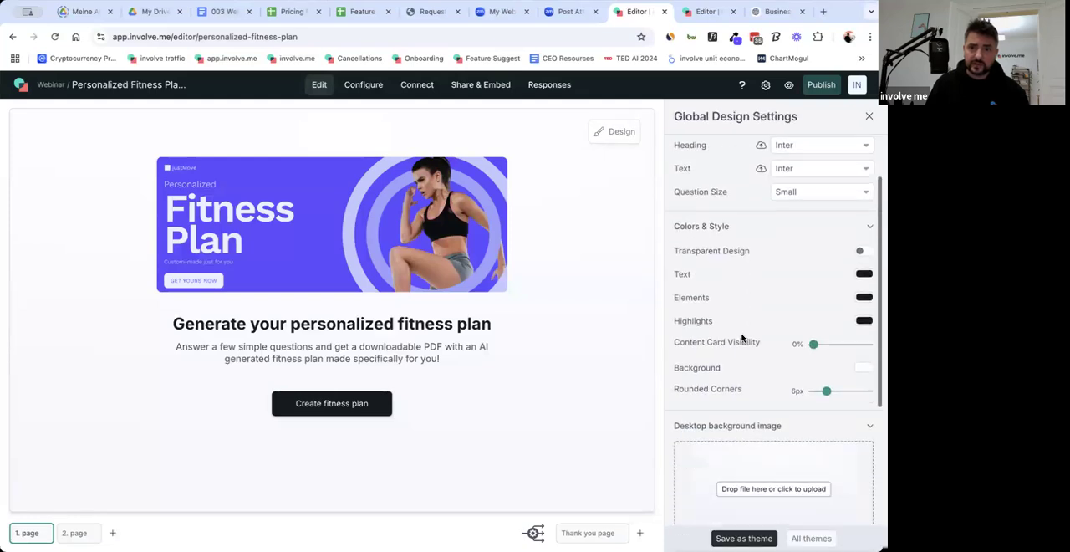
scroll(803, 318, up, 1)
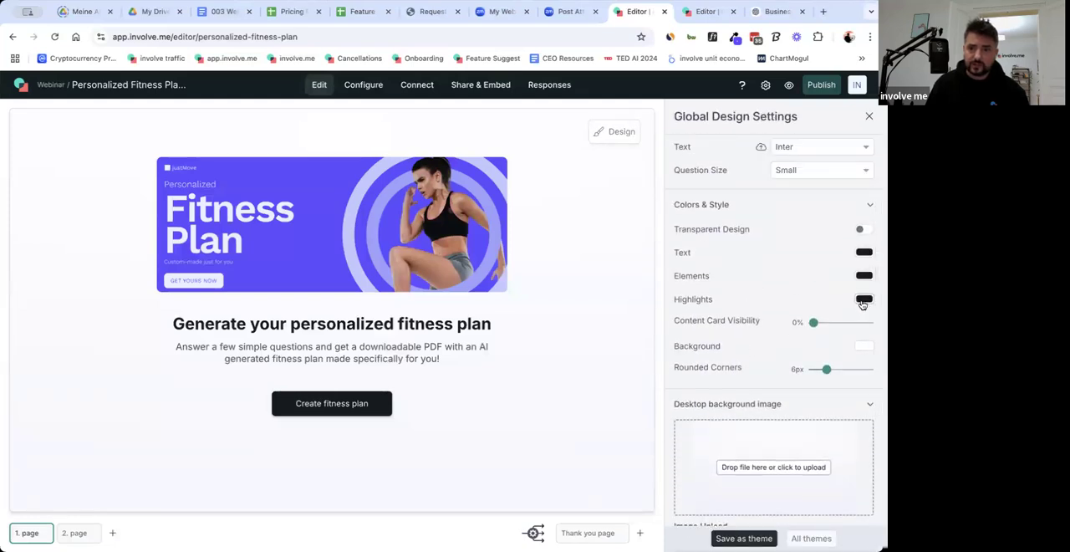
click(863, 300)
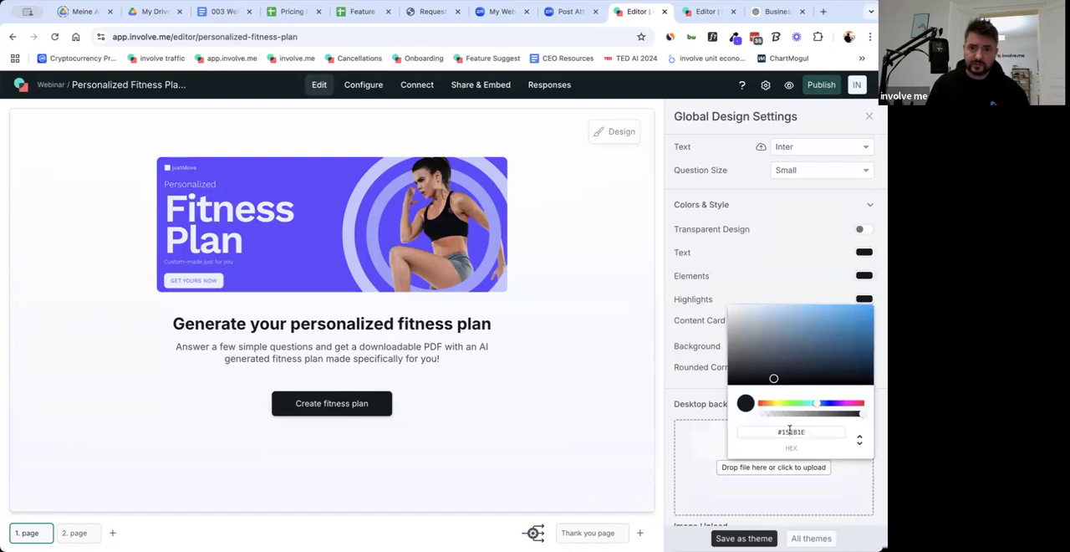
triple_click(790, 432)
key(super+v)
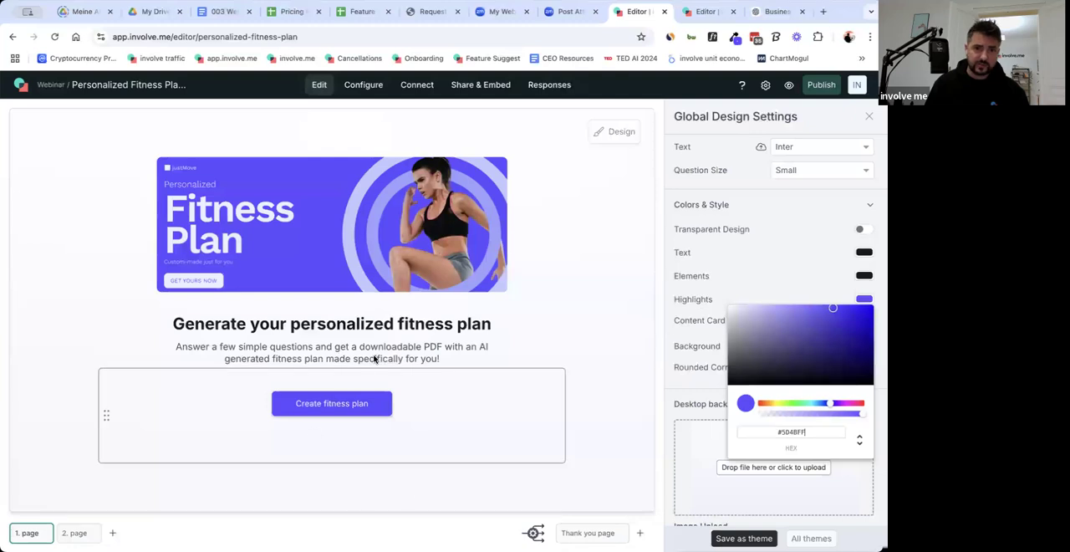
Set the global Elements color to #5D4BFF while viewing the fitness goal question on page 2.
click(73, 532)
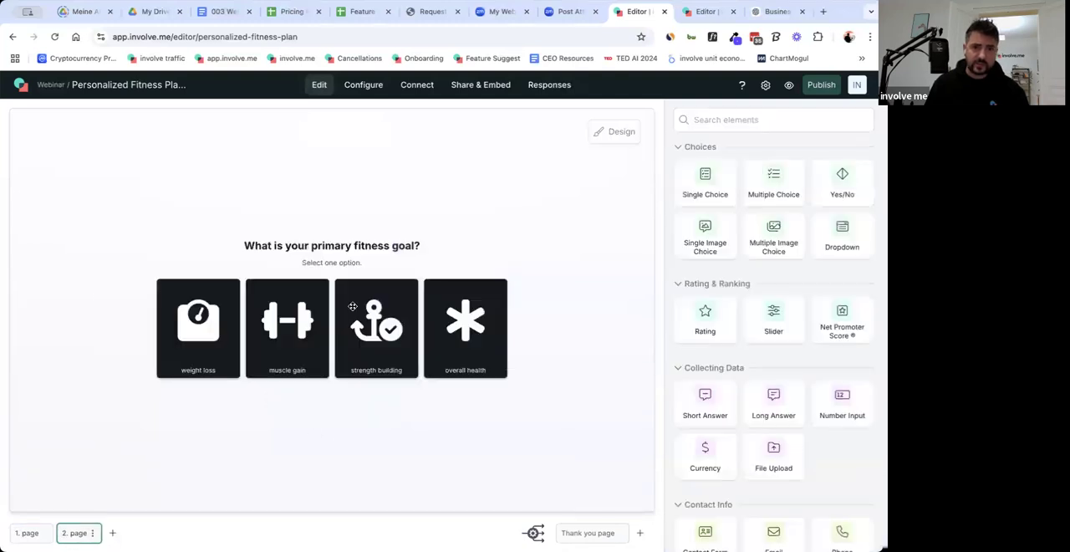
click(618, 132)
click(700, 156)
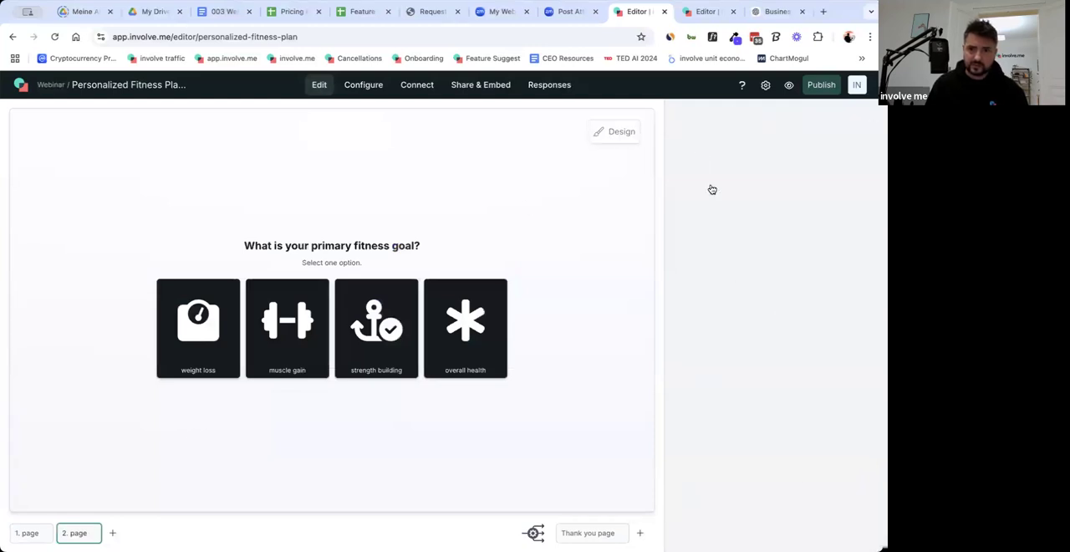
click(864, 448)
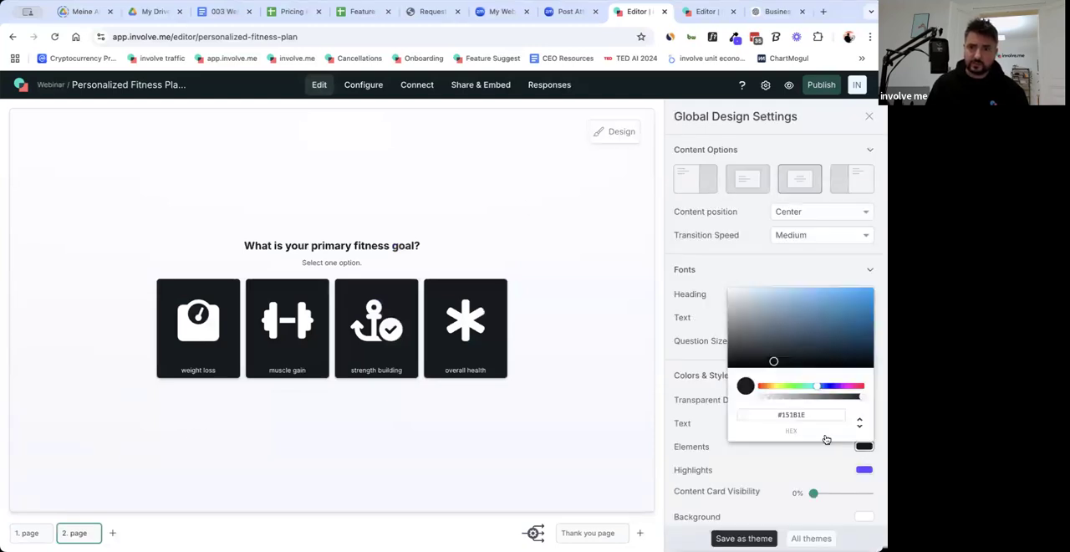
key(super+a)
key(super+v)
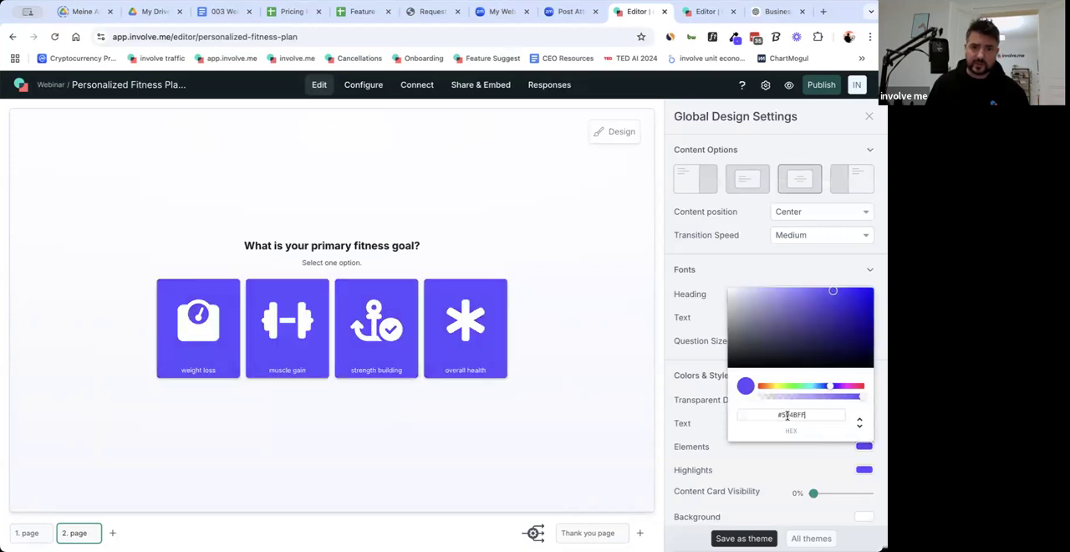
click(607, 414)
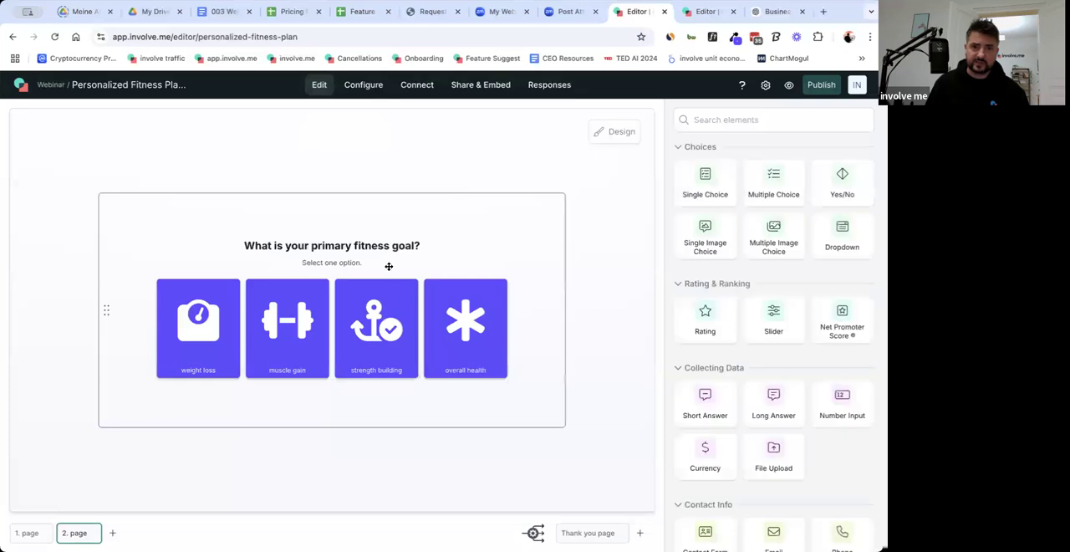
Change the question size in the global design settings to Medium.
click(613, 133)
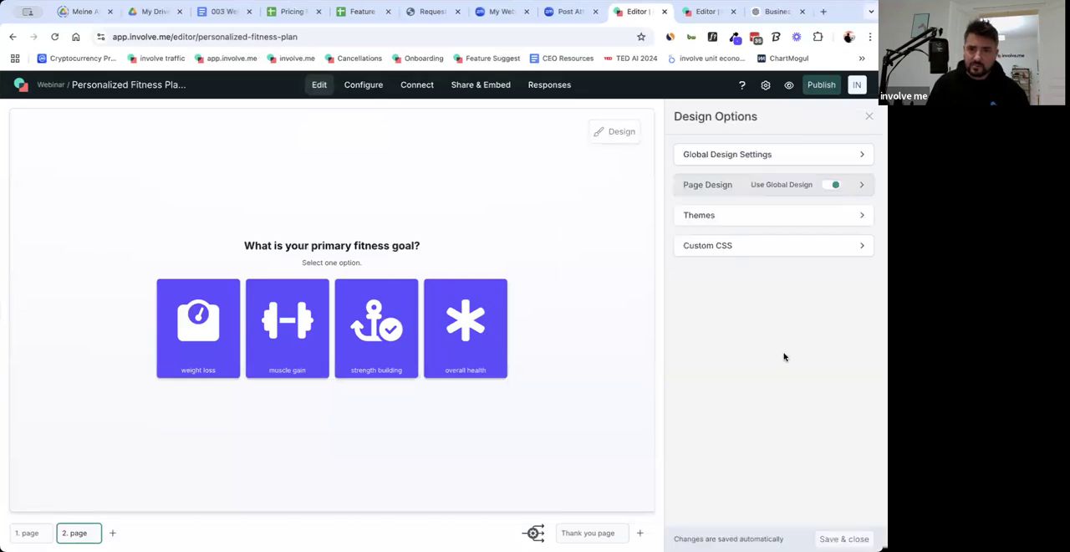
click(697, 154)
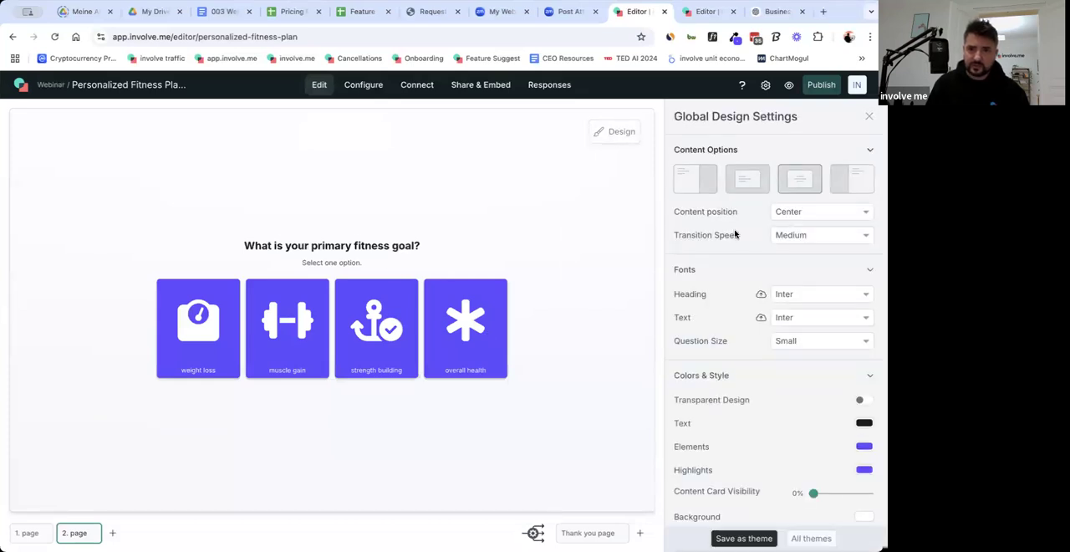
click(805, 340)
click(814, 304)
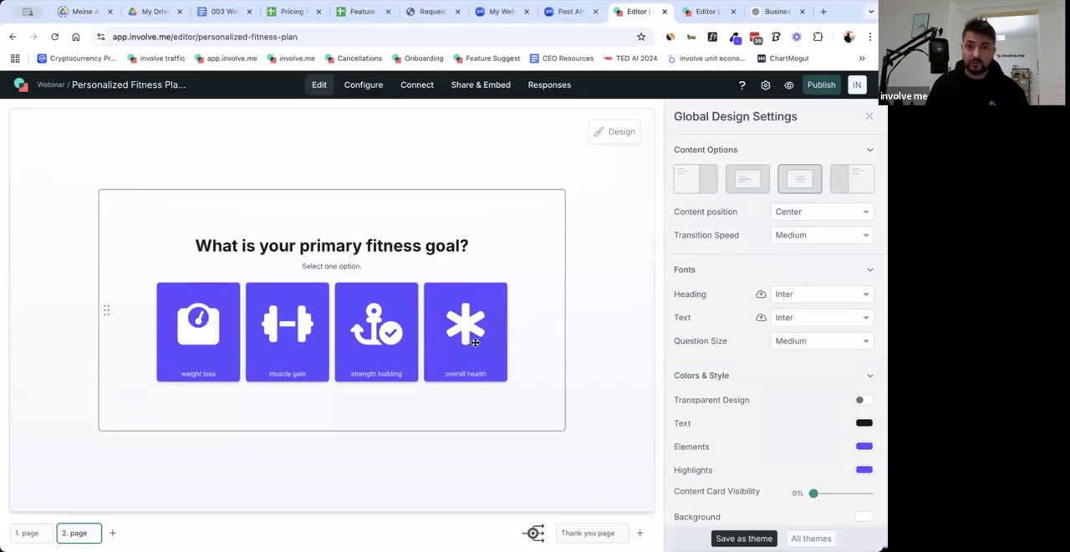
Try customizing the design of the fitness goal question only, review its font and color options, and remove the customization.
click(463, 242)
click(729, 149)
click(858, 233)
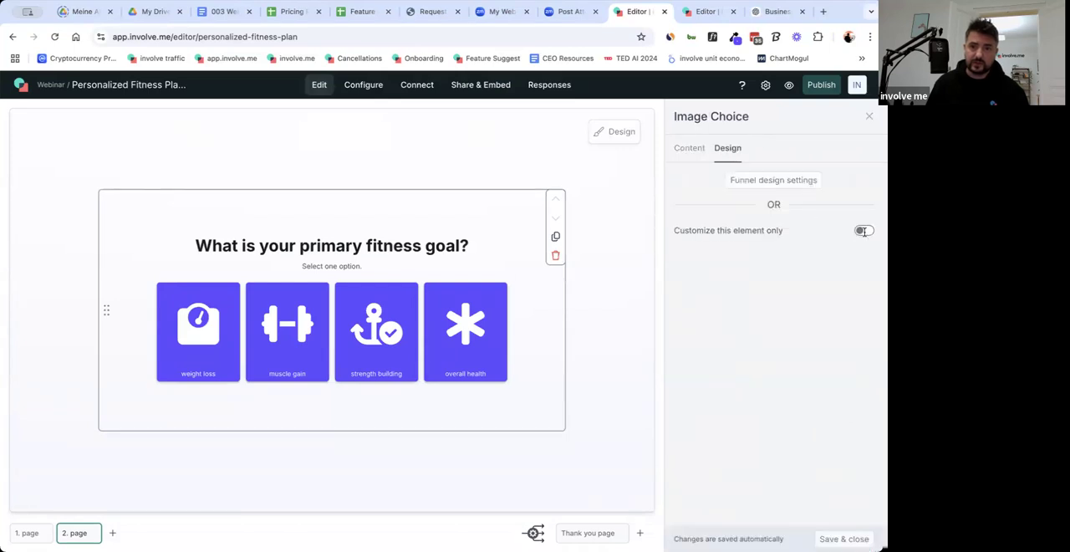
scroll(784, 296, down, 3)
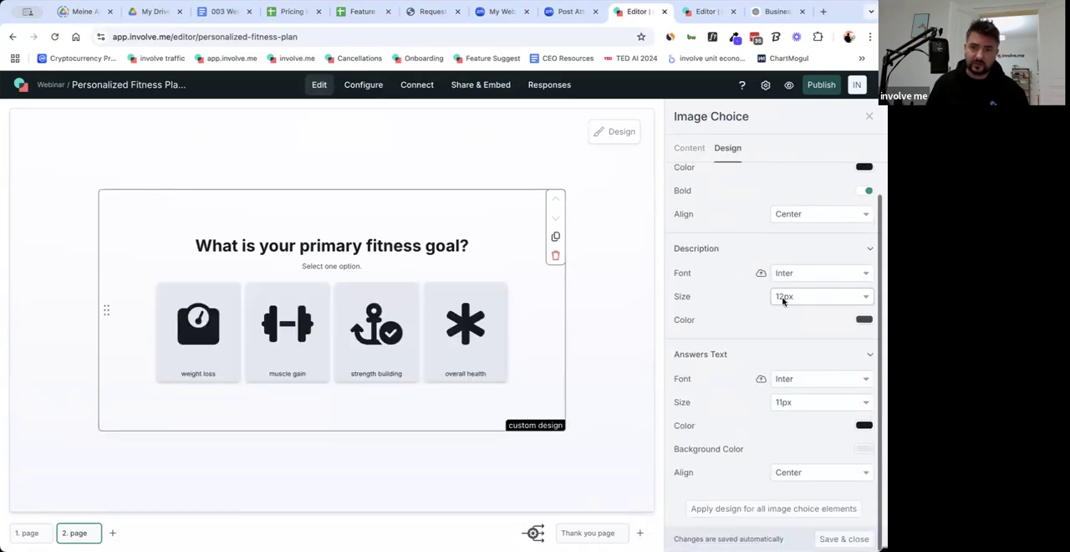
scroll(785, 296, up, 3)
click(864, 183)
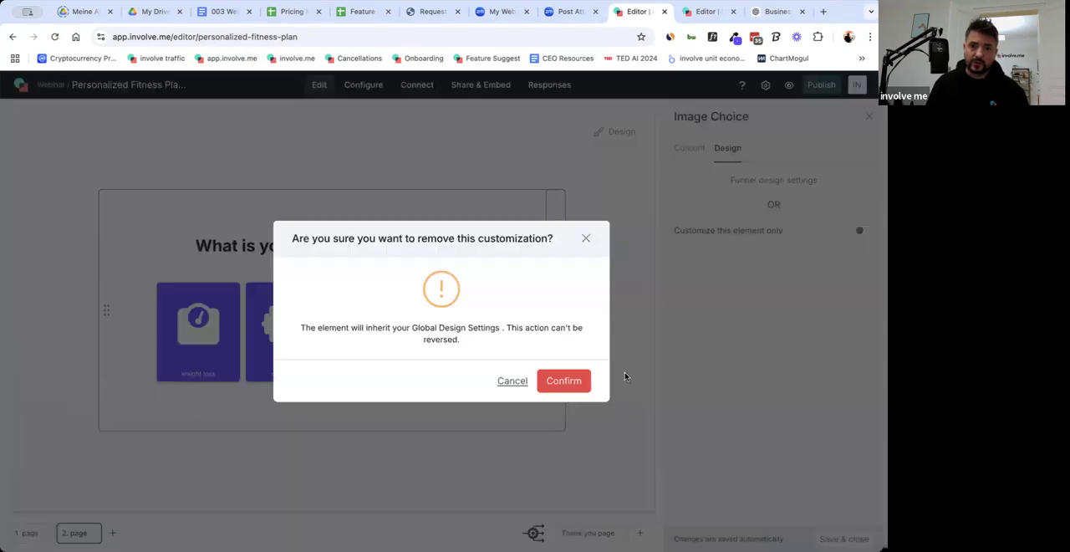
click(563, 381)
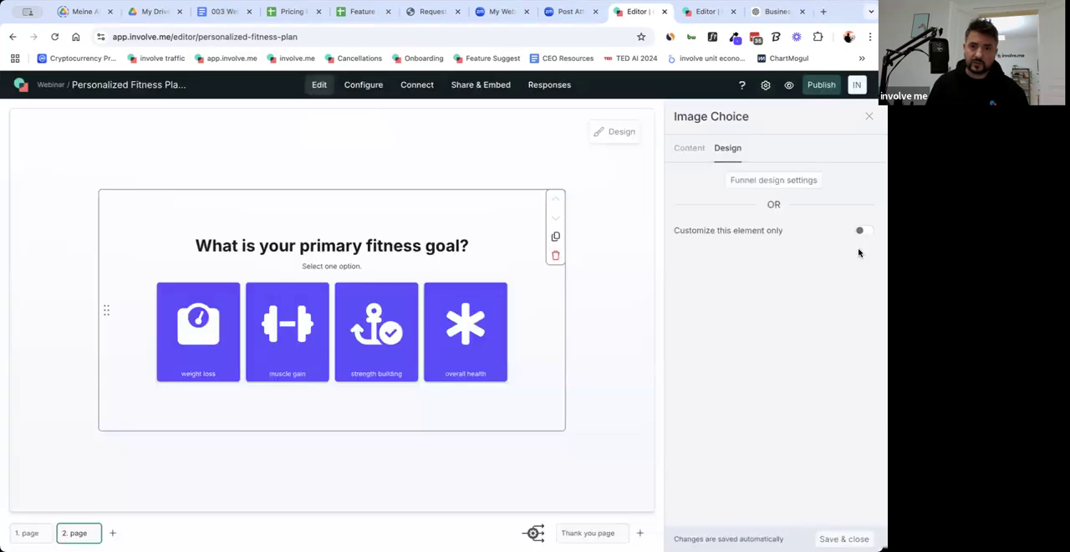
click(689, 148)
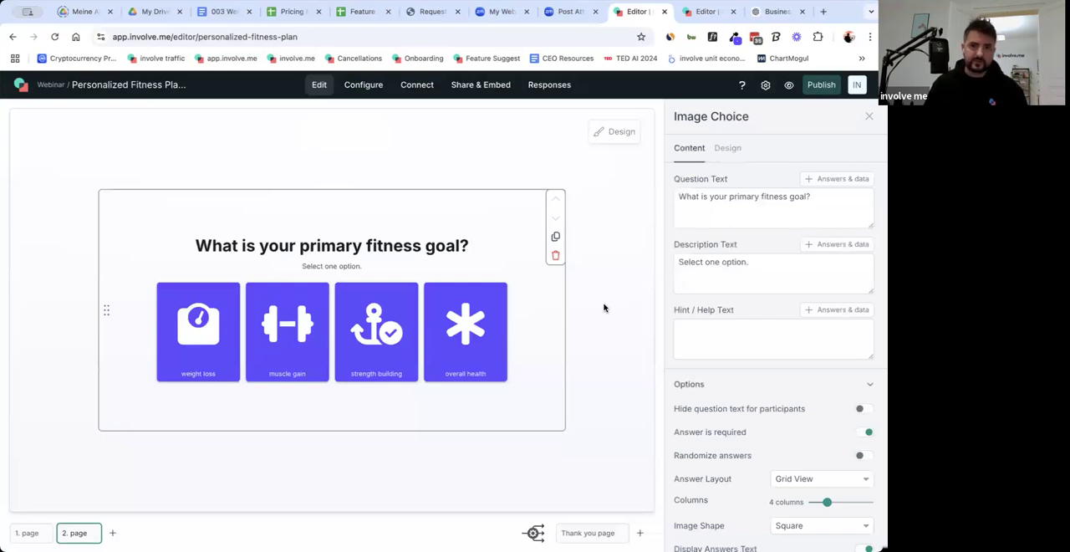
Leave the question's settings and return to the cover page.
click(641, 307)
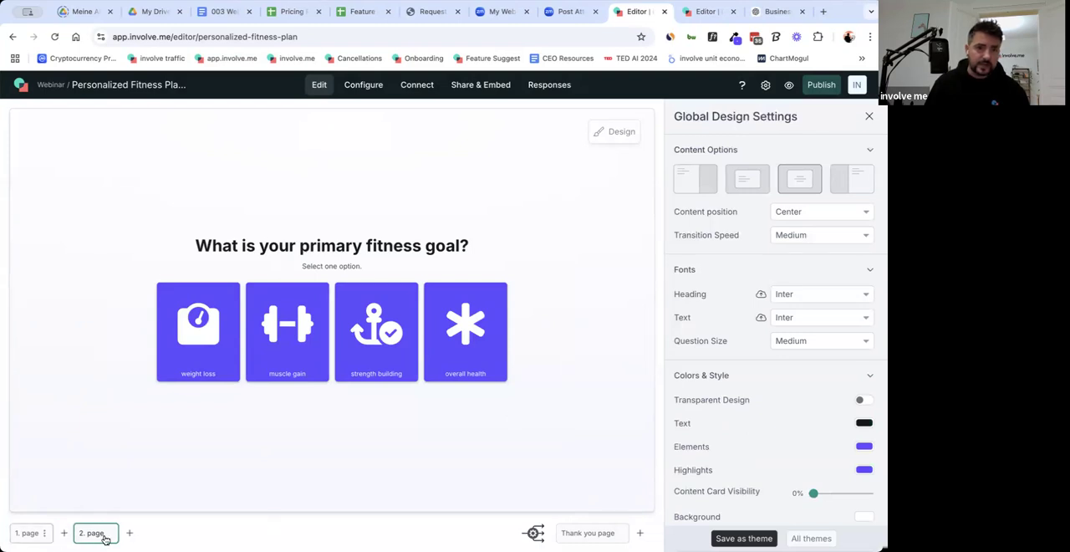
click(27, 536)
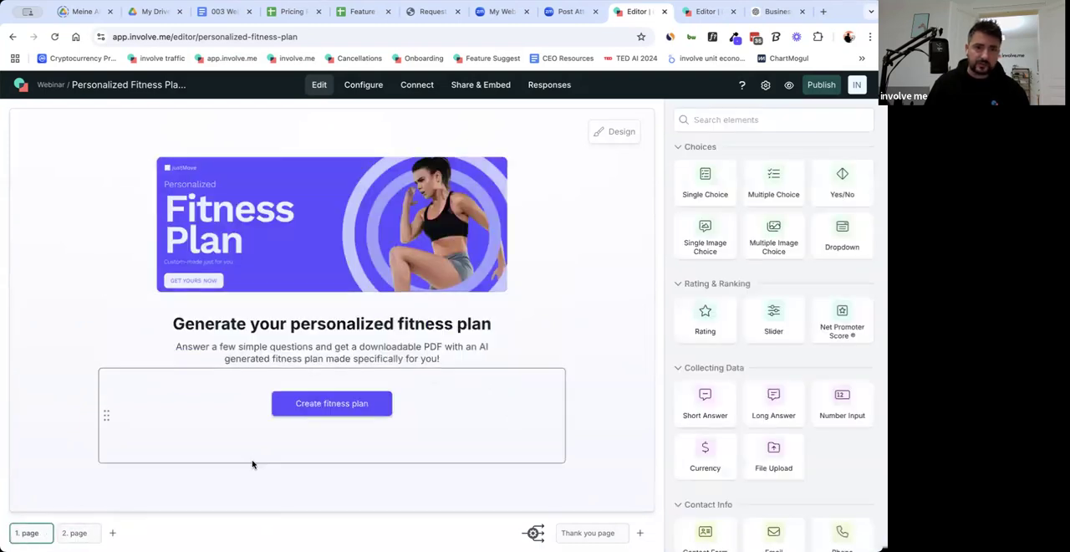
Add a third page to the funnel and copy the question "What is your current fitness level and experience?" from the 003 Webinar Google Doc.
click(74, 536)
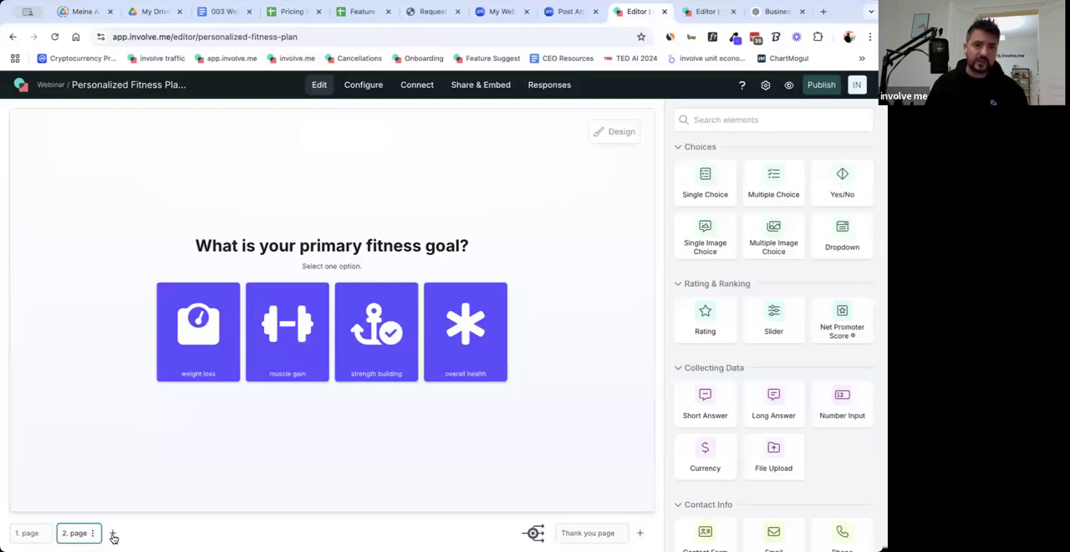
click(113, 534)
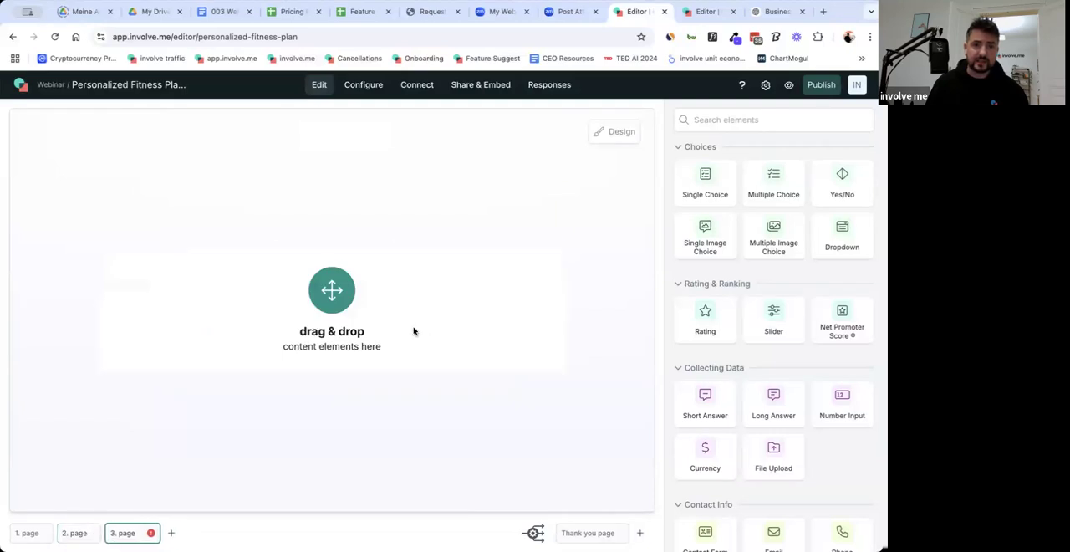
click(225, 12)
scroll(334, 301, down, 1)
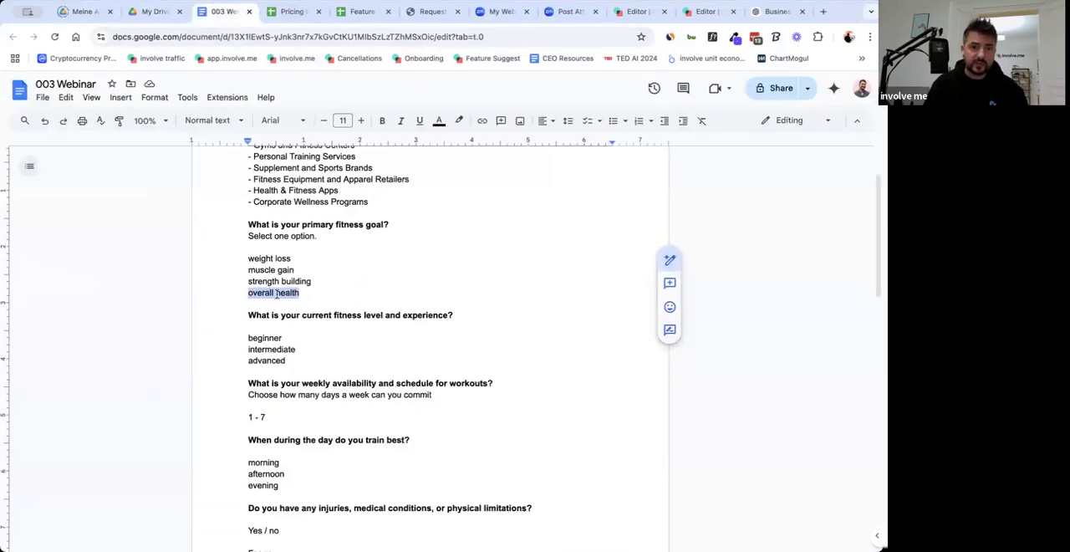
drag(247, 294, 455, 294)
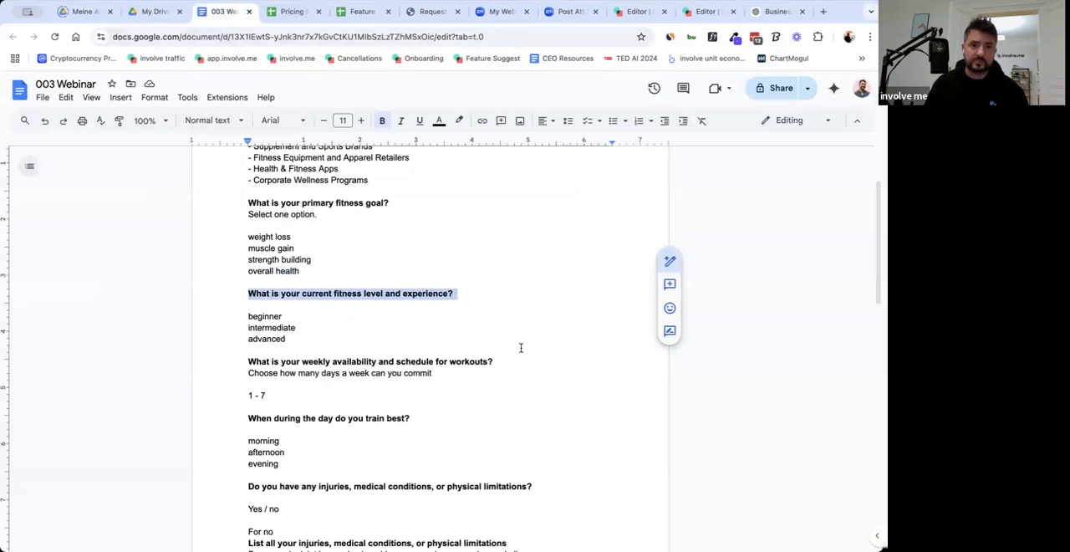
click(694, 15)
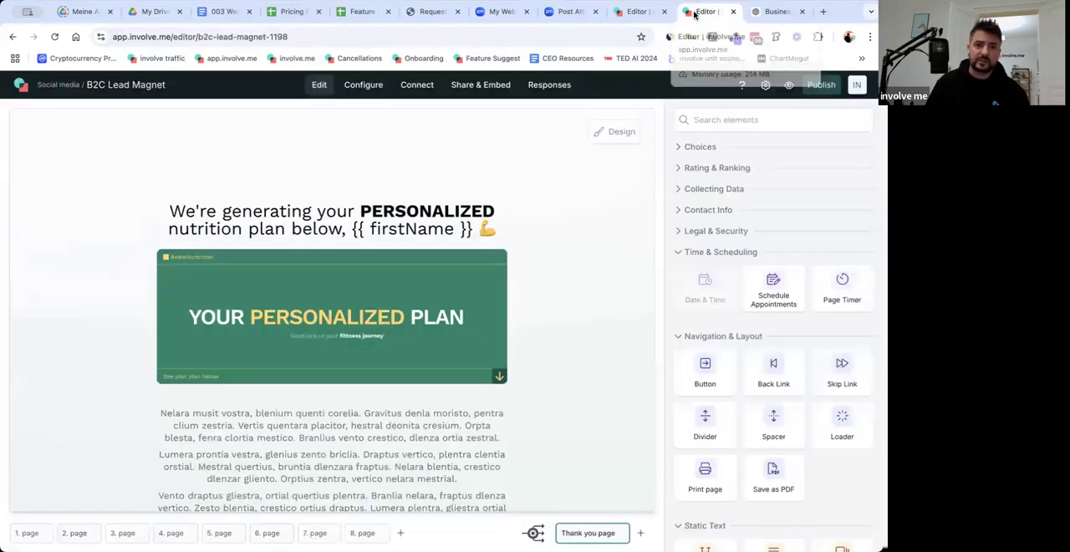
click(621, 13)
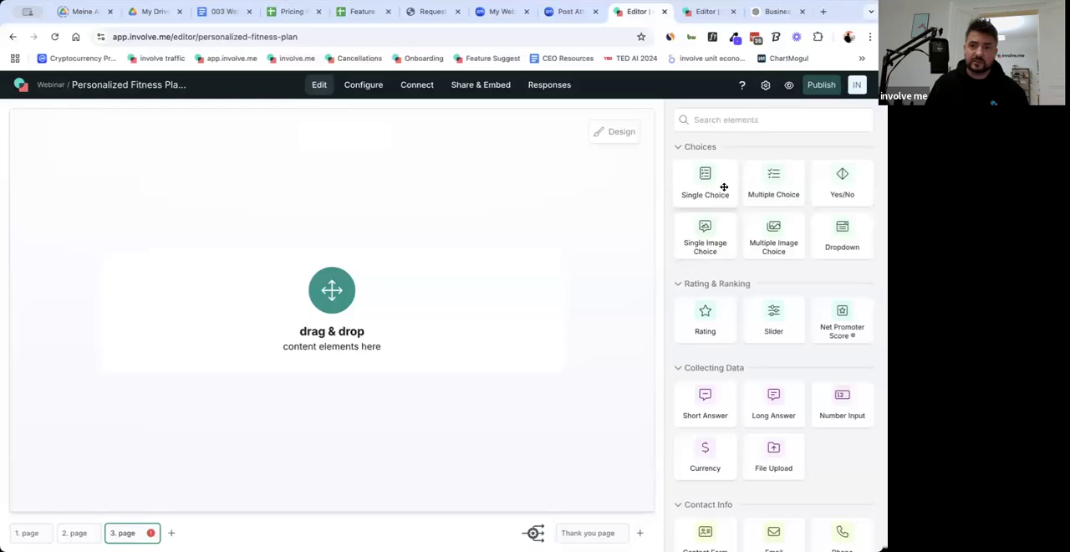
Add a Single Choice question to page 3 and remove its fourth answer.
drag(724, 187, 452, 318)
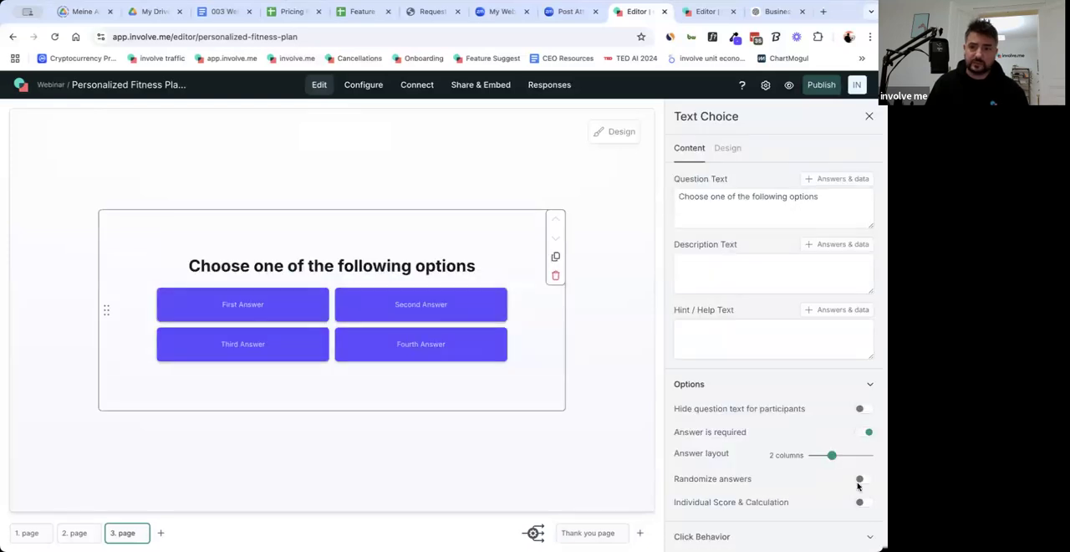
scroll(828, 458, down, 5)
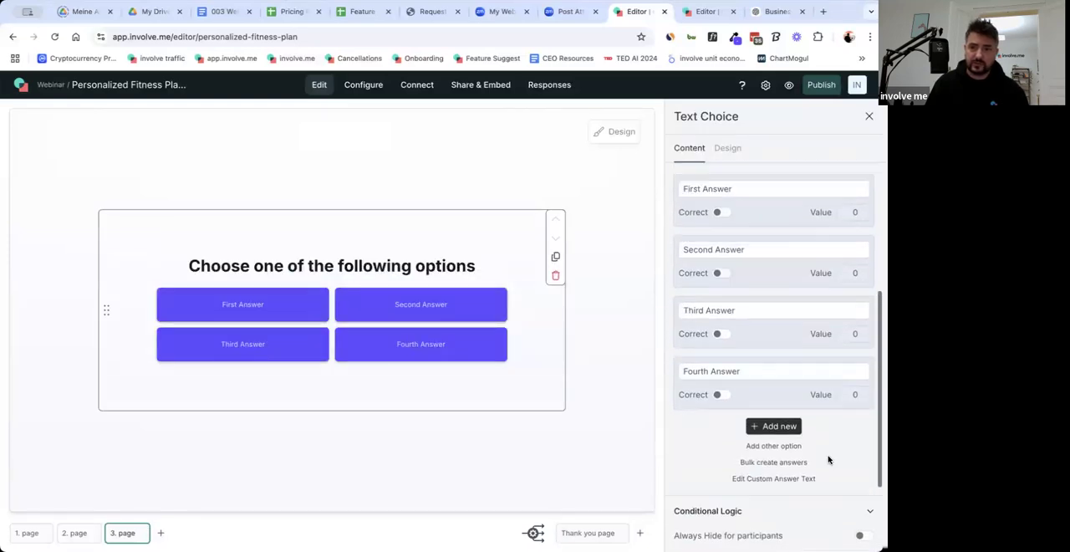
scroll(747, 336, up, 1)
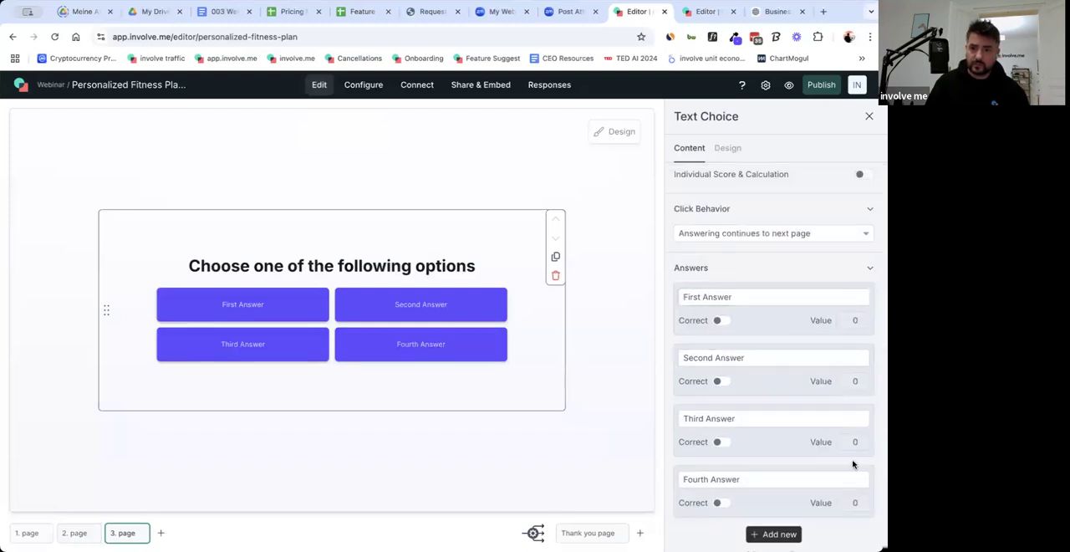
scroll(857, 473, up, 1)
click(874, 480)
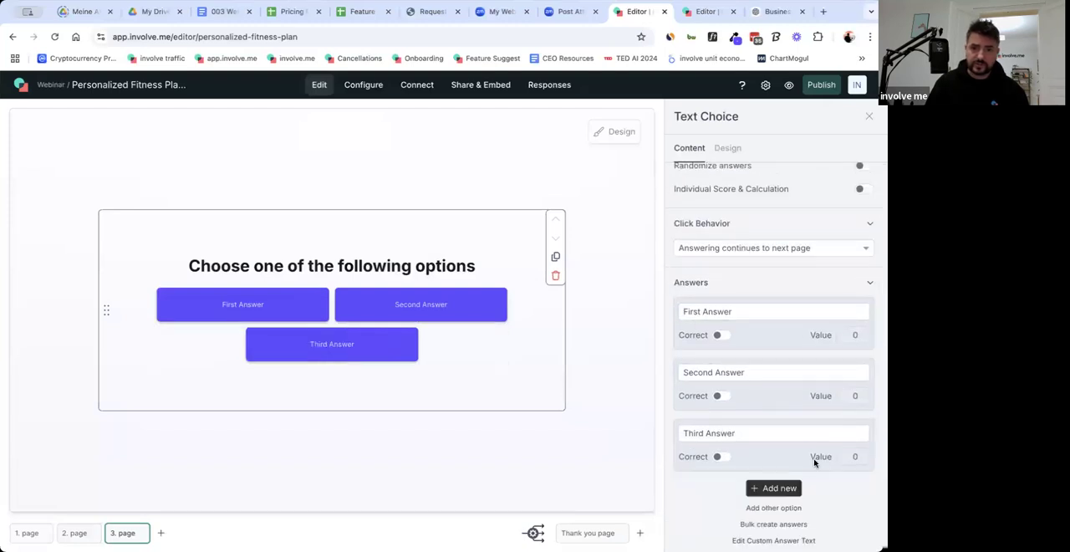
Set the answer layout of the page 3 question to 3 columns.
scroll(800, 440, up, 2)
scroll(800, 440, up, 1)
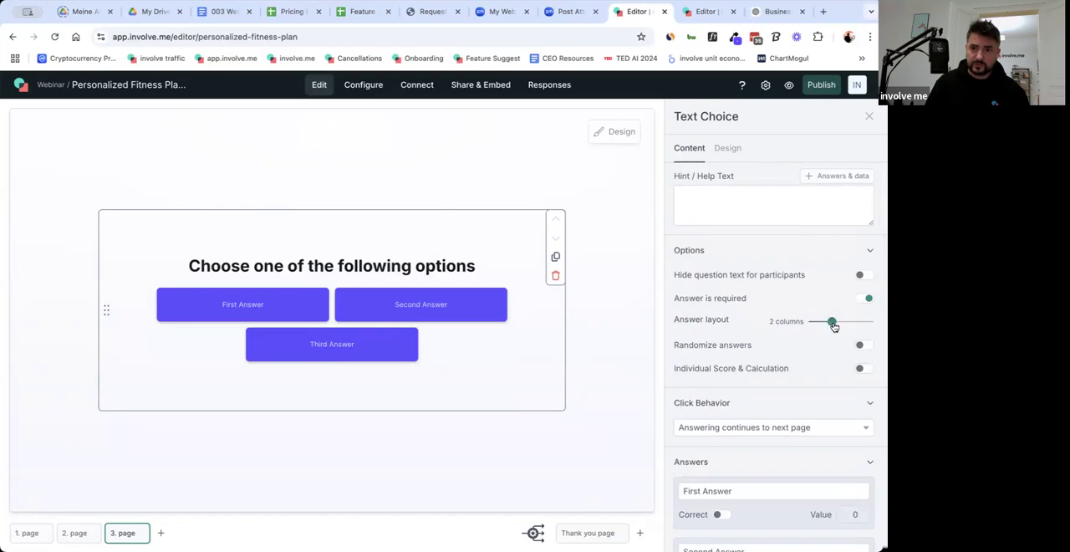
drag(833, 322, 847, 322)
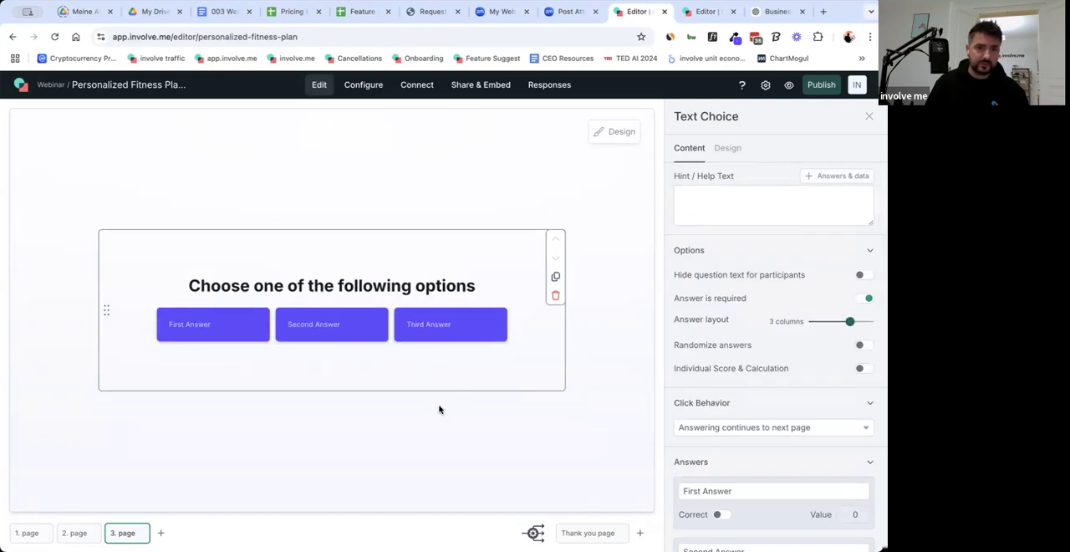
Copy "beginner" from the 003 Webinar Google Doc and paste it as the first answer of the page 3 question.
click(213, 13)
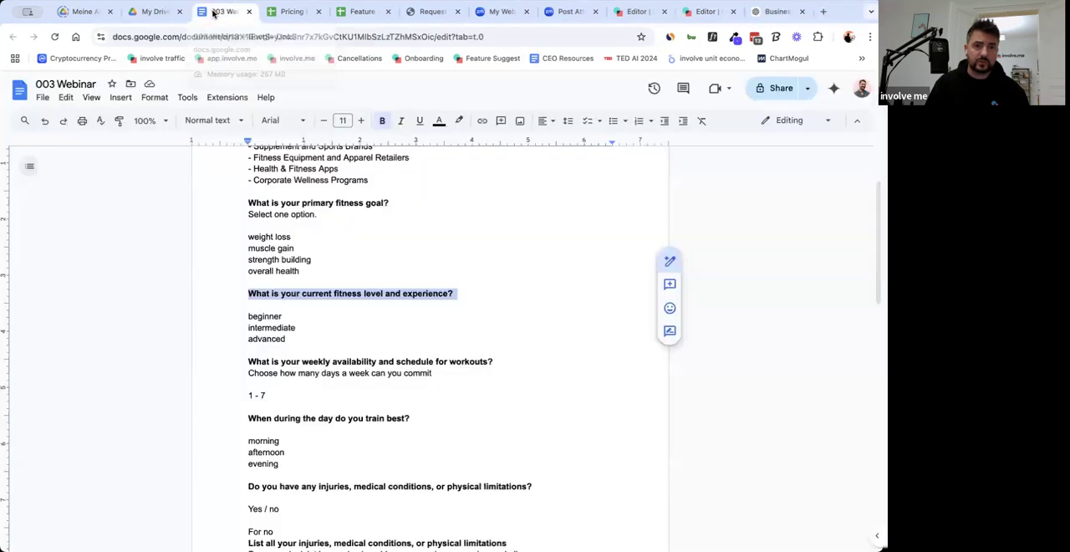
double_click(264, 318)
key(ctrl+c)
click(642, 11)
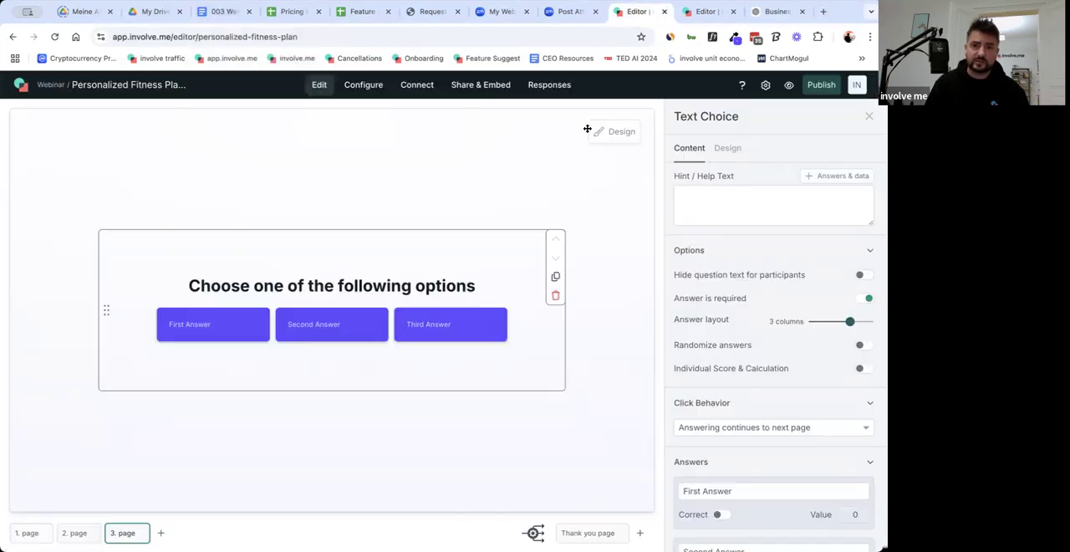
click(734, 490)
double_click(733, 477)
key(ctrl+a)
key(ctrl+v)
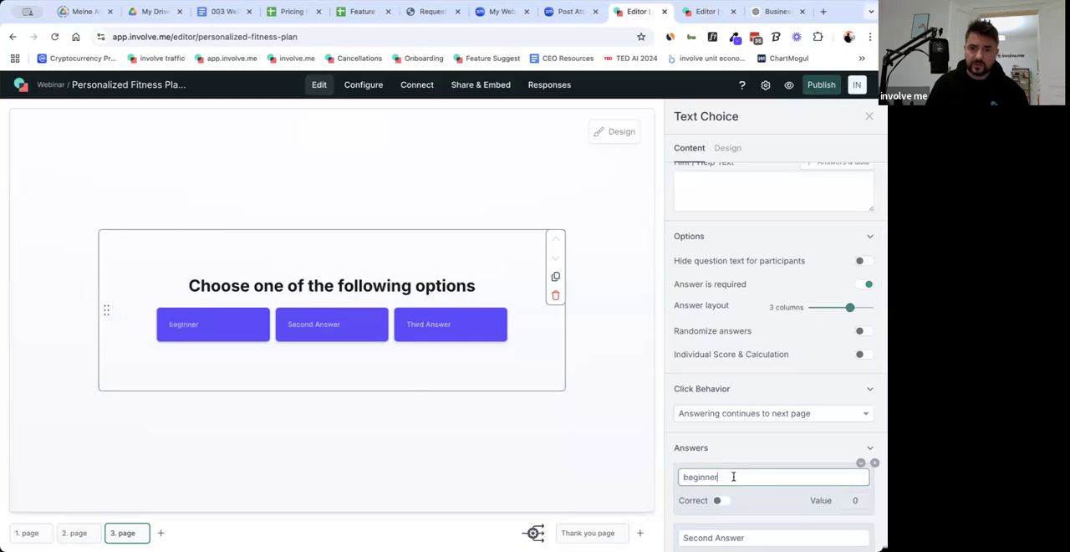
Replace the second answer's text with "intermediate".
scroll(734, 476, down, 3)
double_click(721, 429)
key(ctrl+a)
text(intermediate)
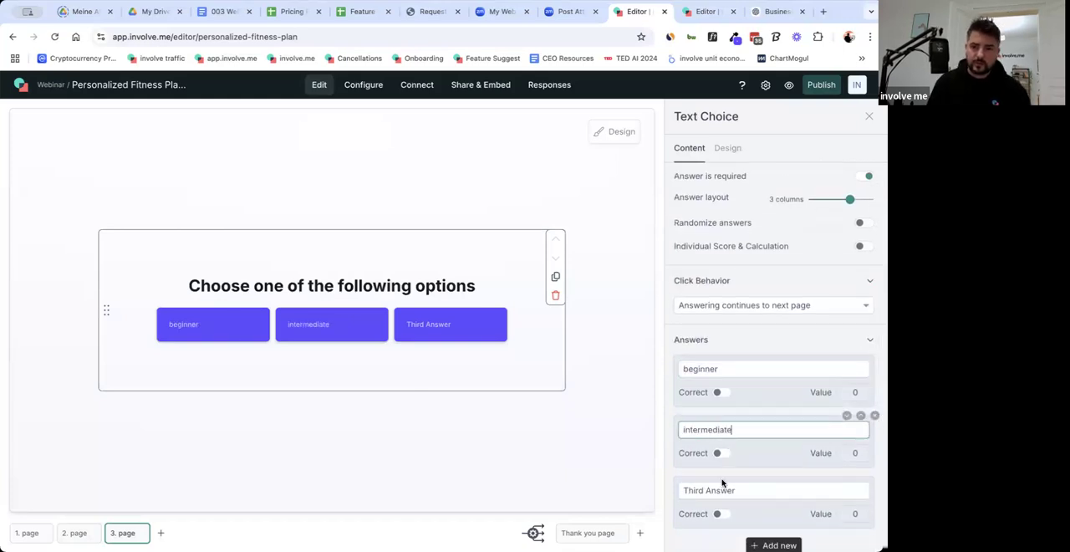
Replace the third answer's text with "advanced" and leave the question's settings.
double_click(721, 490)
key(ctrl+a)
text(a)
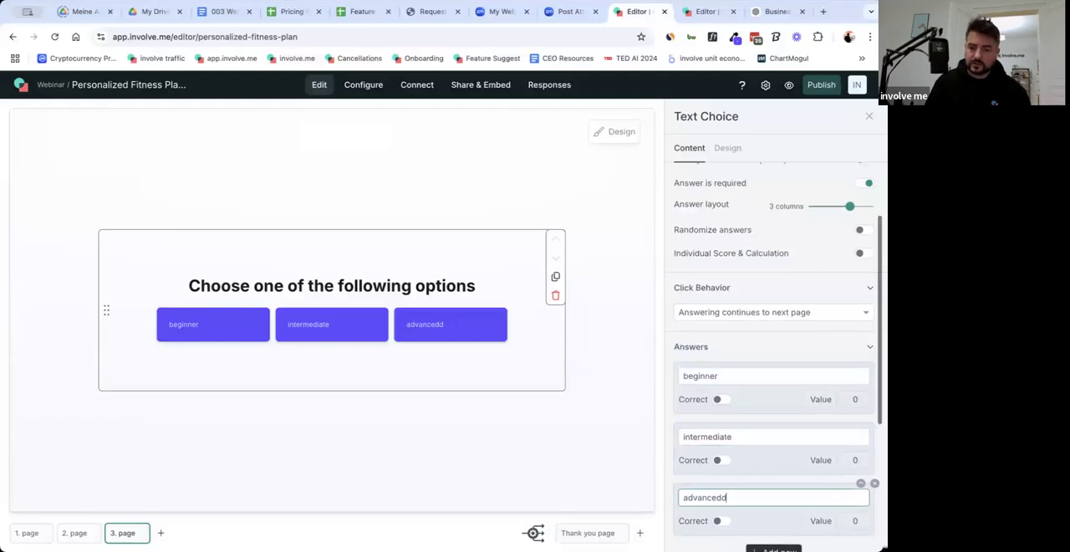
scroll(717, 408, down, 2)
scroll(717, 408, down, 2)
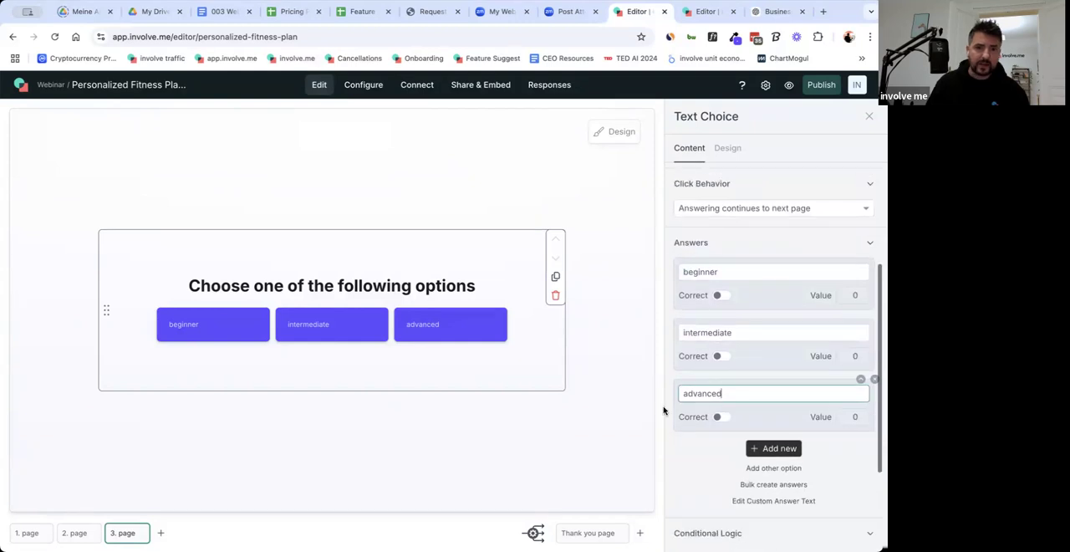
click(638, 439)
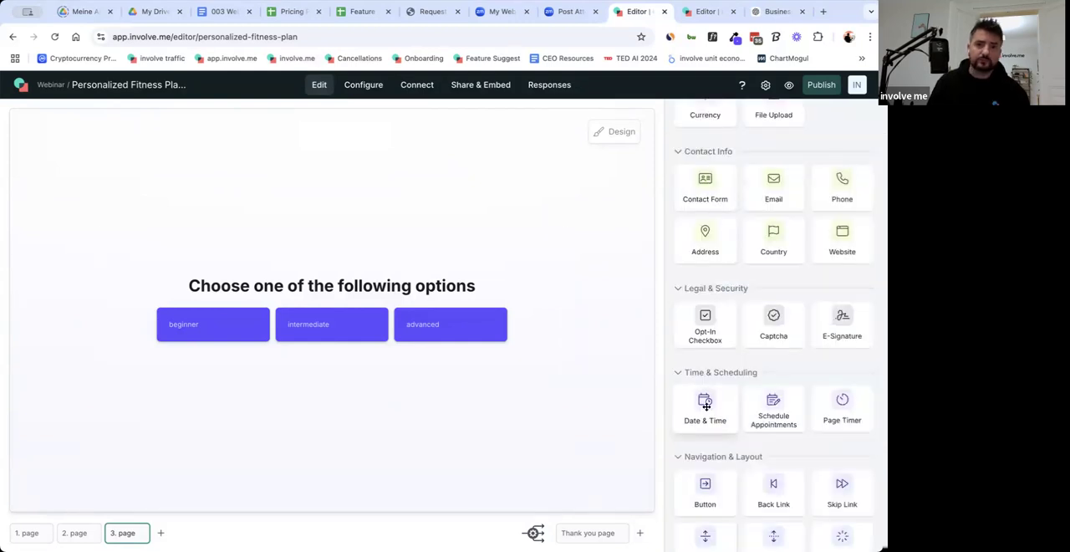
Add a Back Link element below the answers on page 3 and leave its settings.
scroll(804, 433, down, 5)
scroll(803, 433, down, 4)
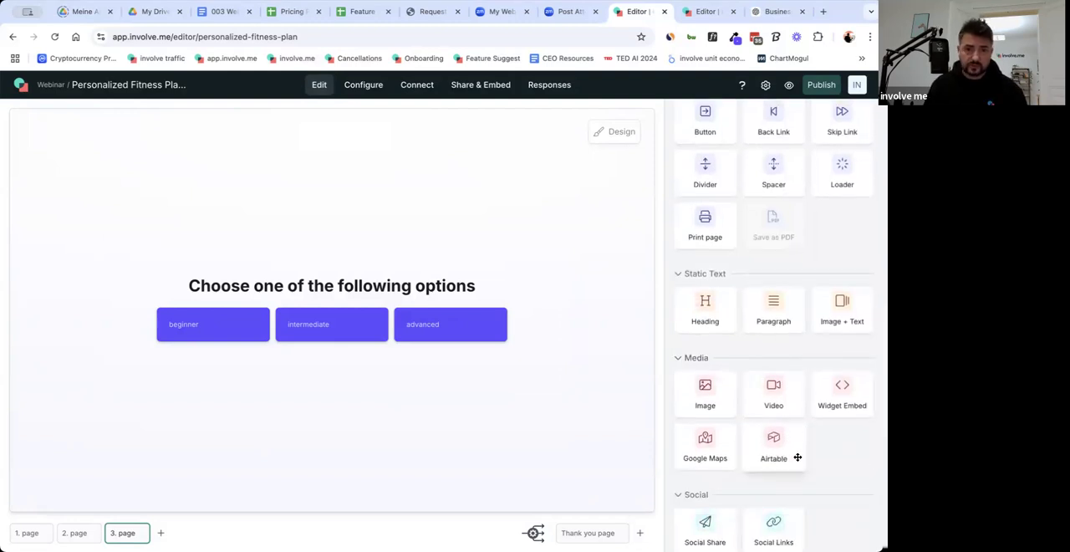
scroll(802, 458, up, 5)
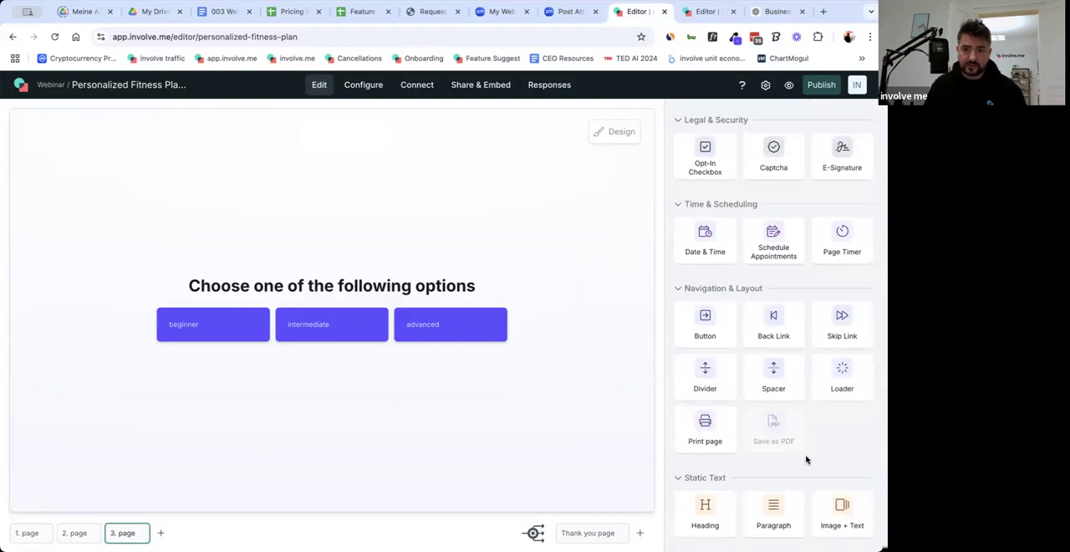
scroll(807, 459, up, 1)
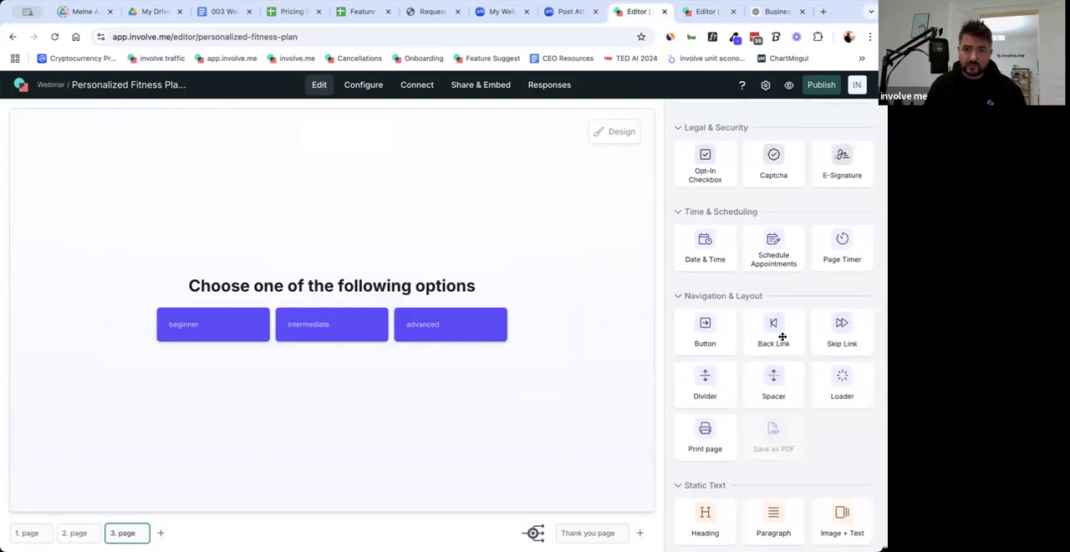
drag(618, 387, 376, 372)
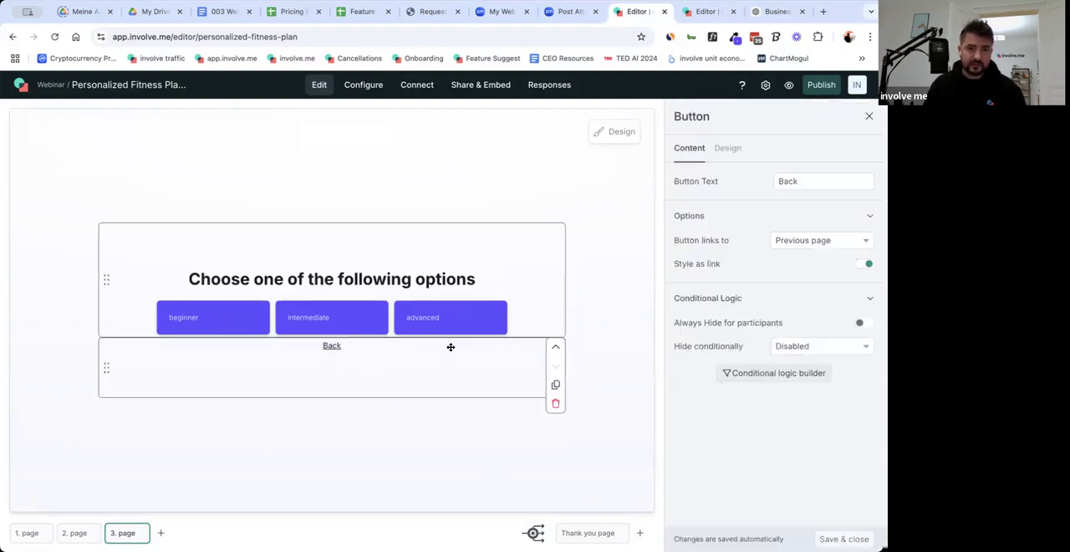
click(612, 293)
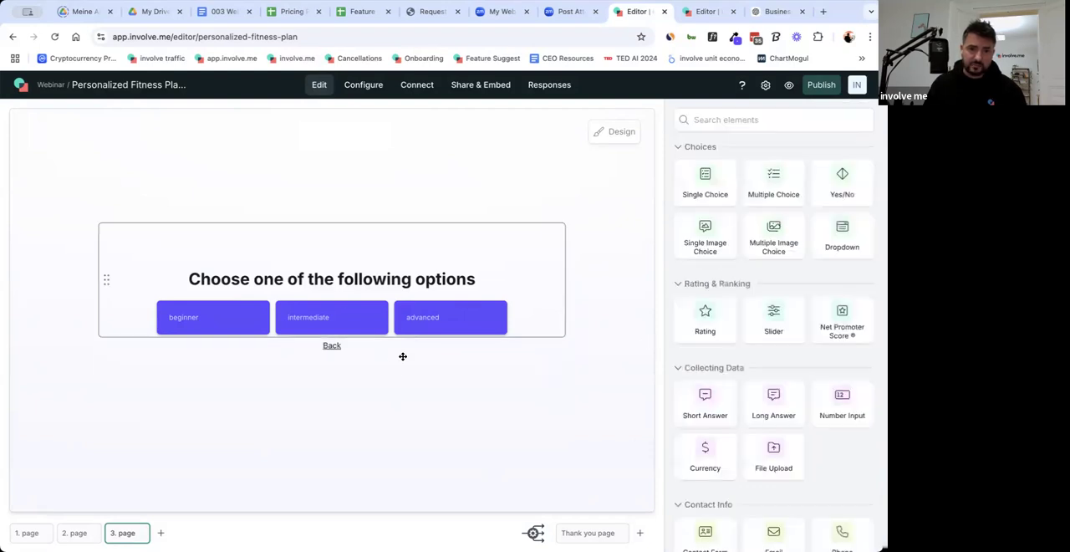
Insert a spacer between the answers and the Back link on page 3, with its spacing set to about 19px.
scroll(791, 444, down, 5)
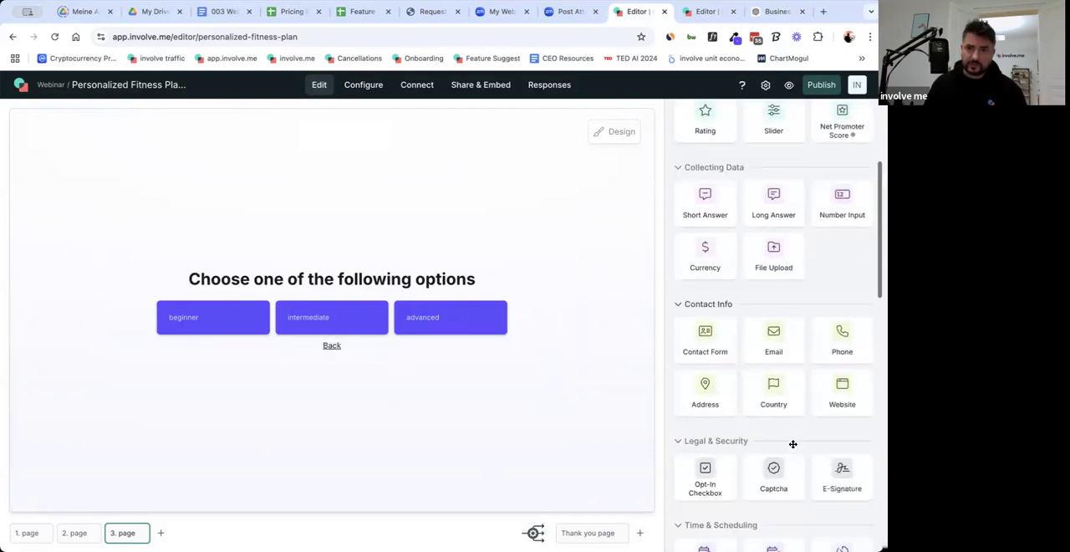
scroll(801, 444, down, 2)
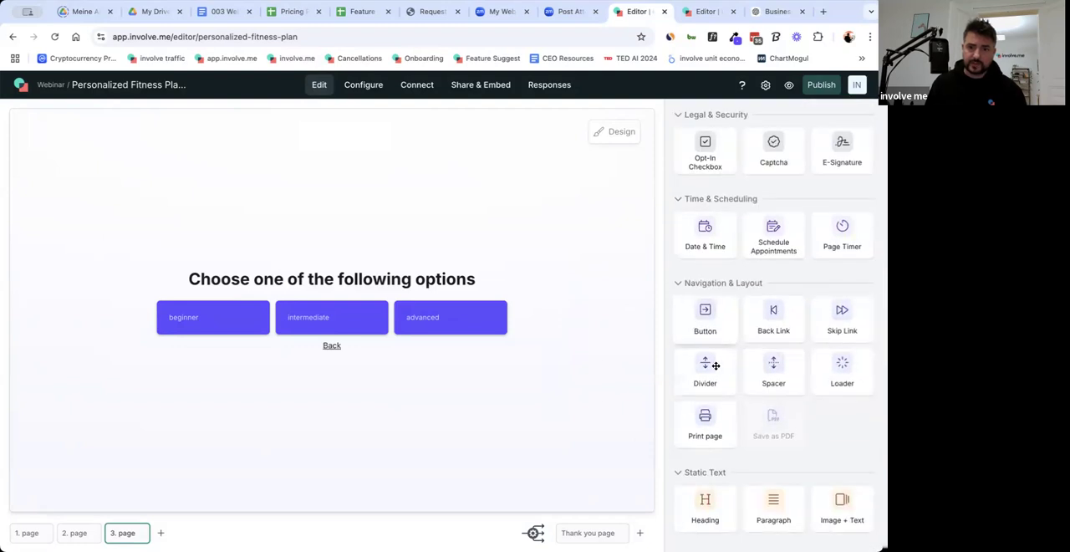
drag(772, 380, 331, 336)
drag(819, 225, 825, 229)
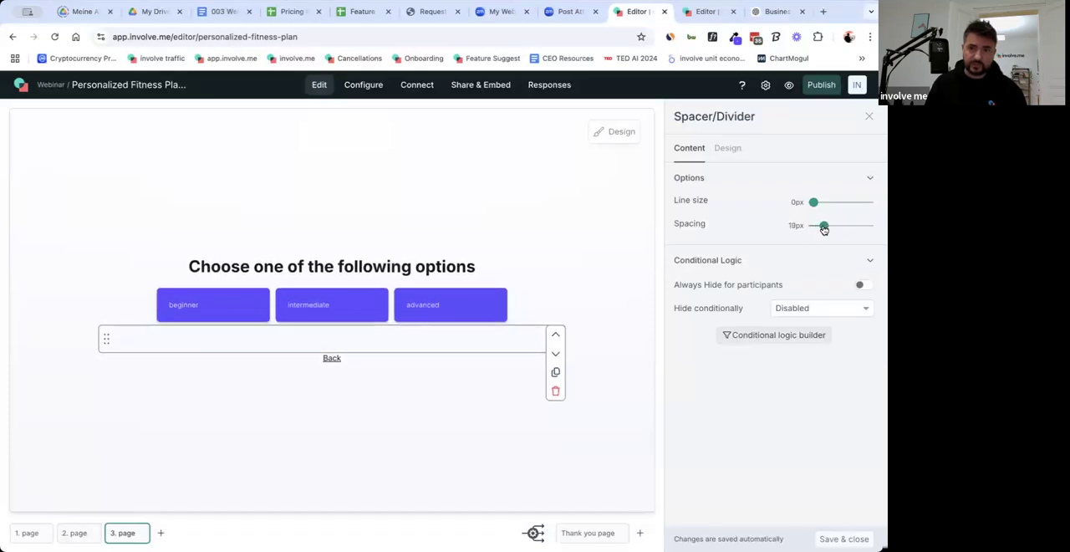
click(539, 489)
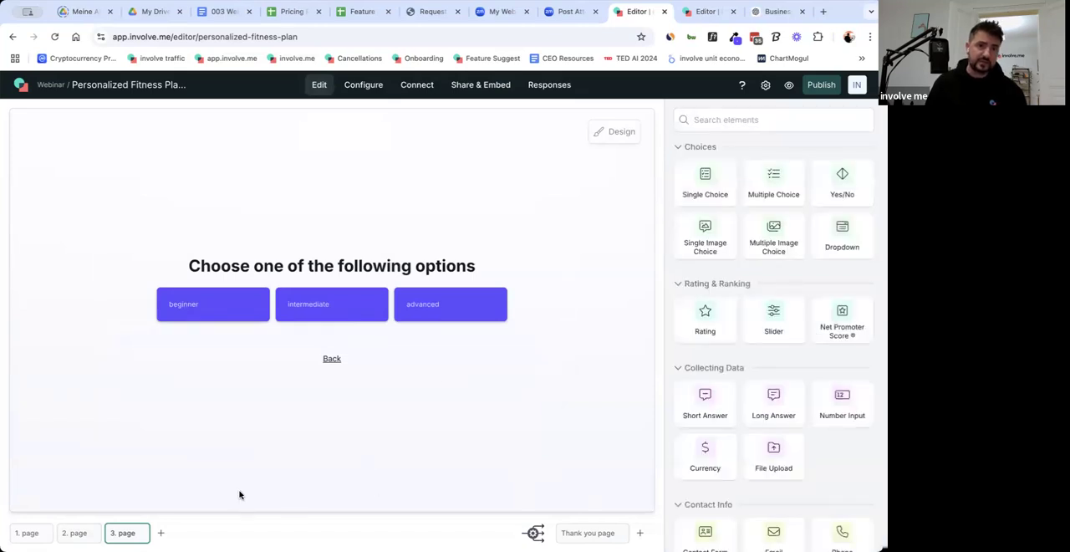
Replace the page 3 question text with "What is your current fitness level and experience?" from the 003 Webinar doc, and close the B2C Lead Magnet editor.
click(318, 230)
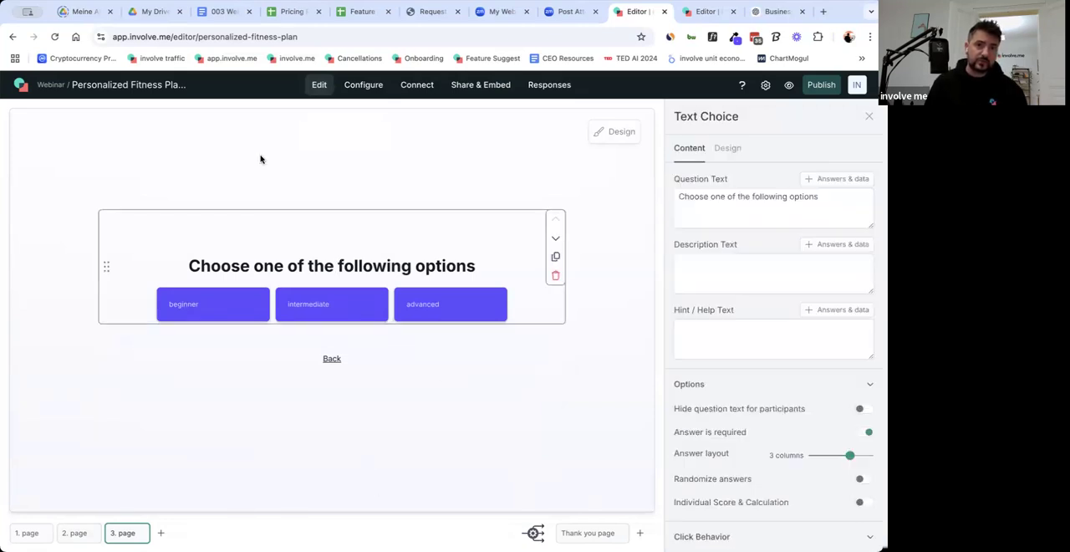
click(221, 10)
drag(245, 292, 460, 293)
key(ctrl+c)
click(687, 14)
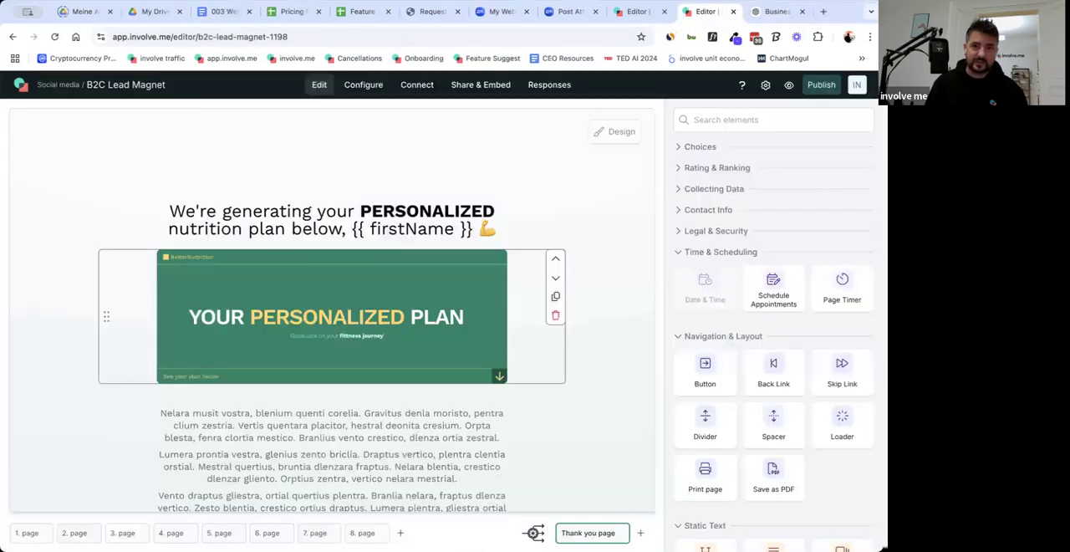
click(637, 12)
click(722, 196)
key(ctrl+a)
key(ctrl+v)
click(733, 12)
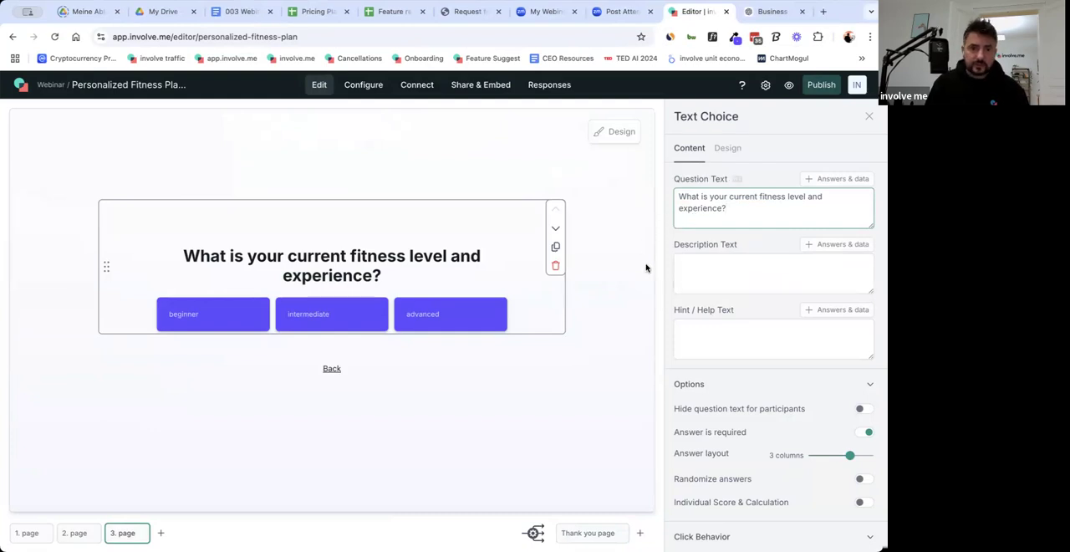
click(623, 292)
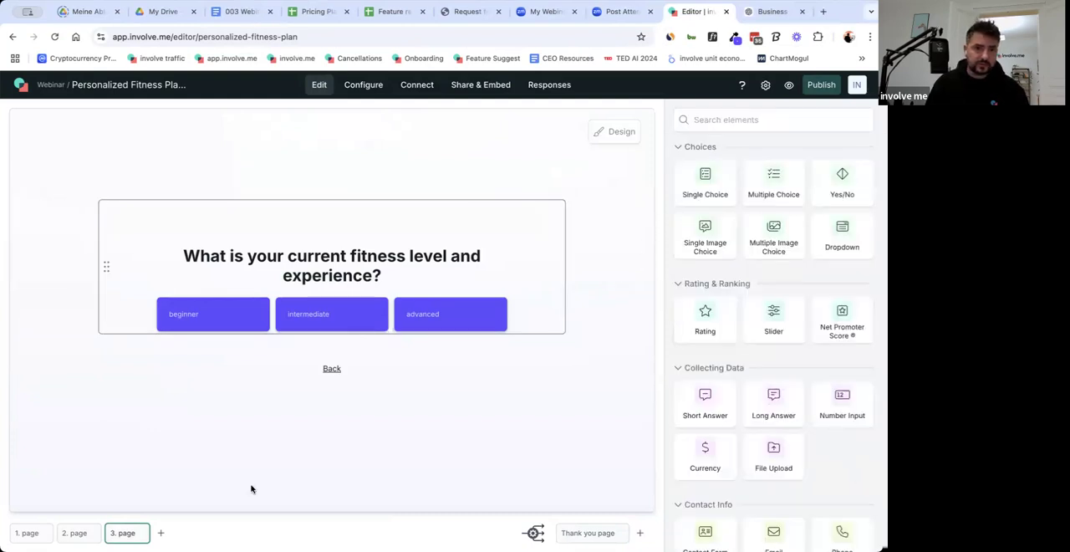
Add a fourth page and copy "What is your weekly availability and schedule for workouts?" from the 003 Webinar doc, returning to the funnel editor.
click(162, 534)
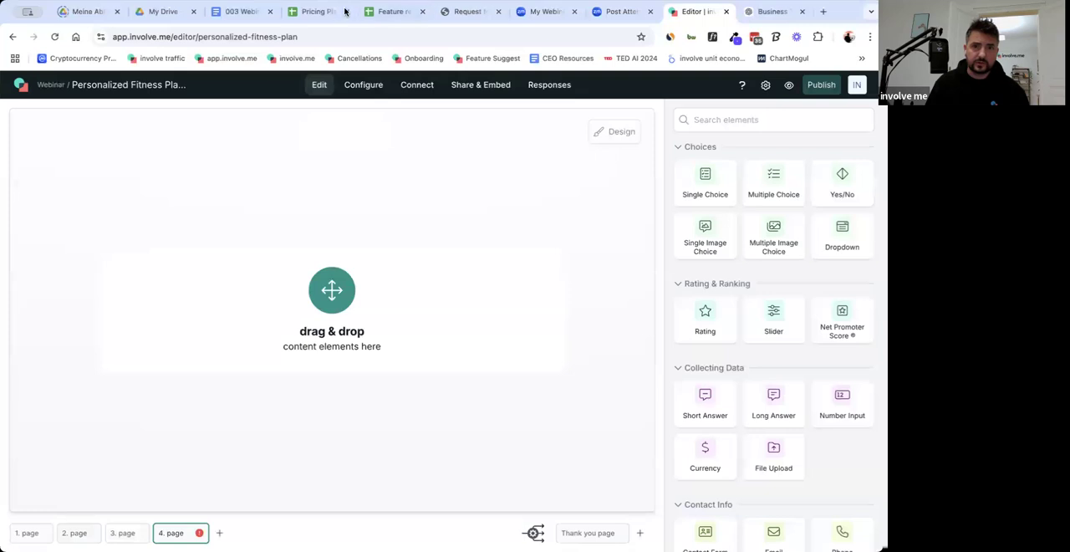
click(245, 12)
drag(249, 301, 527, 308)
key(ctrl+c)
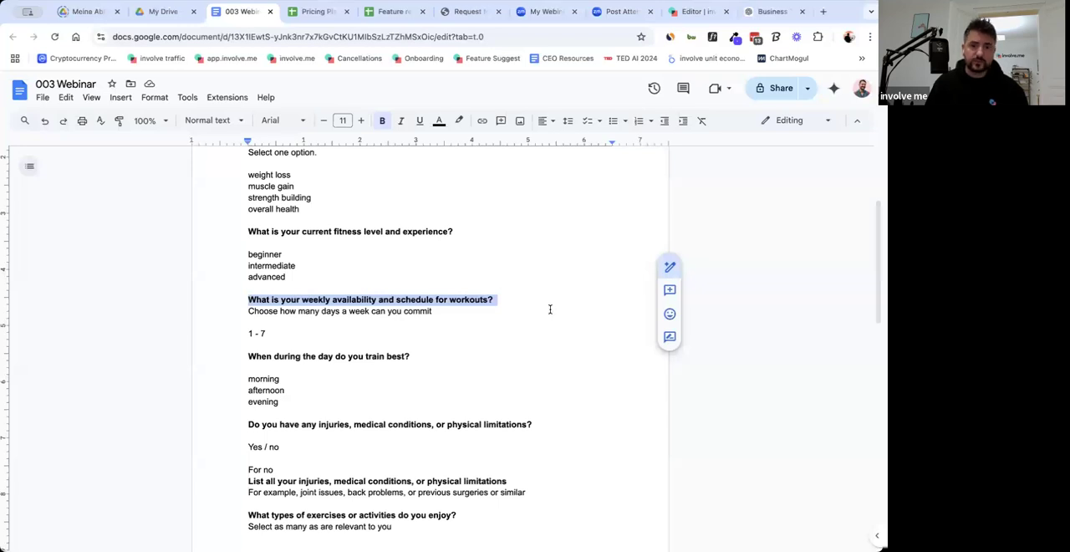
click(686, 12)
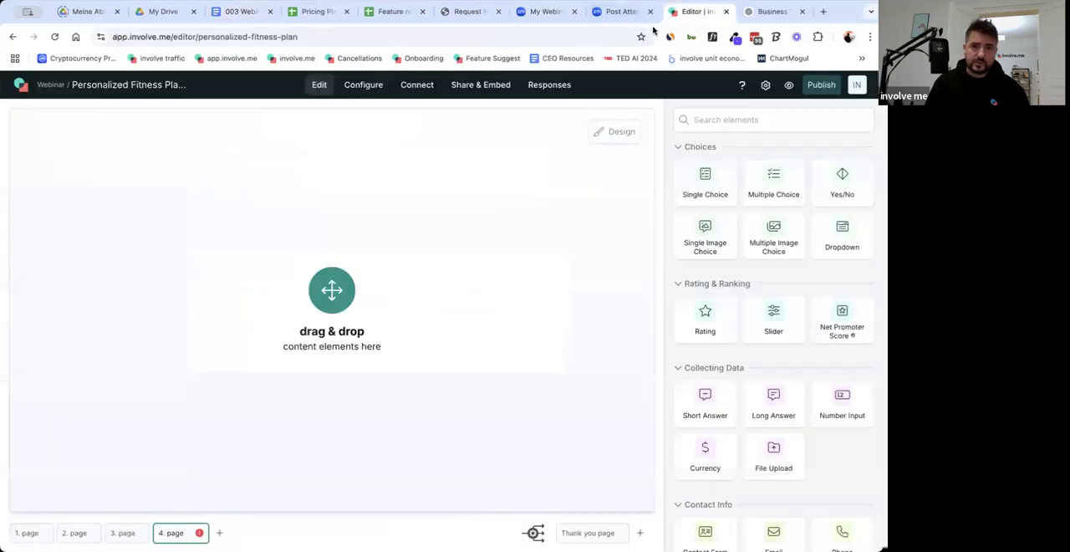
Add a Rating element to page 4 and set its type to Opinion Scale.
click(241, 12)
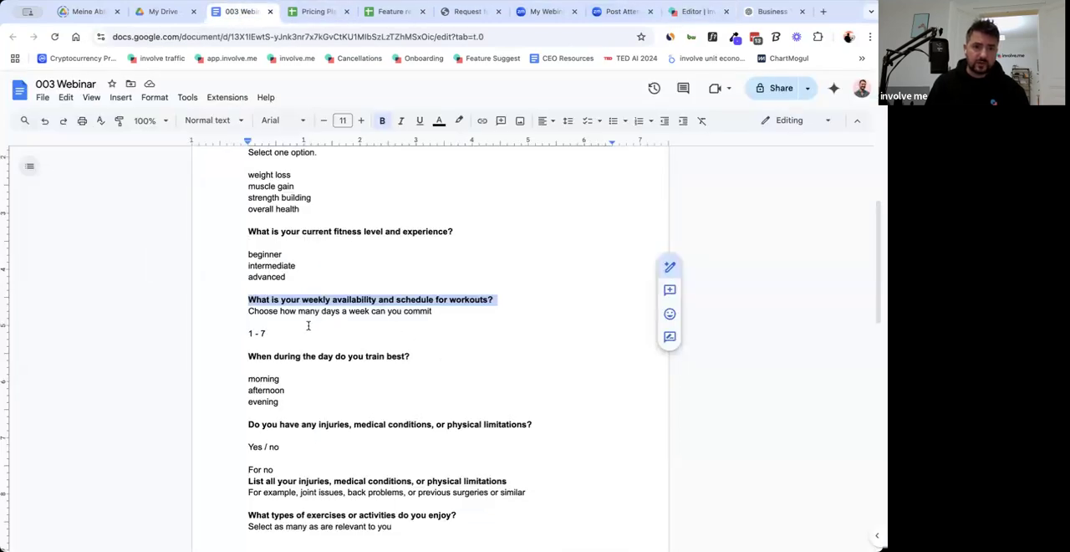
click(686, 16)
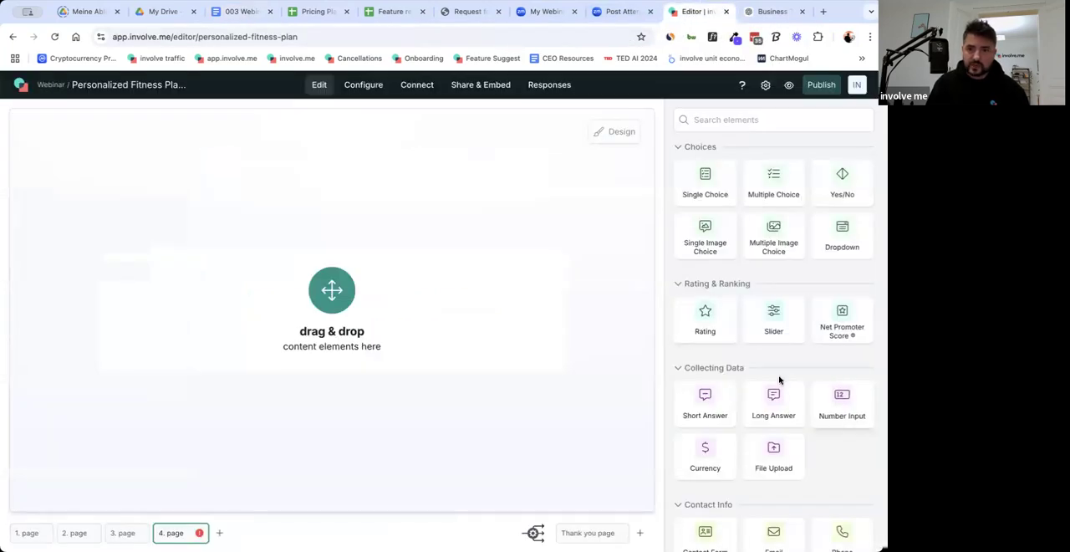
scroll(772, 380, down, 3)
scroll(762, 379, up, 3)
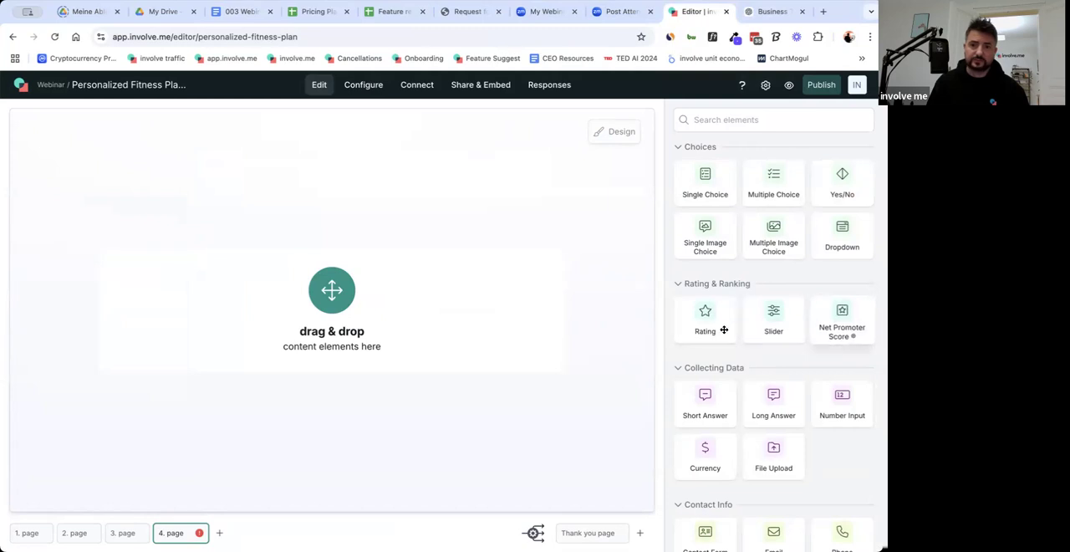
drag(433, 353, 443, 357)
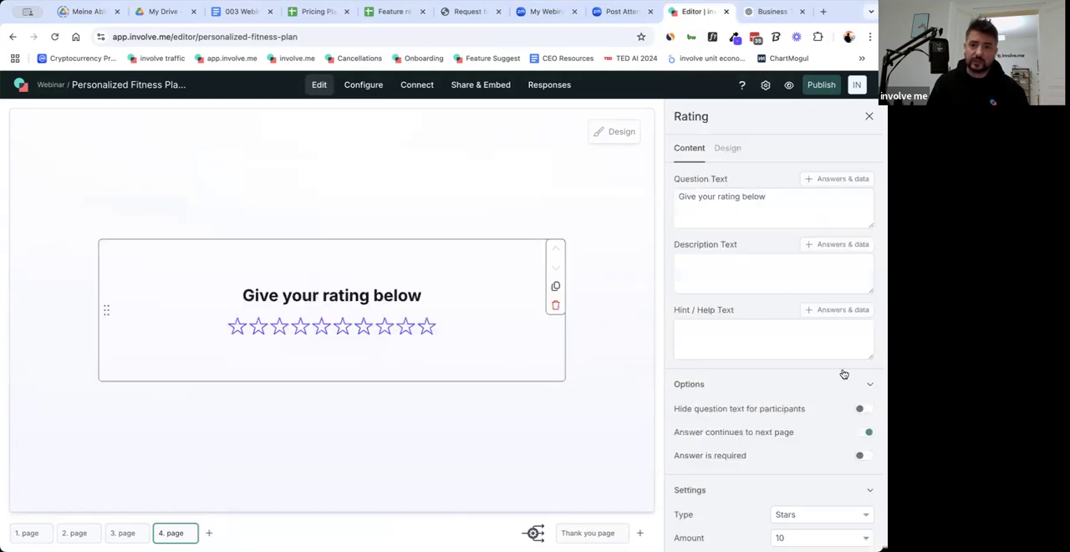
scroll(797, 440, down, 3)
click(809, 346)
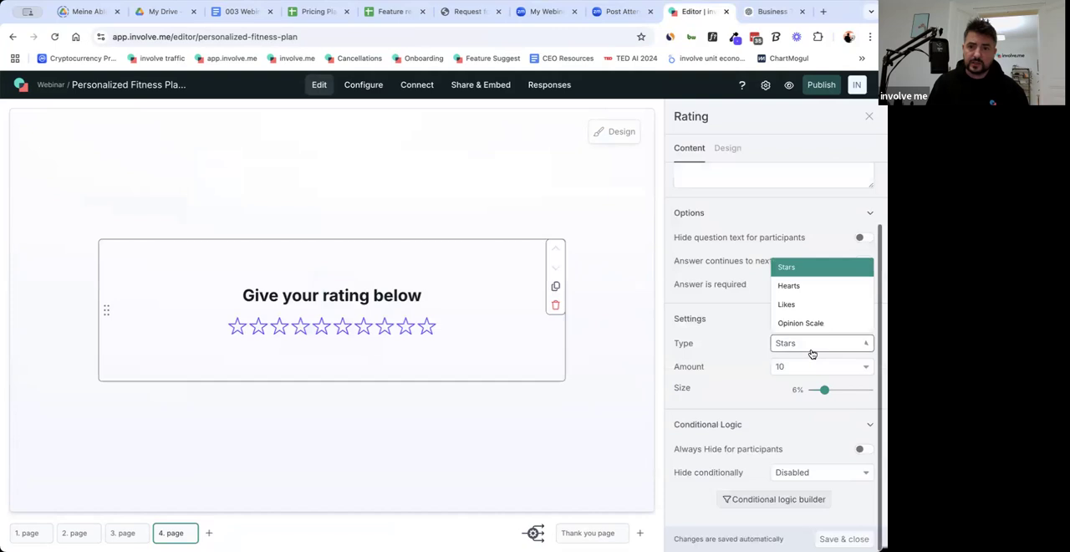
click(815, 323)
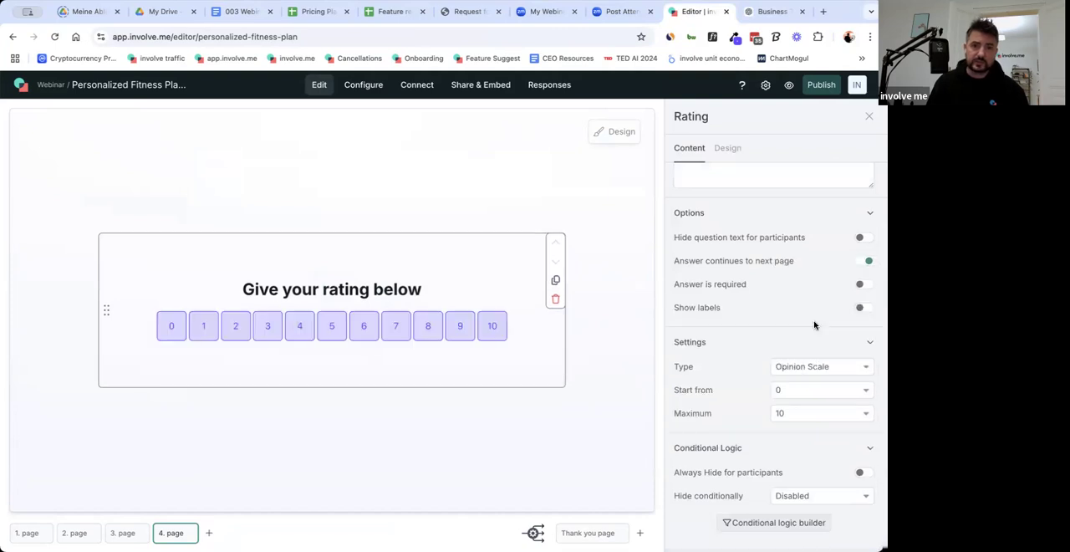
Replace the rating's question text with the copied "What is your weekly availability and schedule for workouts?".
scroll(757, 275, up, 3)
double_click(767, 210)
key(ctrl+a)
key(ctrl+v)
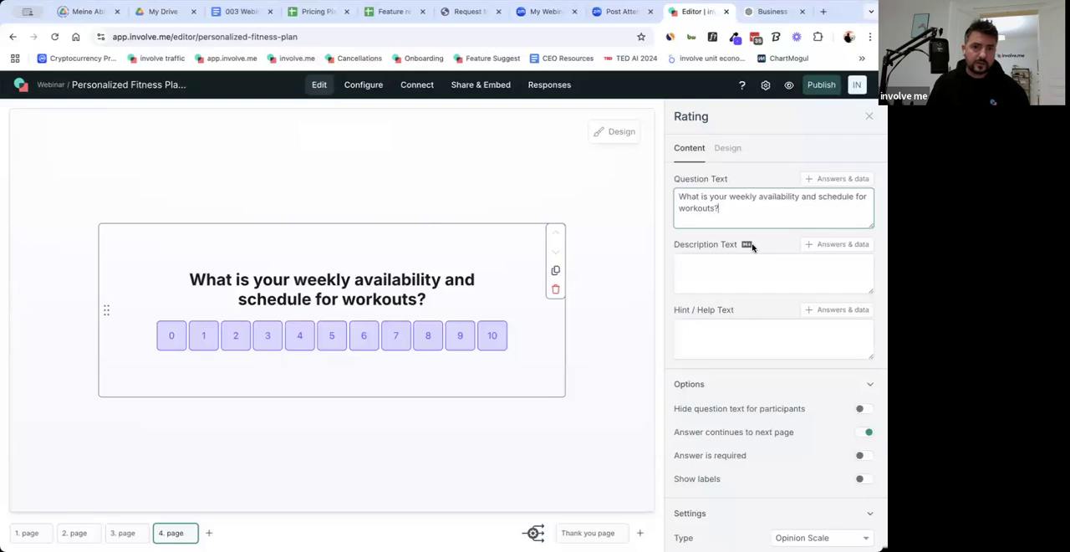
Fill the rating's description with "Choose how many days a week can you commit" from the 003 Webinar doc.
click(241, 12)
drag(250, 311, 441, 314)
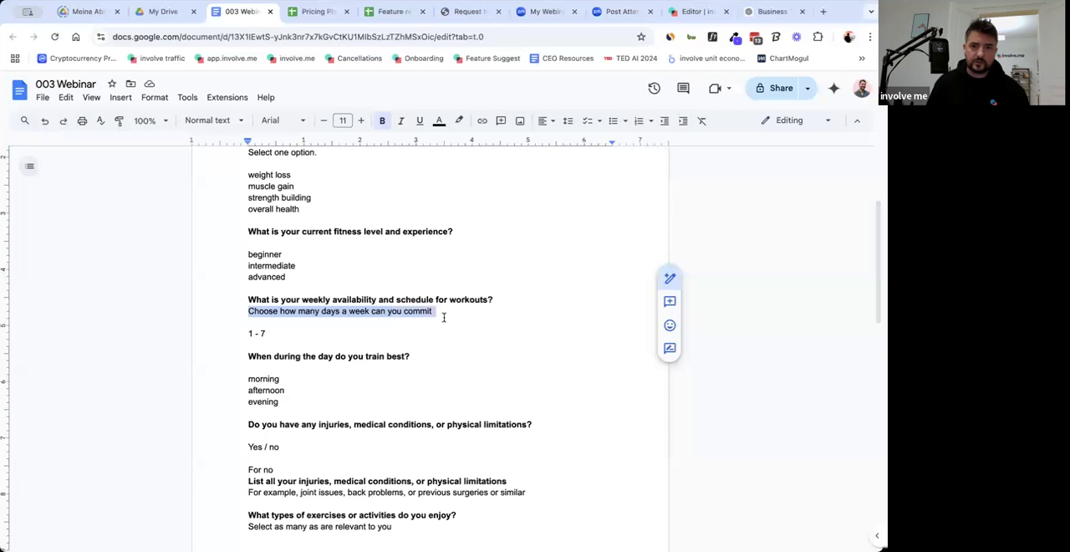
click(690, 11)
click(728, 282)
text(Choose how many days a week can you commit)
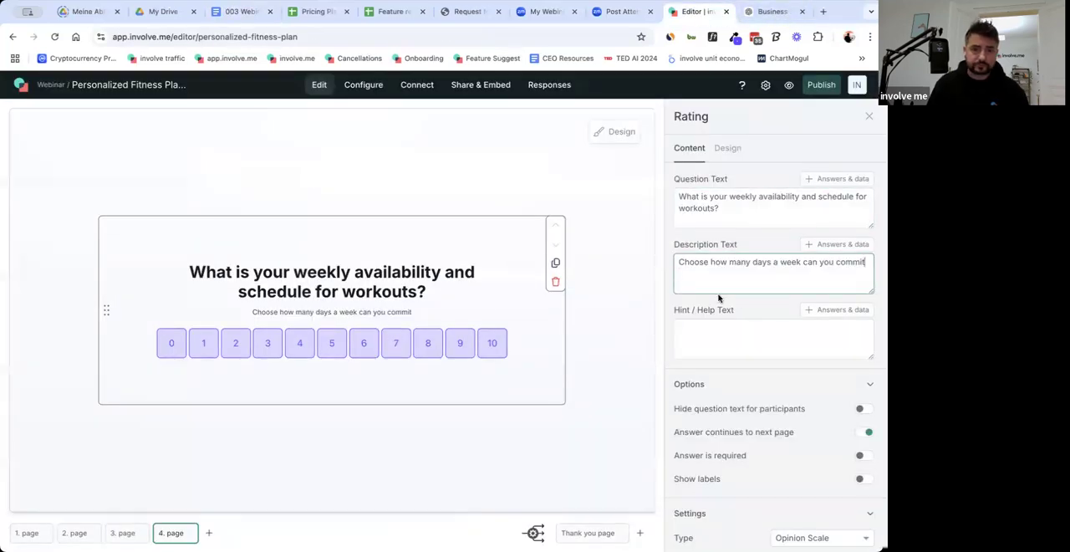
Set the page 4 opinion scale to start from 1 with a maximum of 7.
scroll(767, 394, down, 3)
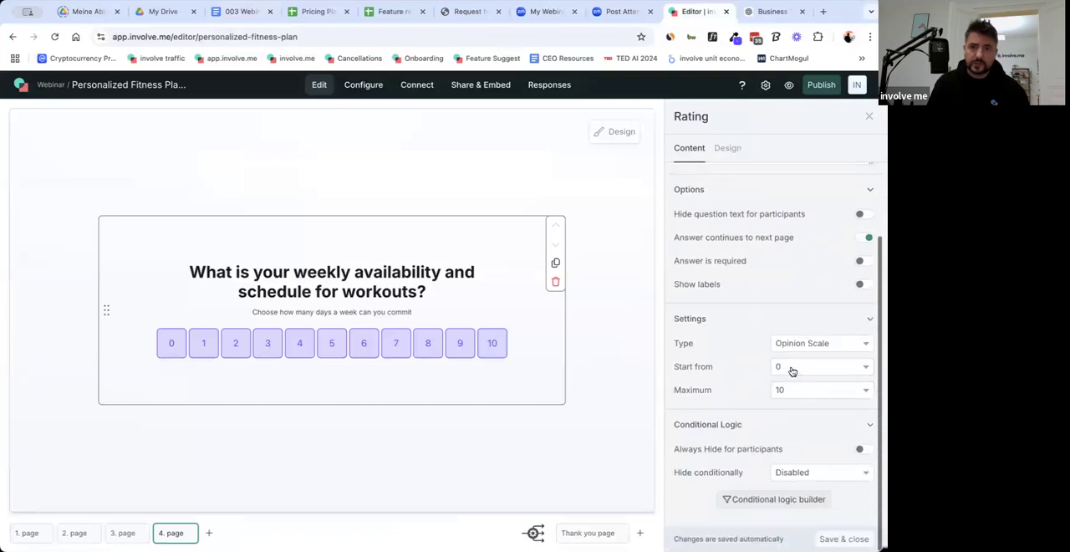
click(792, 370)
click(795, 346)
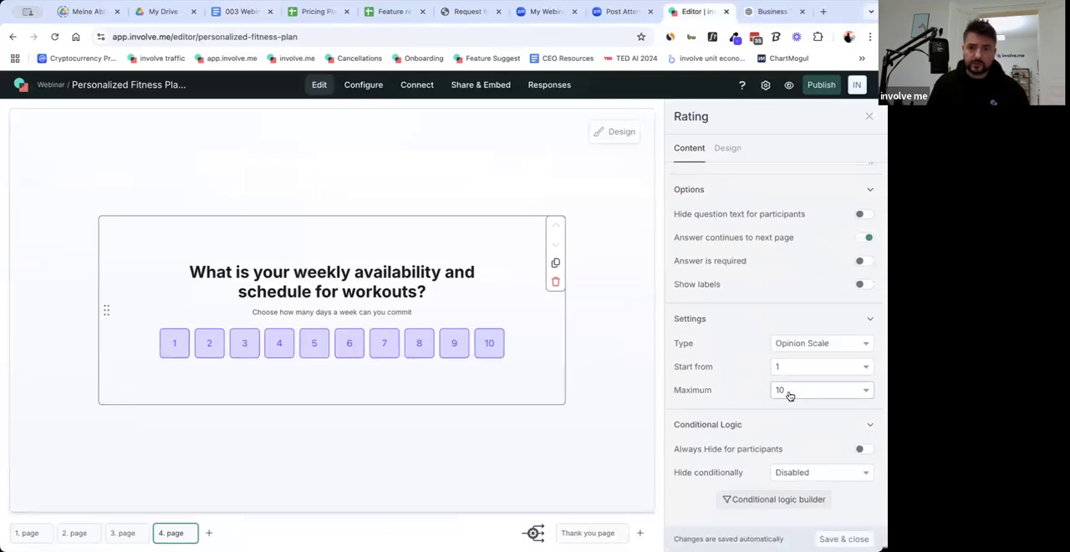
click(792, 392)
click(799, 315)
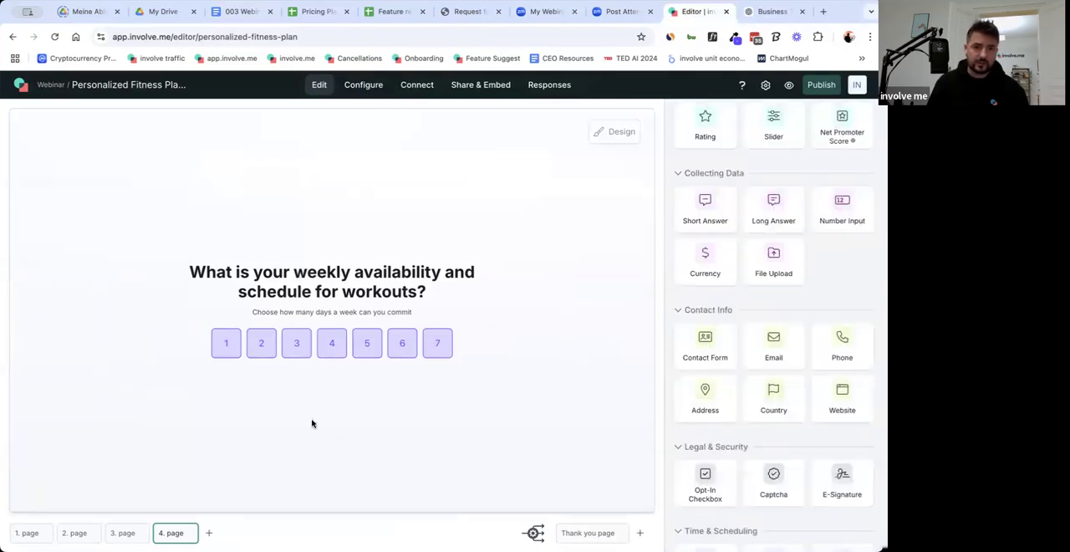
Try to copy the spacer under the page 3 answers over to page 4.
click(125, 536)
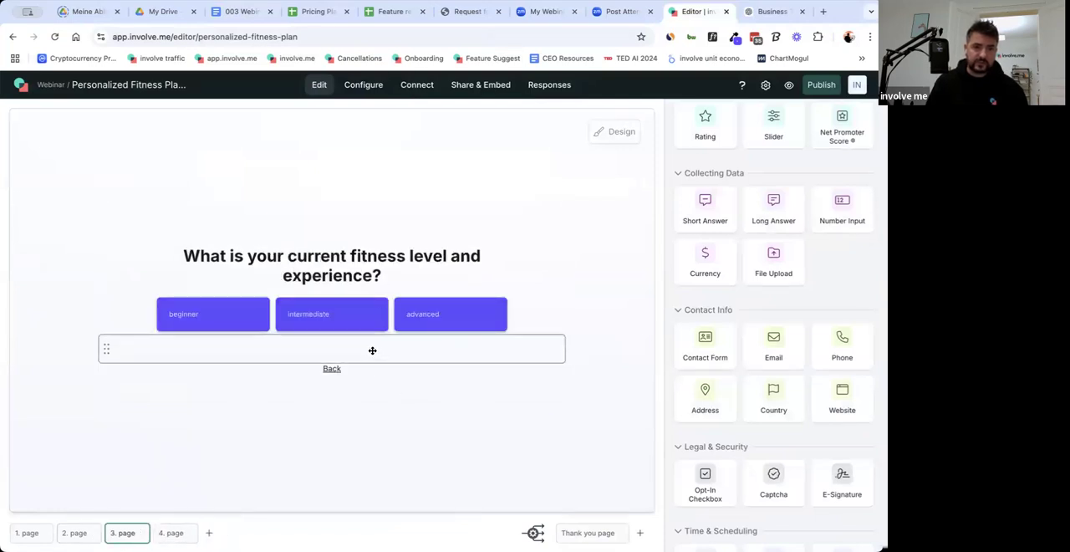
click(372, 357)
key(ctrl+c)
key(ctrl+v)
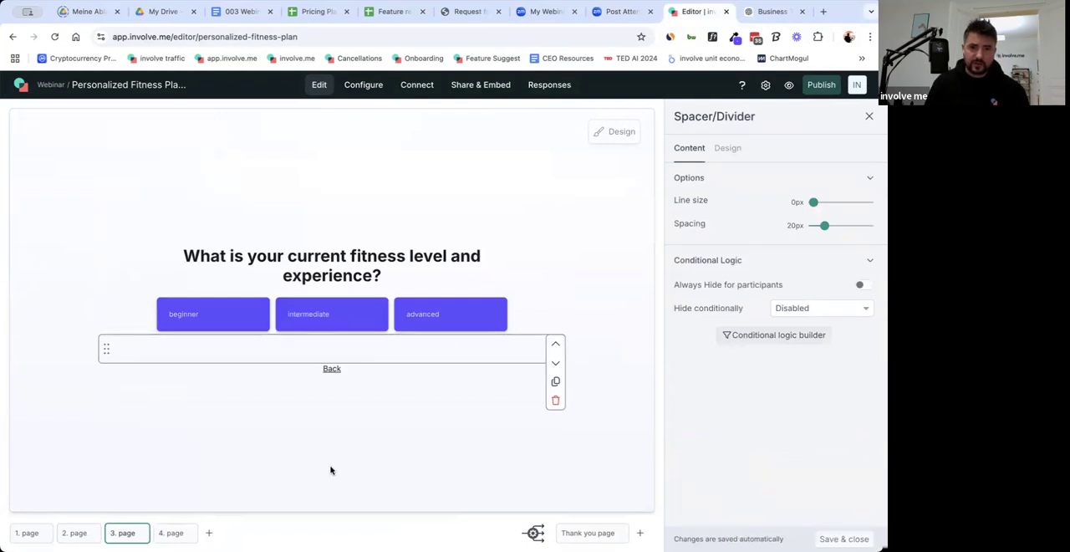
click(175, 536)
click(124, 535)
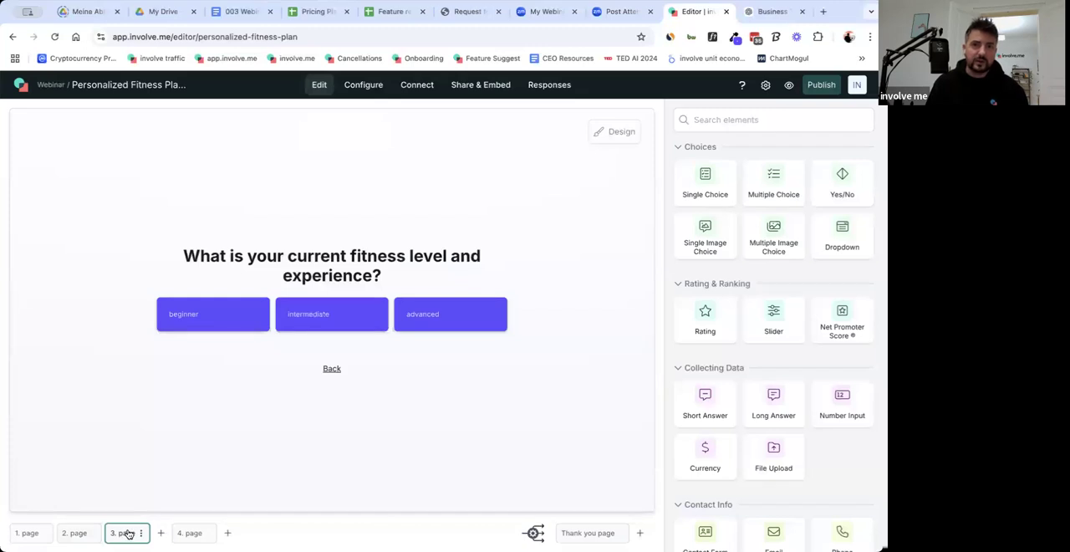
click(172, 533)
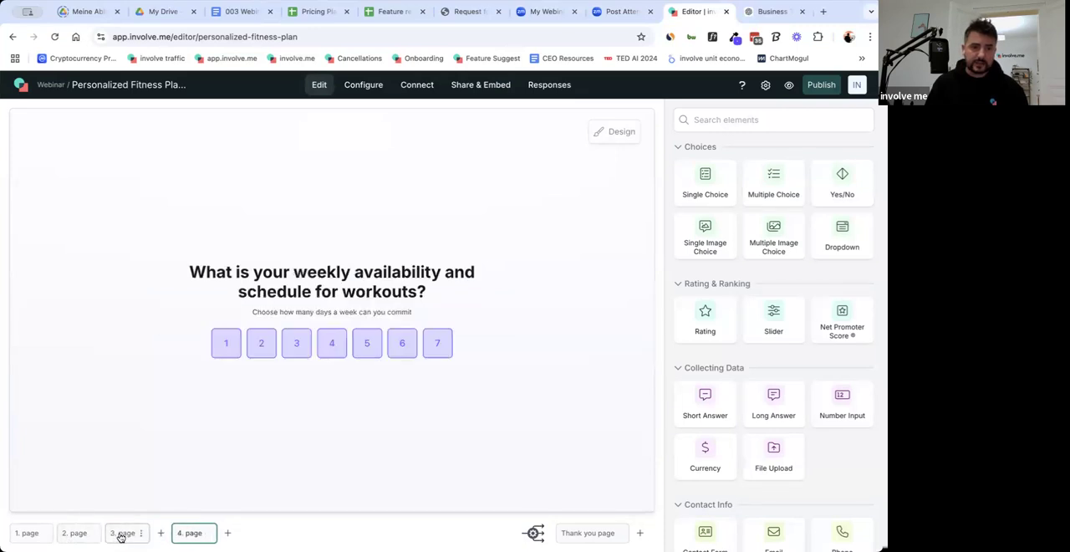
Copy the page 3 spacer and paste it below the opinion scale on page 4.
click(121, 533)
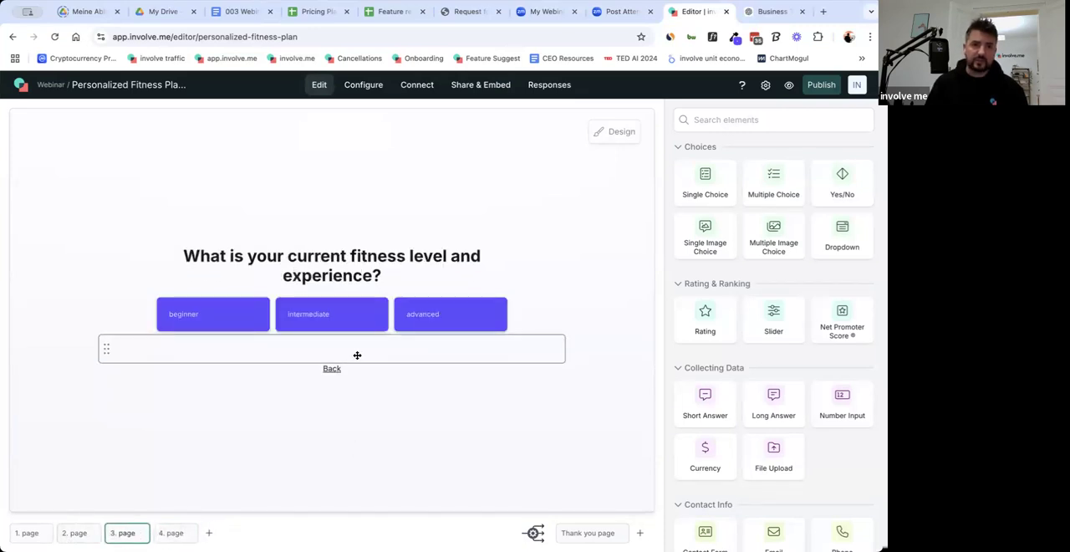
click(357, 355)
key(super+c)
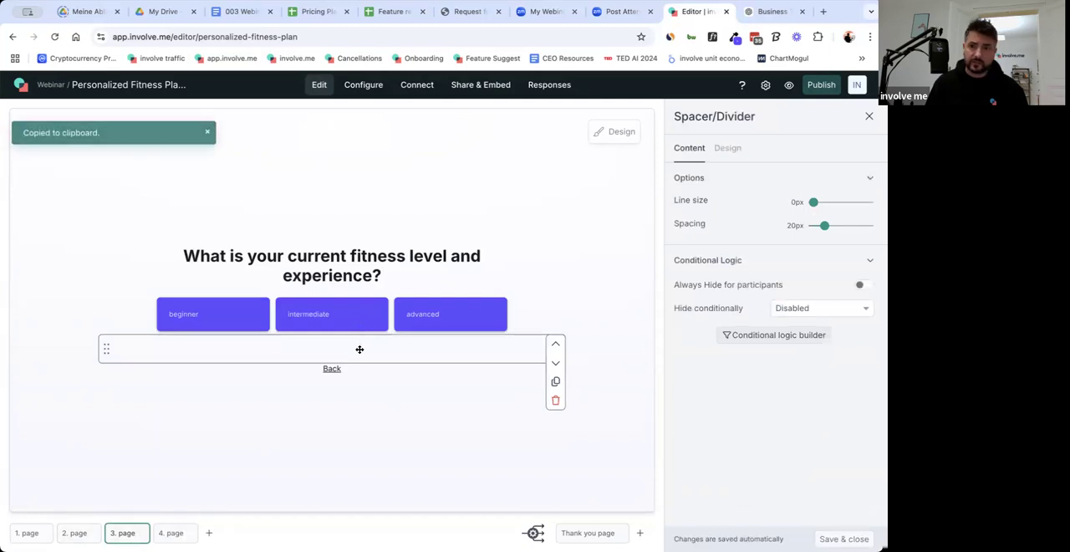
key(super+v)
key(super+z)
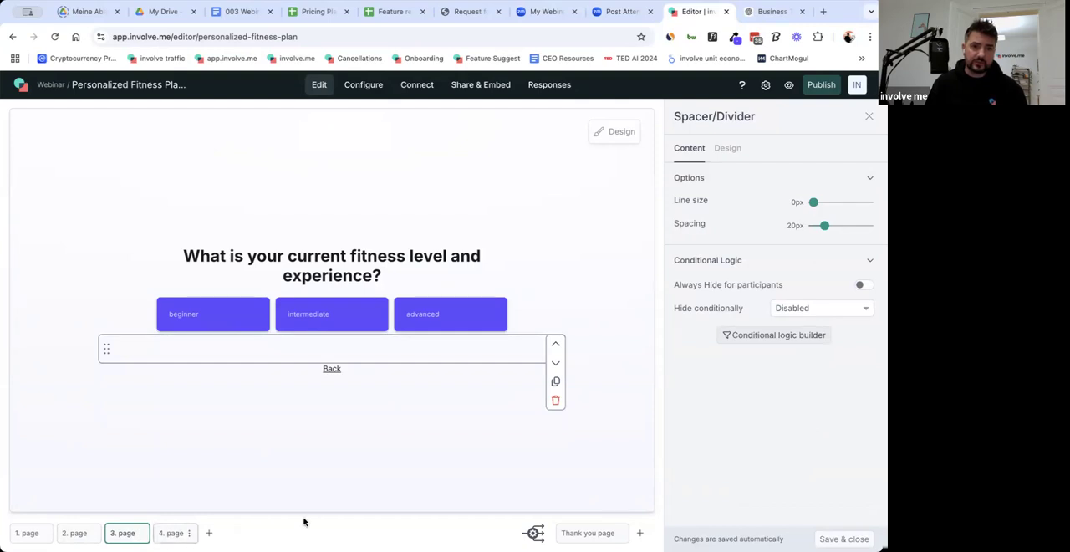
key(super+v)
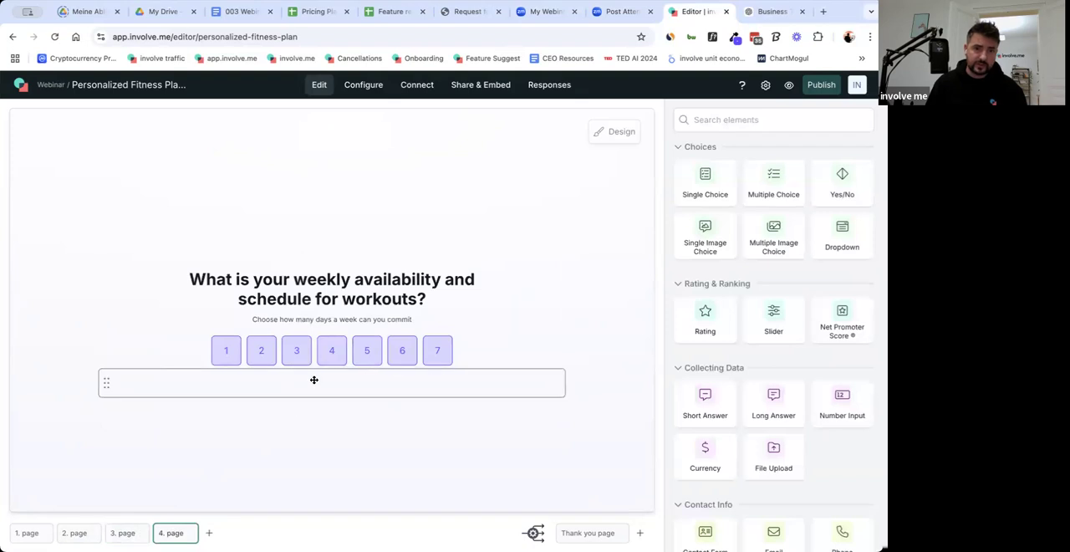
Copy the Back link from page 3 to page 4 and place it below the spacer.
click(122, 533)
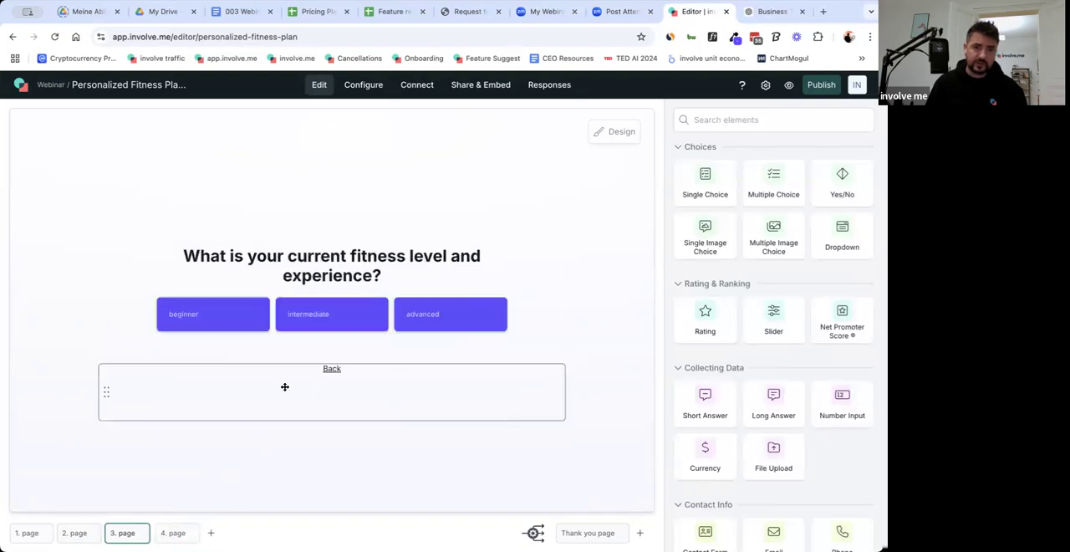
click(284, 386)
key(super+c)
click(170, 532)
key(super+v)
drag(357, 256, 342, 394)
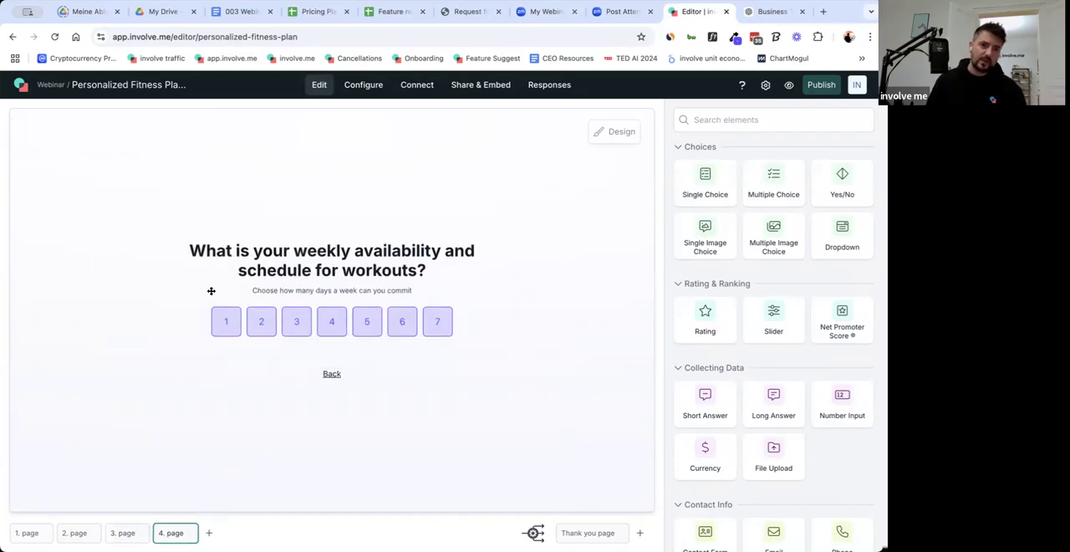
Add a fifth page and copy "When during the day do you train best?" from the 003 Webinar doc, returning to the funnel editor.
click(209, 535)
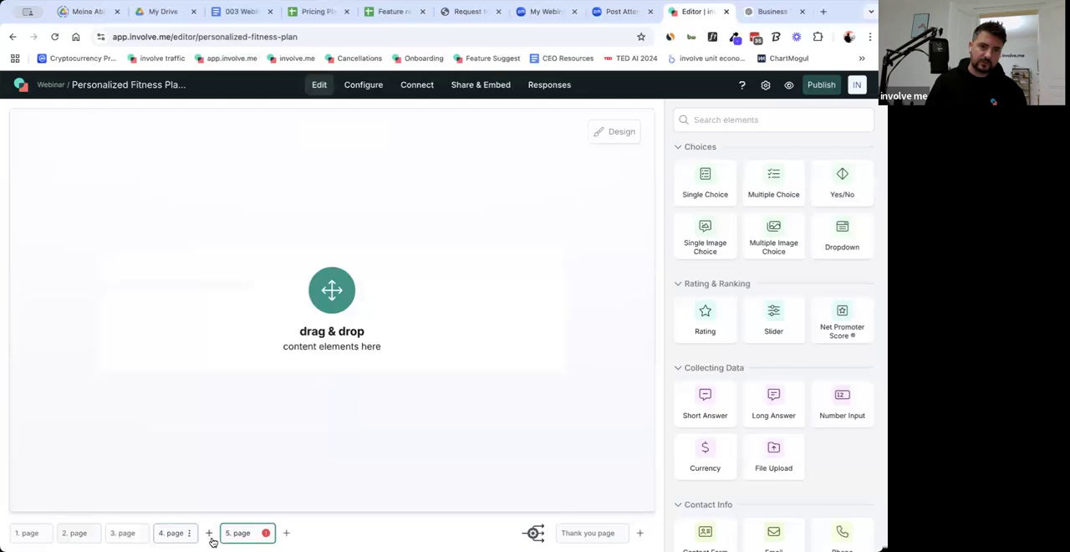
click(244, 14)
scroll(251, 335, down, 1)
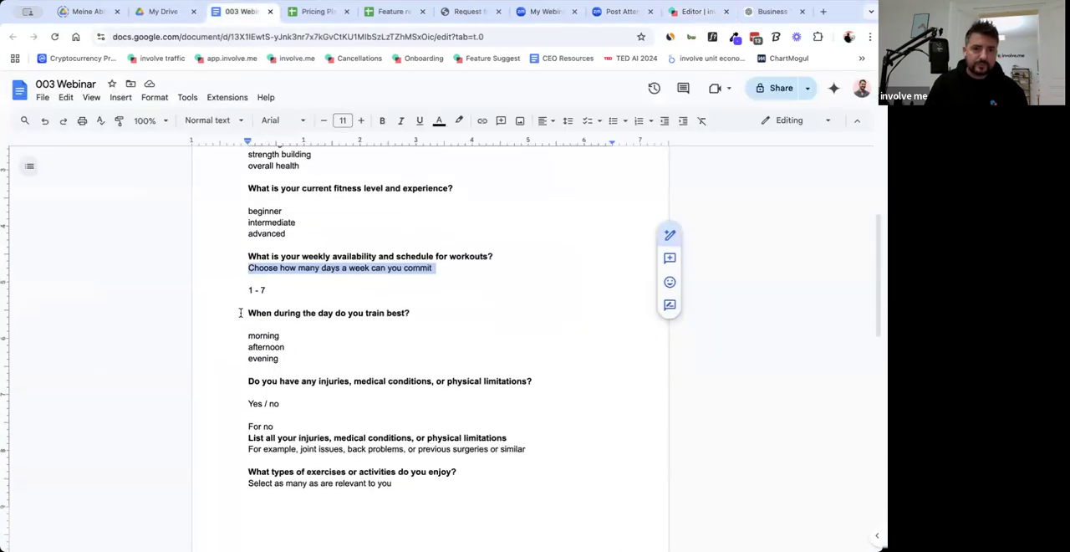
drag(248, 312, 411, 316)
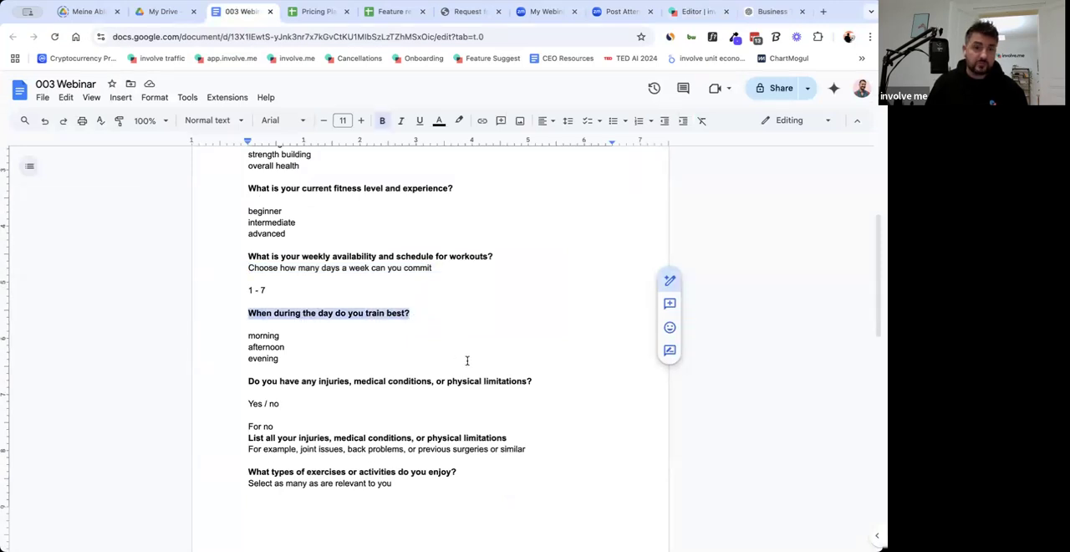
click(681, 15)
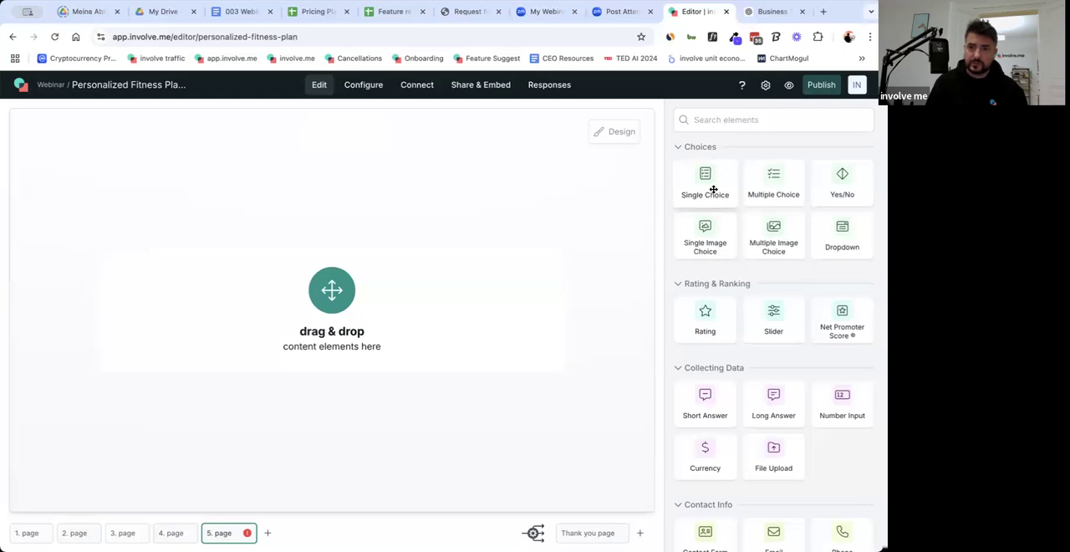
Add a Dropdown element to page 5 with the question text "When during the day do you train best?".
drag(841, 232, 498, 327)
click(760, 210)
key(ctrl+a)
key(ctrl+v)
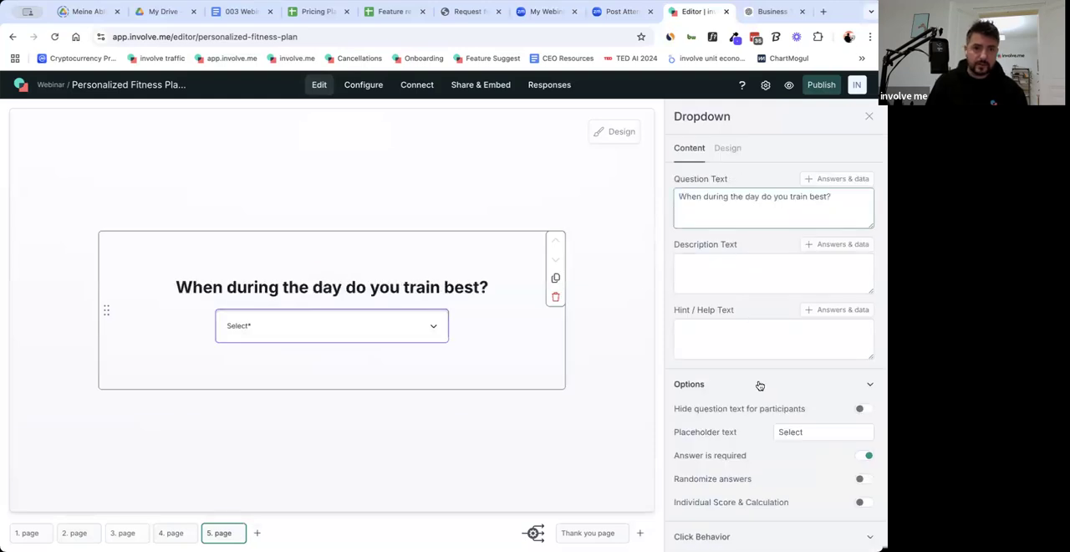
Set the dropdown's first answer to "in the morning", checking the answer options in the 003 Webinar doc.
scroll(759, 386, down, 5)
drag(683, 280, 727, 280)
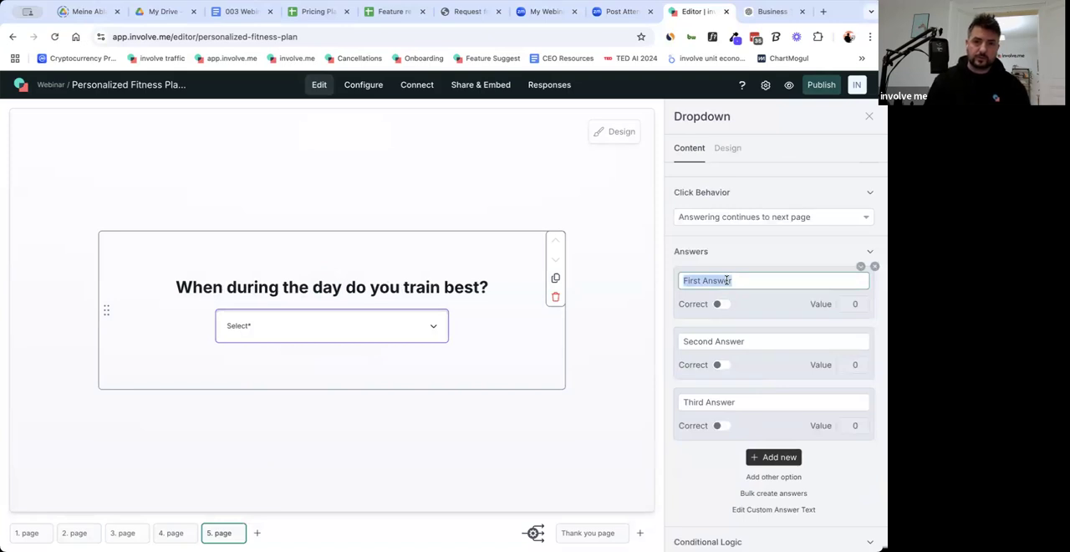
click(245, 11)
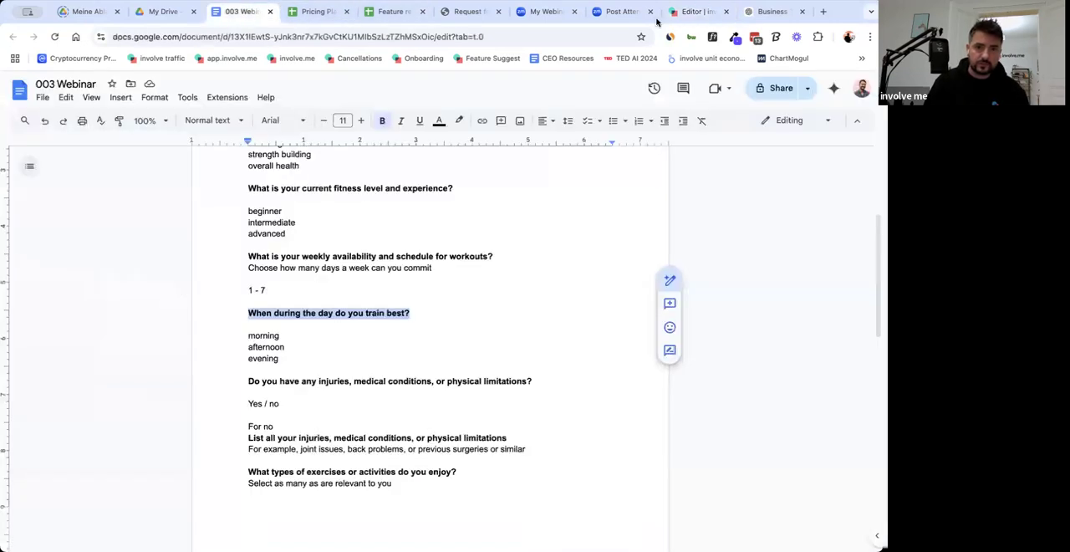
click(699, 11)
text(E)
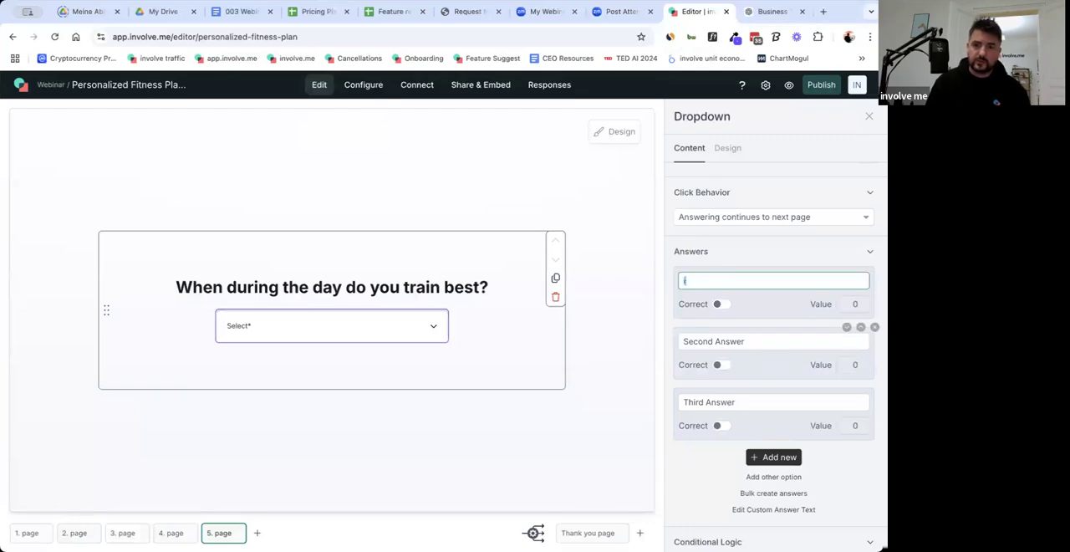
text(n the morning)
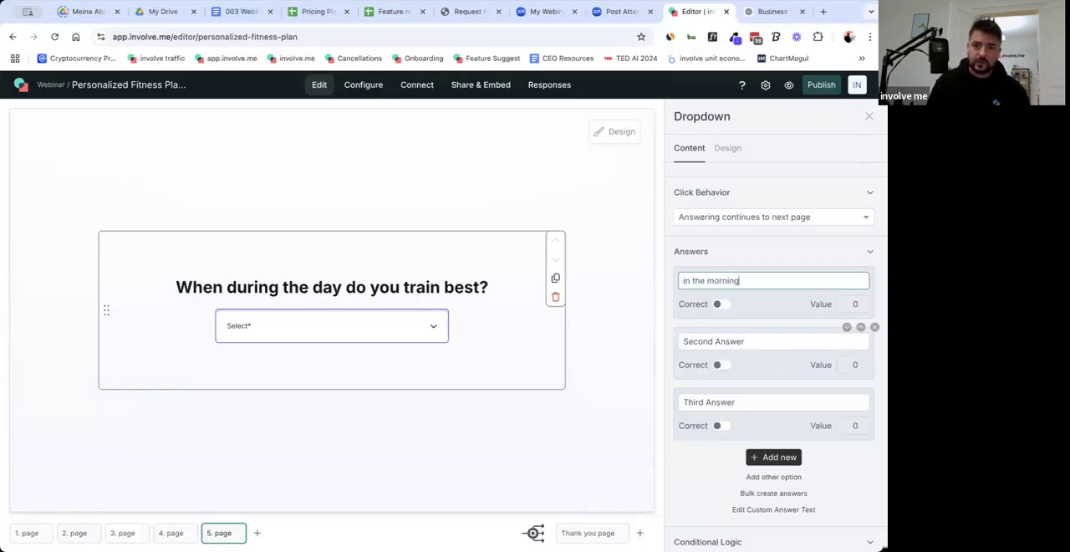
key(ctrl+a)
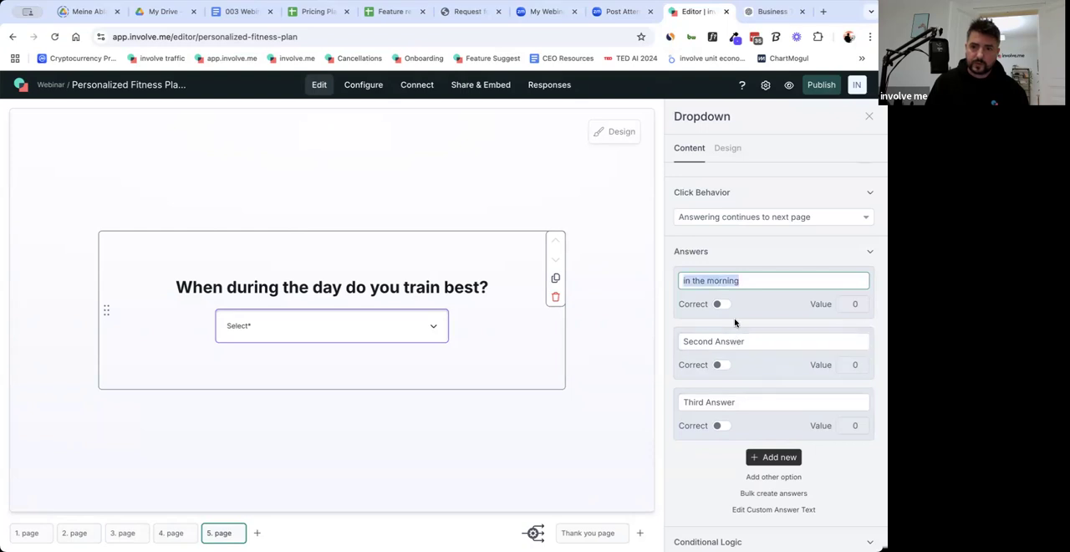
Set the dropdown's second answer to "in the afternoon" and the third to "in the evening", and close its settings.
click(705, 342)
text(in the)
key(BackSpace)
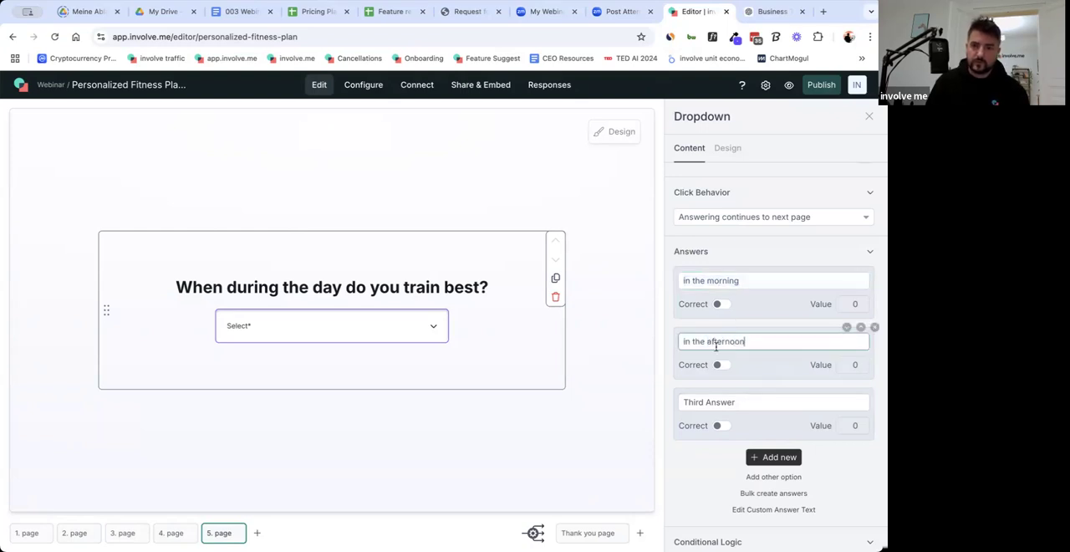
click(709, 402)
text(in the morning)
double_click(713, 402)
text(ev)
click(552, 429)
Copy the spacer from page 4 to page 5 and place it below the dropdown question.
click(173, 532)
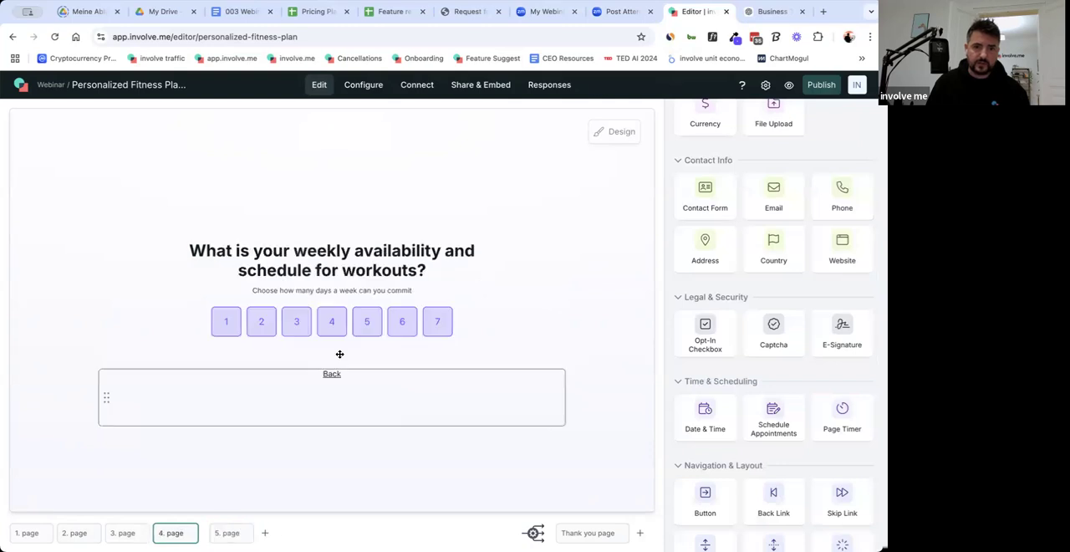
click(340, 354)
key(super+c)
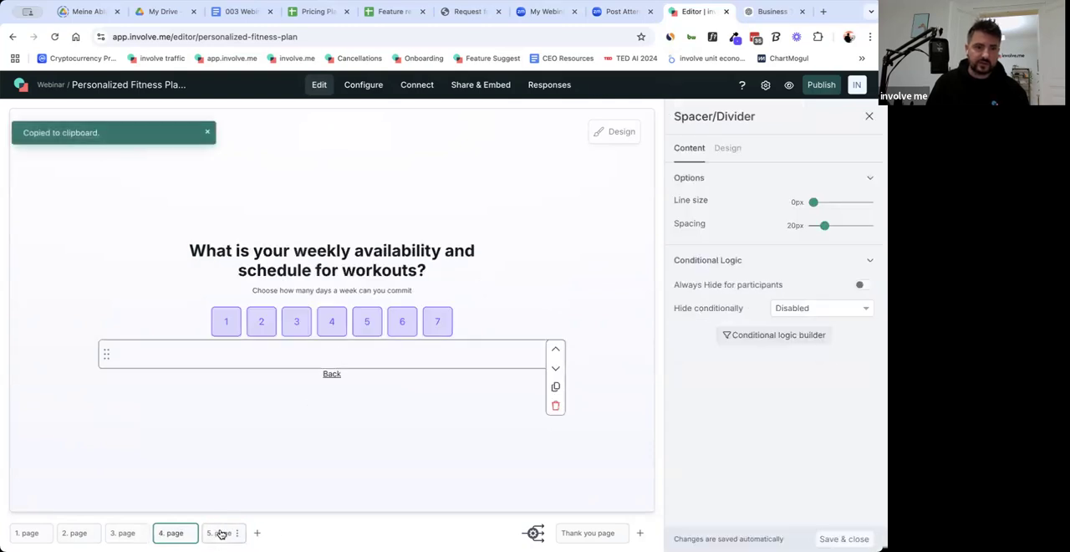
click(222, 533)
key(super+v)
drag(310, 320, 318, 372)
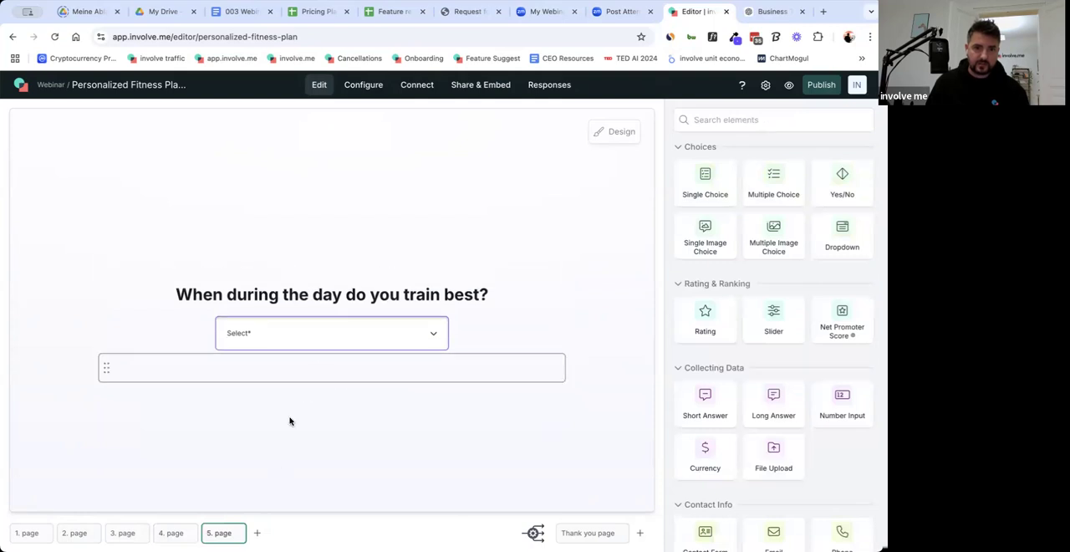
Copy the Back link from page 4 to page 5 and place it below the spacer.
click(174, 533)
click(285, 378)
key(super+c)
click(222, 533)
key(super+v)
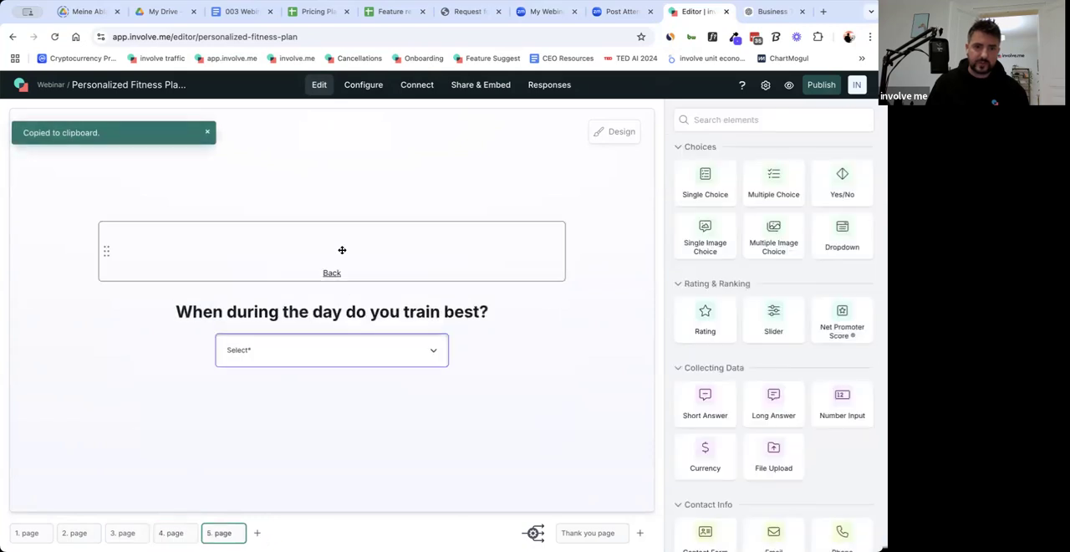
drag(328, 395, 401, 430)
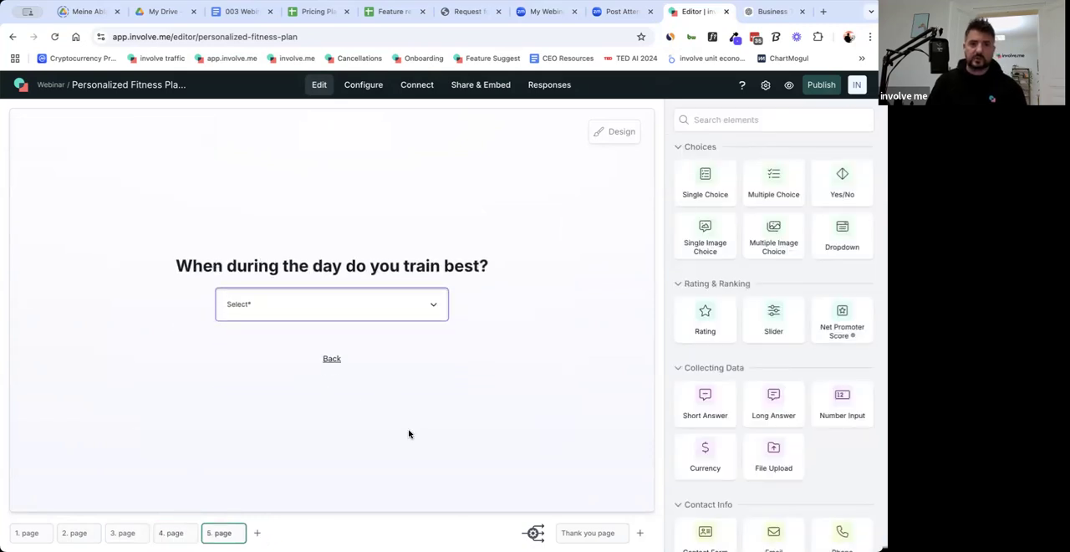
Add a sixth page and copy "Do you have any injuries, medical conditions, or physical limitations?" from the 003 Webinar doc, returning to the funnel editor.
click(257, 532)
click(239, 11)
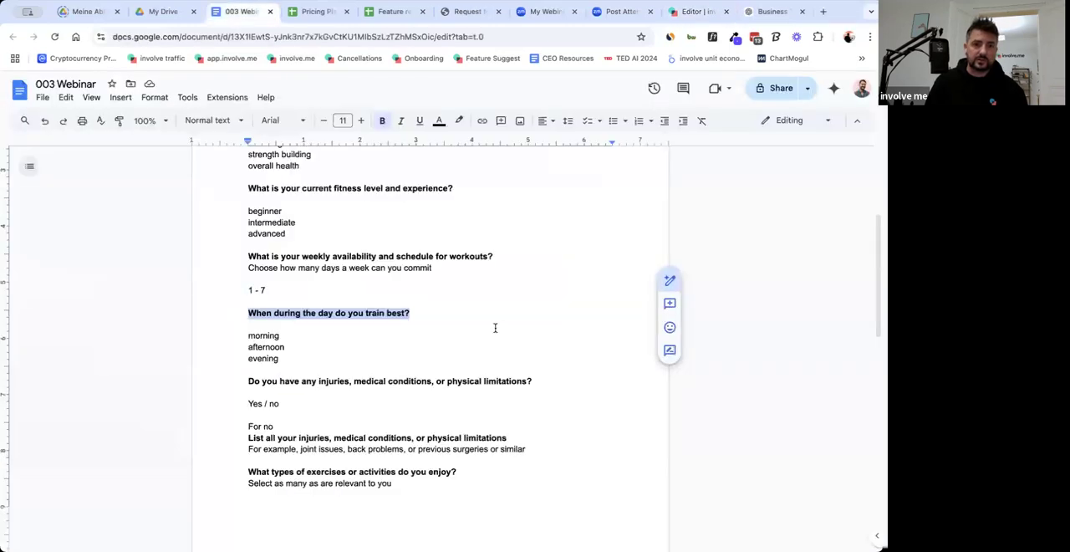
scroll(310, 349, down, 1)
drag(245, 328, 536, 327)
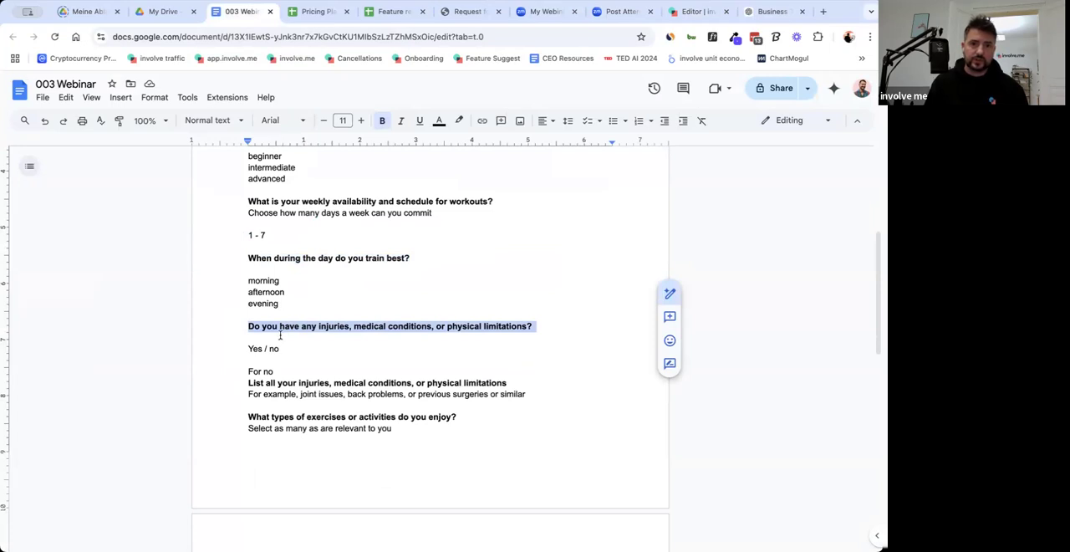
click(697, 11)
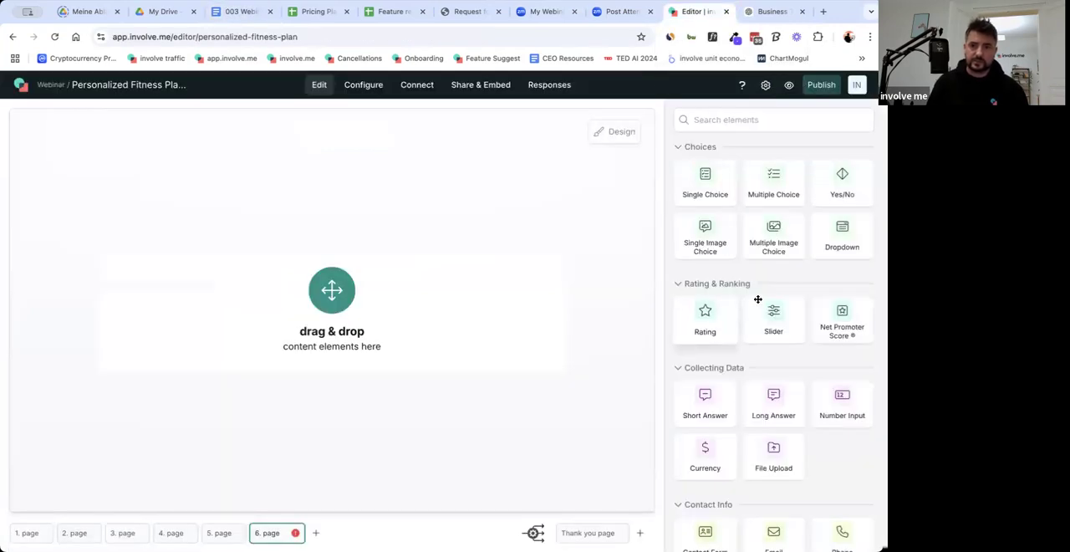
Add a Yes/No element to page 6 with the question text "Do you have any injuries, medical conditions, or physical limitations?".
drag(630, 272, 638, 427)
click(761, 208)
key(super+a)
key(super+v)
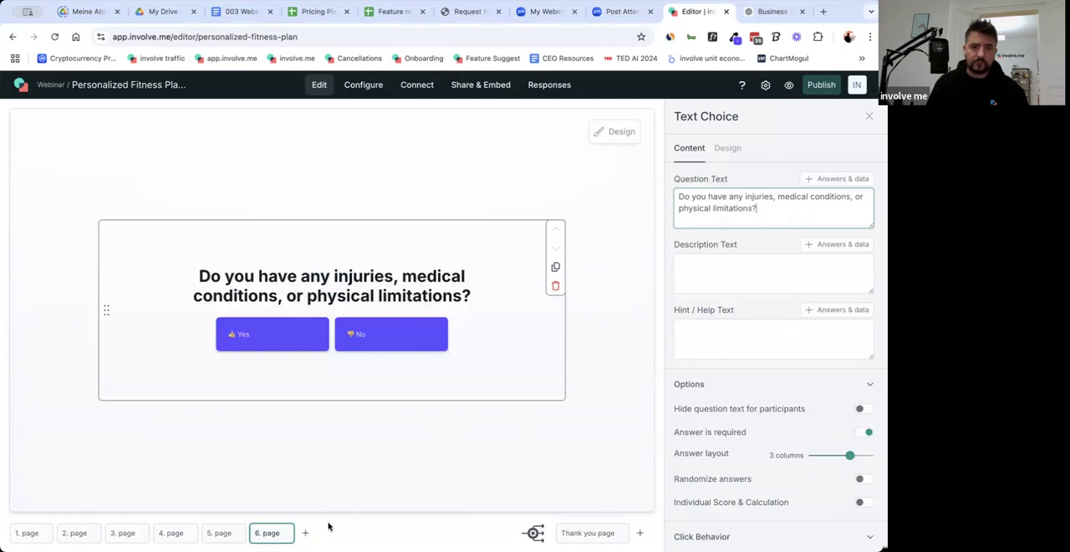
Copy the spacer from page 5 to page 6 and place it below the Yes/No question.
click(222, 533)
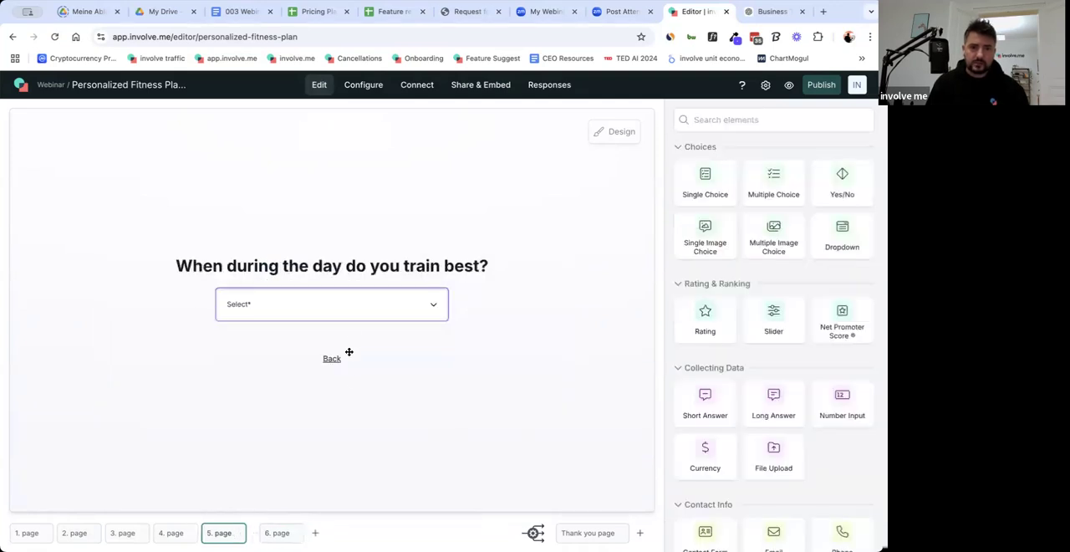
click(353, 337)
key(super+c)
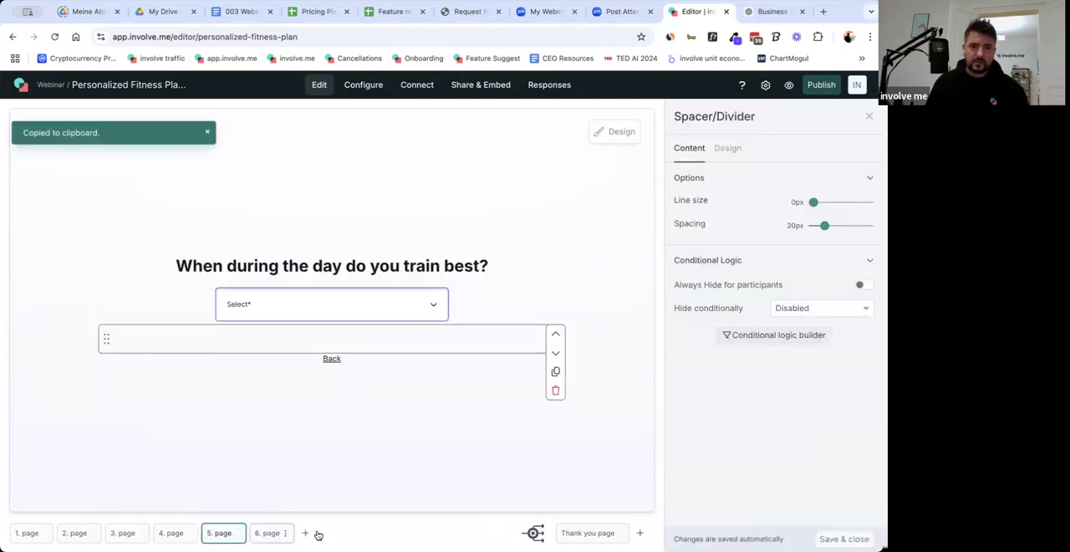
click(272, 533)
key(super+v)
drag(350, 238, 343, 374)
Copy the Back link from page 5 to page 6 and place it below the spacer.
click(220, 533)
click(358, 388)
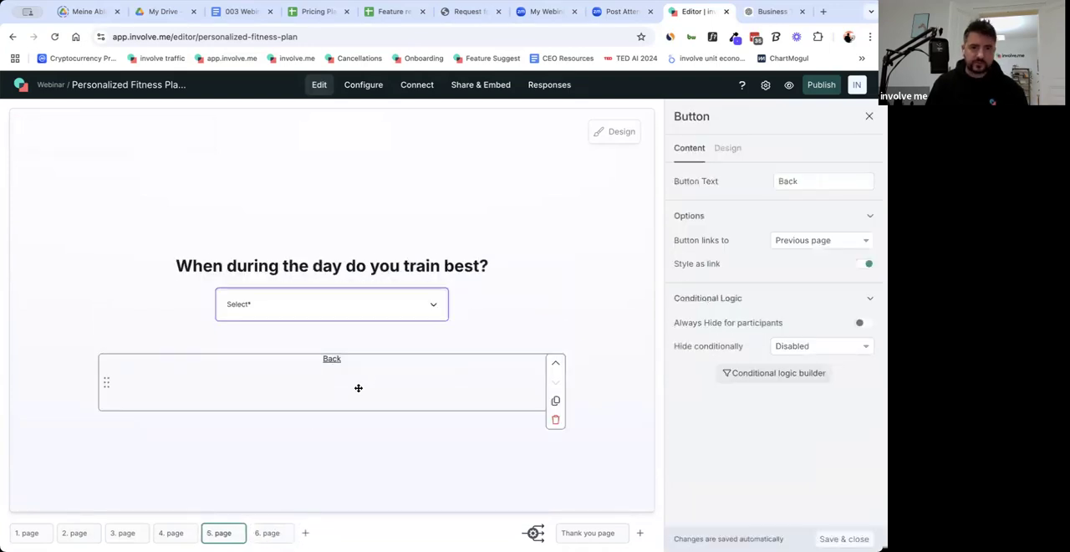
key(super+c)
click(283, 532)
key(super+v)
drag(339, 270, 379, 392)
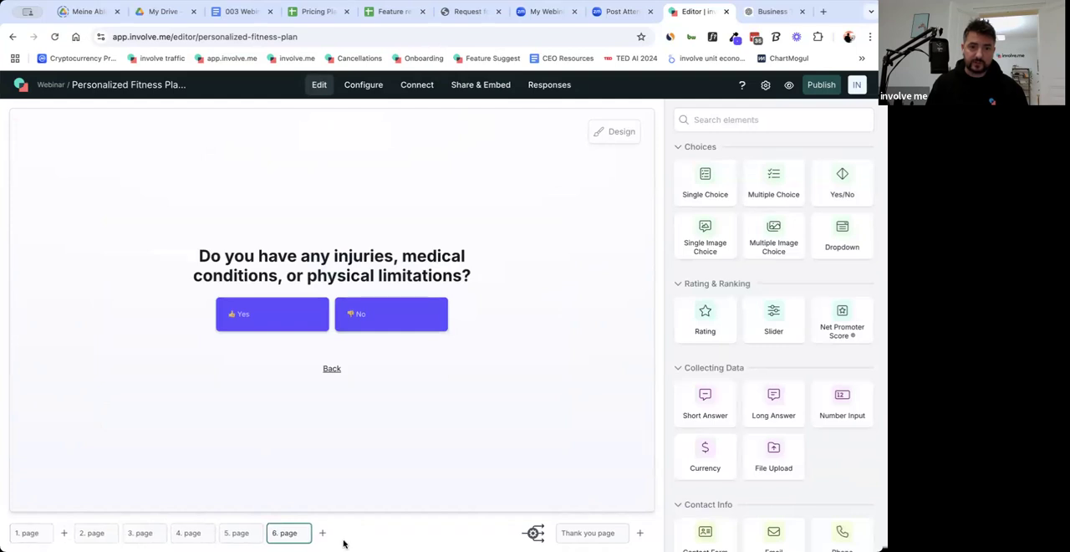
Duplicate page 6 with the injuries question to create page 7.
click(29, 533)
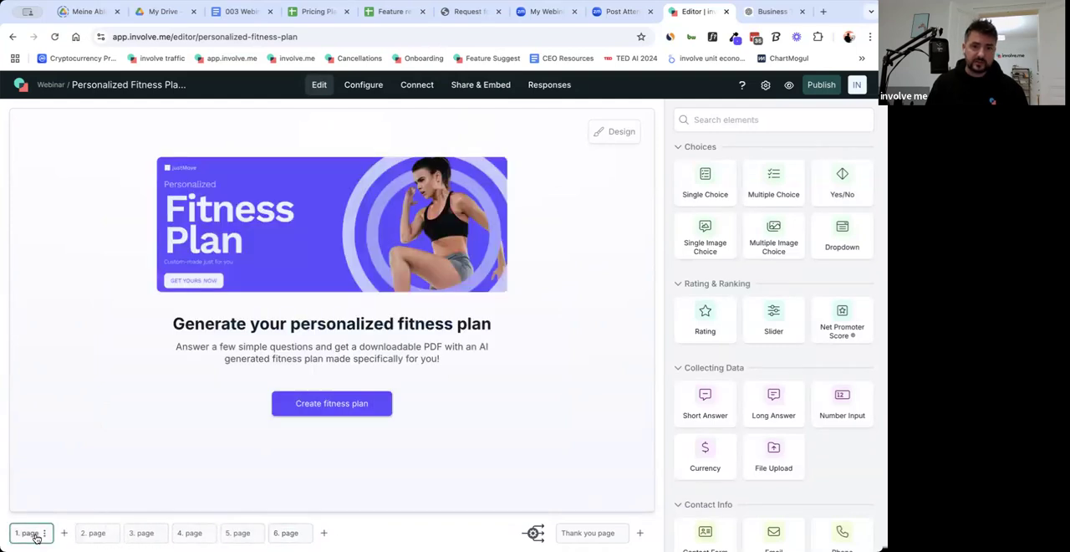
click(268, 533)
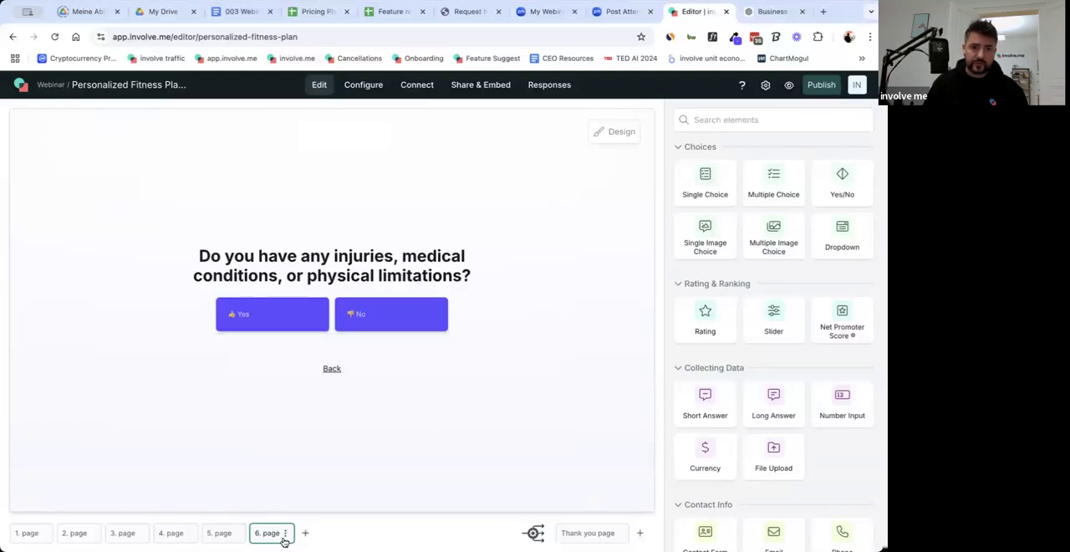
click(284, 538)
click(306, 473)
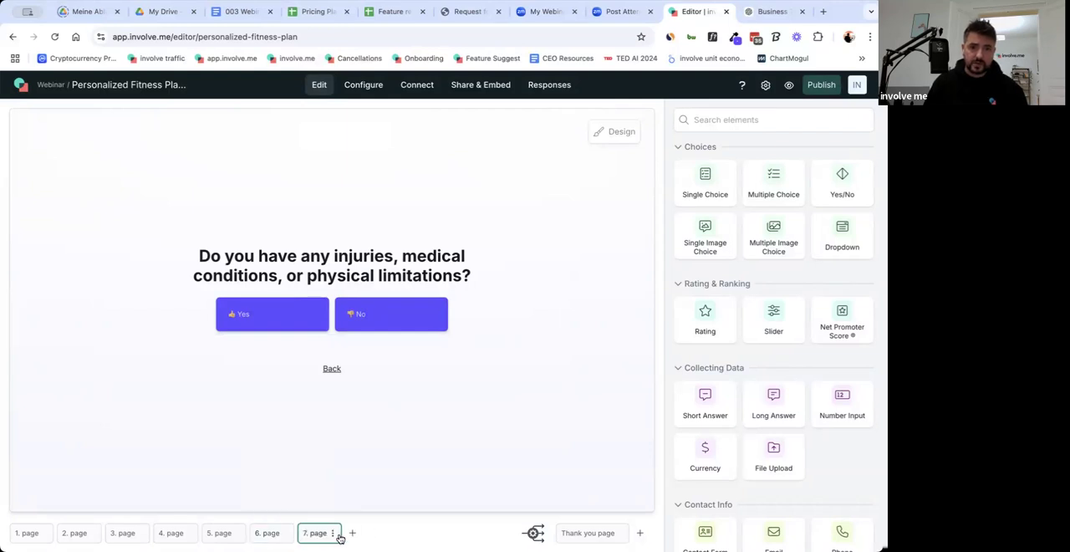
Copy "List all your injuries, medical conditions, or physical limitations" from the 003 Webinar doc and delete the duplicated Yes/No question from page 7.
click(370, 325)
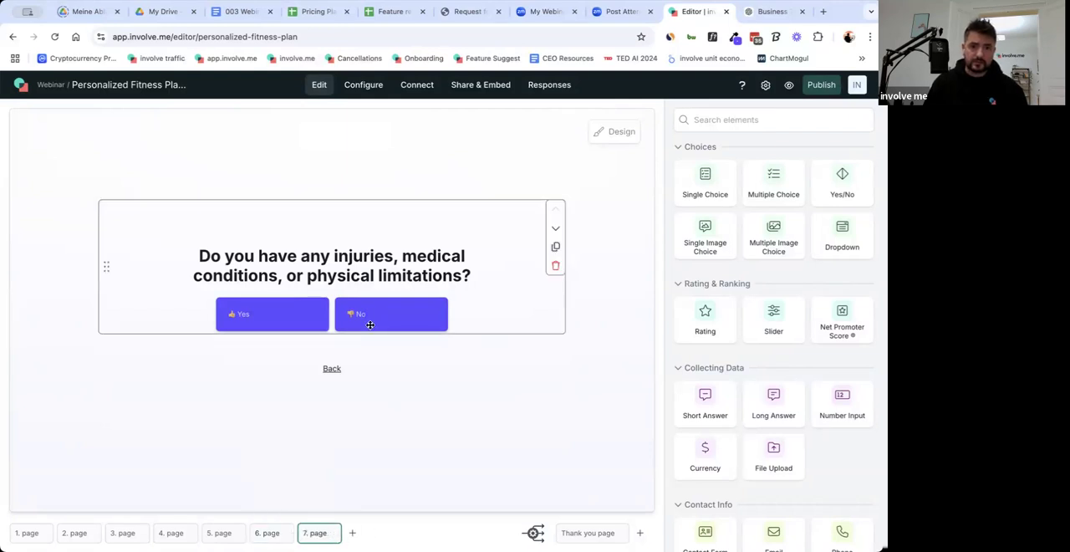
click(698, 345)
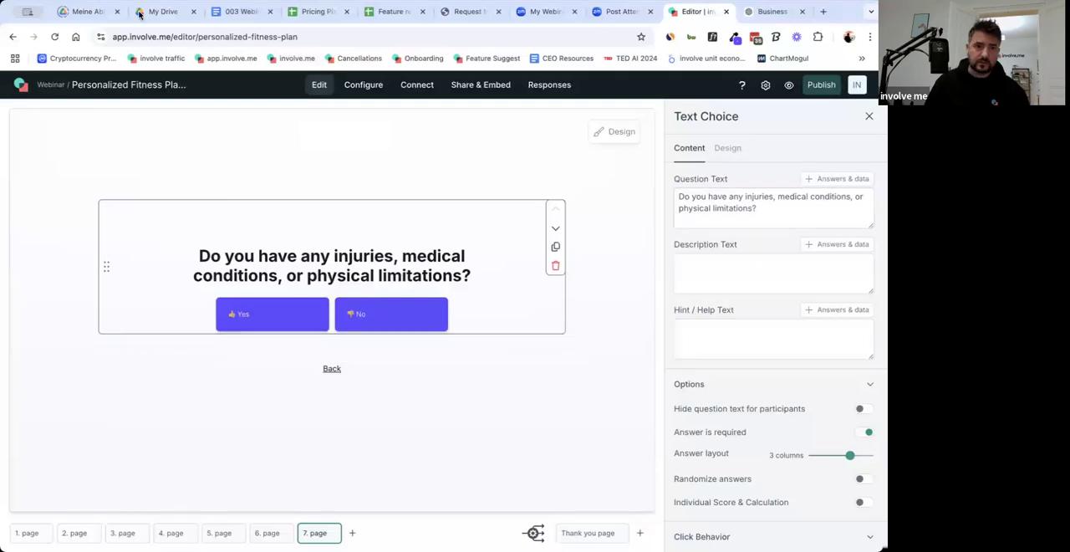
click(227, 11)
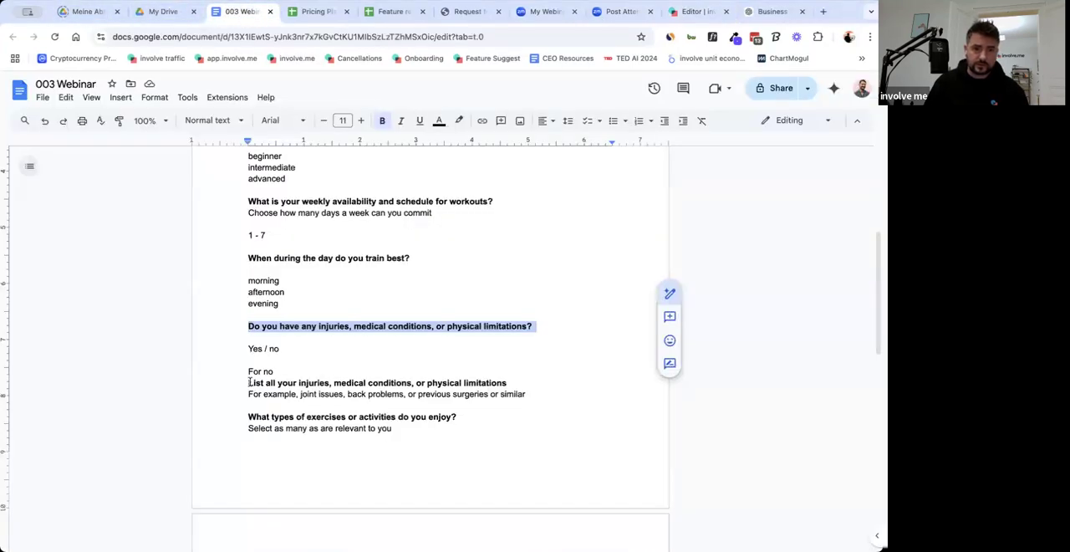
drag(250, 383, 505, 382)
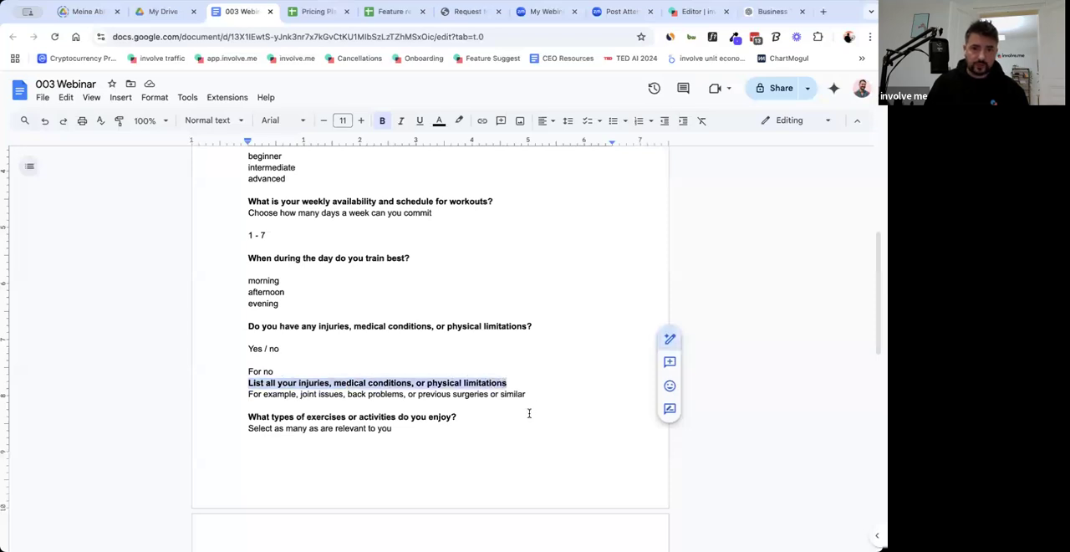
click(693, 12)
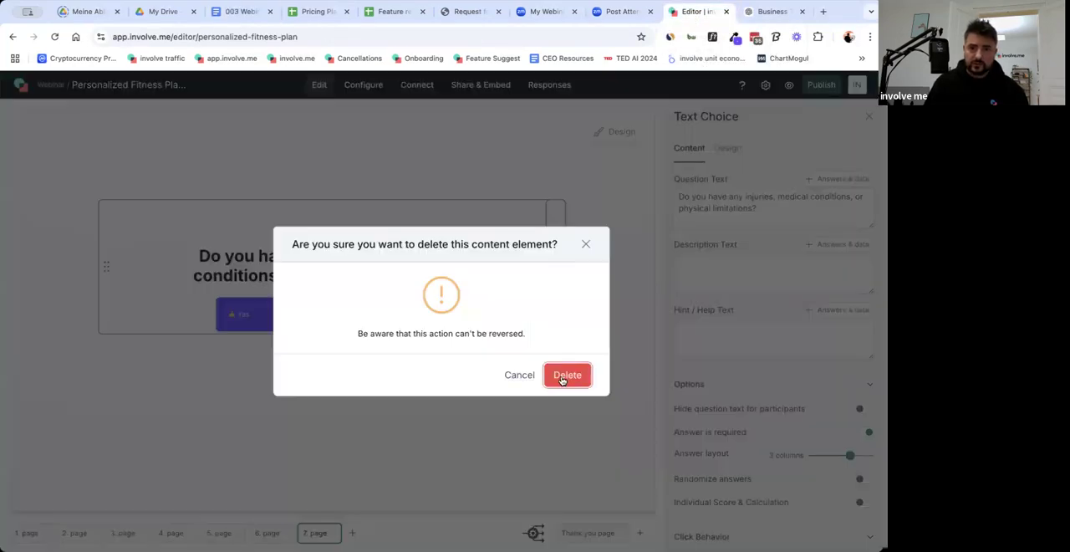
click(558, 377)
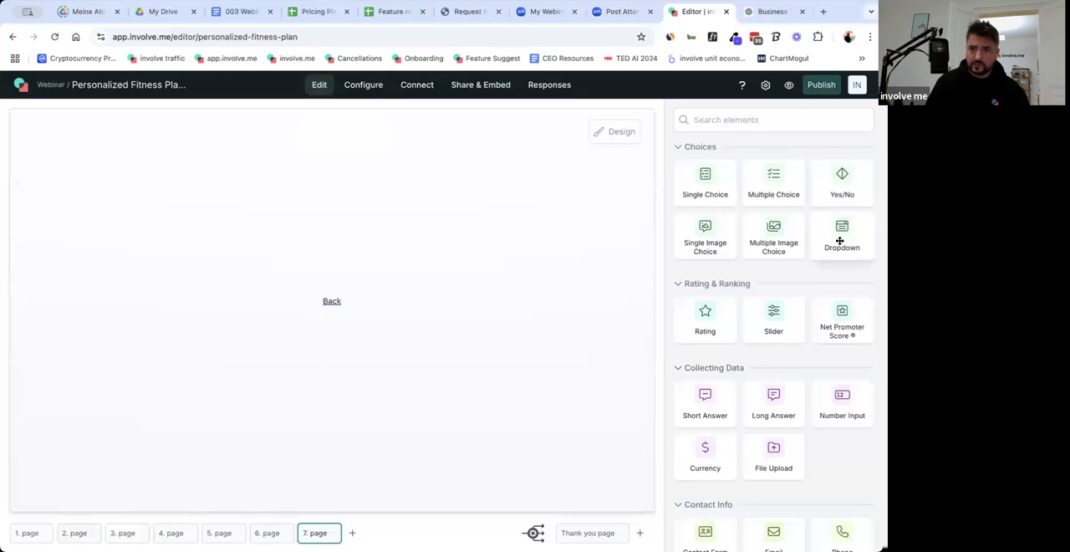
Add a Long Answer element above the Back link on page 7 with the question "List all your injuries, medical conditions, or physical limitations".
drag(564, 349, 377, 237)
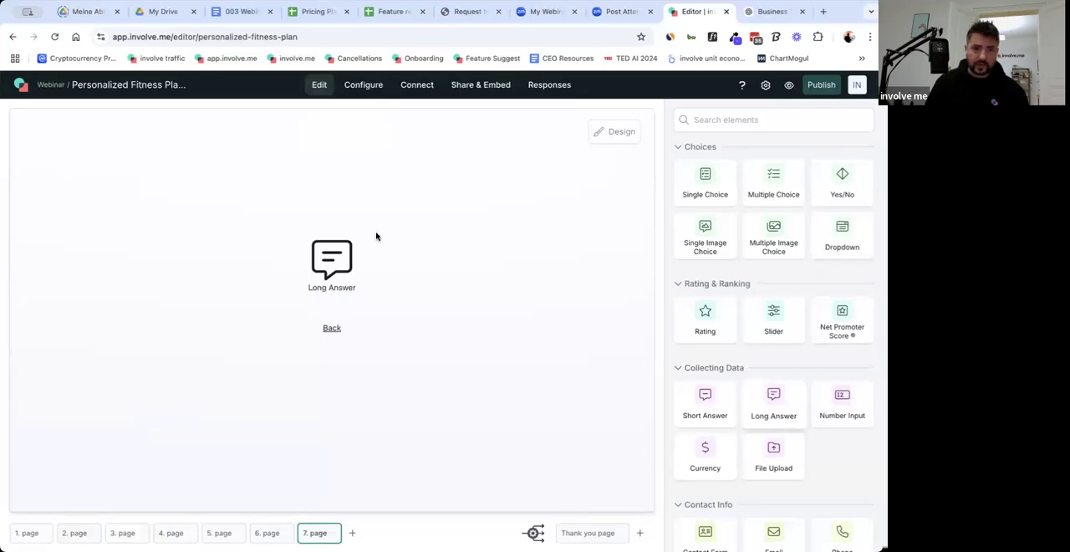
drag(484, 295, 351, 304)
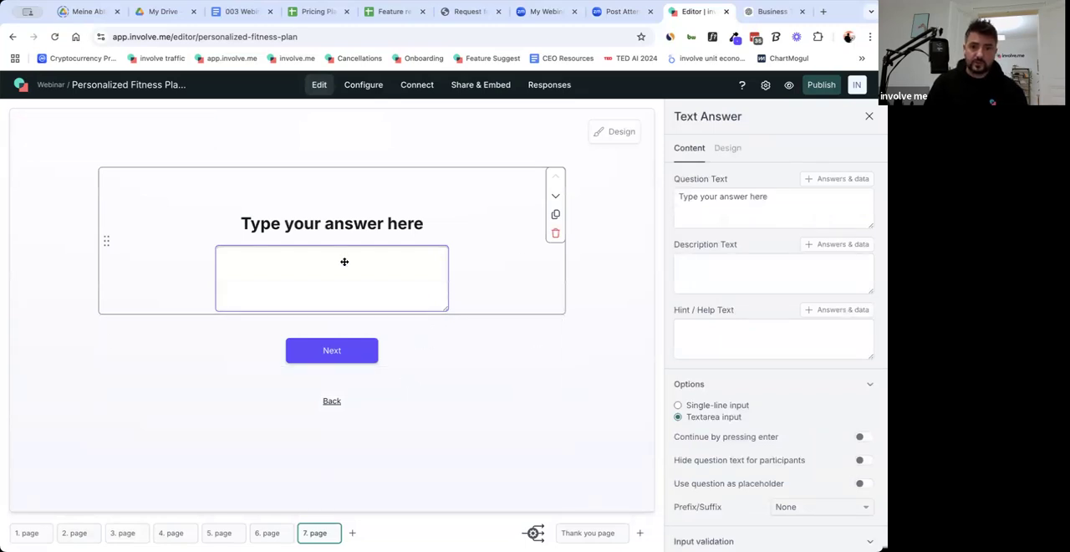
click(750, 209)
key(ctrl+a)
key(ctrl+v)
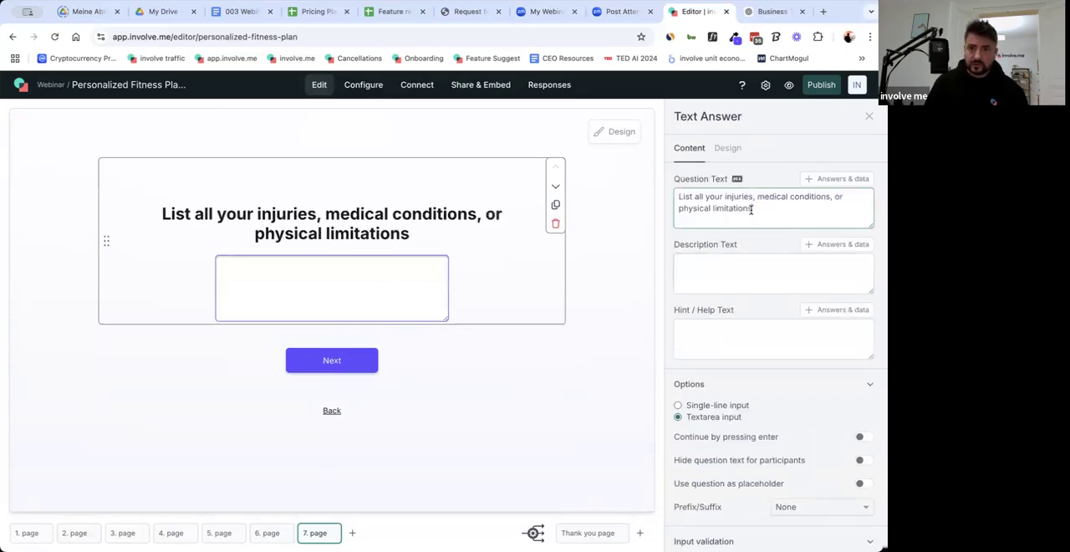
Fill the question's description with "For example, joint issues, back problems, or previous surgeries or similar", copied from the 003 Webinar doc.
click(241, 11)
drag(245, 396, 535, 395)
key(ctrl+c)
click(685, 14)
click(734, 262)
key(ctrl+v)
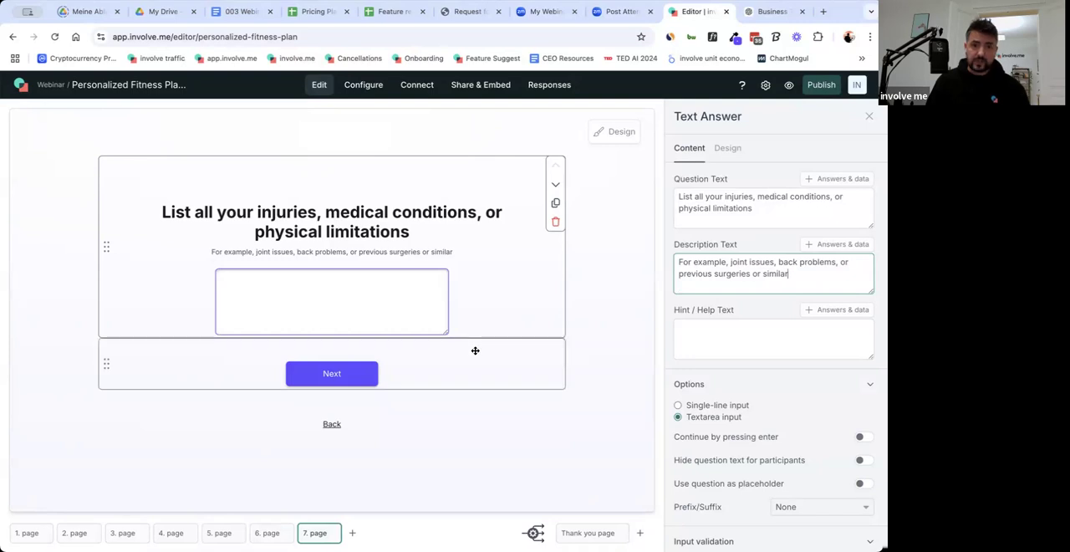
Delete the spacer between the Next button and the Back link on page 7.
click(397, 402)
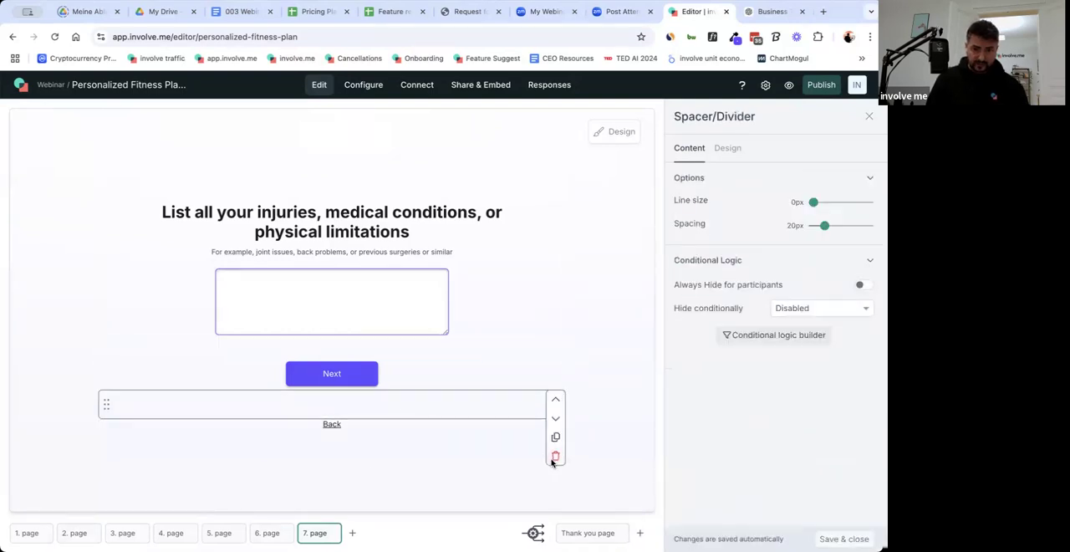
click(555, 455)
click(555, 382)
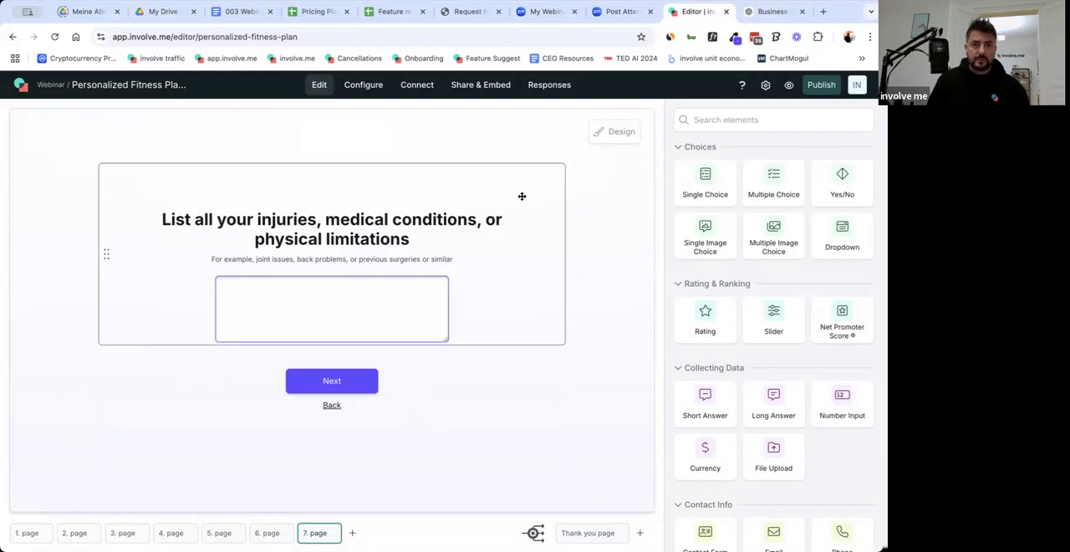
Duplicate page 6 as page 8, placed after the injury list page, and check the order of pages 7 and 8.
click(269, 535)
click(287, 534)
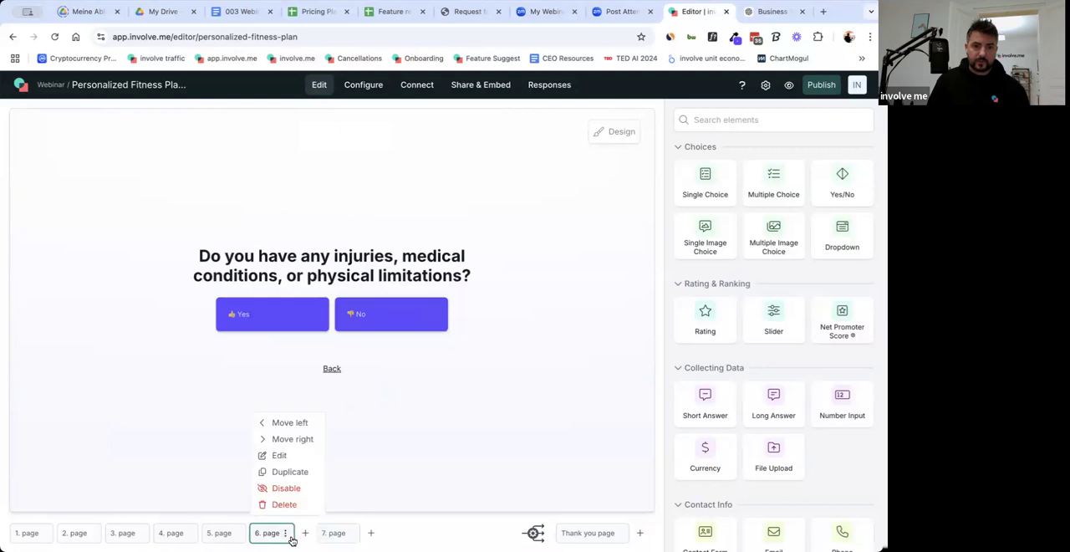
click(297, 472)
click(383, 535)
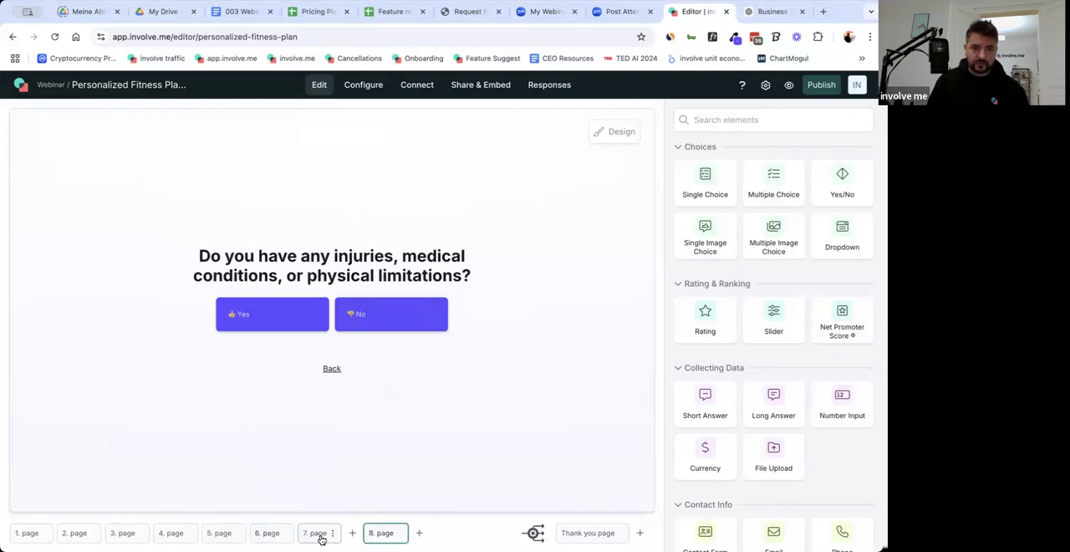
click(318, 536)
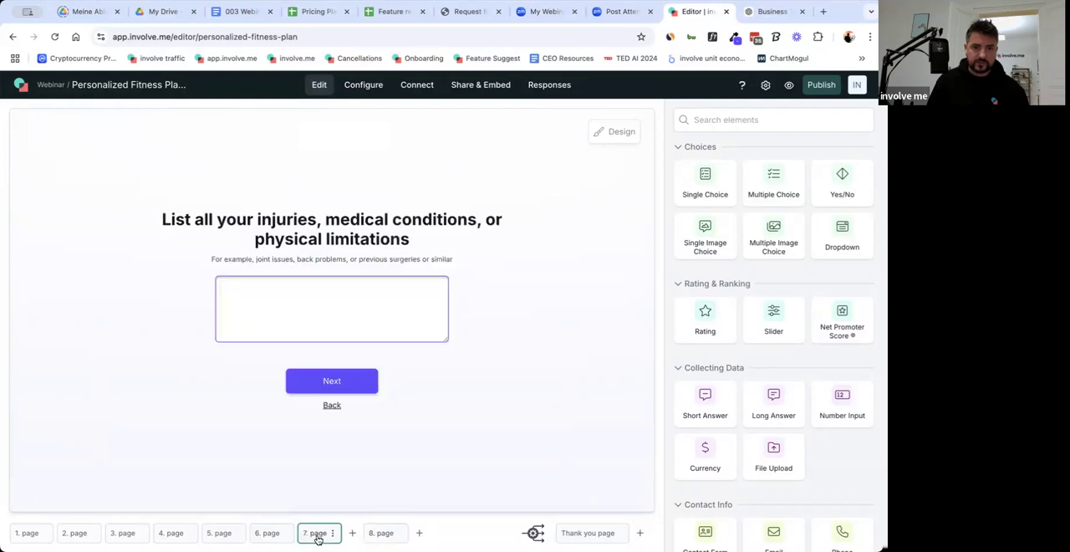
click(361, 534)
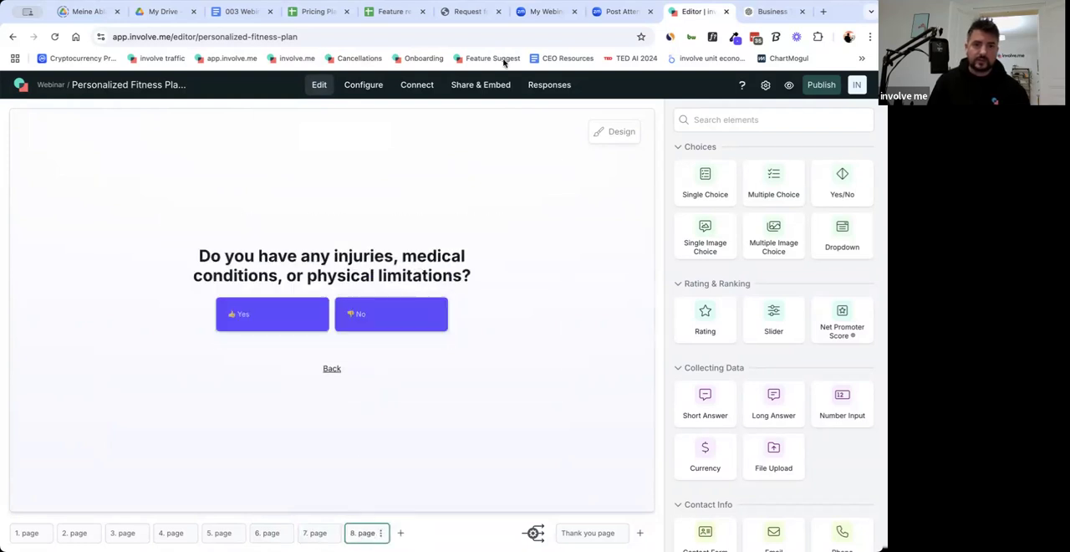
Copy "What types of exercises or activities do you enjoy?" from the 003 Webinar doc and look over its answer options.
click(237, 17)
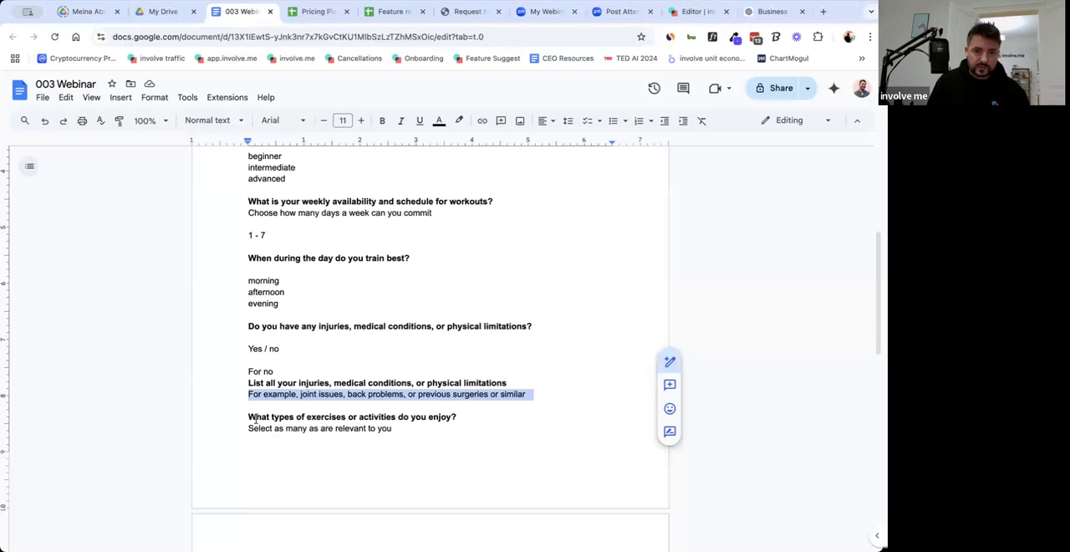
mouse_move(249, 417)
mouse_down()
mouse_move(456, 417)
mouse_move(249, 416)
mouse_up()
key(ctrl+c)
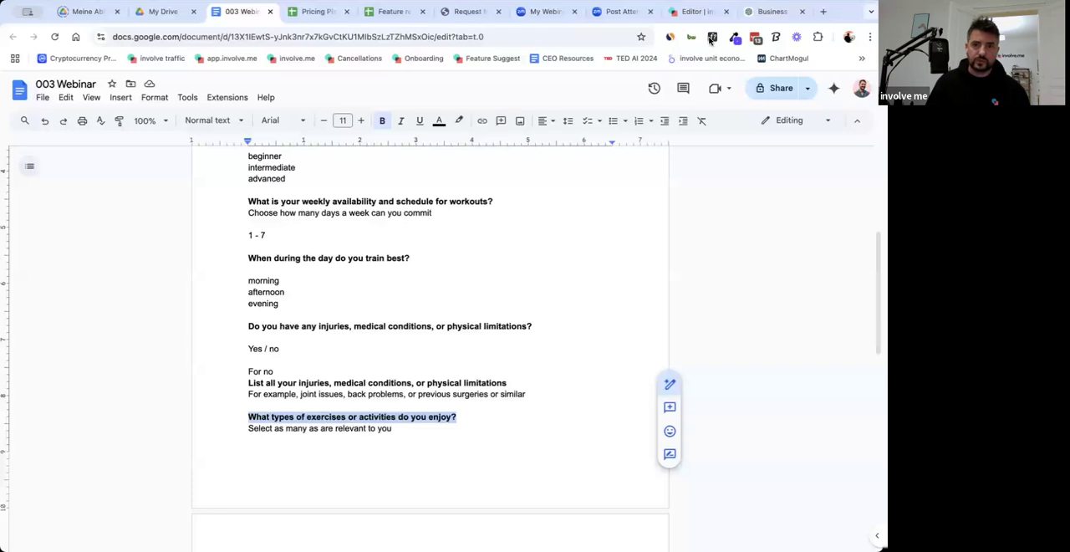
scroll(460, 449, down, 5)
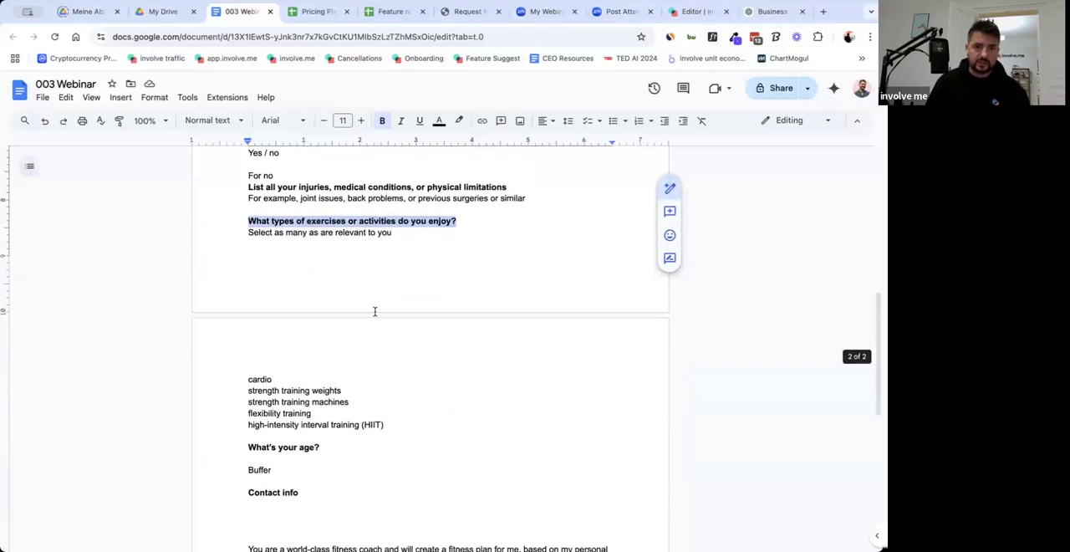
Delete the "Do you have any injuries, medical conditions, or physical limitations?" question from page 8 in the involve.me editor.
click(696, 13)
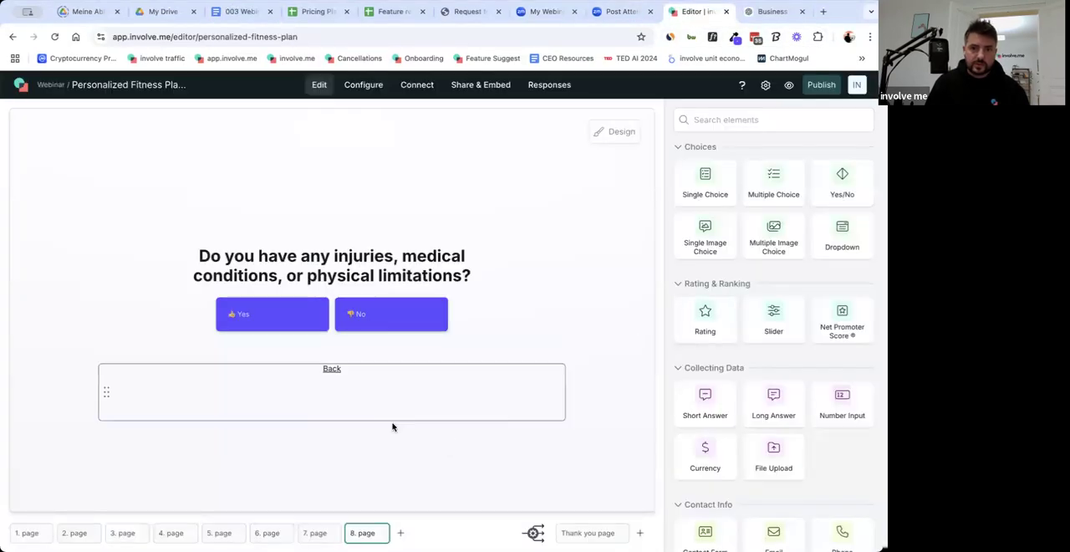
click(387, 251)
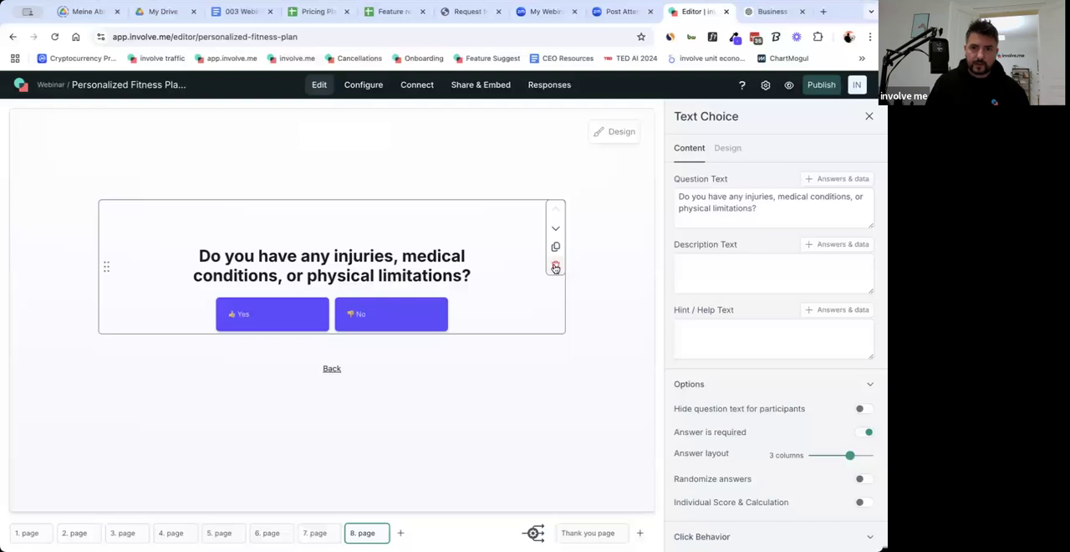
click(226, 21)
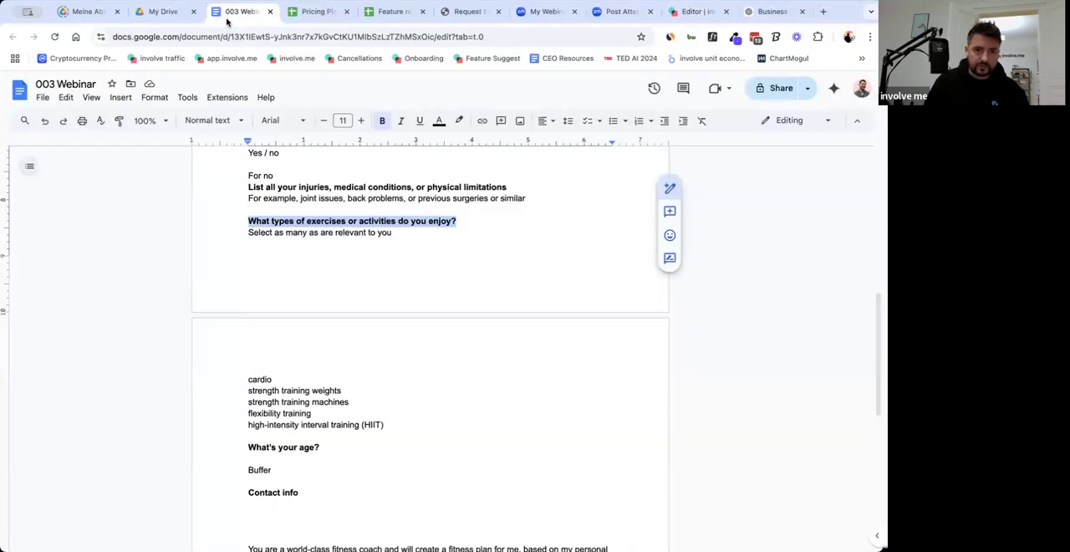
click(690, 14)
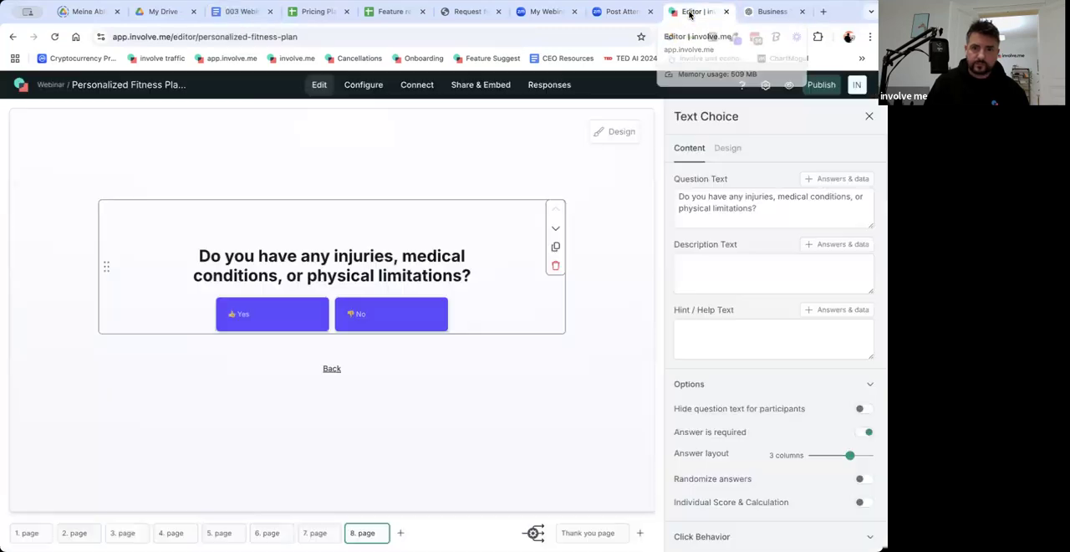
click(556, 268)
click(557, 376)
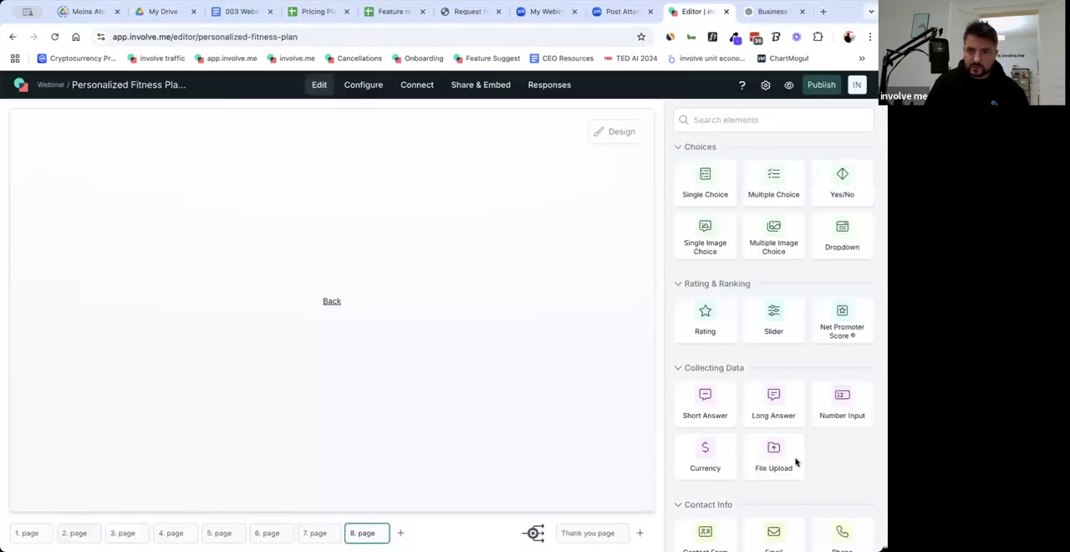
Add a Multiple Image Choice element above the Back link with the question "What types of exercises or activities do you enjoy?".
scroll(780, 443, down, 4)
scroll(781, 441, up, 4)
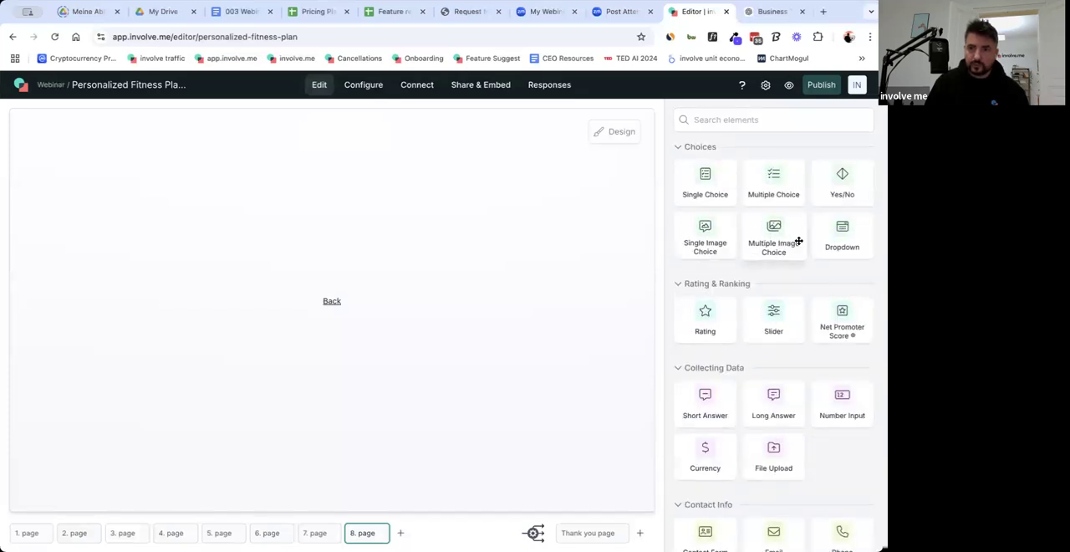
drag(356, 261, 330, 275)
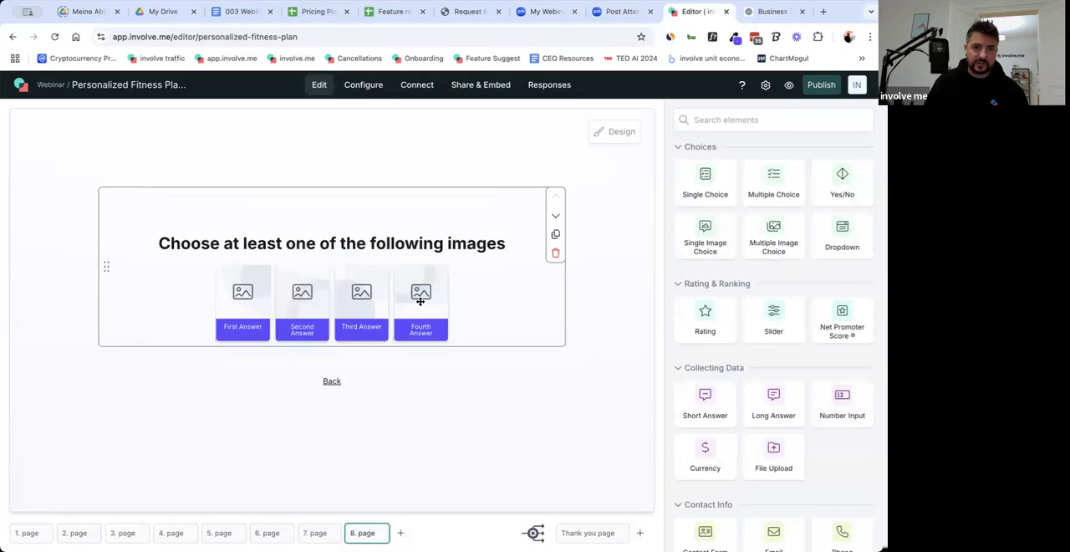
triple_click(732, 211)
key(ctrl+v)
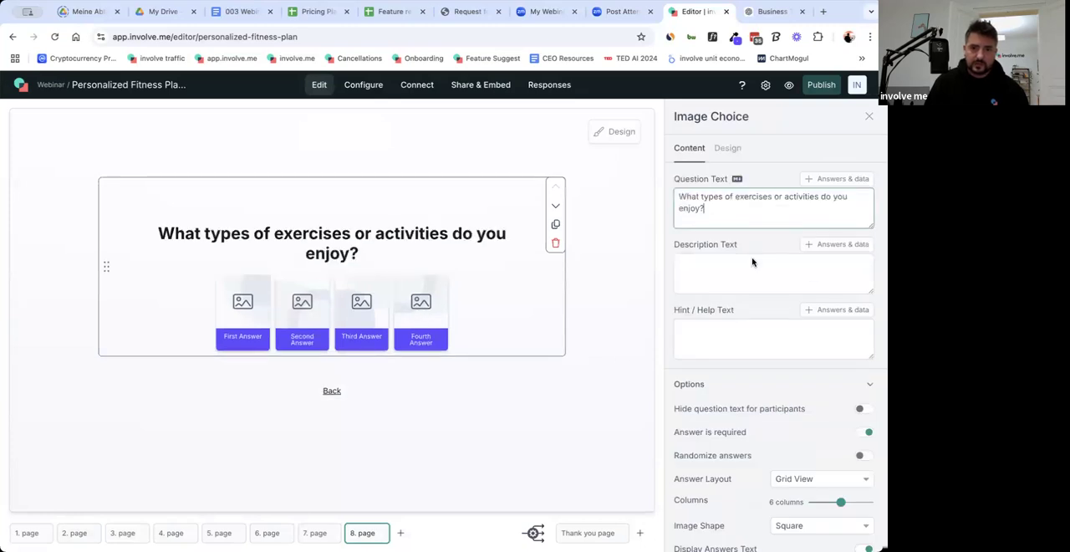
Fill the question's description with "Select as many as are relevant to you", copied from the 003 Webinar doc.
click(235, 12)
drag(246, 233, 399, 234)
key(ctrl+c)
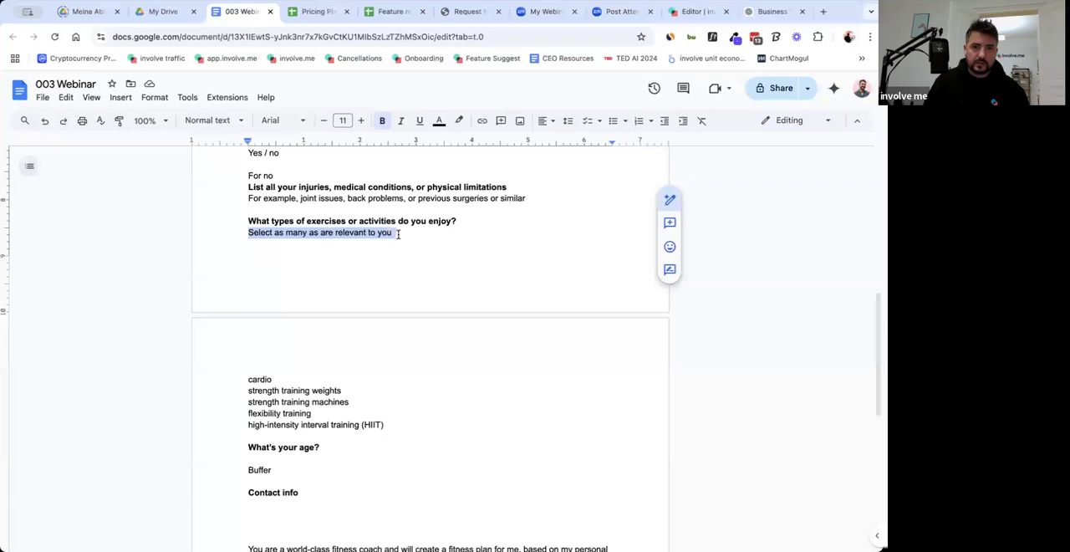
click(694, 11)
click(758, 281)
key(ctrl+v)
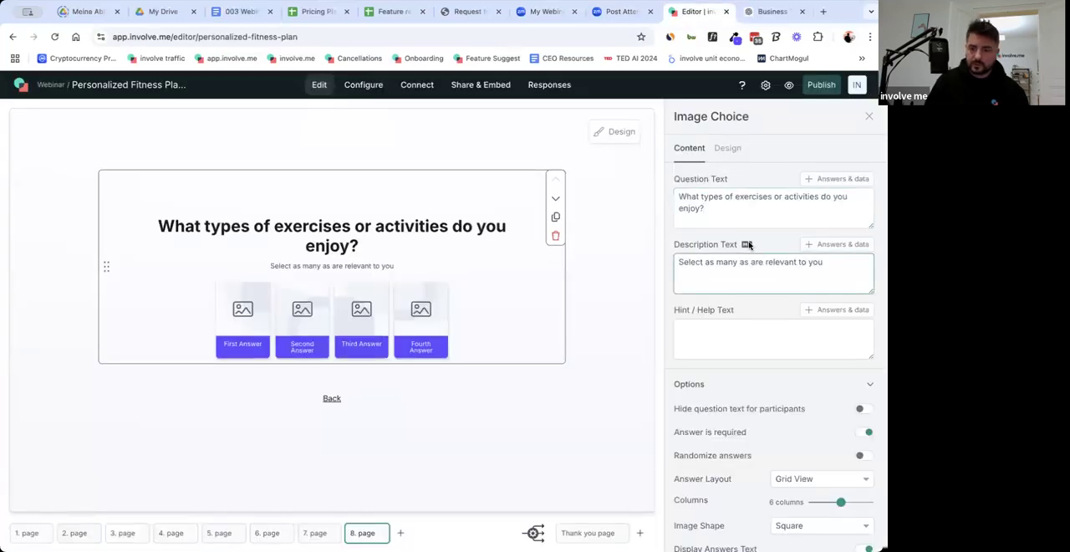
Set the question size to Small in the funnel's global design settings.
click(632, 132)
click(720, 159)
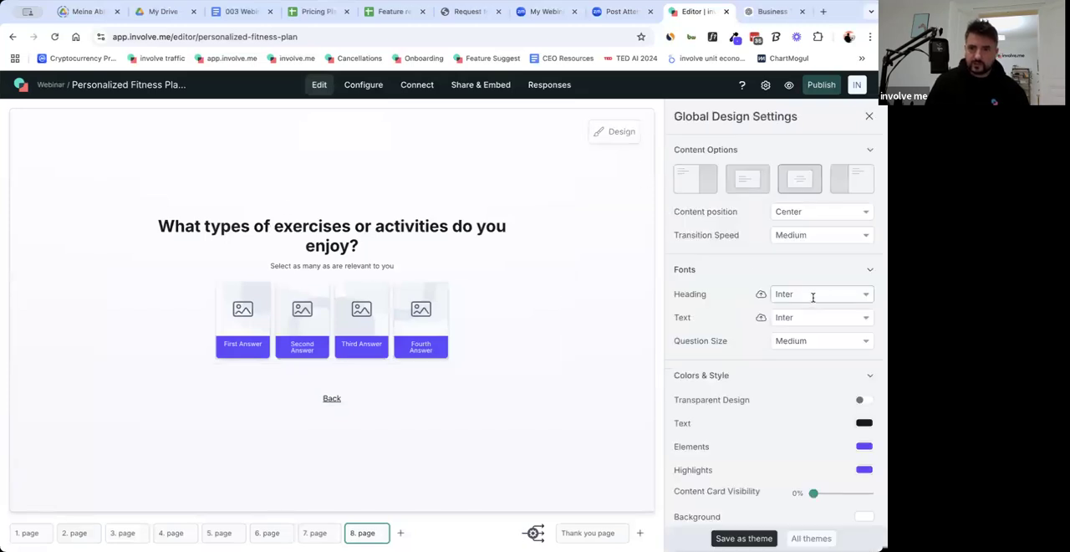
click(806, 343)
click(819, 284)
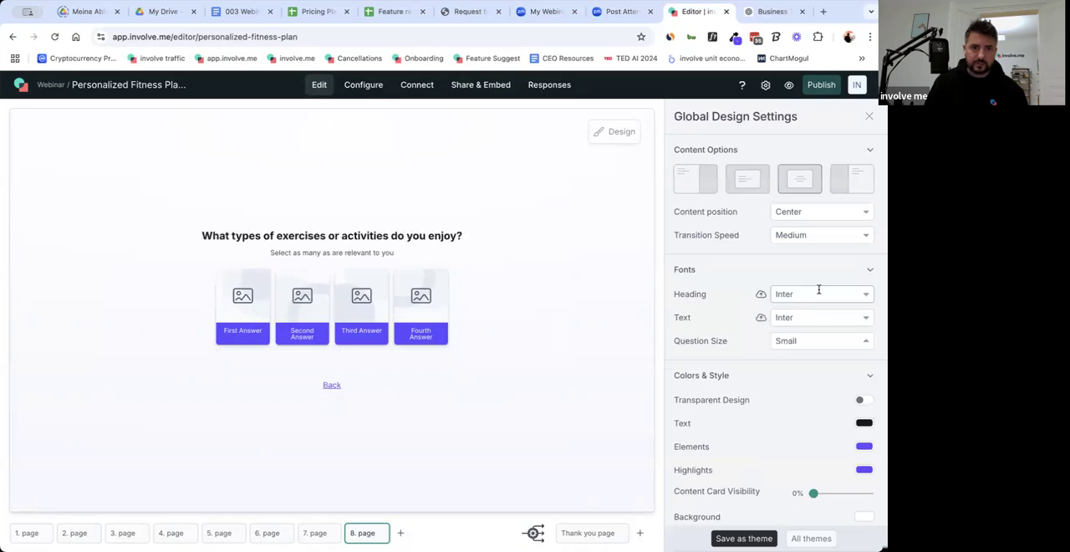
click(598, 273)
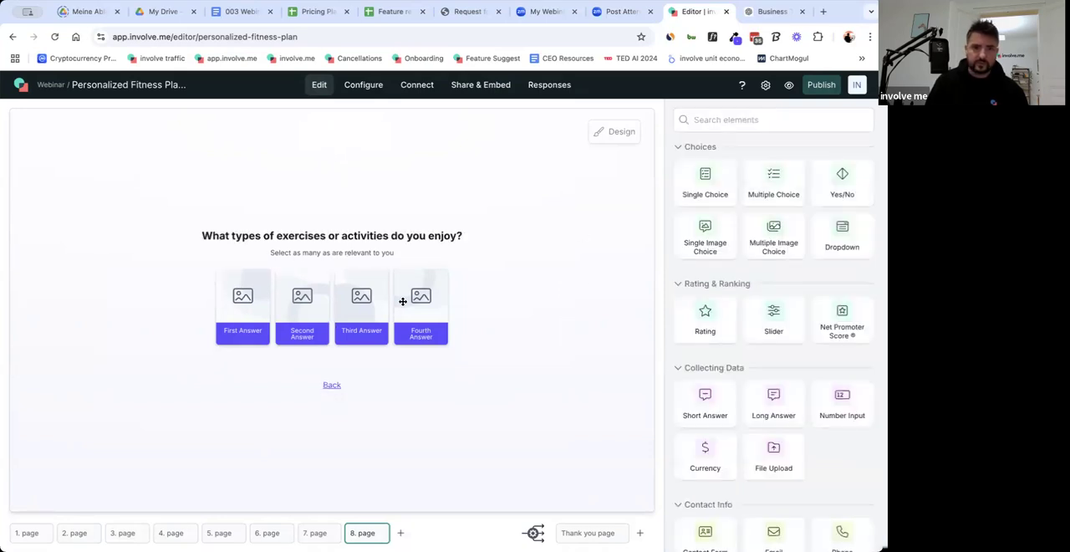
Rename the image choice's first answer as "cardio", copied from the 003 Webinar doc.
click(547, 318)
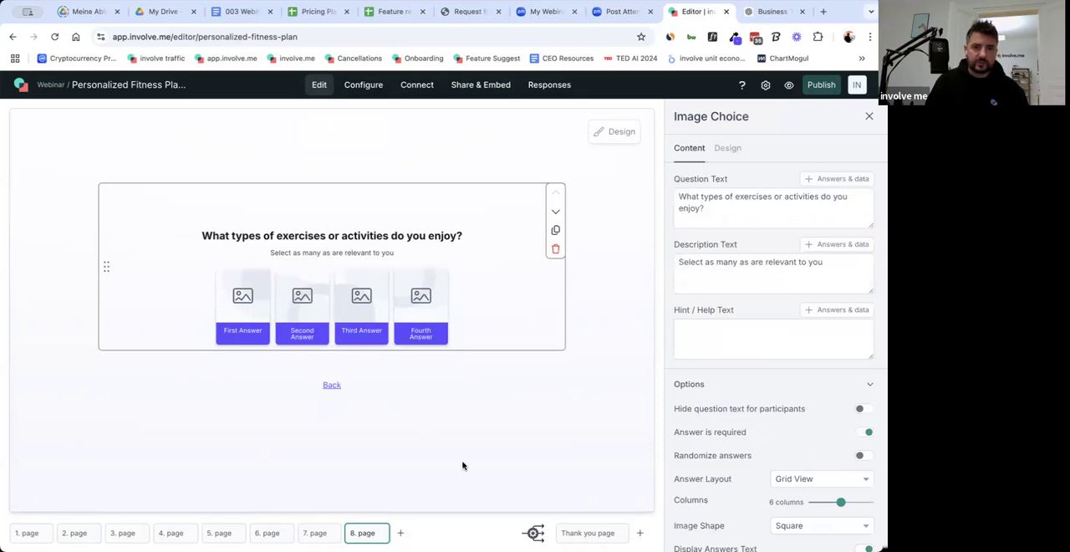
click(258, 6)
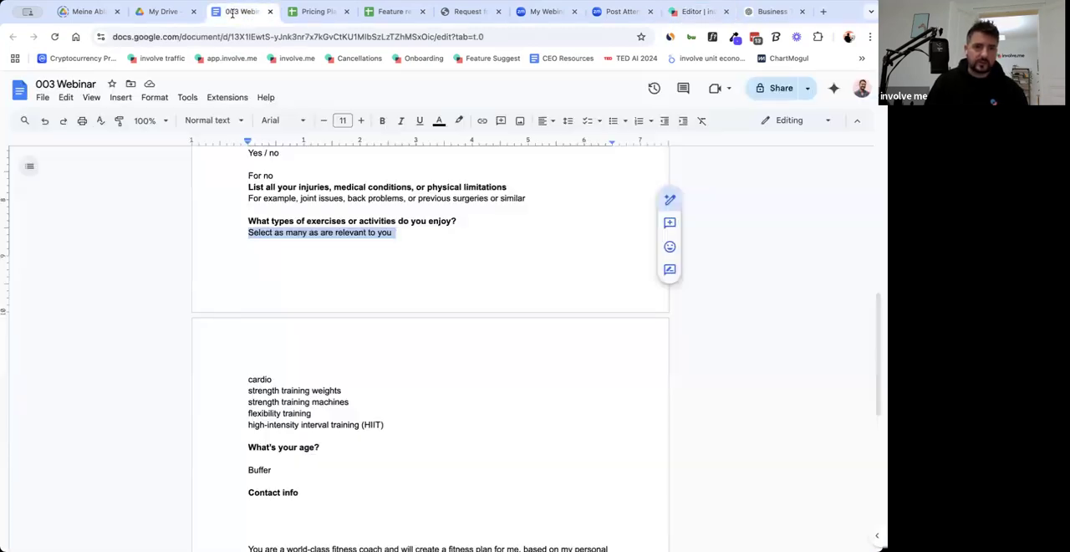
double_click(262, 381)
key(ctrl+c)
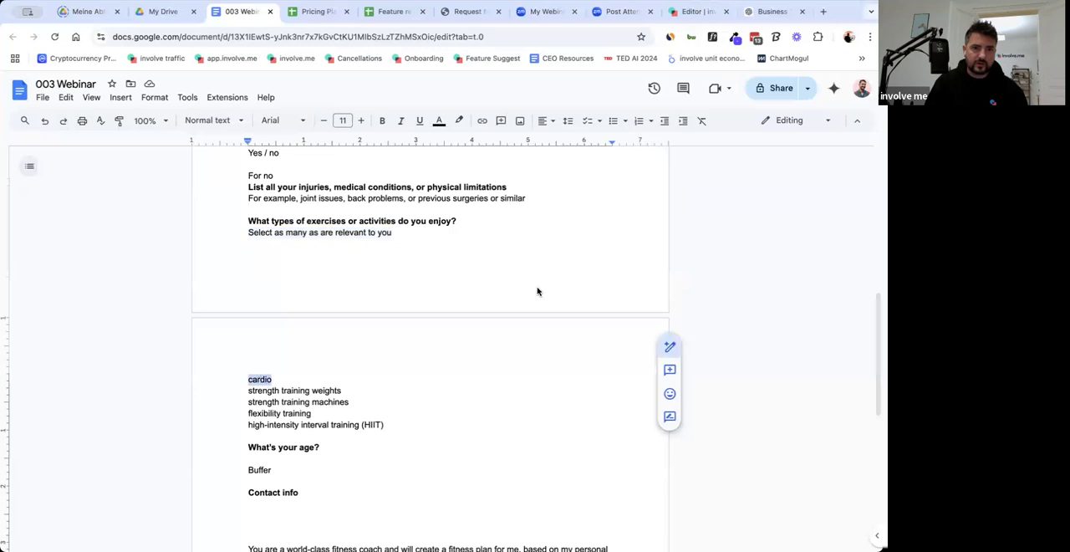
click(694, 11)
scroll(748, 460, down, 5)
click(752, 344)
key(ctrl+a)
key(ctrl+v)
Rename the second answer as "strength training weights", copied from the 003 Webinar doc.
click(237, 13)
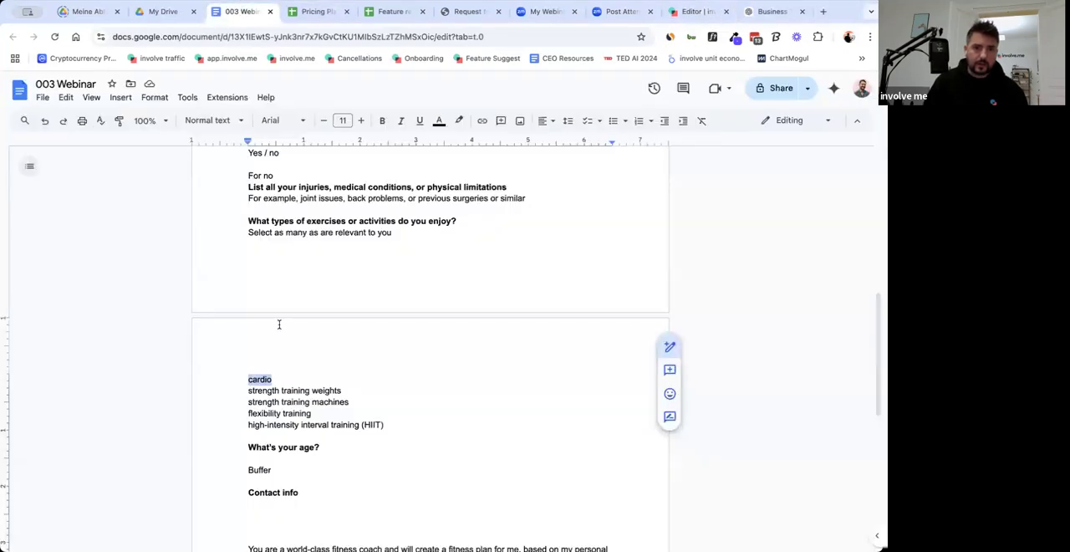
drag(246, 391, 343, 393)
key(ctrl+c)
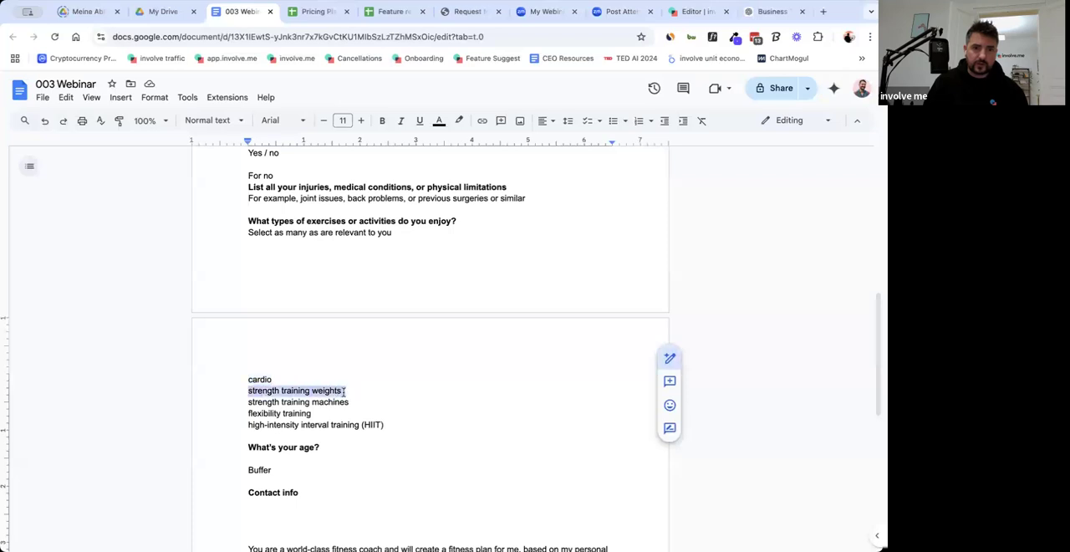
click(694, 12)
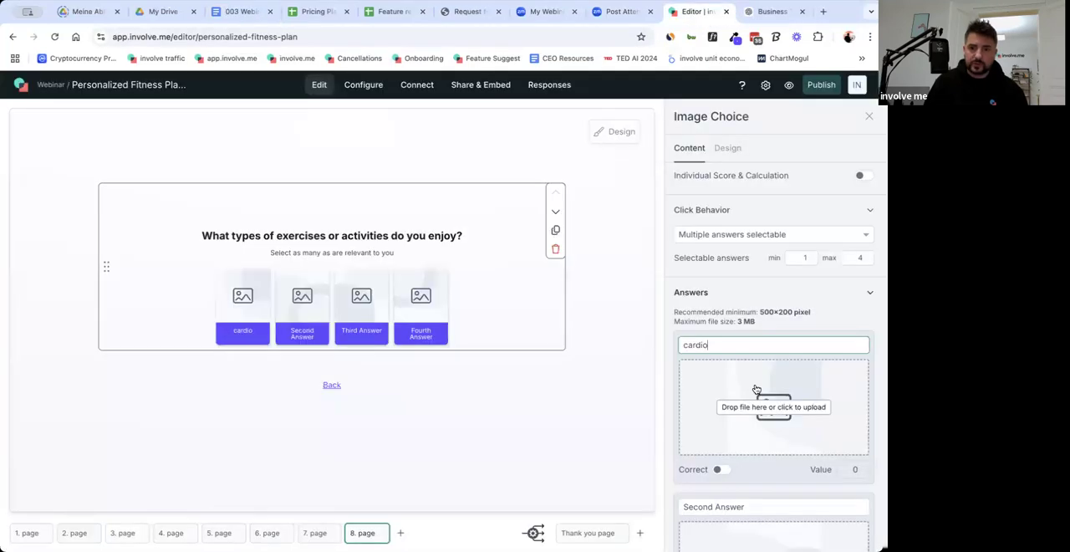
scroll(724, 348, down, 3)
scroll(724, 348, down, 1)
triple_click(722, 197)
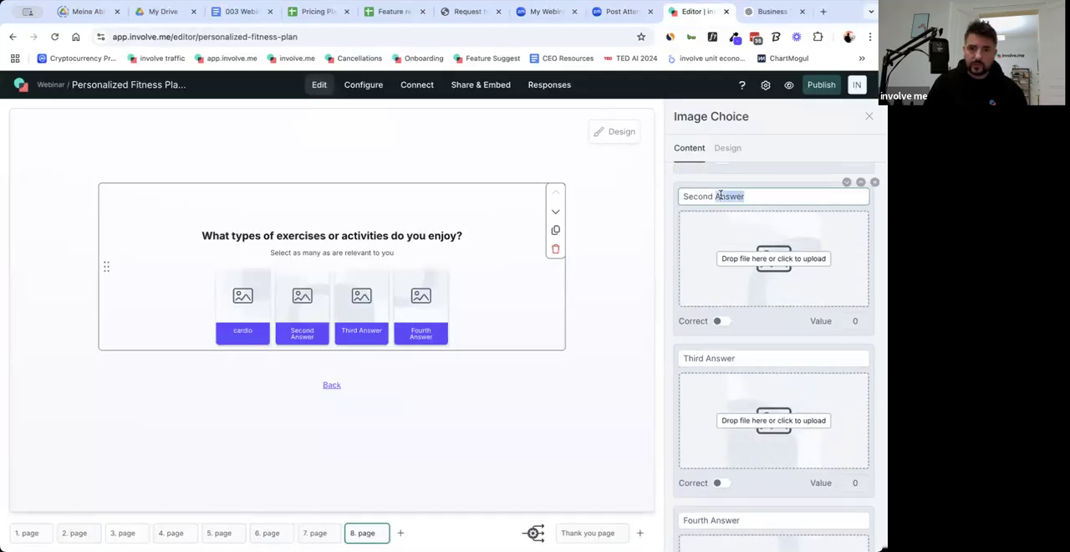
key(ctrl+v)
Rename the third answer as "strength training machines", copied from the 003 Webinar doc.
click(239, 11)
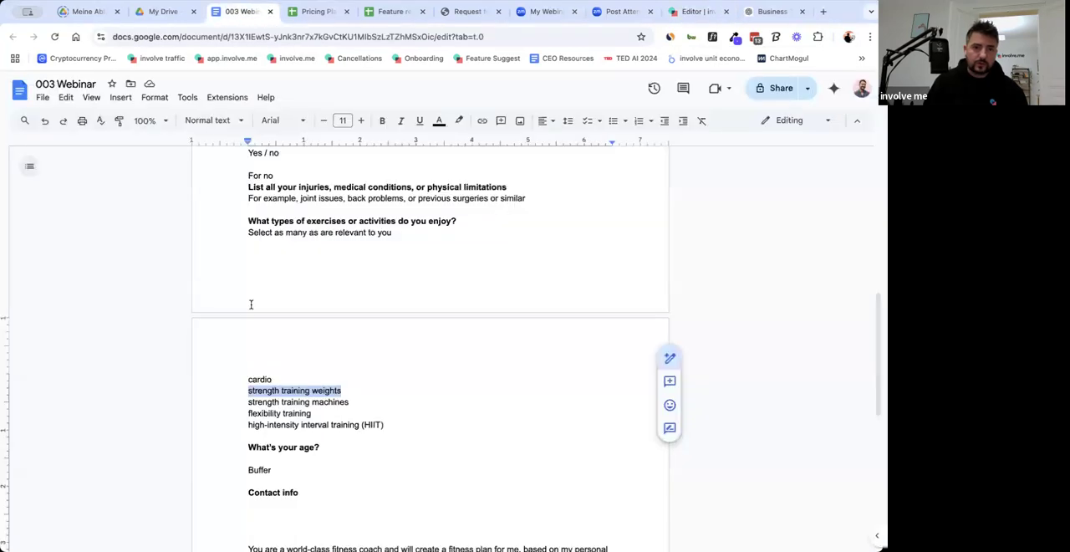
drag(246, 401, 354, 401)
key(ctrl+c)
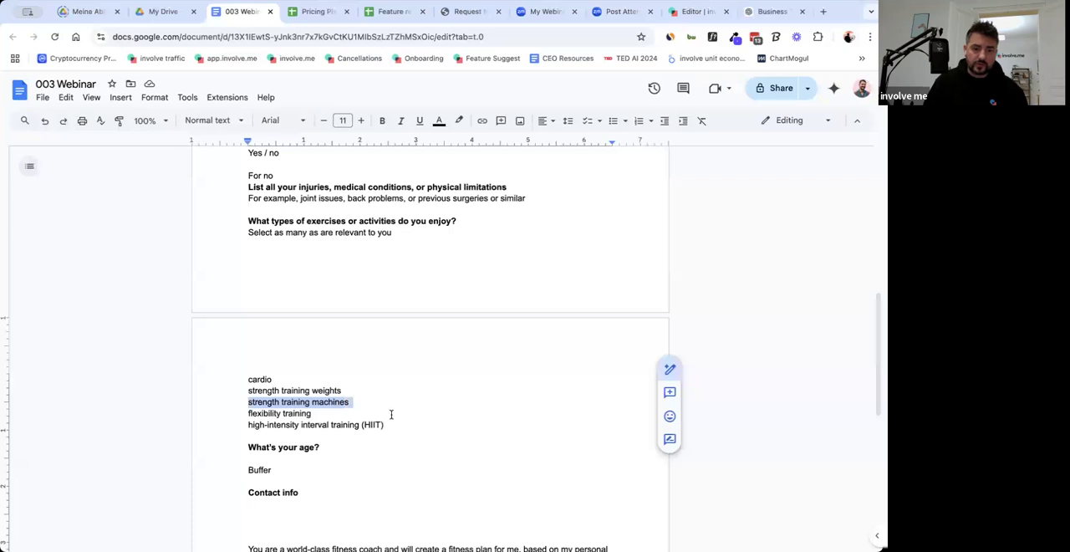
click(683, 19)
triple_click(712, 361)
key(ctrl+v)
Rename the fourth answer as "flexibility training", copied from the 003 Webinar doc.
click(234, 13)
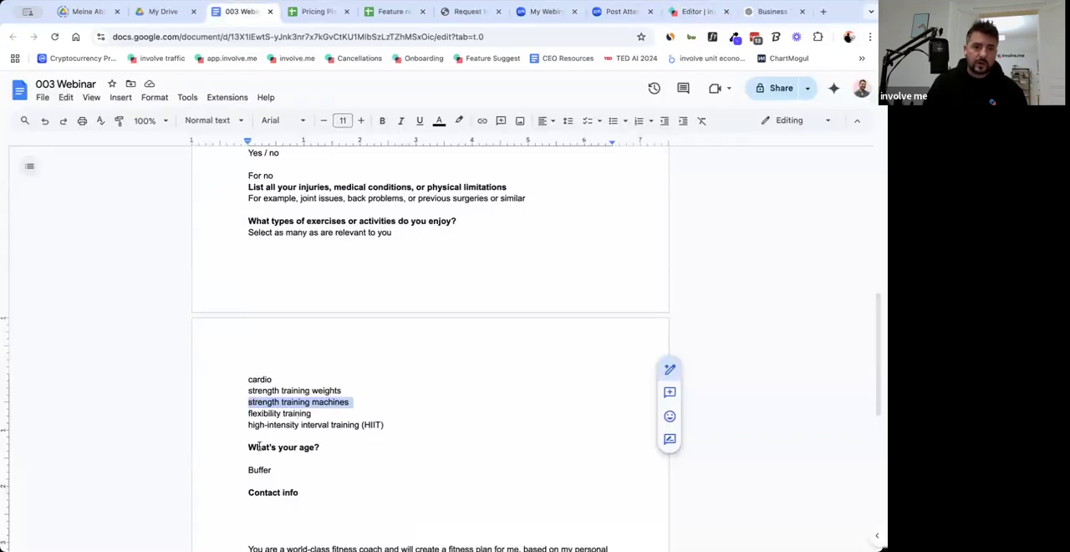
drag(247, 413, 315, 414)
key(ctrl+c)
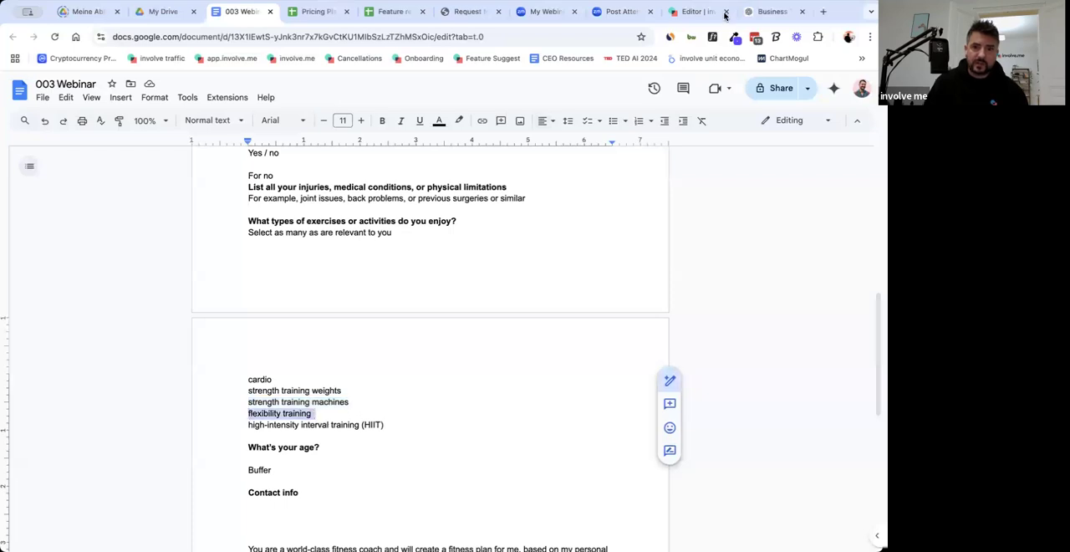
click(685, 18)
scroll(717, 443, down, 3)
click(725, 352)
key(ctrl+a)
key(ctrl+v)
Add a fifth answer "high-intensity interval training (HIIT)" copied from the 003 Webinar doc, and set the answer grid to 5 columns.
click(239, 12)
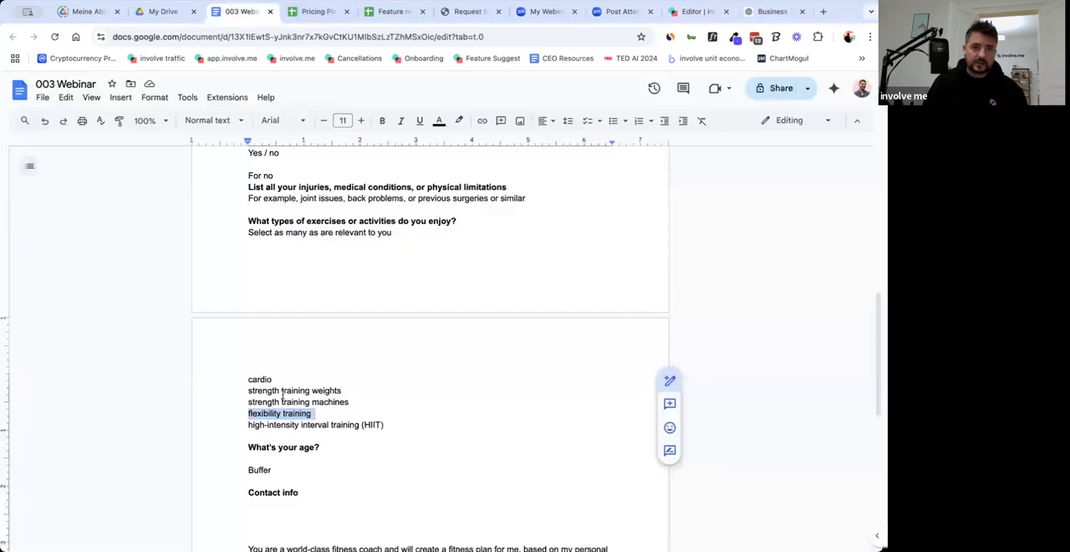
drag(247, 425, 394, 424)
key(ctrl+c)
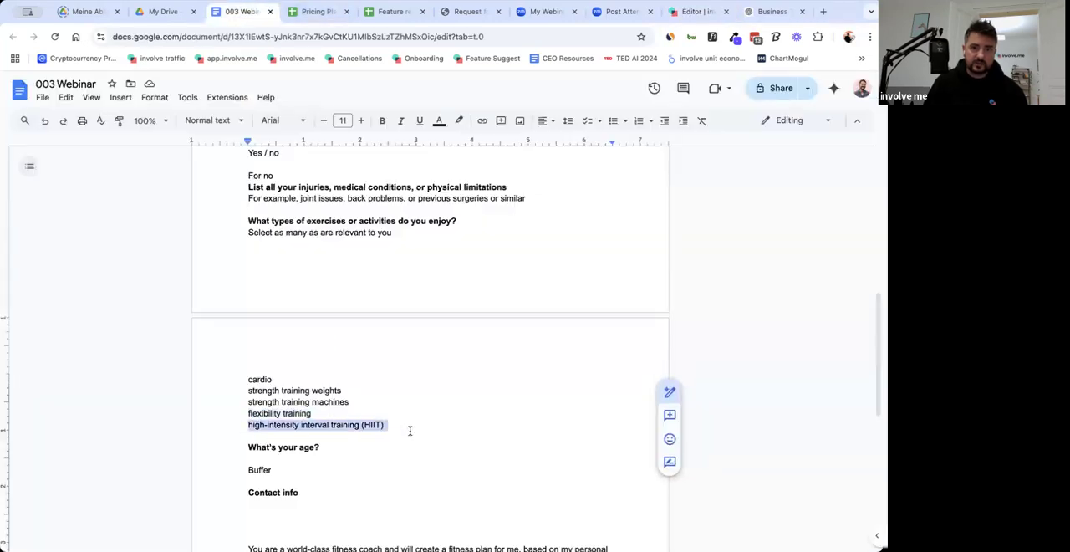
click(685, 14)
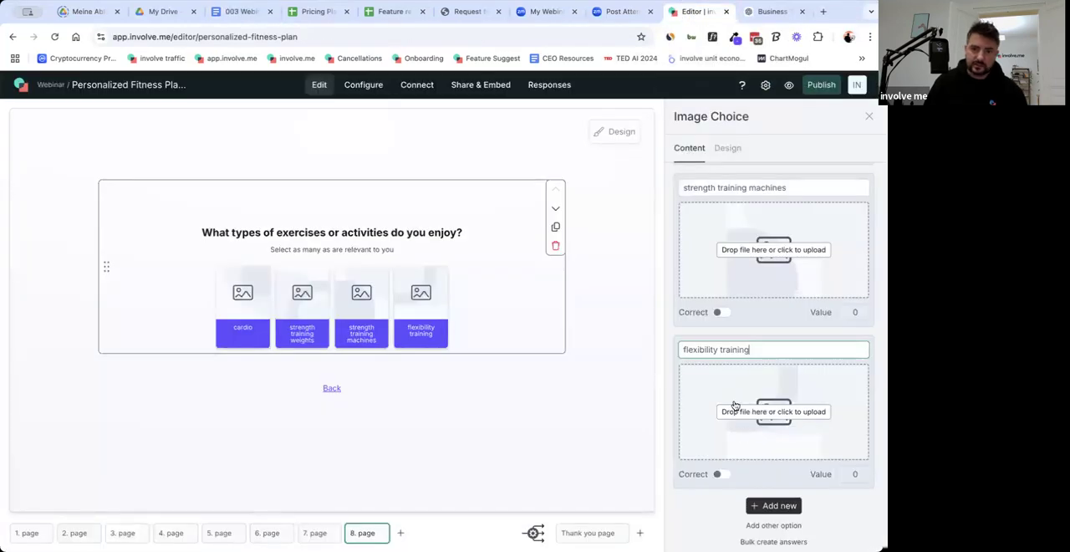
scroll(741, 409, down, 2)
click(769, 442)
triple_click(745, 444)
key(ctrl+v)
scroll(769, 427, up, 10)
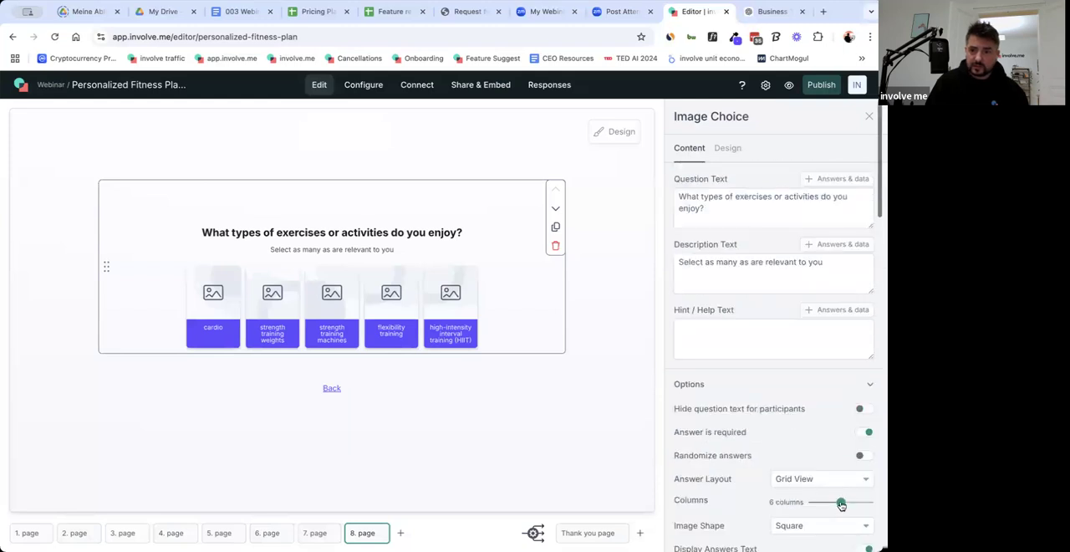
click(834, 505)
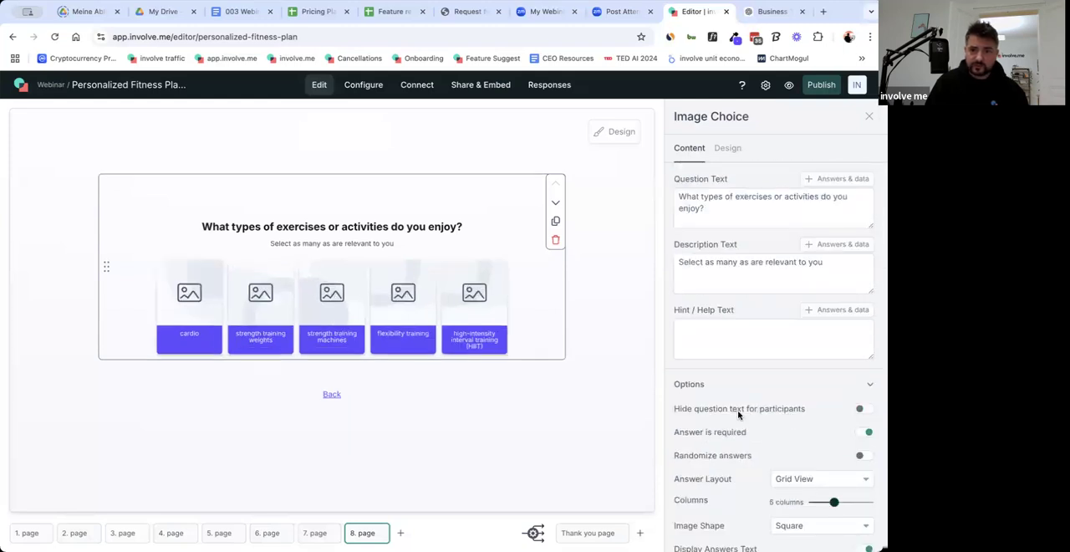
Give the cardio answer the running person icon, found by searching the icon library for "run".
scroll(738, 414, down, 3)
scroll(735, 416, down, 1)
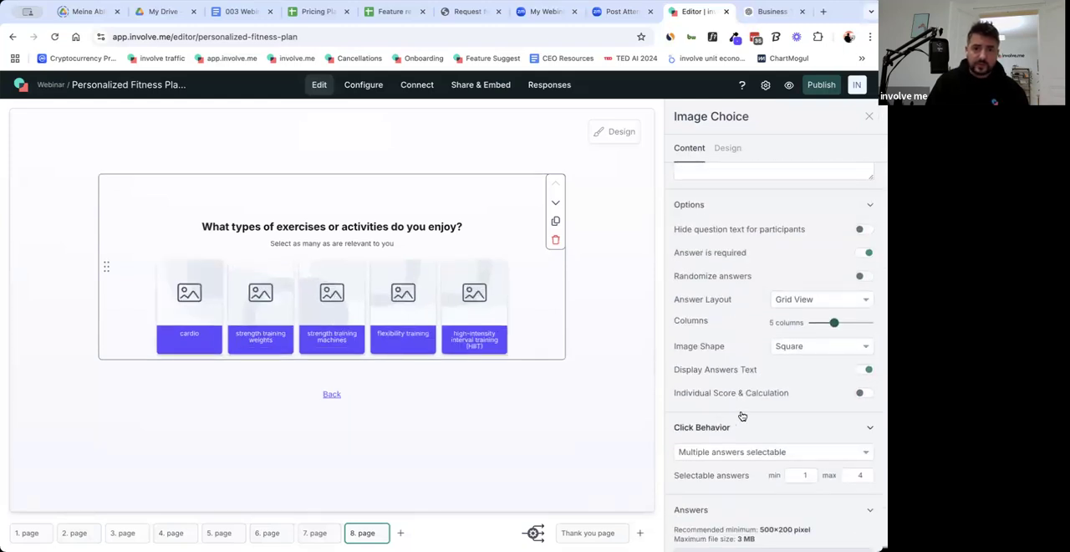
scroll(741, 416, down, 5)
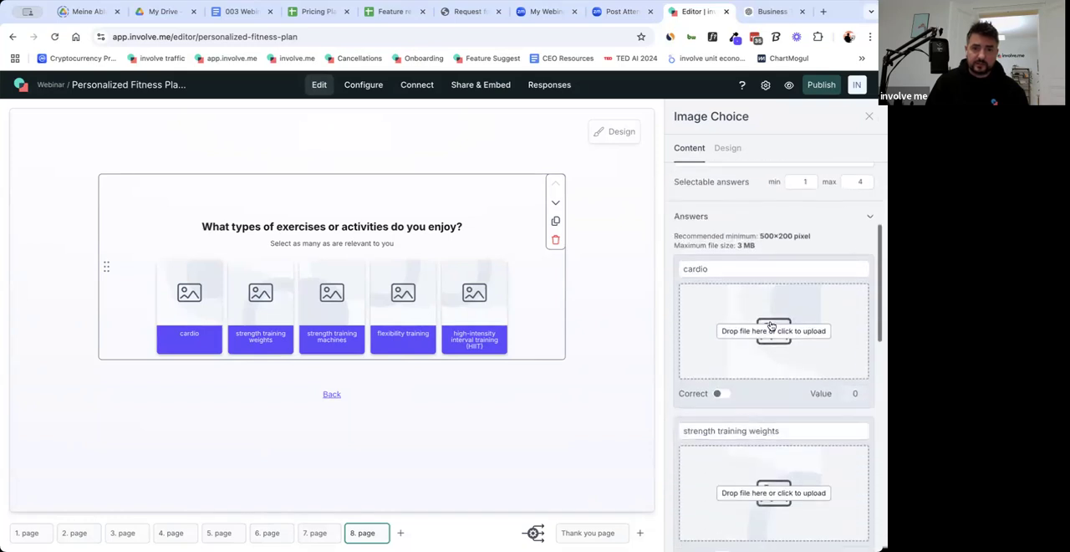
click(762, 339)
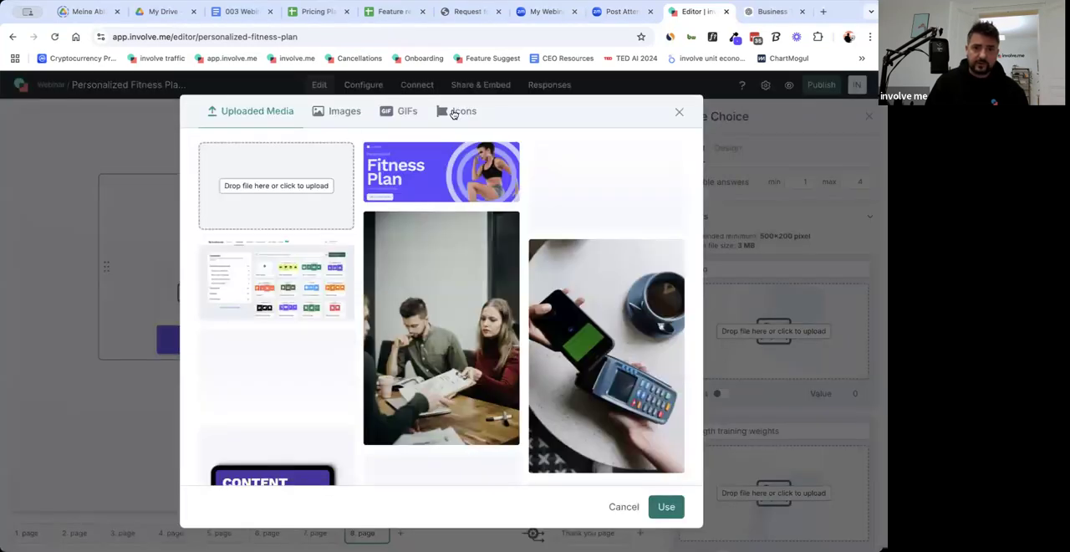
click(454, 112)
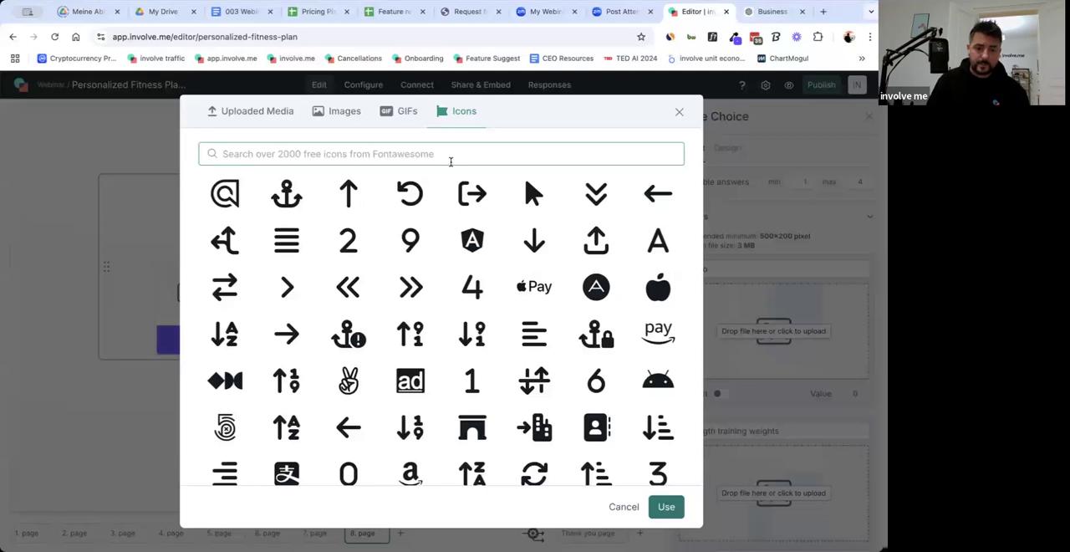
text(run)
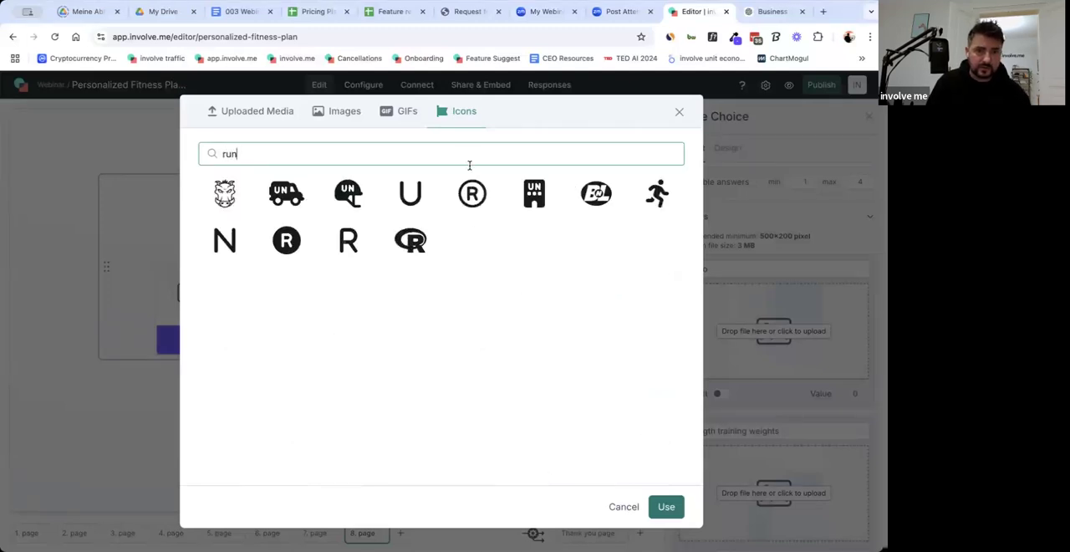
double_click(657, 199)
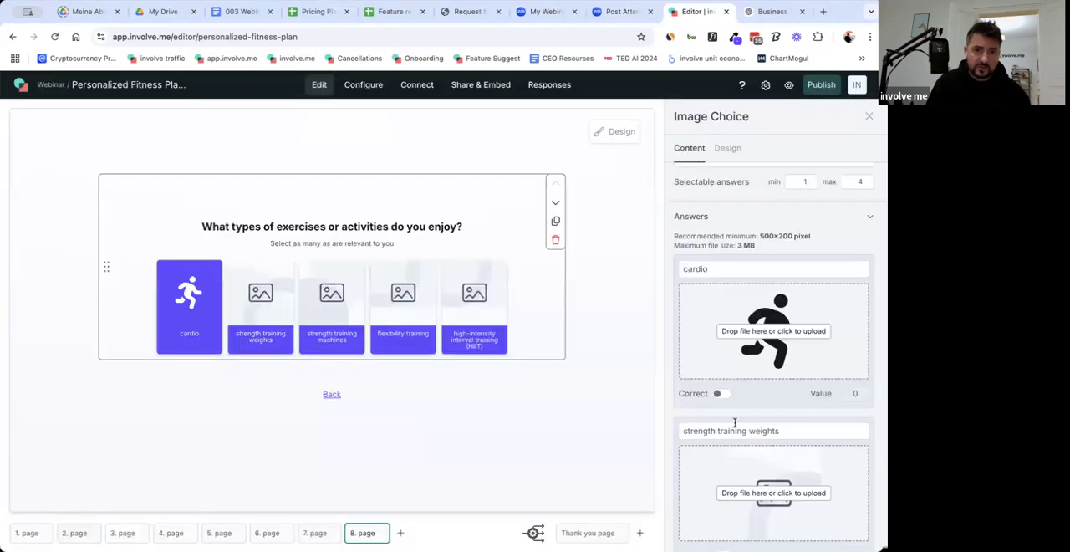
Give the "strength training weights" answer the dumbbell icon, found by searching the icon library for "stre".
scroll(778, 418, down, 1)
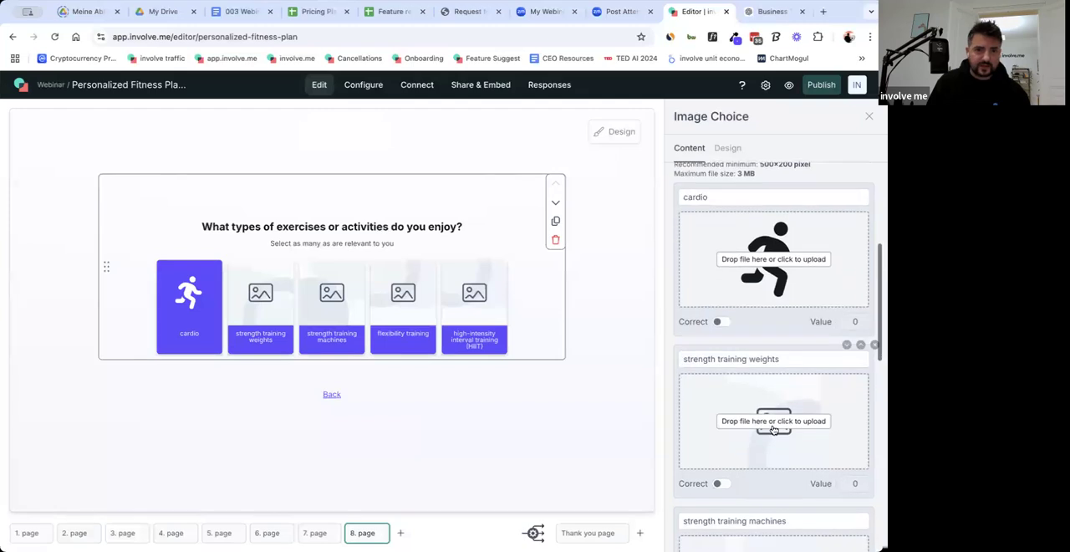
click(774, 426)
click(453, 115)
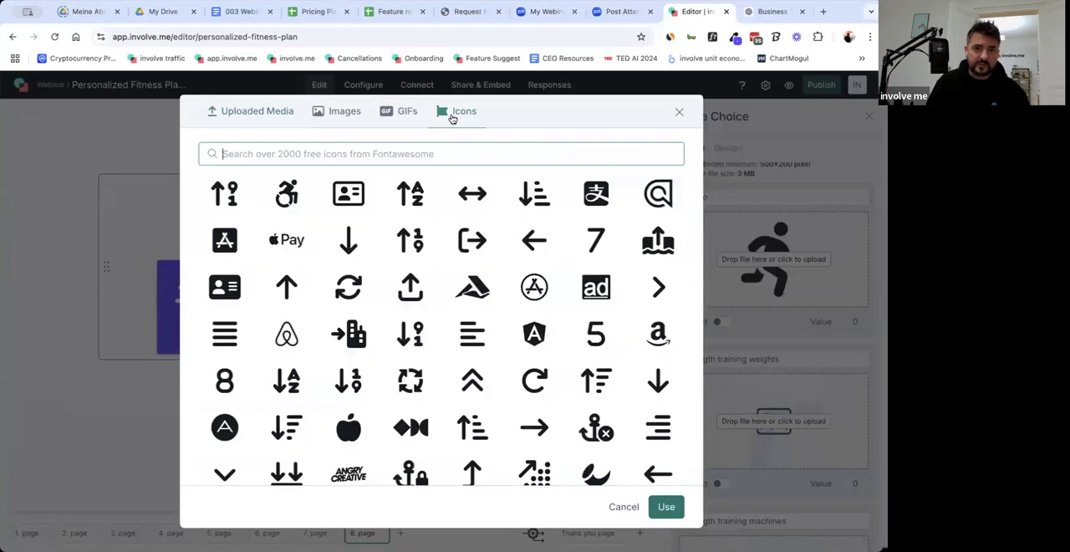
text(weigth)
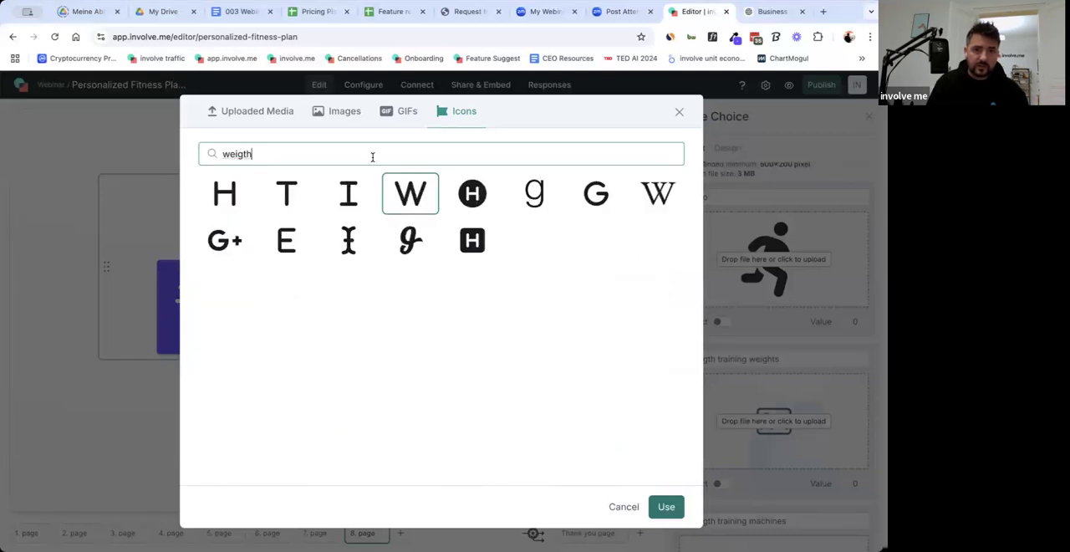
key(ctrl+a)
text(stre)
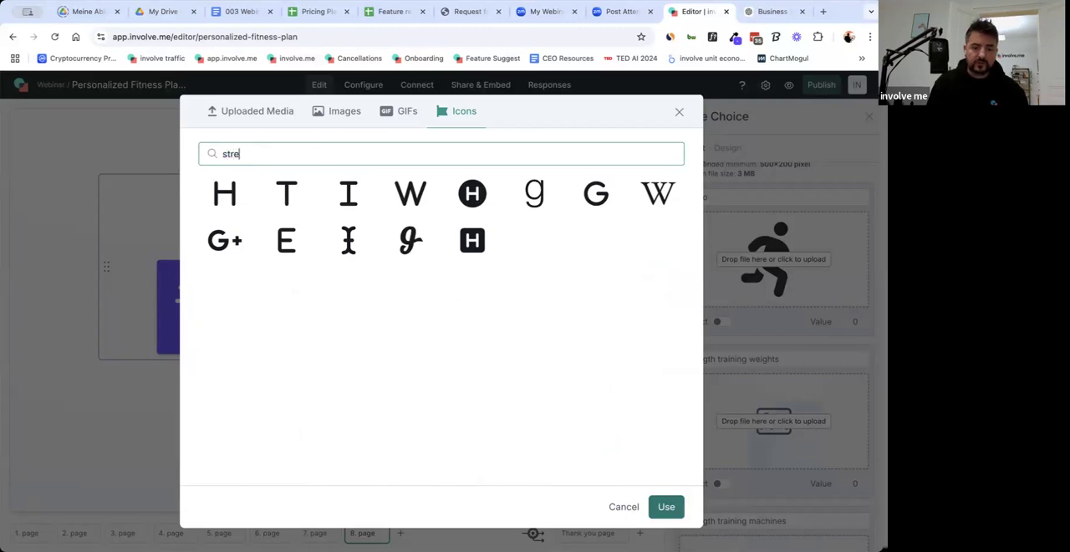
text(g)
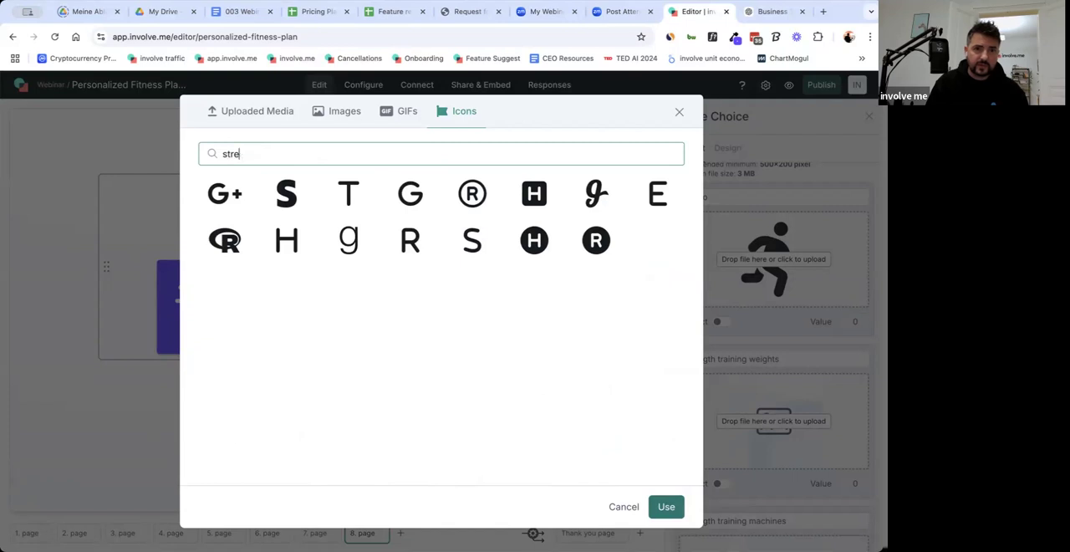
click(287, 193)
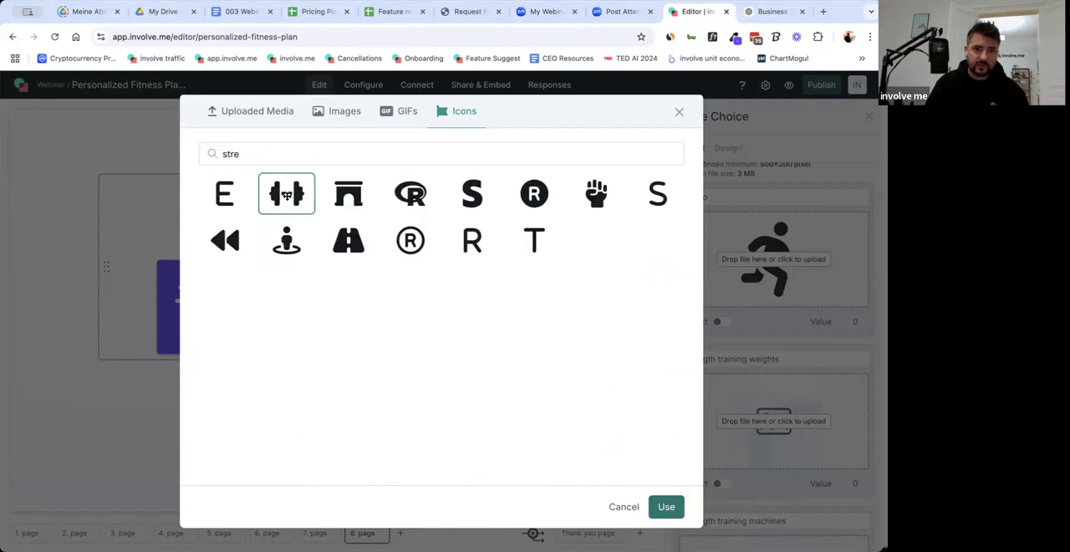
click(667, 506)
Search the icon library for "machin" to find an icon for the "strength training machines" answer.
scroll(795, 446, down, 4)
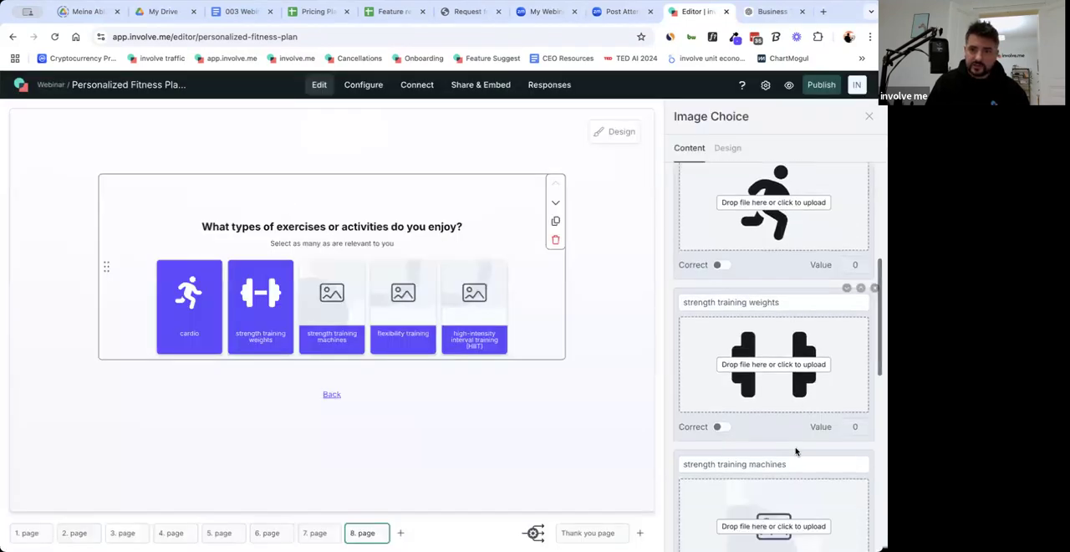
click(774, 376)
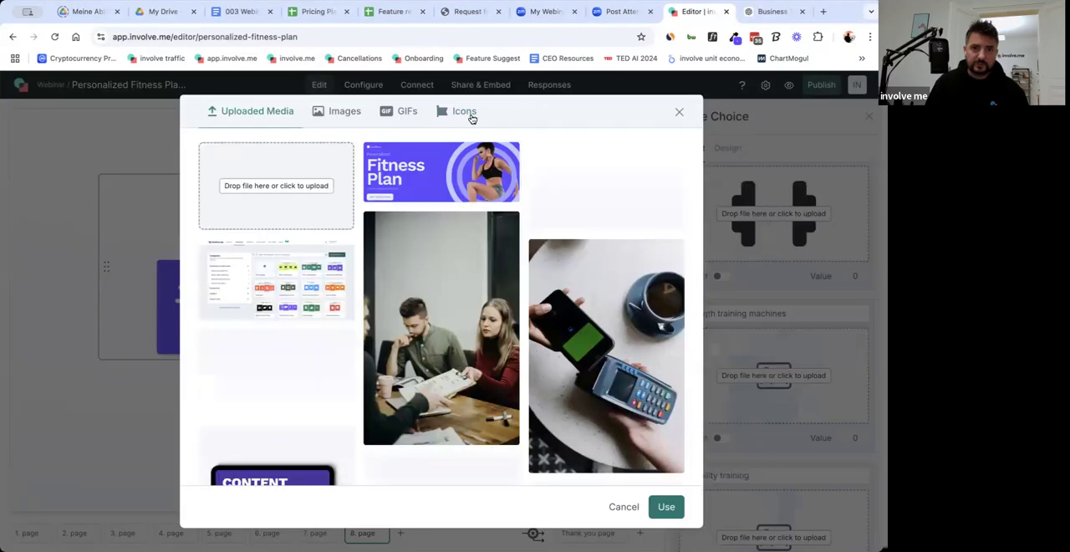
click(465, 112)
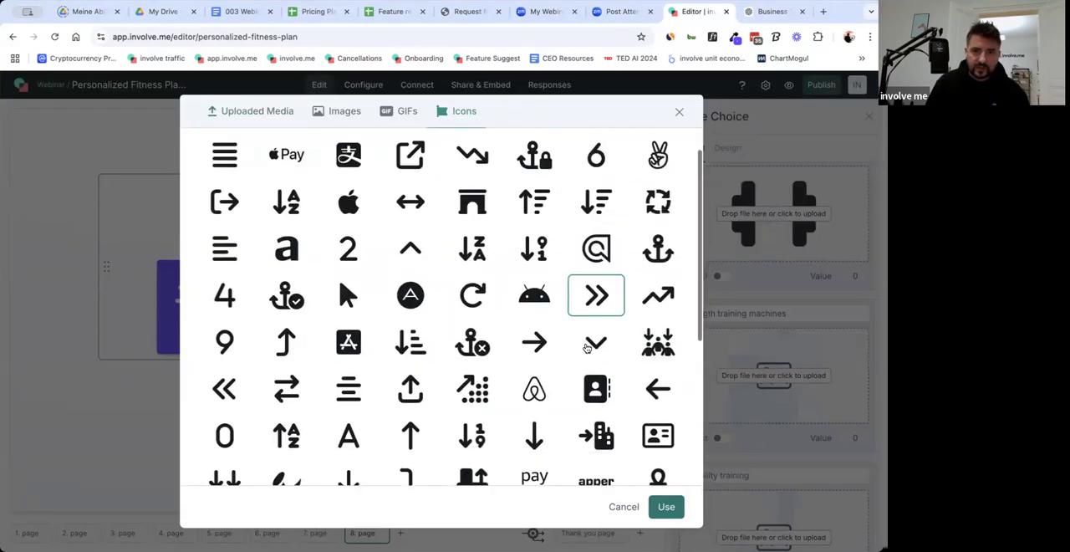
scroll(585, 326, down, 1)
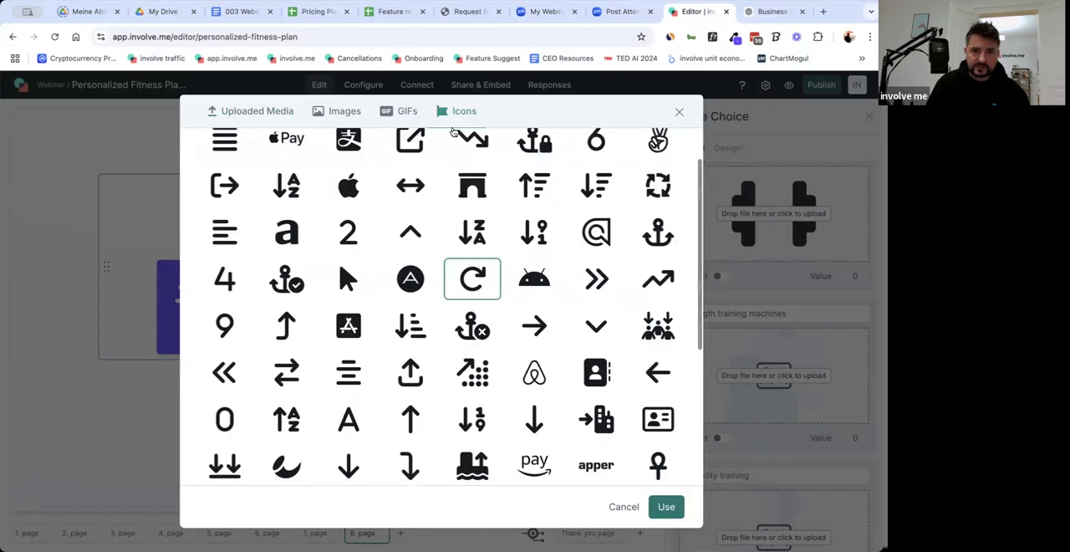
scroll(481, 301, up, 1)
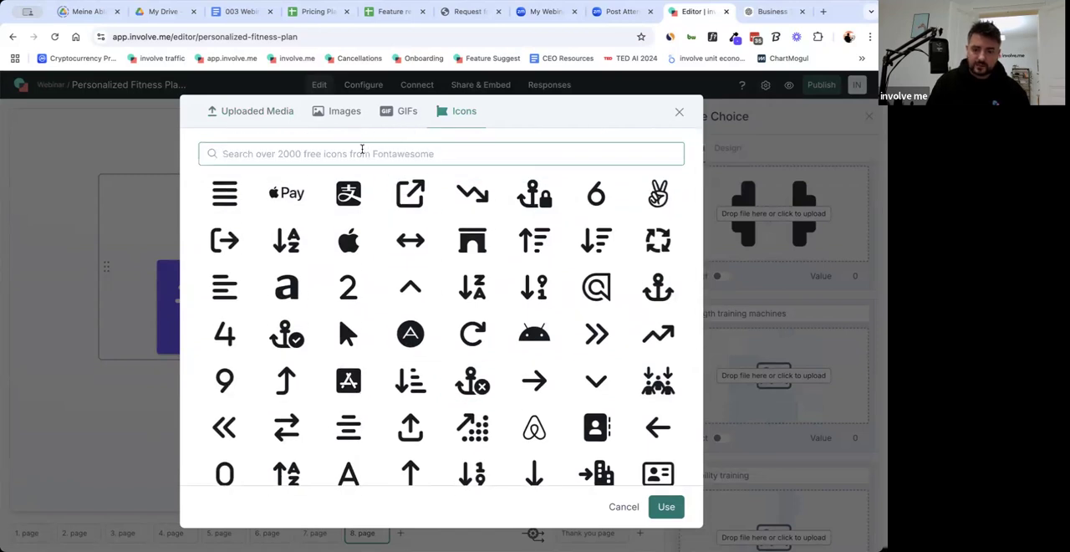
click(362, 151)
text(machine)
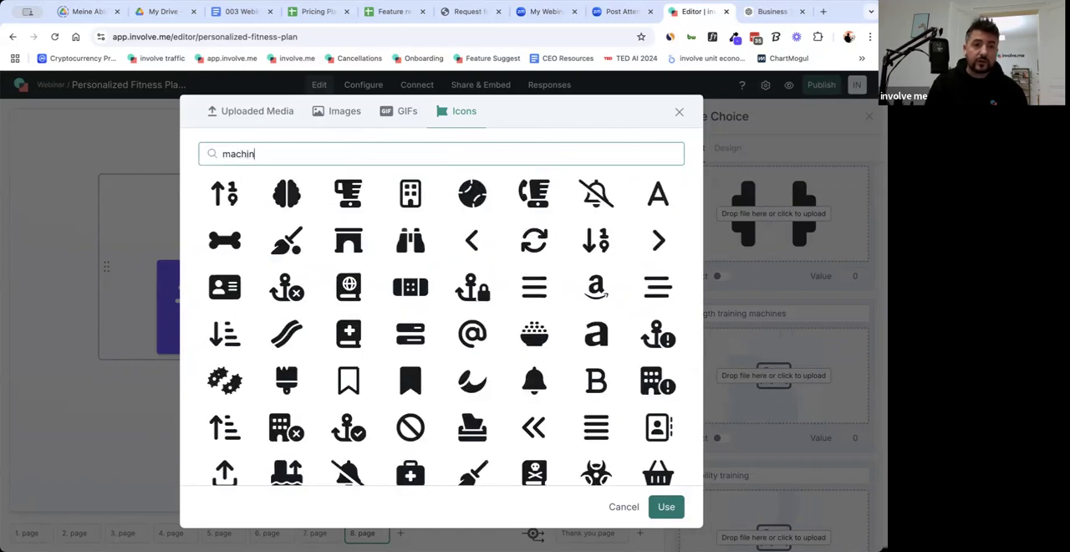
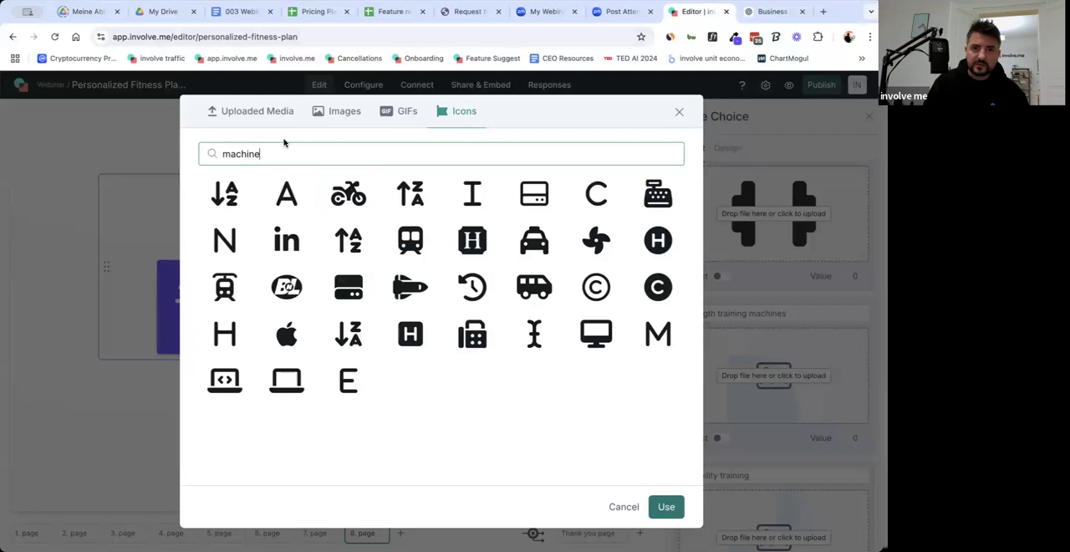
Give the "strength training machines" answer the three-bar chart icon, searching the icon library for "fitness" and "M".
double_click(267, 155)
text(fitness)
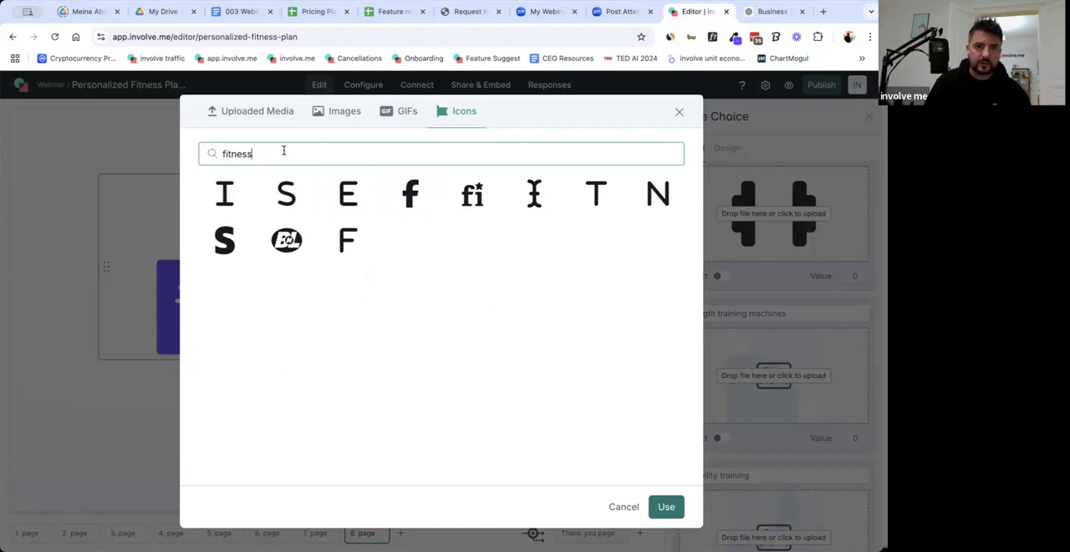
double_click(283, 151)
text(M)
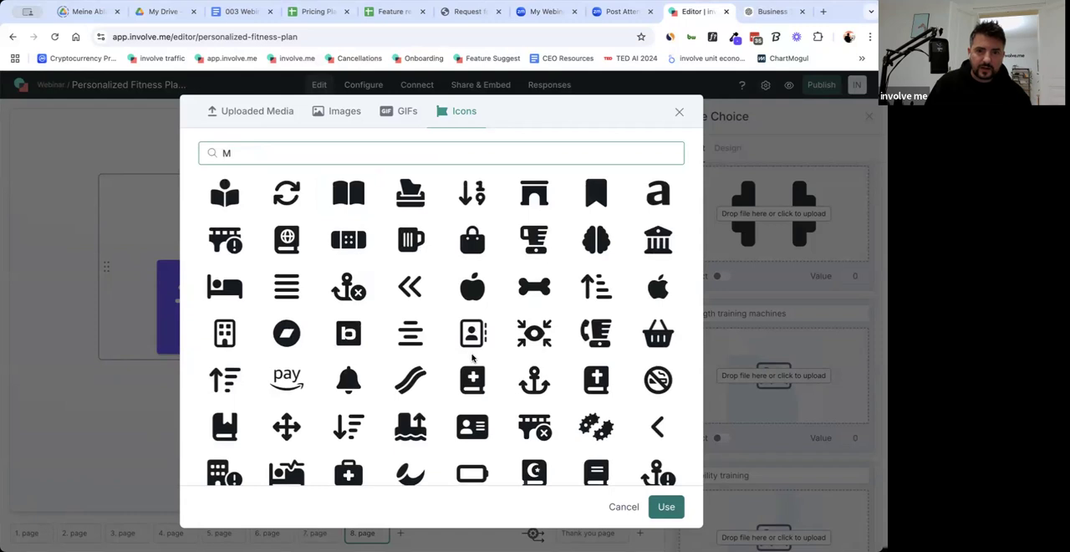
scroll(473, 359, down, 3)
scroll(473, 358, down, 4)
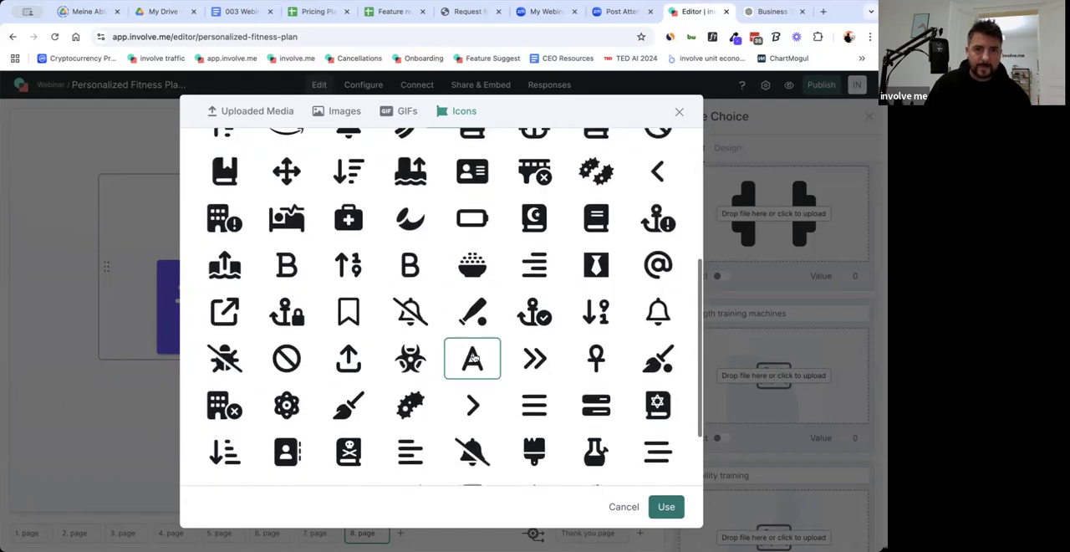
scroll(518, 357, down, 1)
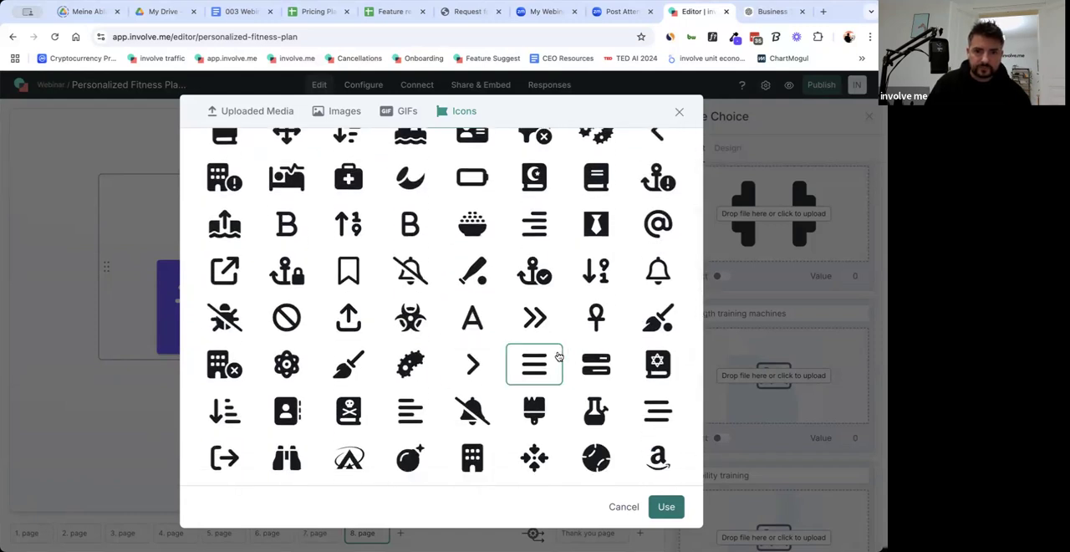
scroll(558, 355, down, 5)
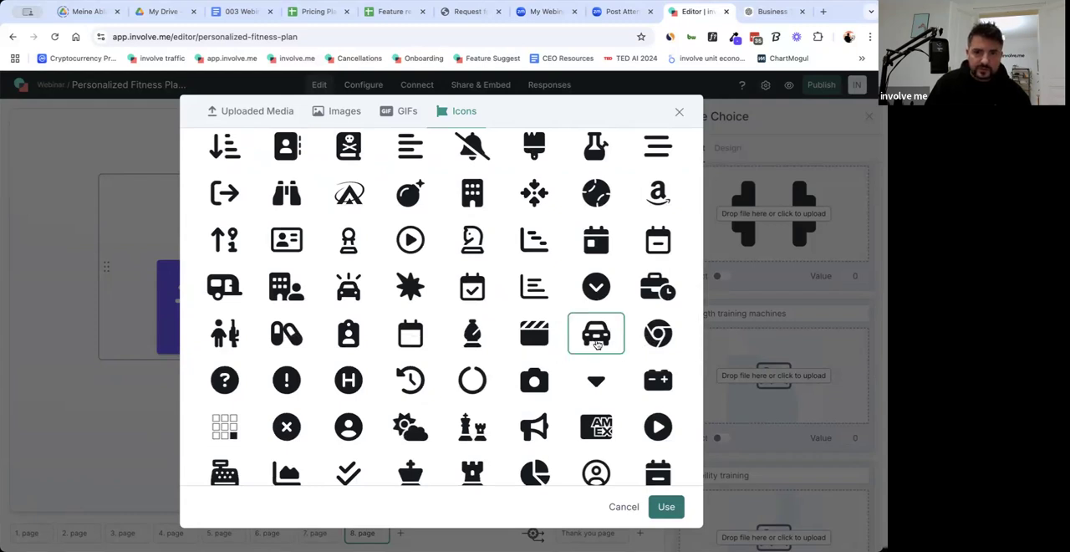
scroll(597, 343, down, 1)
scroll(597, 343, down, 1)
scroll(597, 343, down, 4)
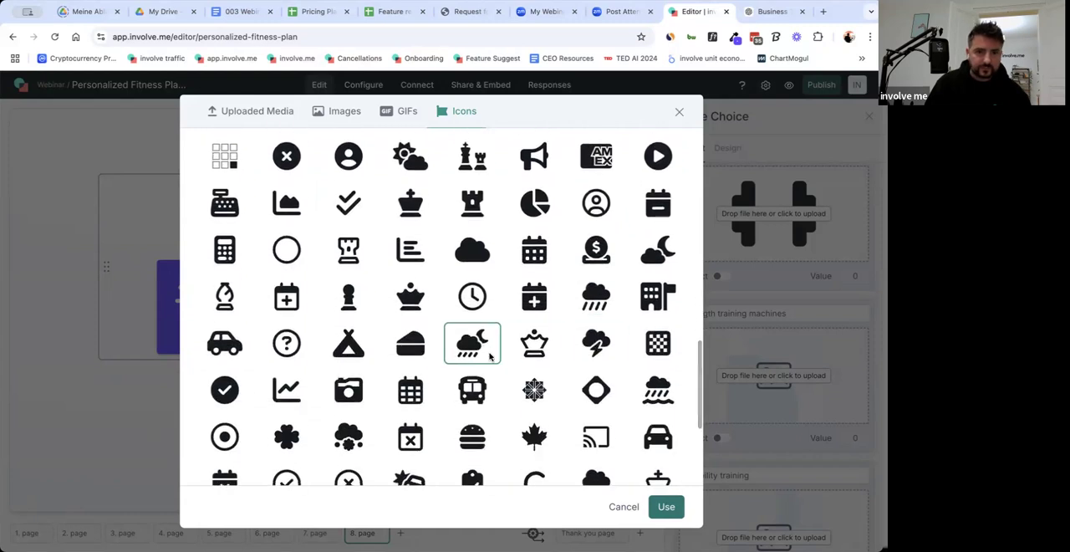
scroll(560, 373, down, 3)
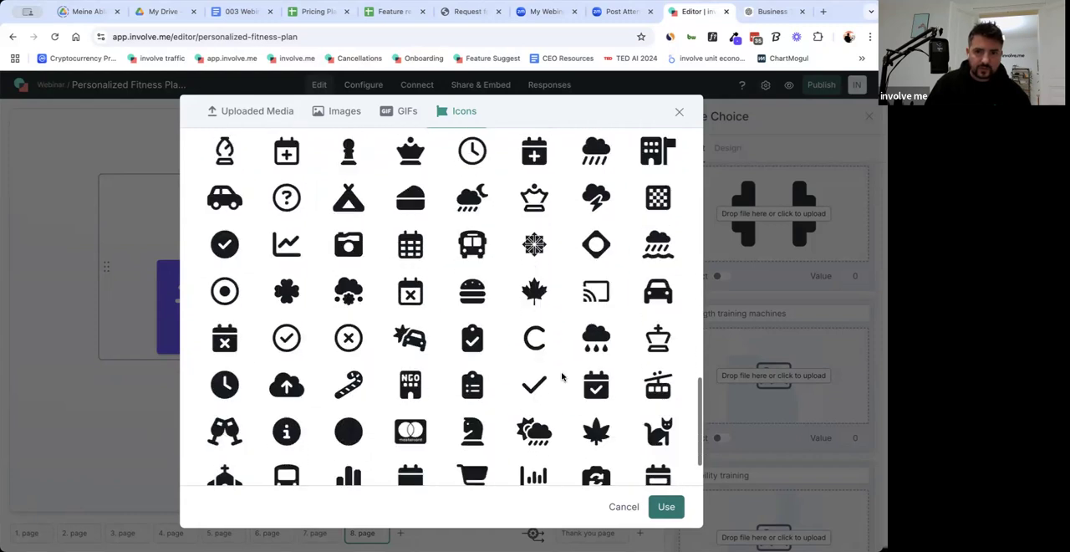
scroll(562, 376, down, 1)
scroll(569, 376, down, 2)
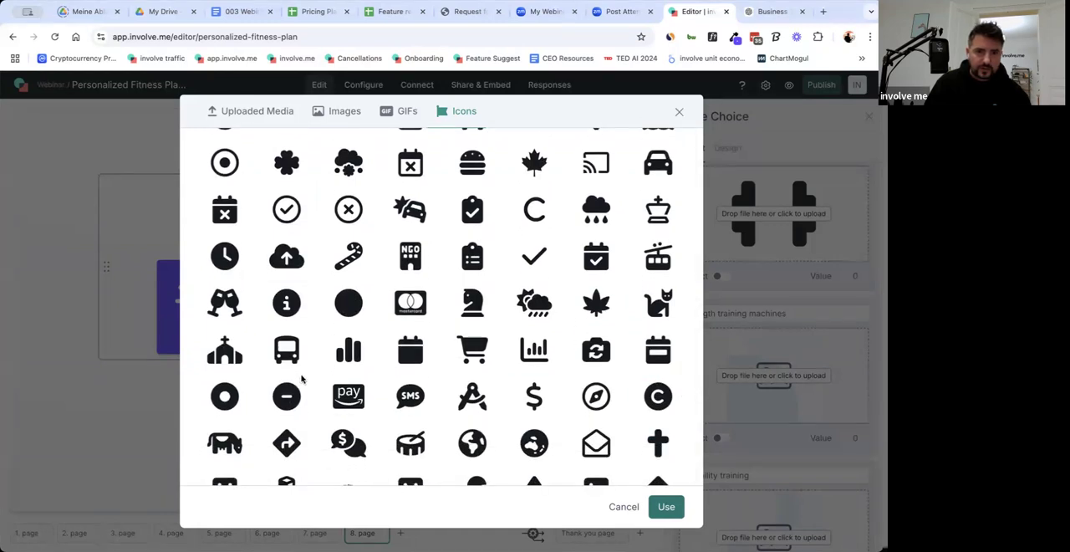
scroll(302, 379, down, 1)
double_click(349, 292)
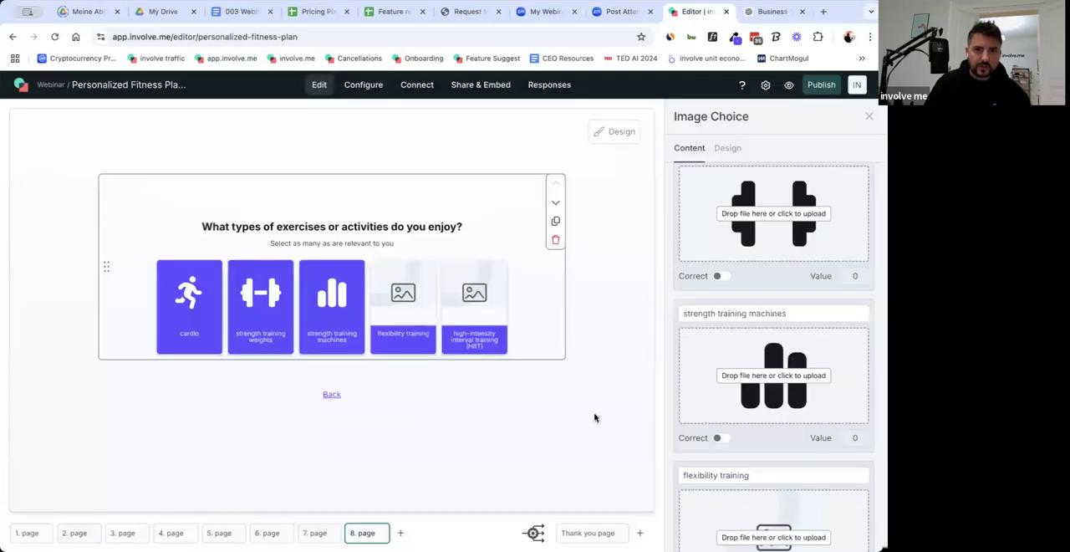
Search the icon library for "yoga" to find an icon for the "flexibility training" answer.
scroll(755, 432, down, 2)
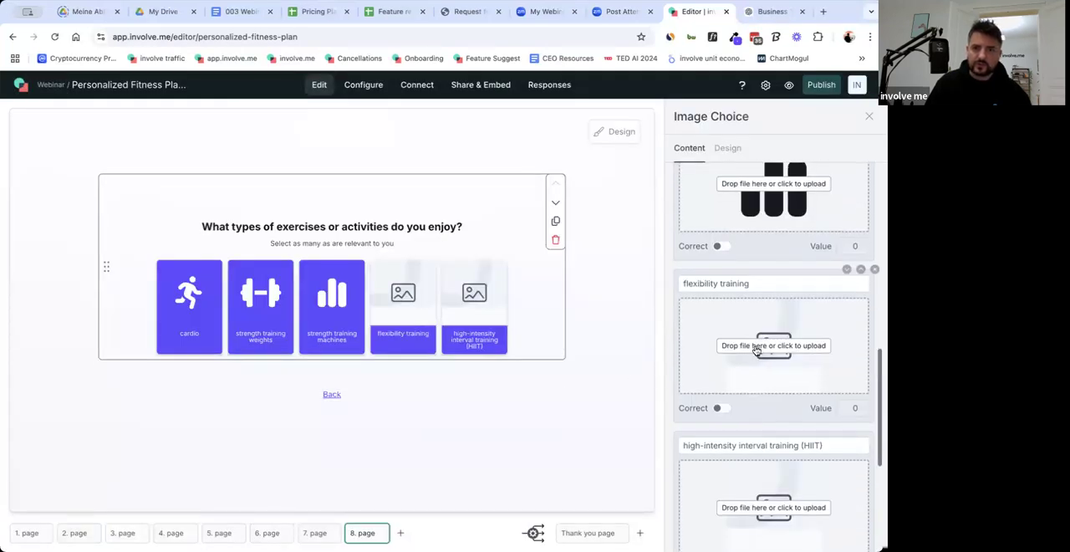
scroll(758, 351, up, 1)
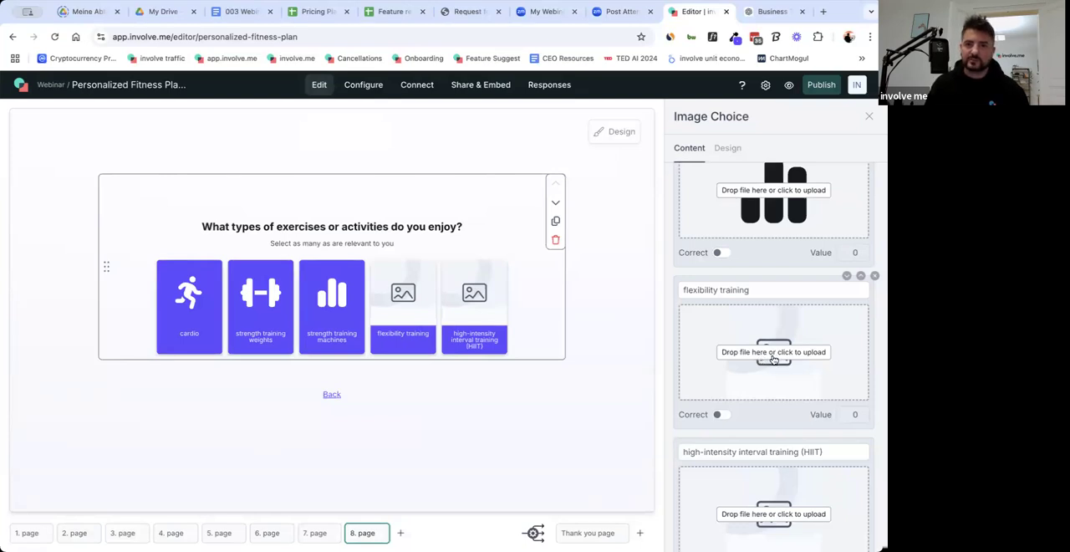
click(774, 359)
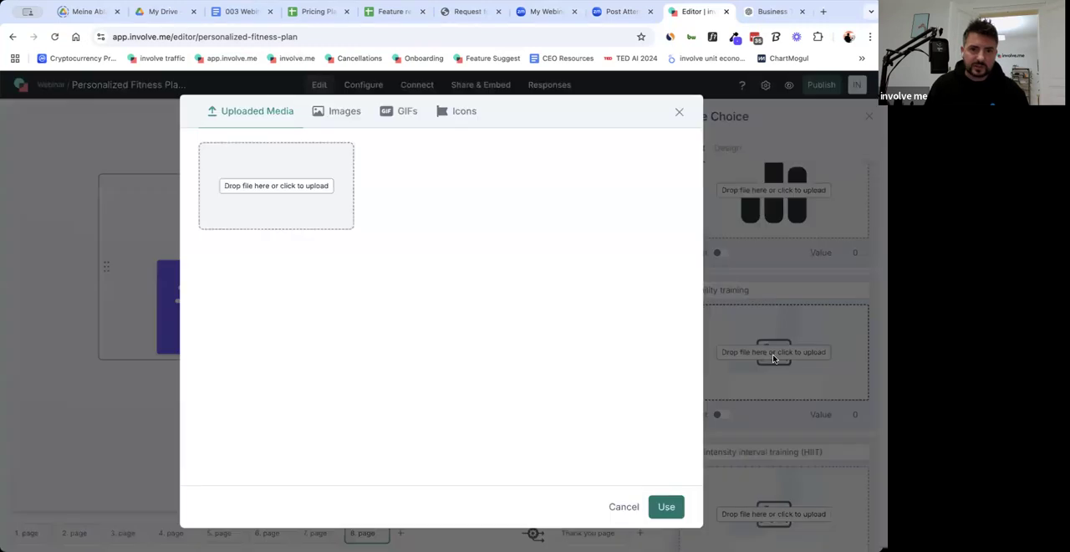
click(624, 507)
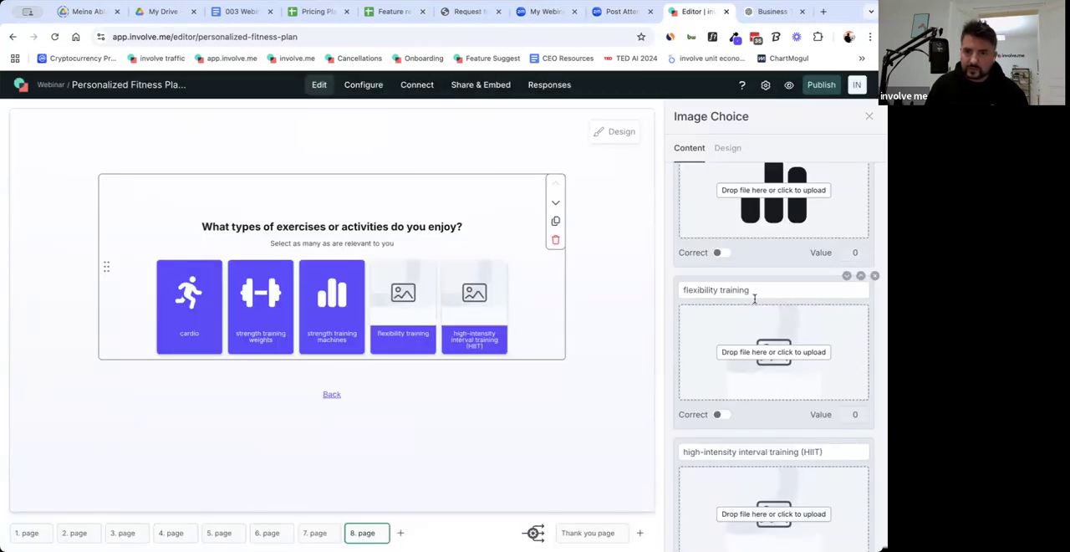
click(776, 352)
click(460, 114)
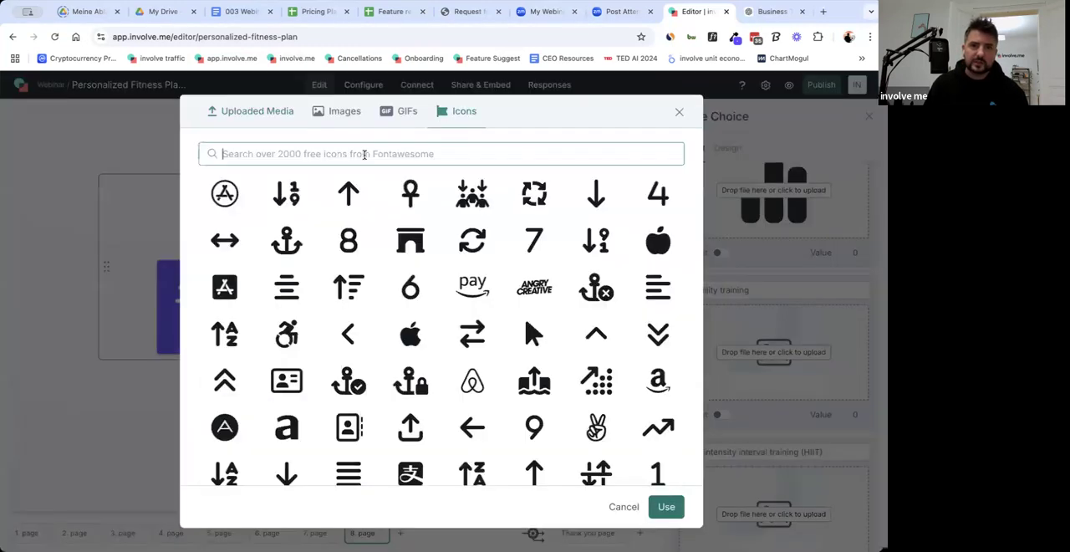
click(365, 154)
text(yoga)
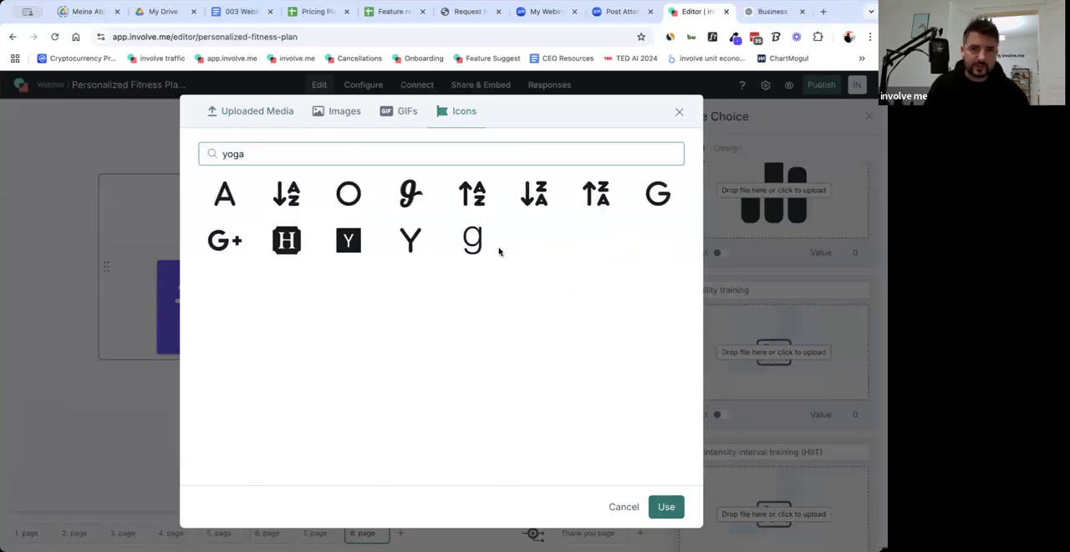
Give the "flexibility training" answer the solid circled C icon, found by searching the icon library for "curve".
double_click(305, 153)
key(BackSpace)
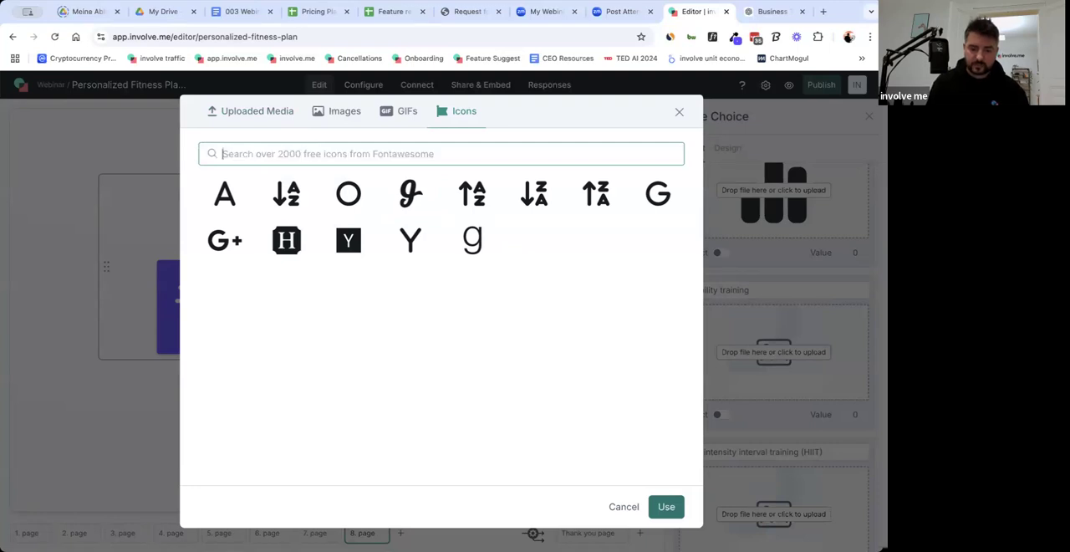
text(curve)
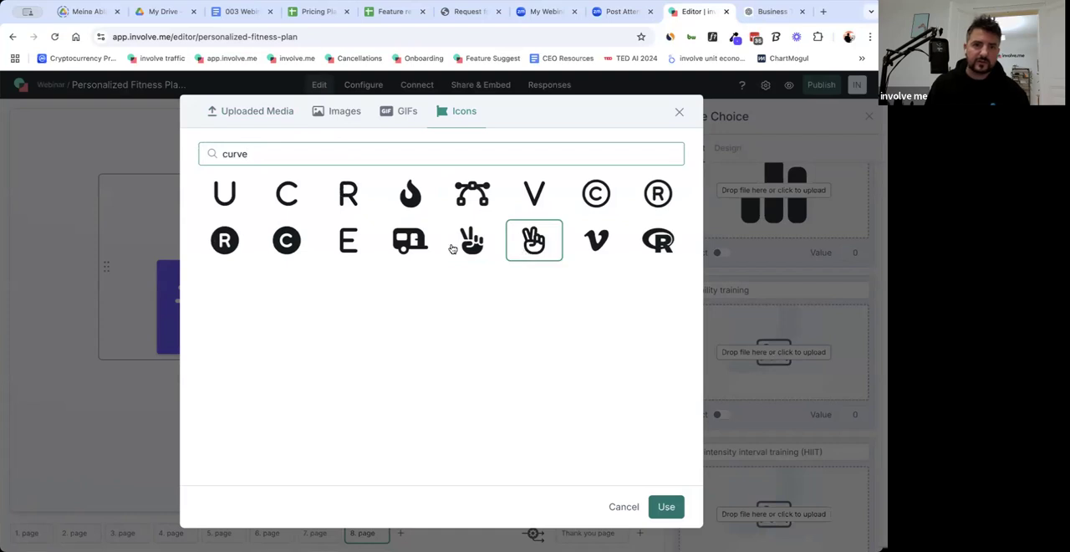
double_click(288, 241)
Search the icon library for "training" to find an icon for the "high-intensity interval training (HIIT)" answer.
scroll(765, 485, down, 5)
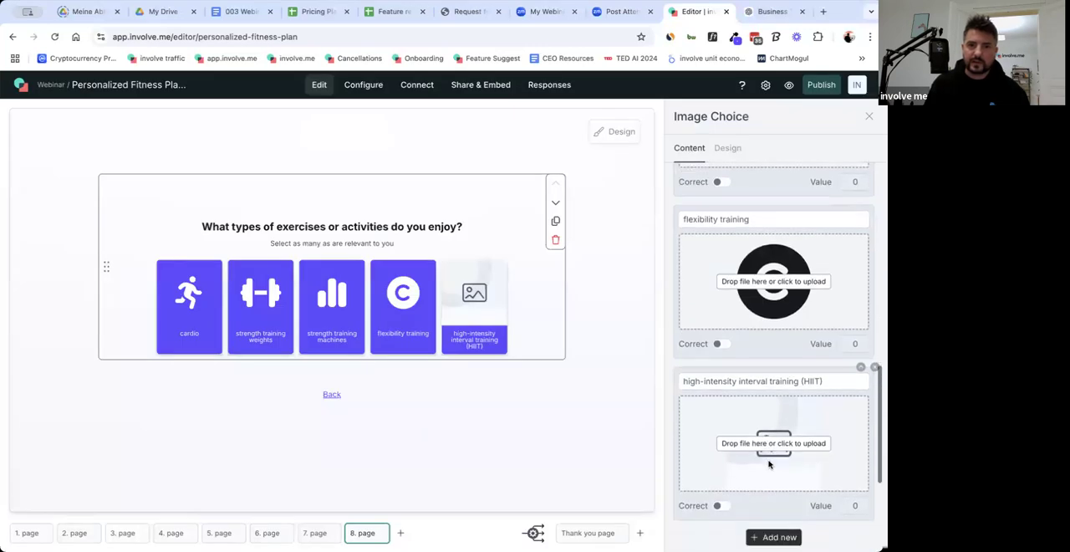
click(772, 276)
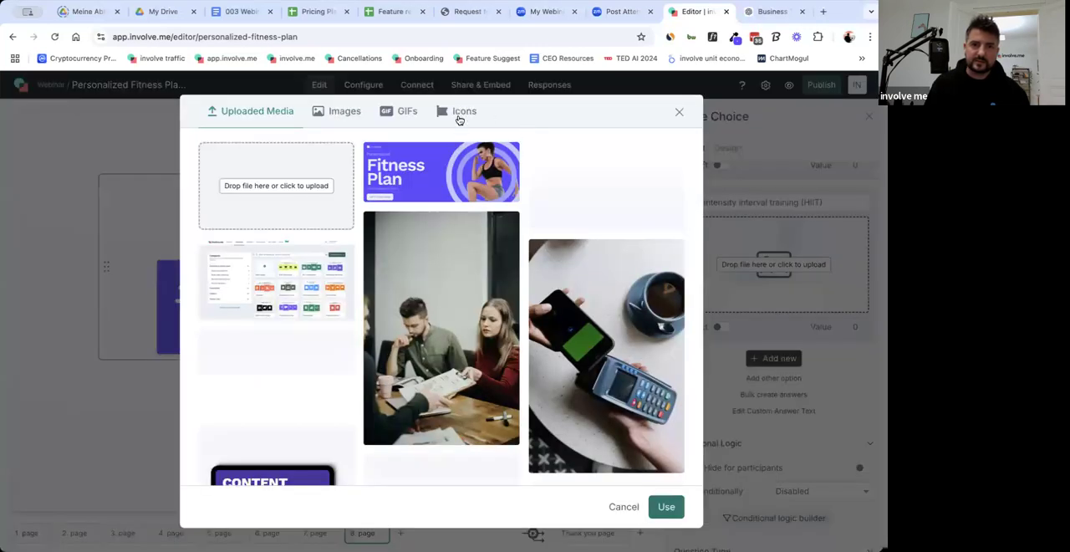
click(459, 114)
click(407, 149)
text(train)
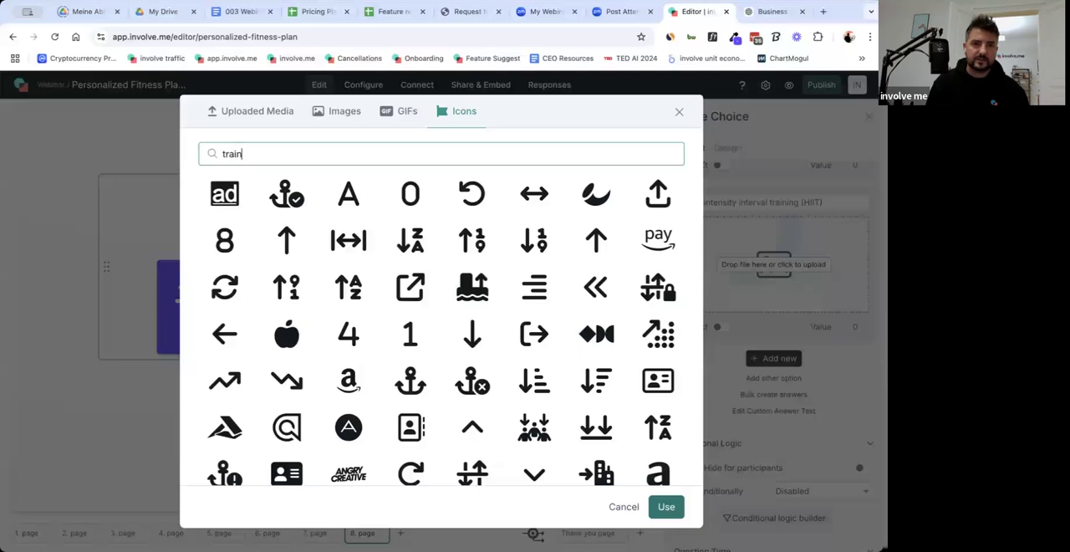
text(ing)
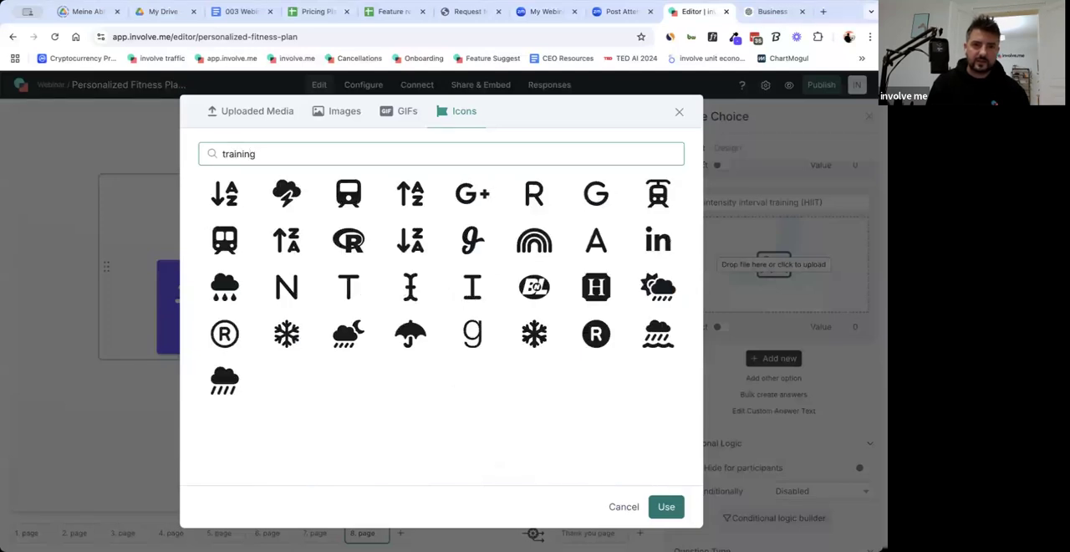
Give the "high-intensity interval training (HIIT)" answer the solid sweating smiley icon, found by searching for "sweat".
key(ctrl+a)
text(sweat)
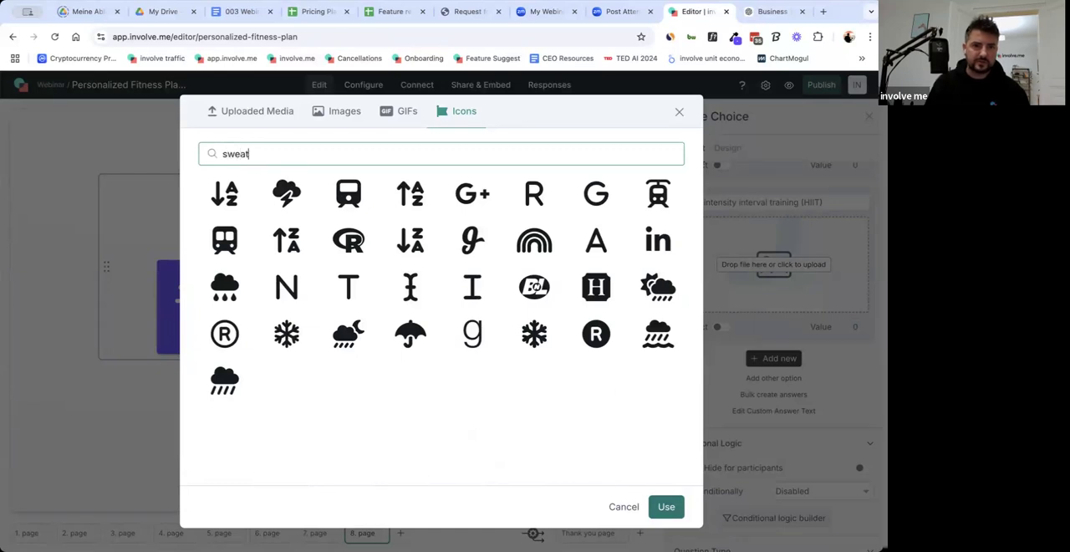
click(646, 204)
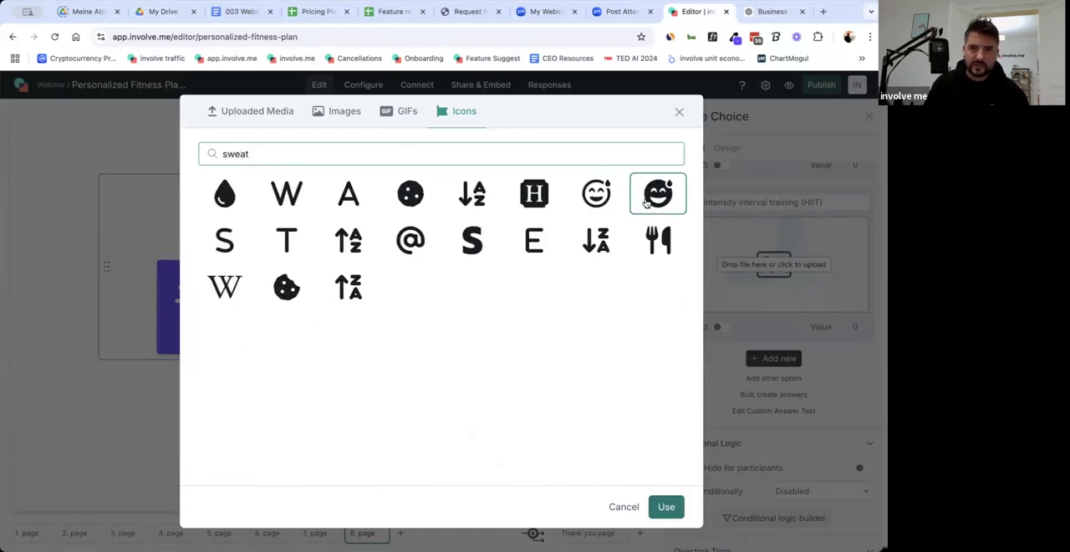
double_click(649, 201)
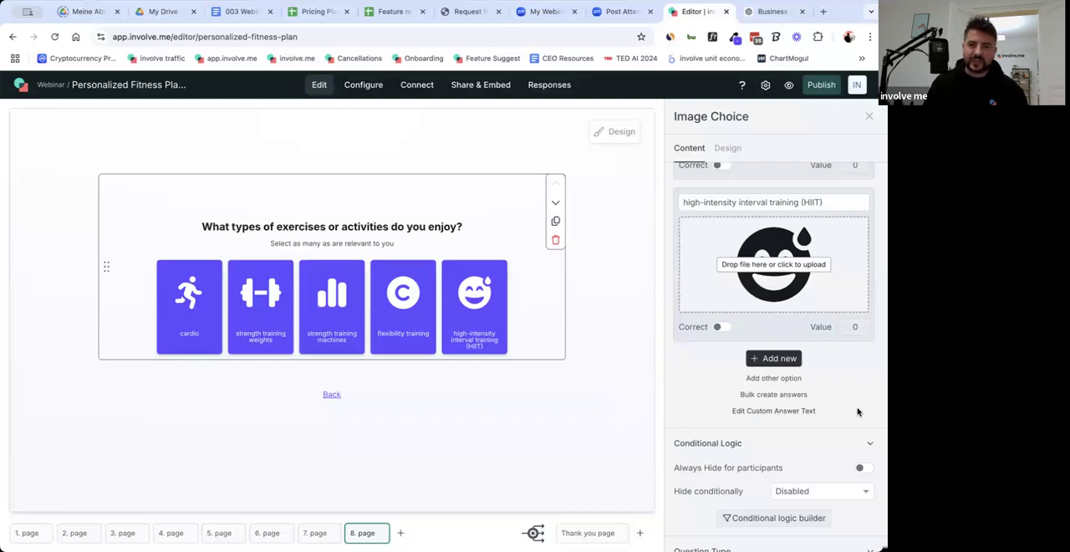
Set the click behavior of the injuries and medical conditions question on page 6 to "Logic jump: answers link to specific pages".
scroll(843, 426, up, 5)
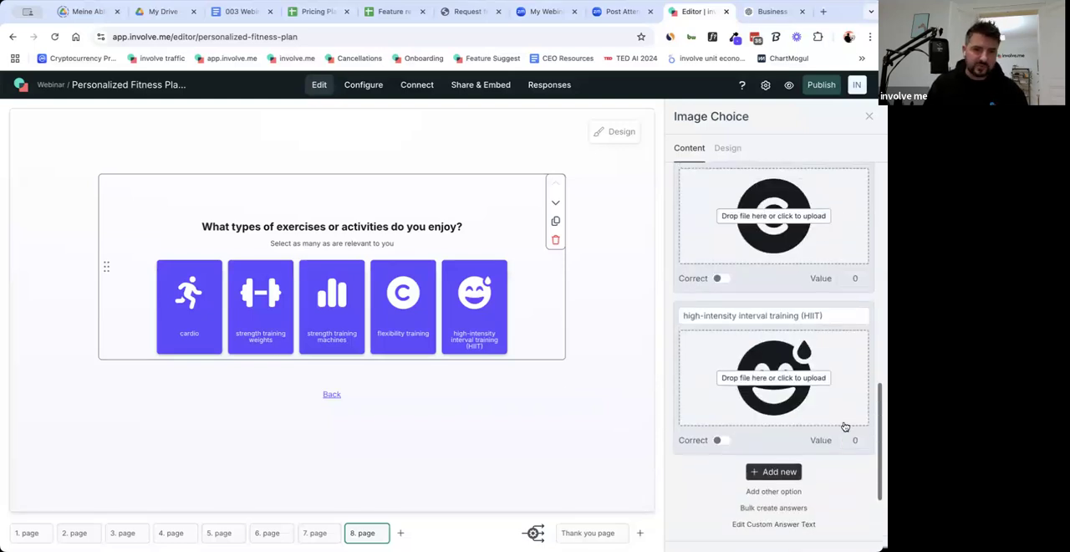
scroll(829, 396, up, 6)
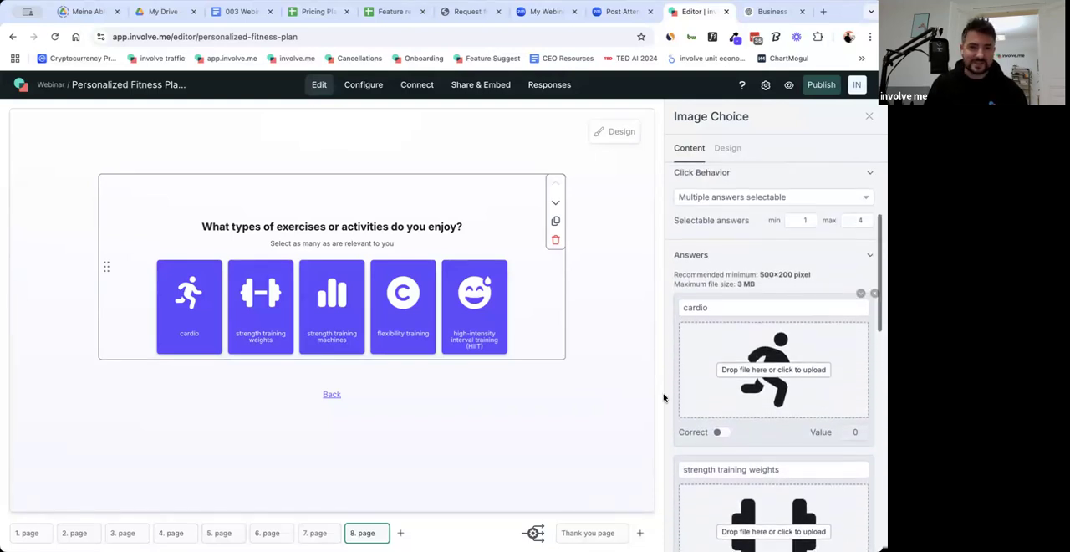
mouse_move(314, 539)
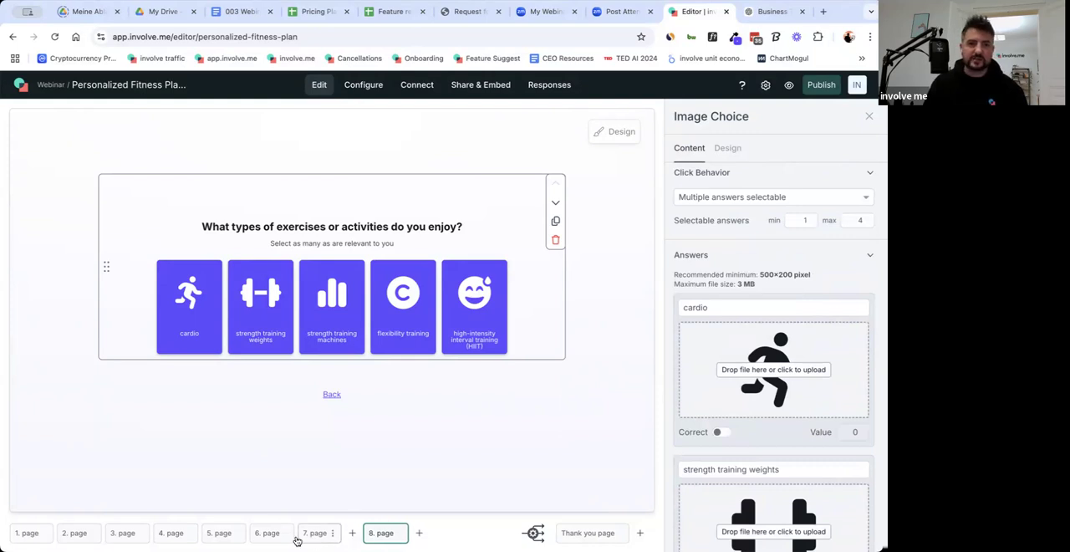
mouse_move(268, 539)
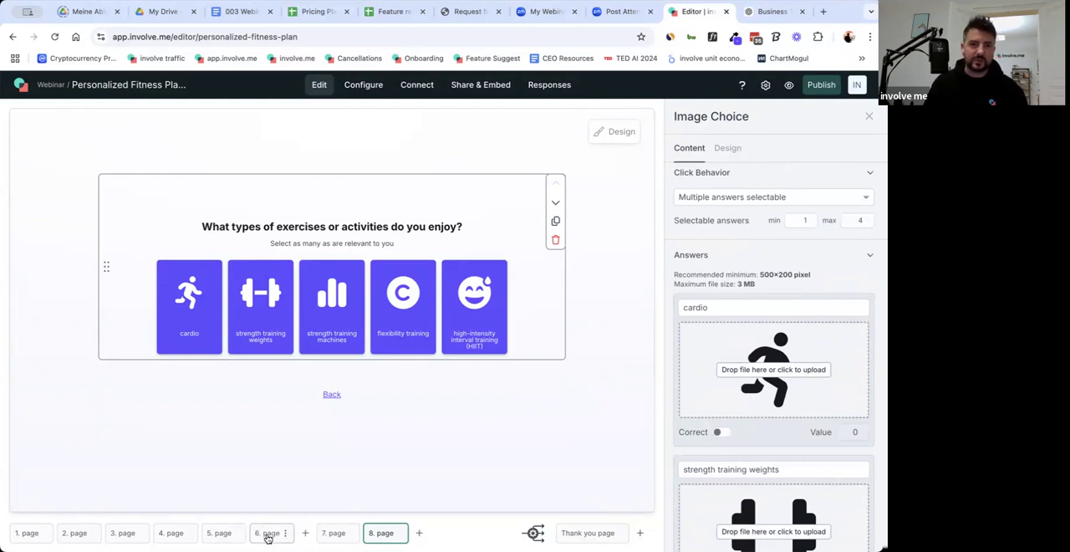
click(268, 538)
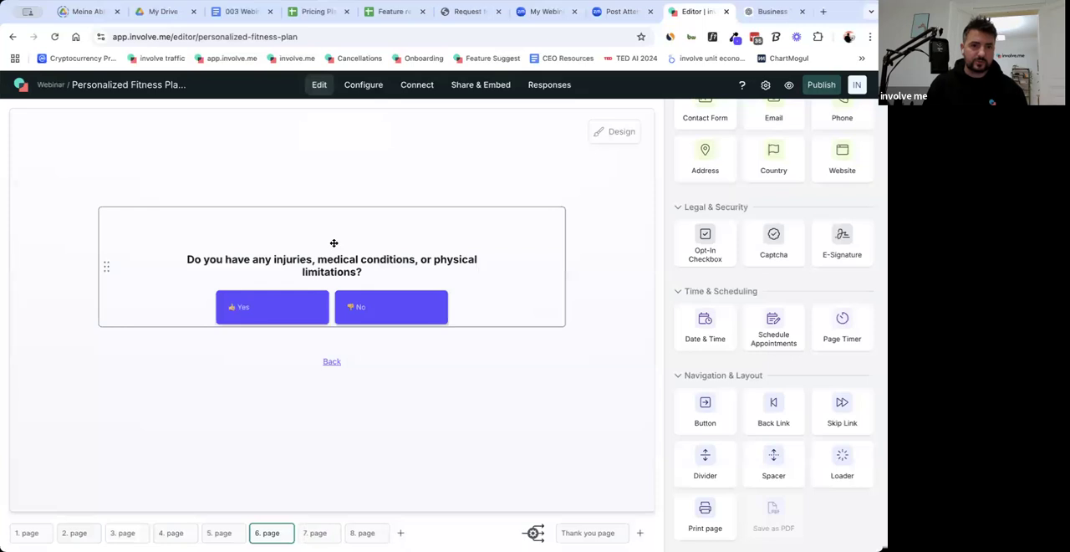
click(323, 251)
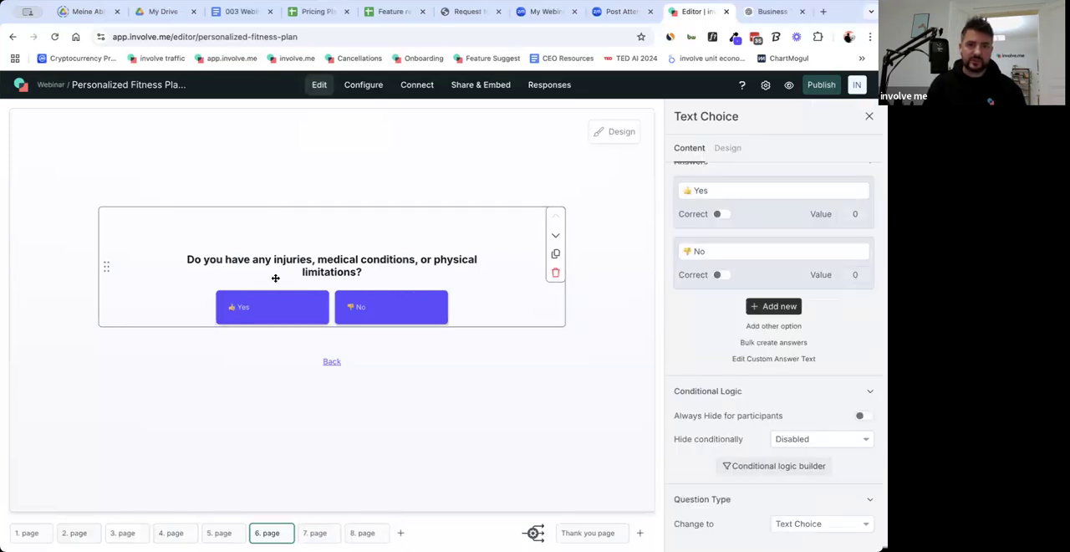
scroll(728, 343, up, 5)
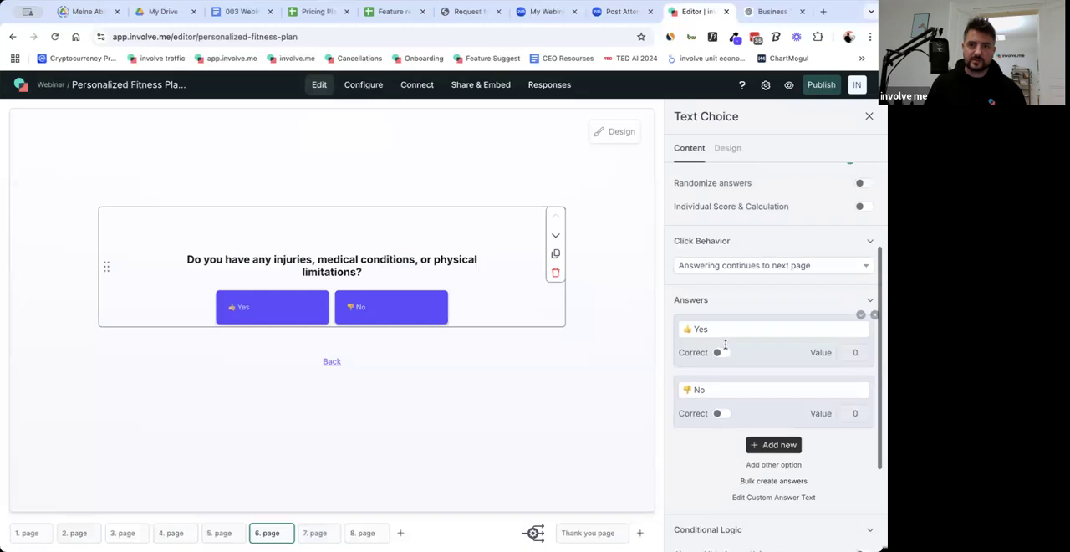
click(750, 339)
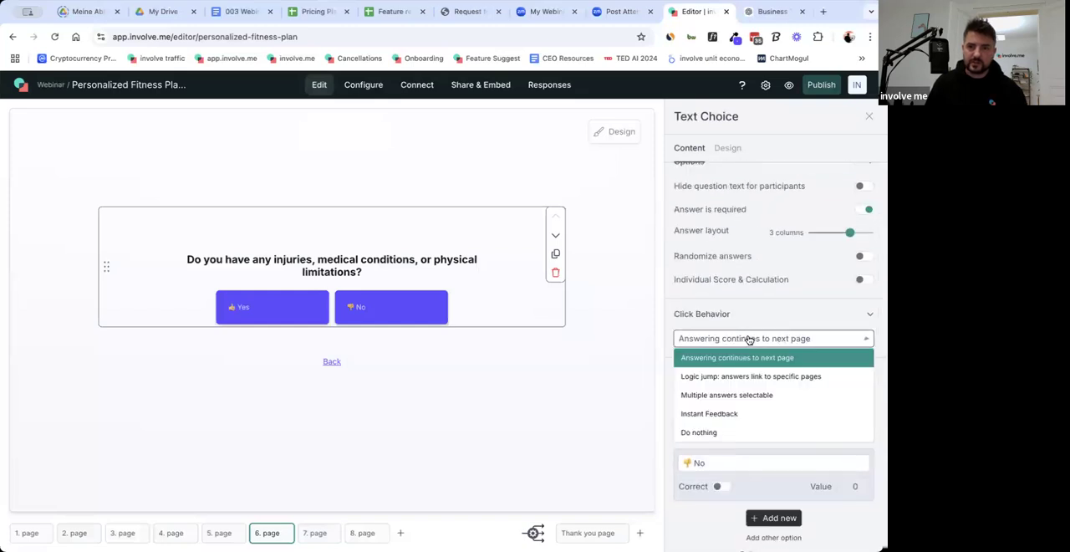
click(730, 378)
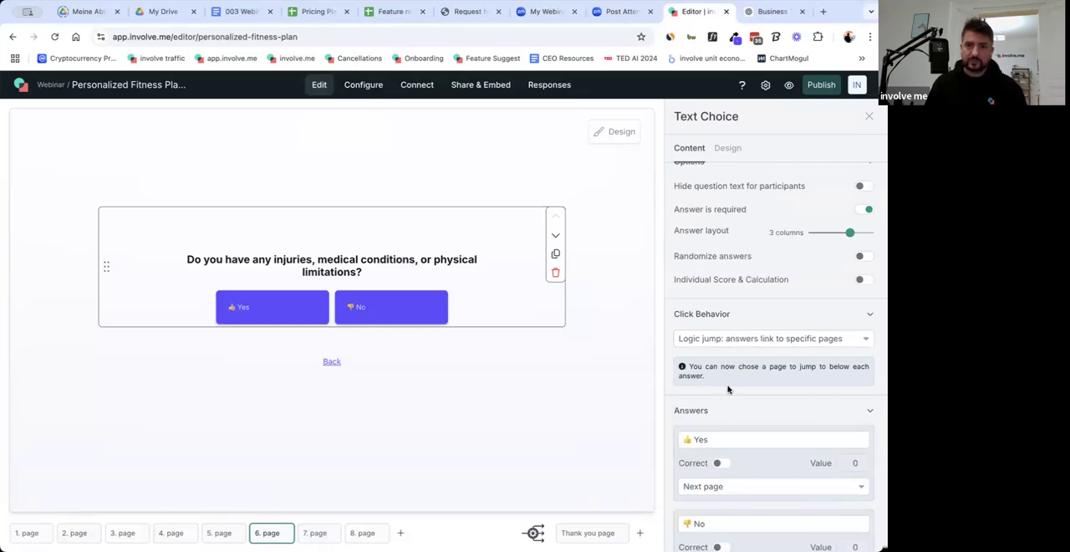
Title page 7, which asks for the list of injuries and medical conditions, "Injuries".
scroll(729, 386, down, 3)
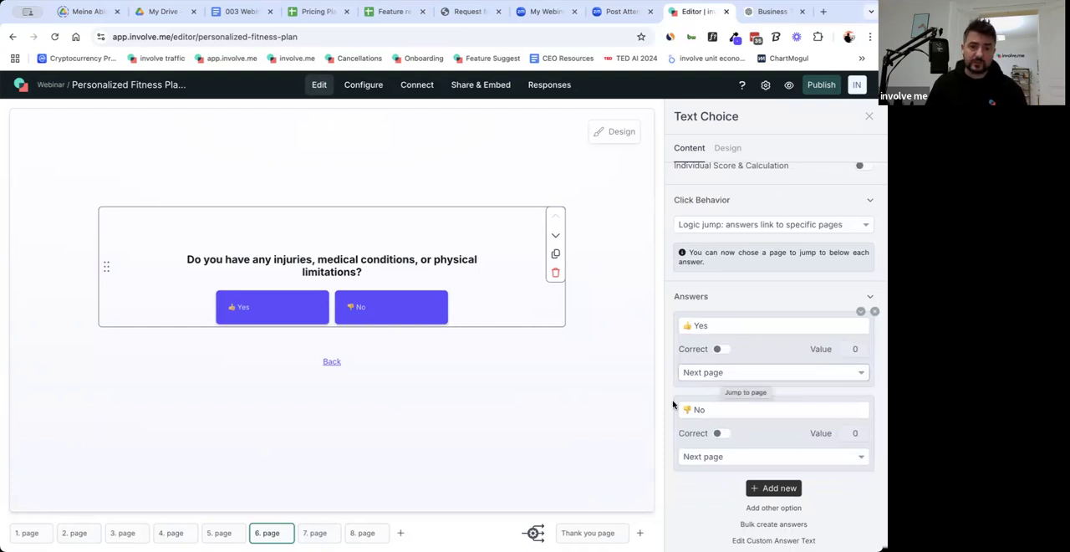
click(723, 379)
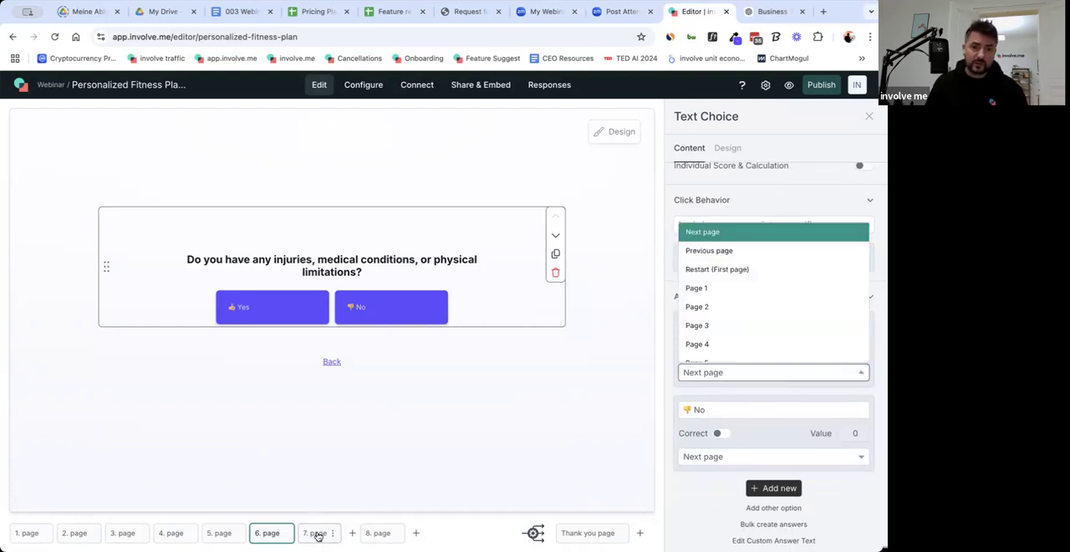
click(315, 533)
click(332, 532)
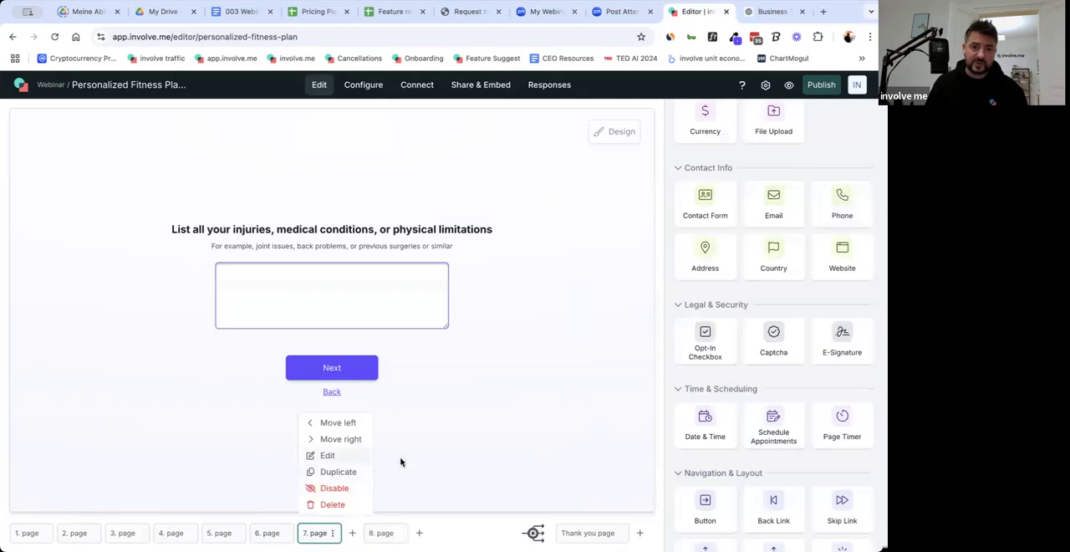
click(328, 455)
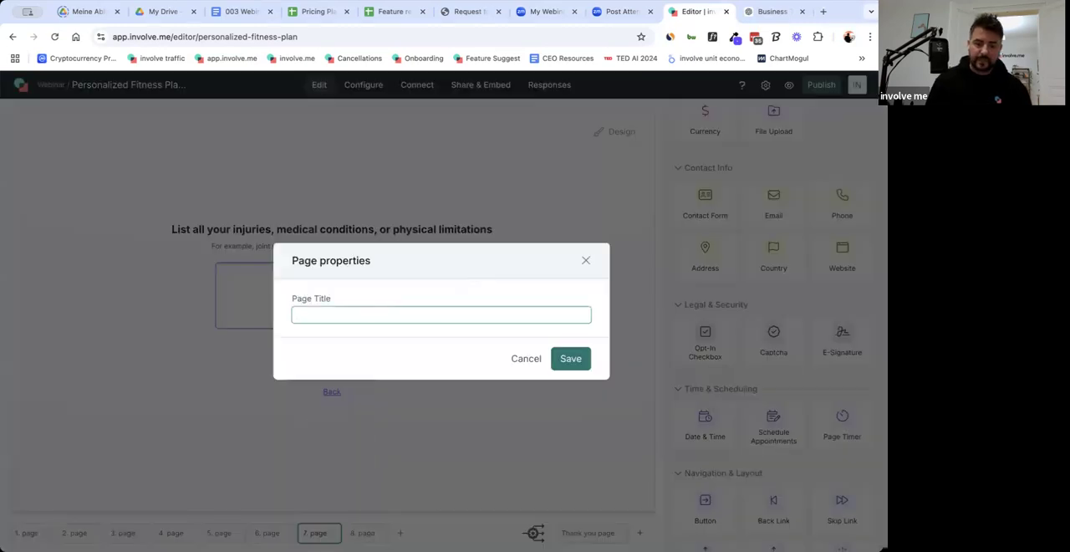
text(Injuries)
click(569, 358)
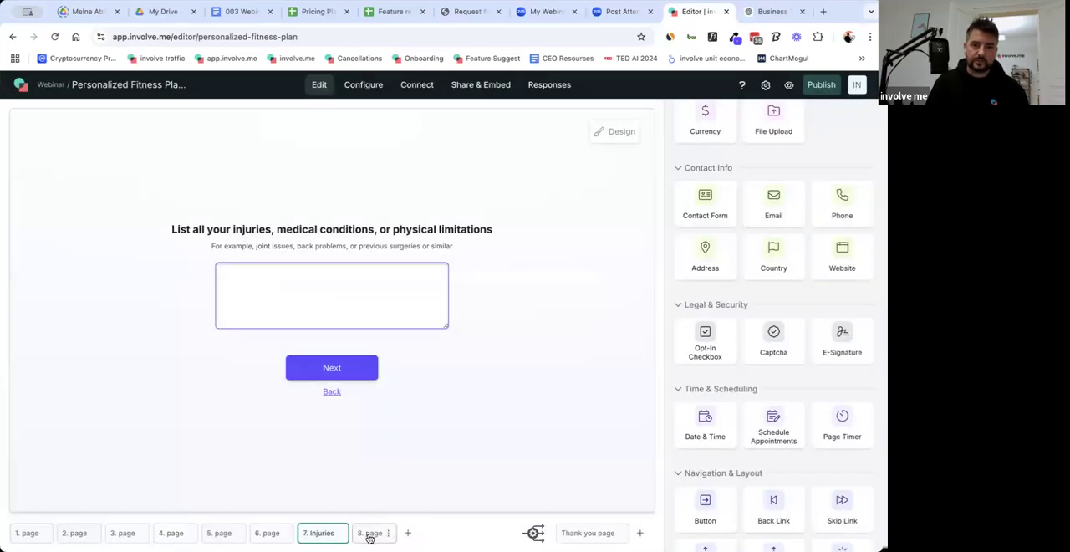
Title page 8, which asks about enjoyed exercises, "Activities".
click(370, 536)
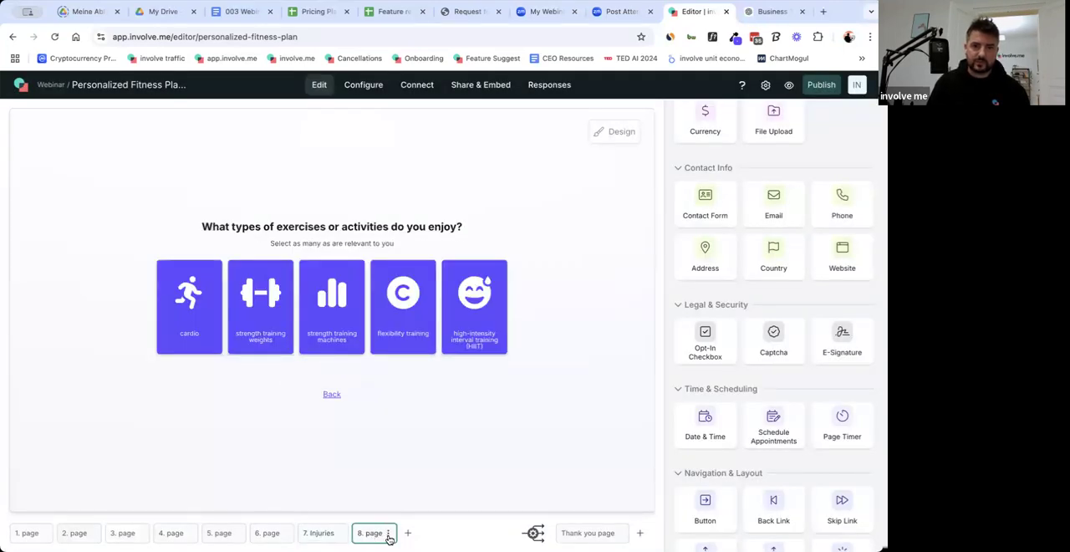
click(389, 535)
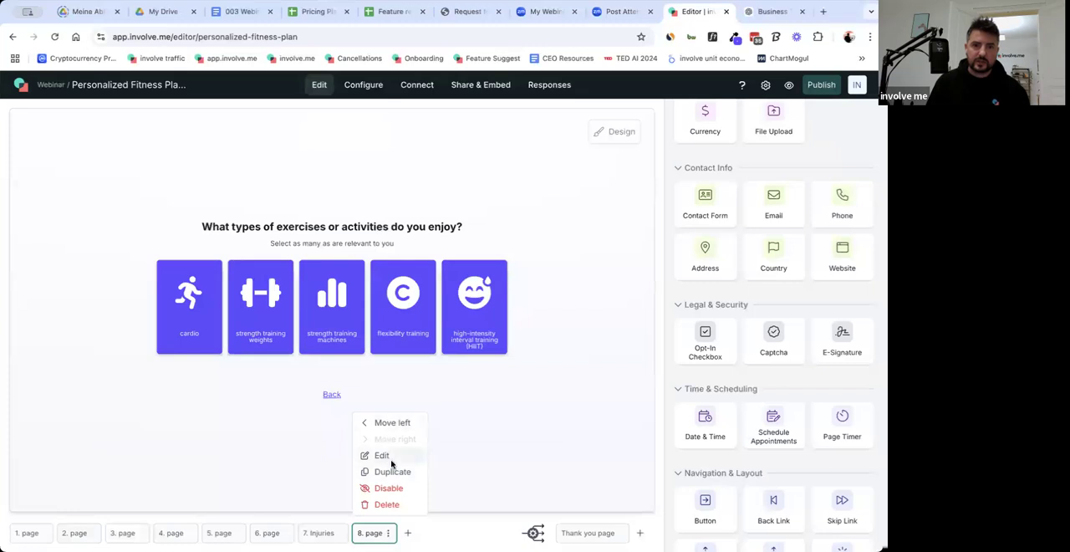
click(390, 458)
text(Ac)
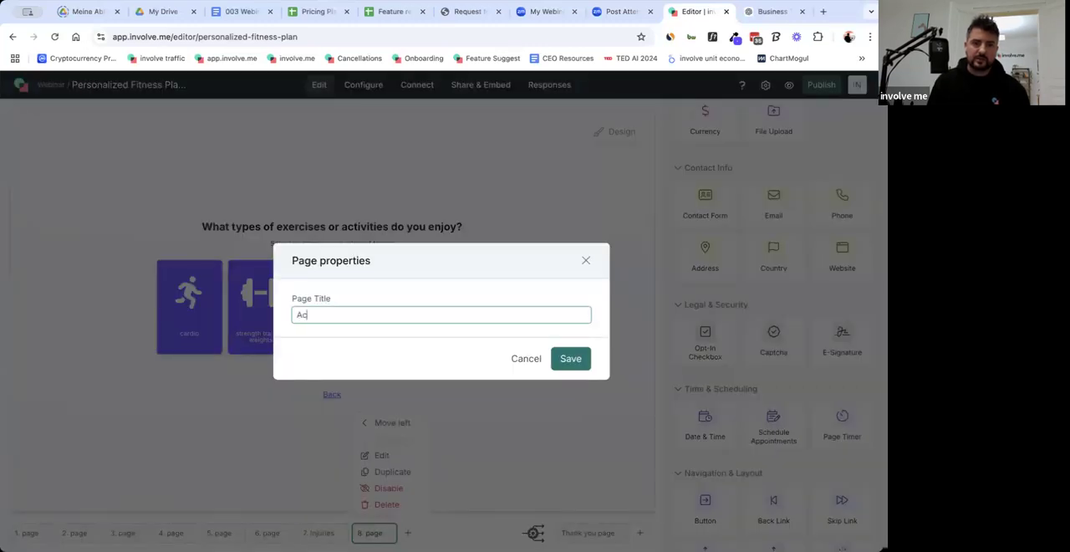
text(tivities)
click(569, 366)
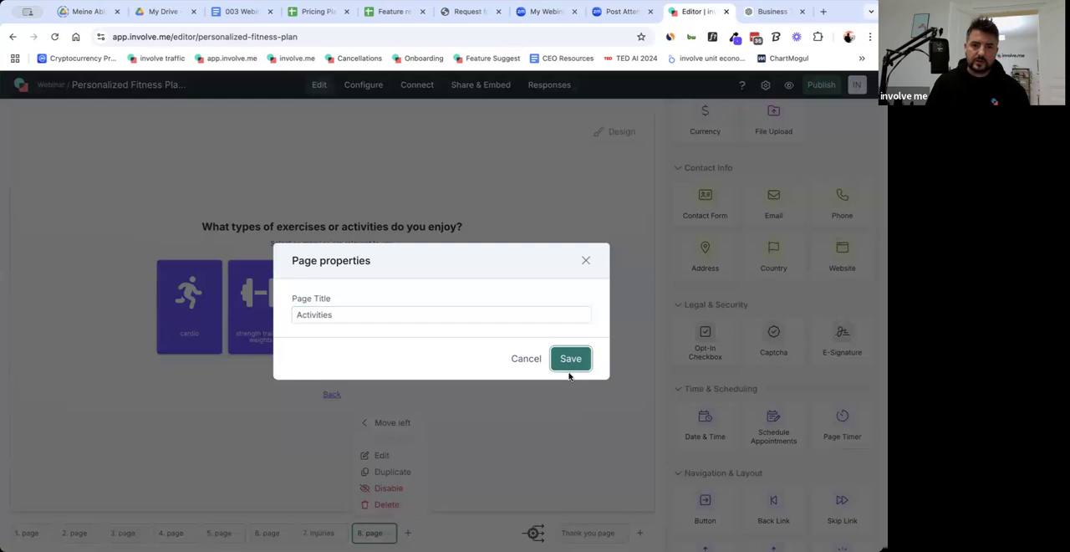
Make the "Yes" answer of the injuries question on page 6 jump to "Page 7: Injuries".
click(266, 535)
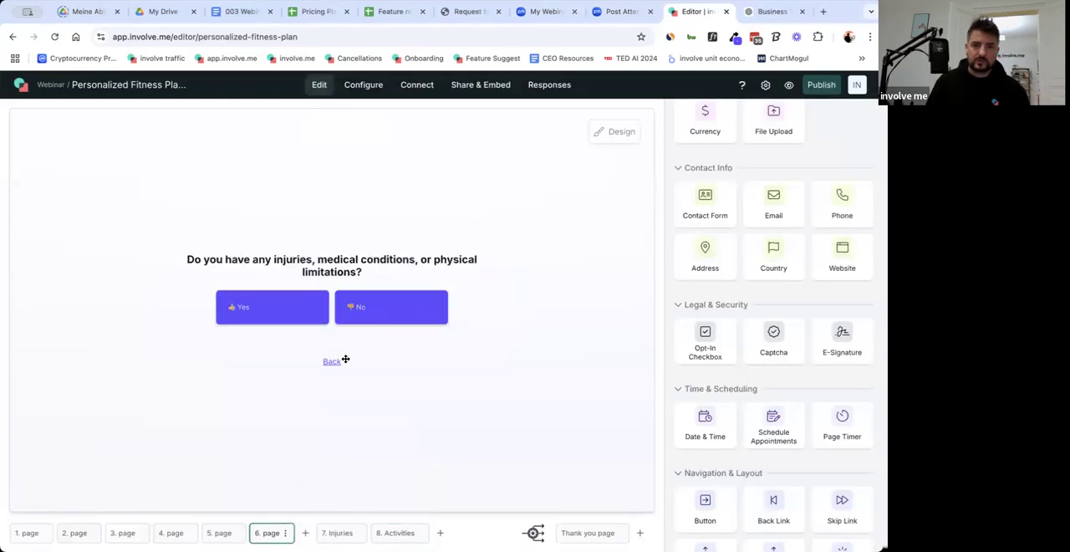
click(518, 313)
click(715, 372)
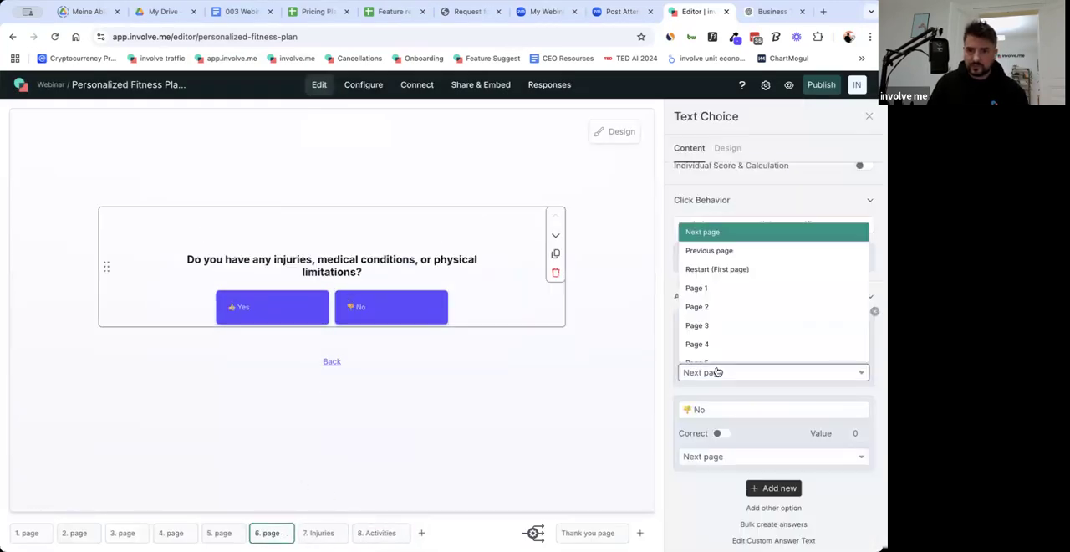
scroll(759, 329, down, 2)
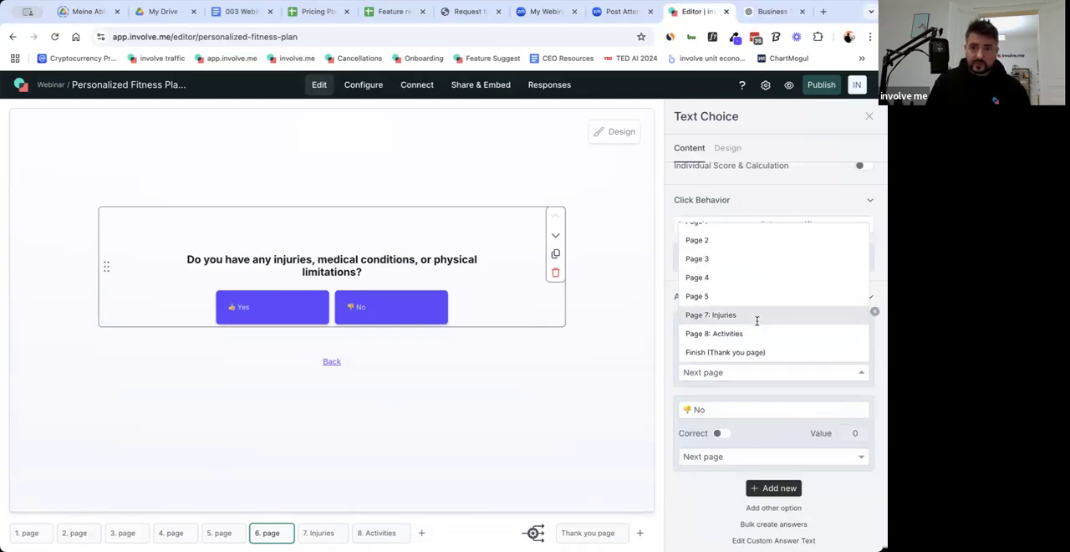
click(758, 316)
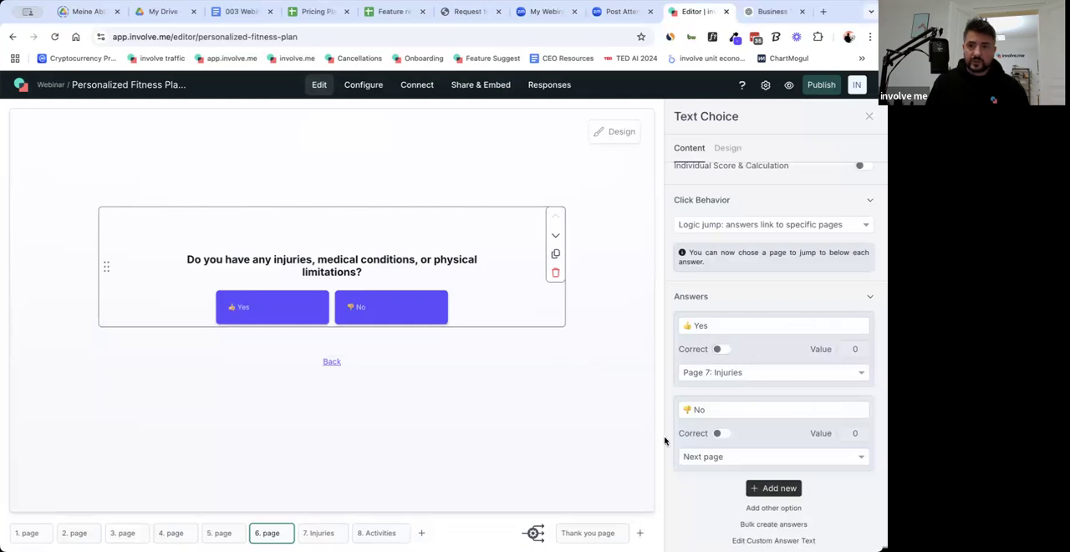
Make the "No" answer of the injuries question jump to "Page 8: Activities" and close the question's settings.
click(705, 457)
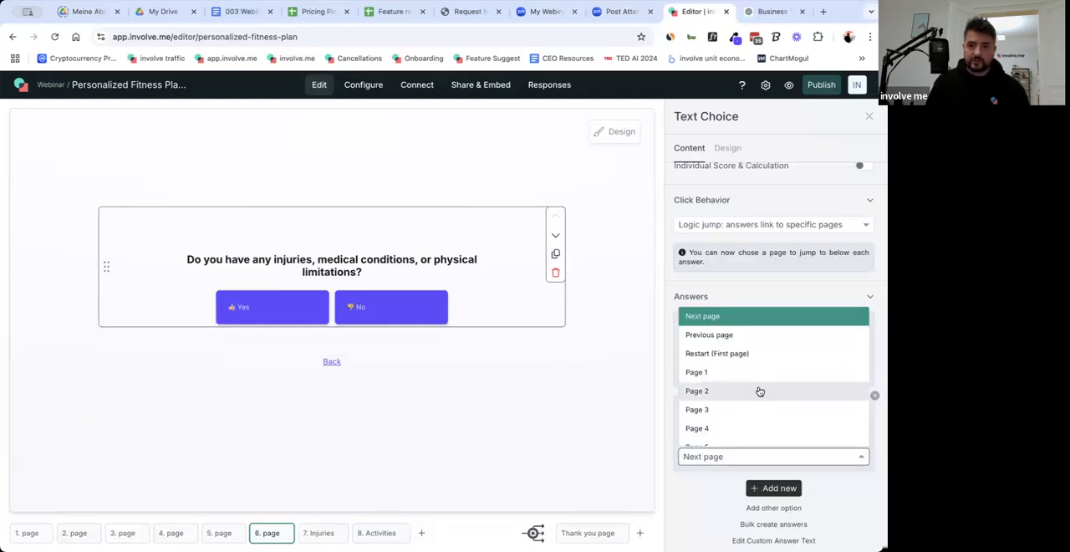
scroll(759, 391, down, 5)
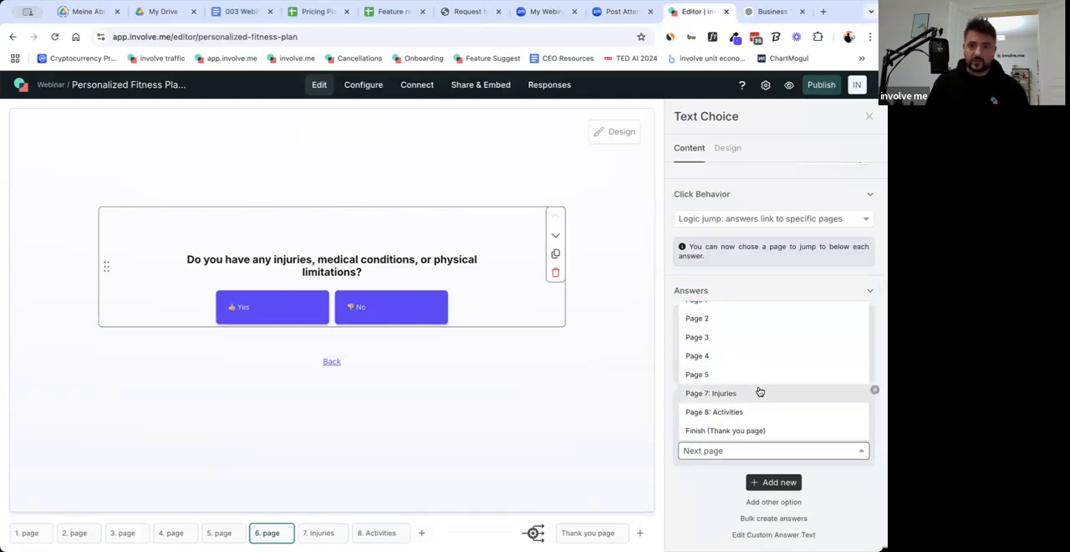
scroll(758, 391, down, 1)
click(755, 394)
click(424, 461)
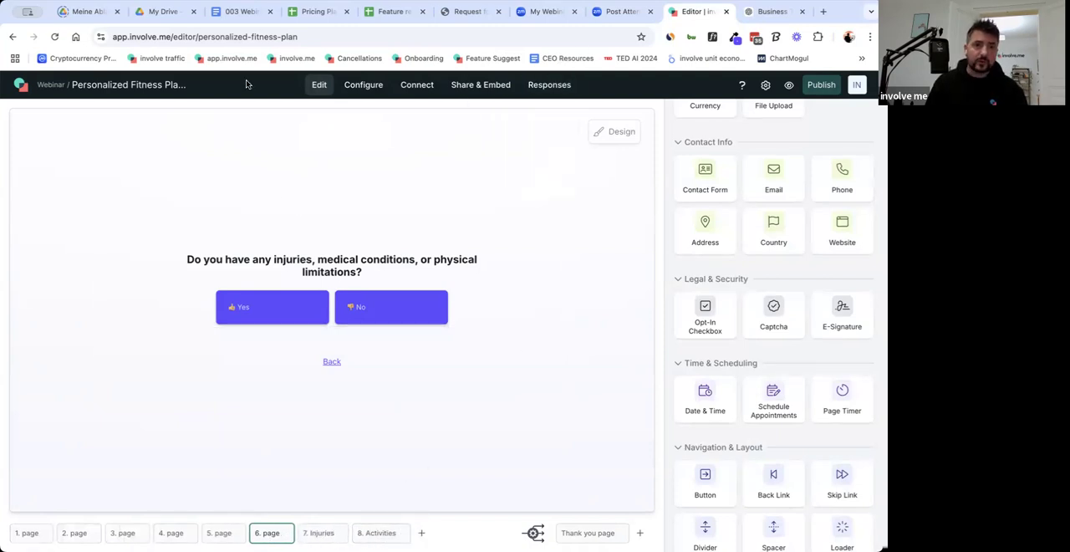
Copy the question "What's your age?" from the 003 Webinar document in Google Docs and return to the involve.me editor.
click(242, 12)
scroll(335, 401, down, 3)
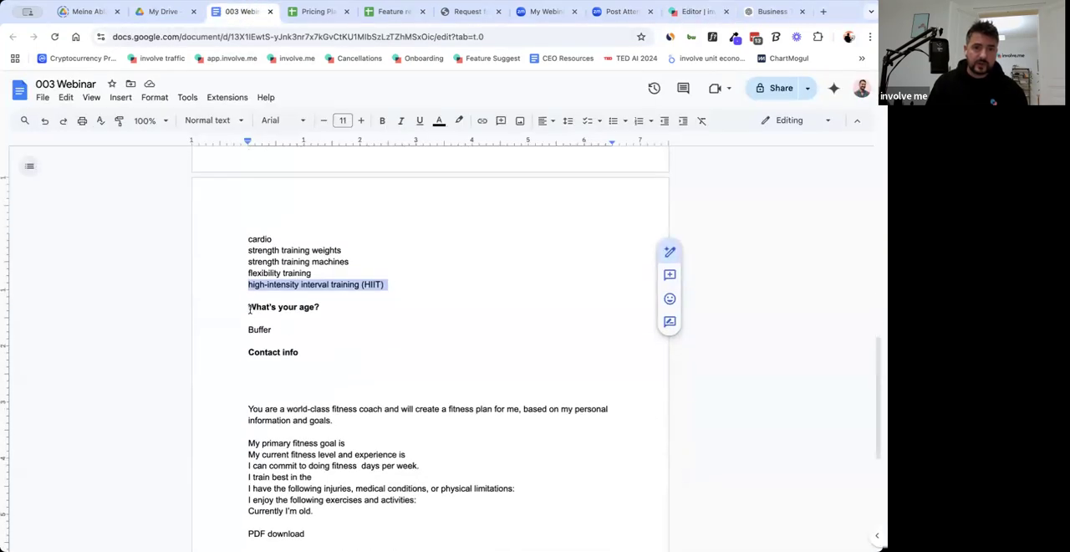
triple_click(289, 308)
key(super+c)
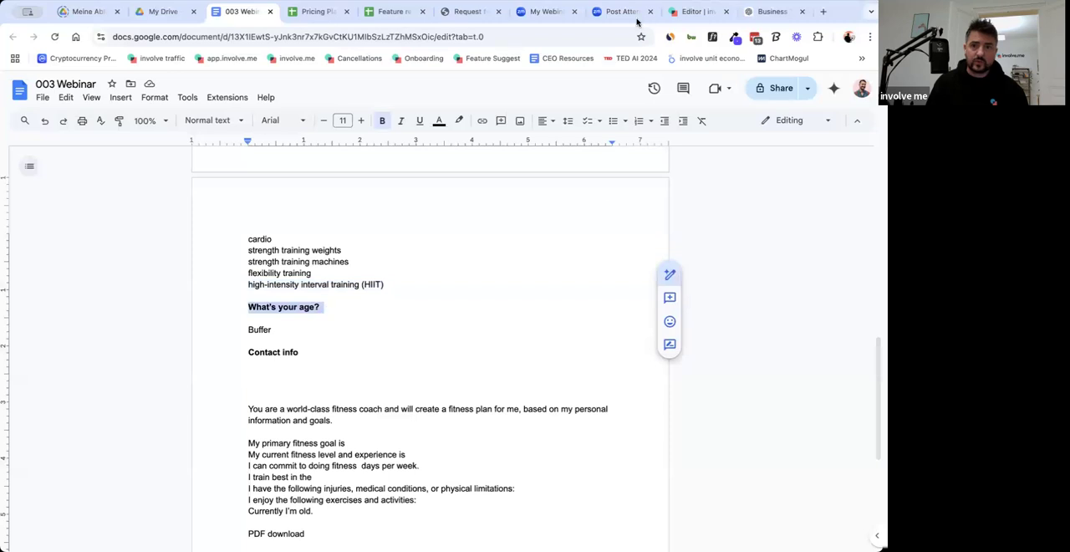
click(693, 13)
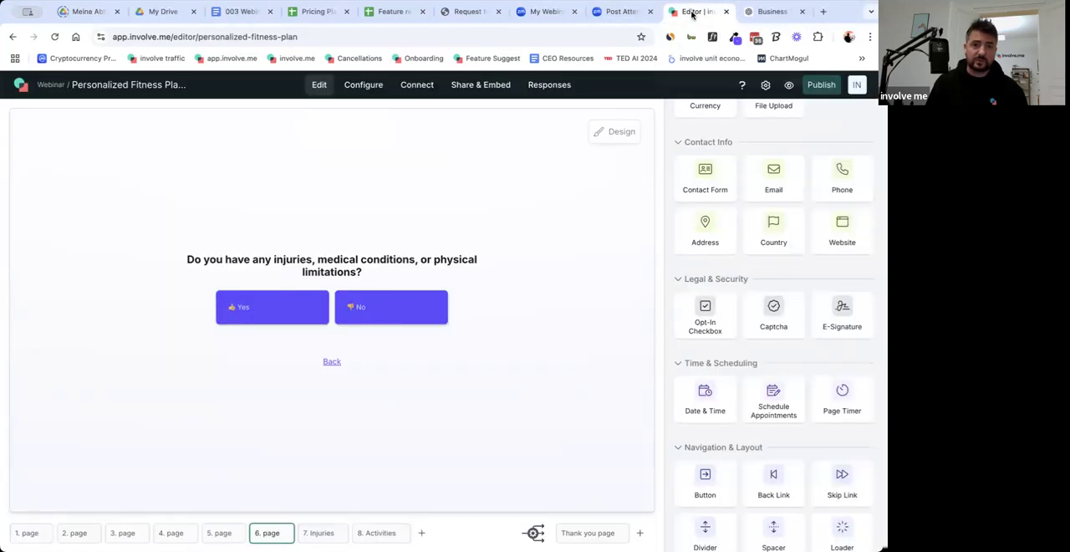
Add a page after Activities with a Number Input element and set its question text to "What's your age?".
click(379, 534)
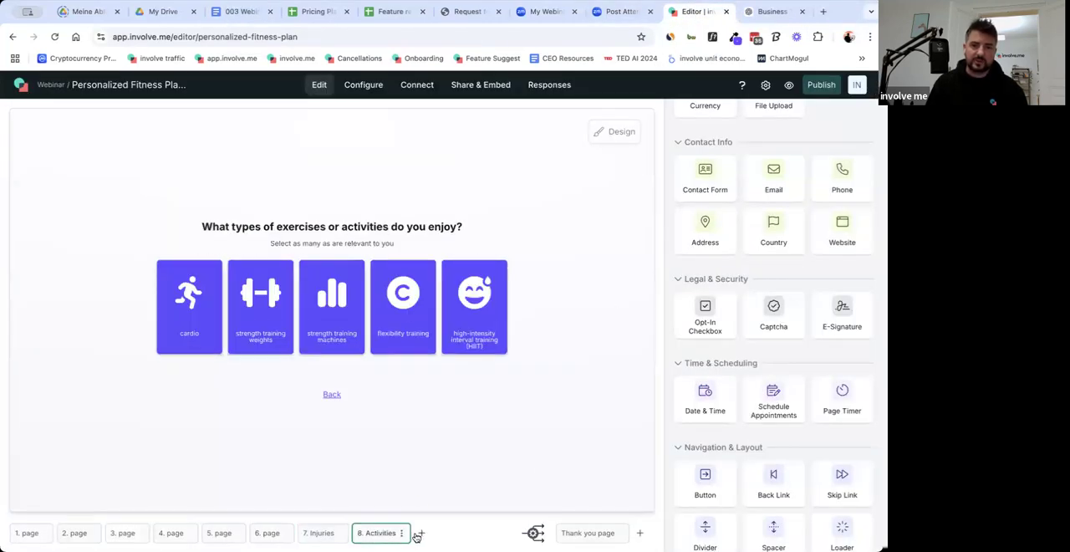
click(419, 534)
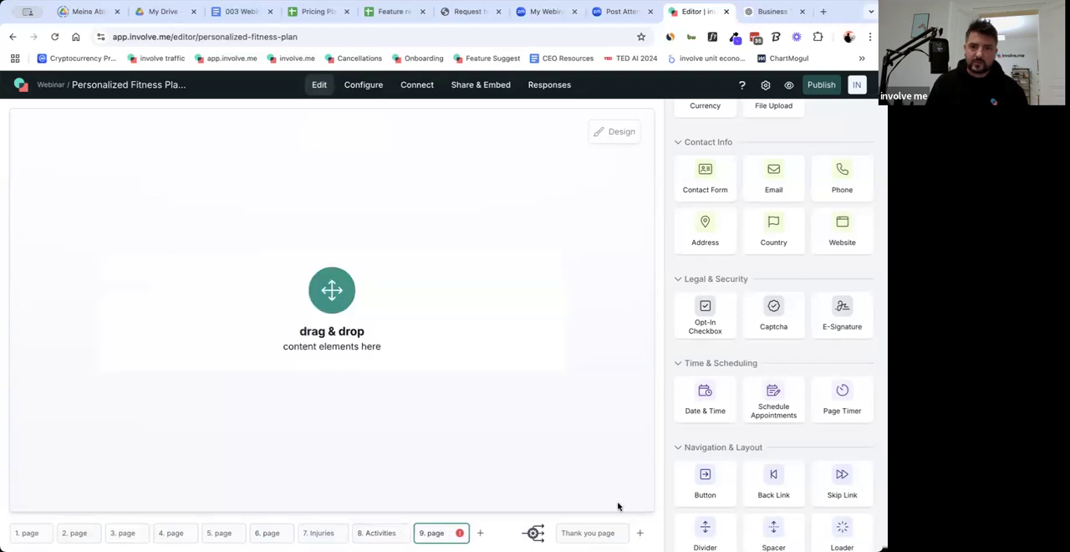
scroll(736, 439, up, 5)
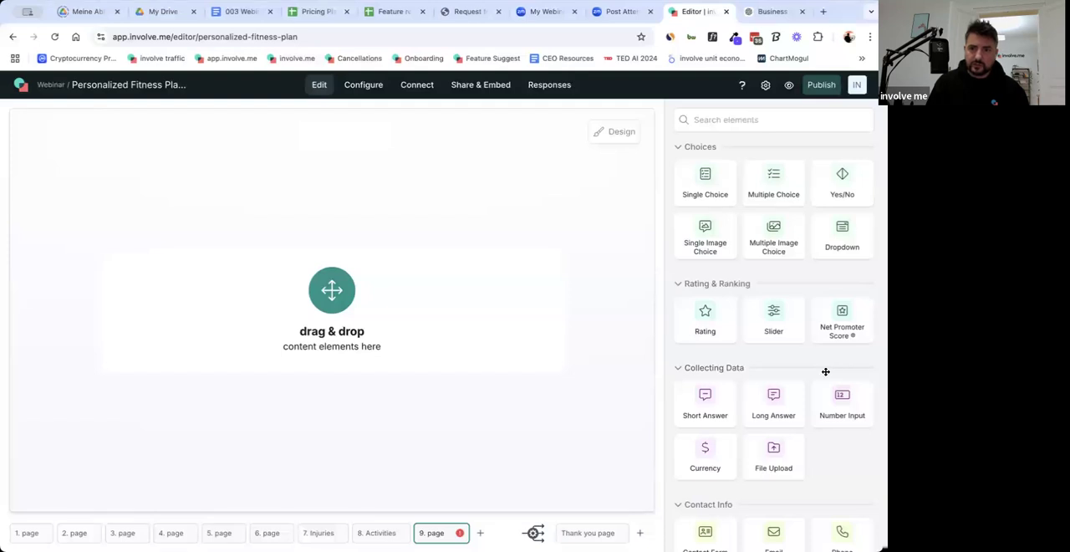
drag(841, 414, 349, 351)
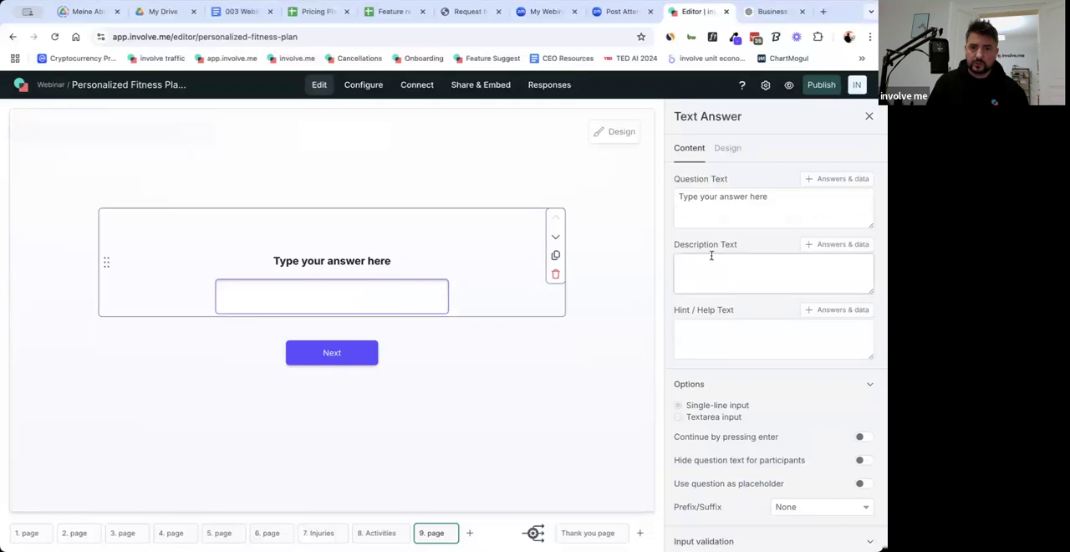
triple_click(713, 195)
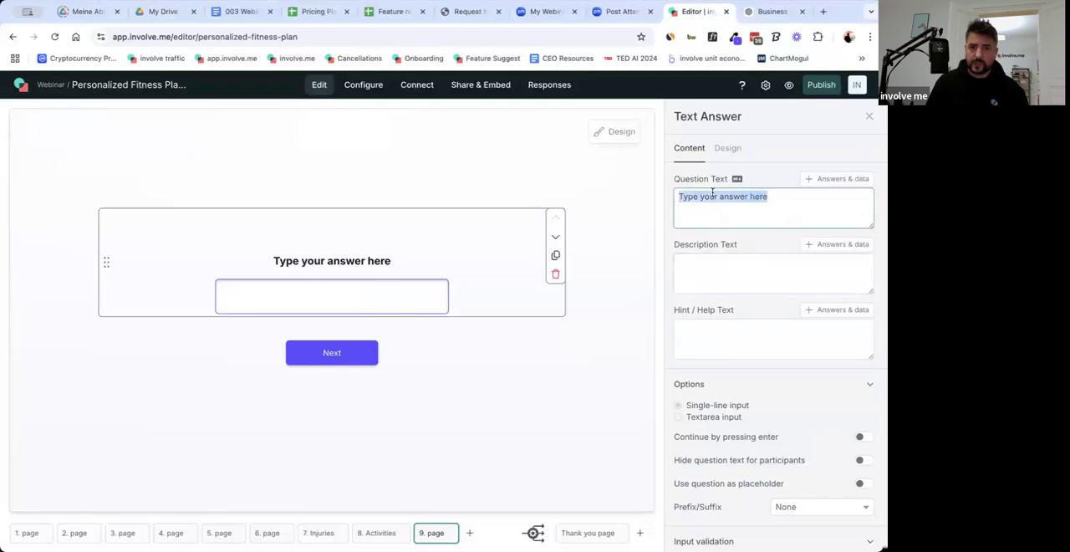
key(super+v)
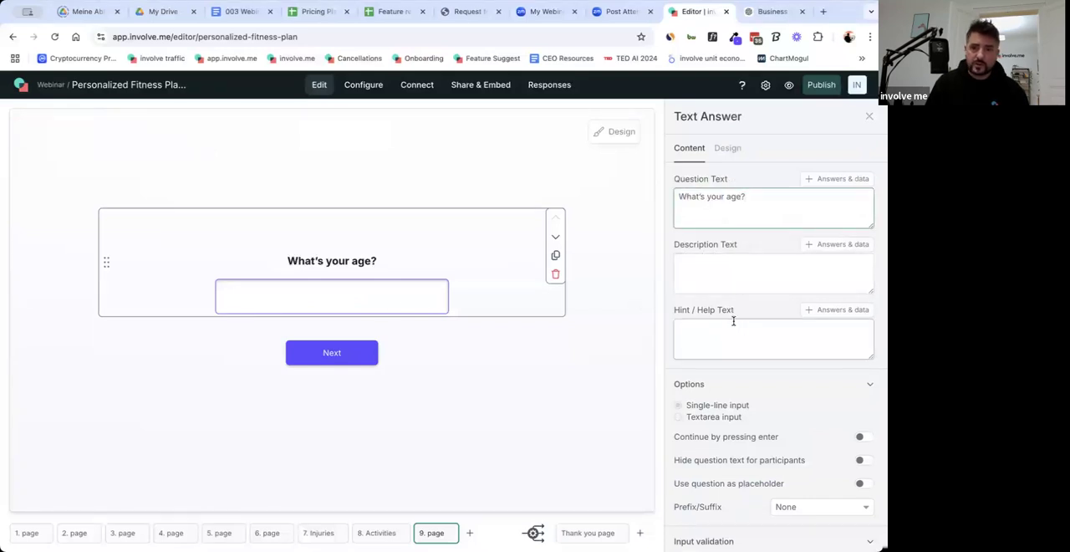
Give the age question's number field the suffix "years".
scroll(792, 426, down, 2)
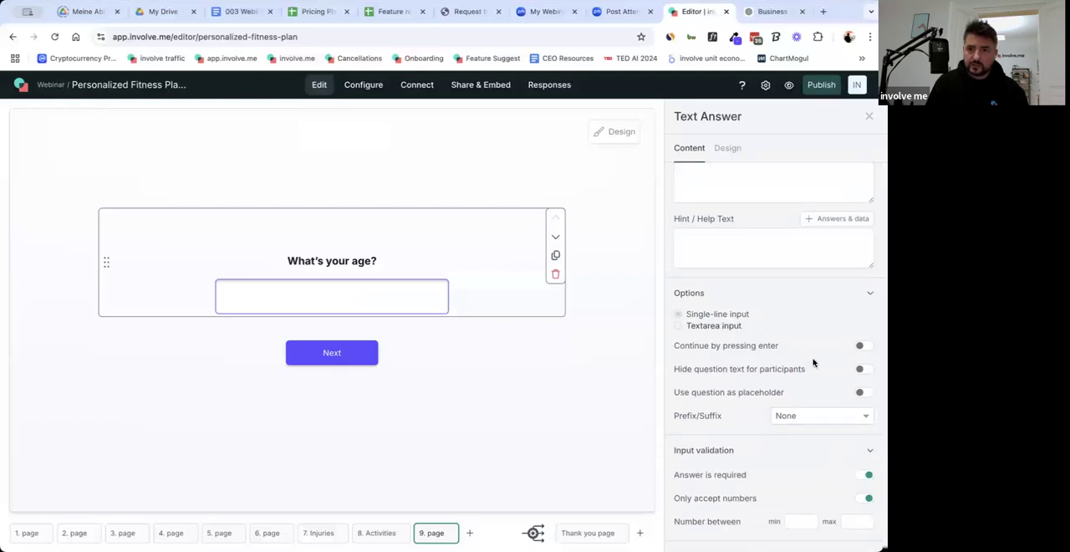
click(835, 421)
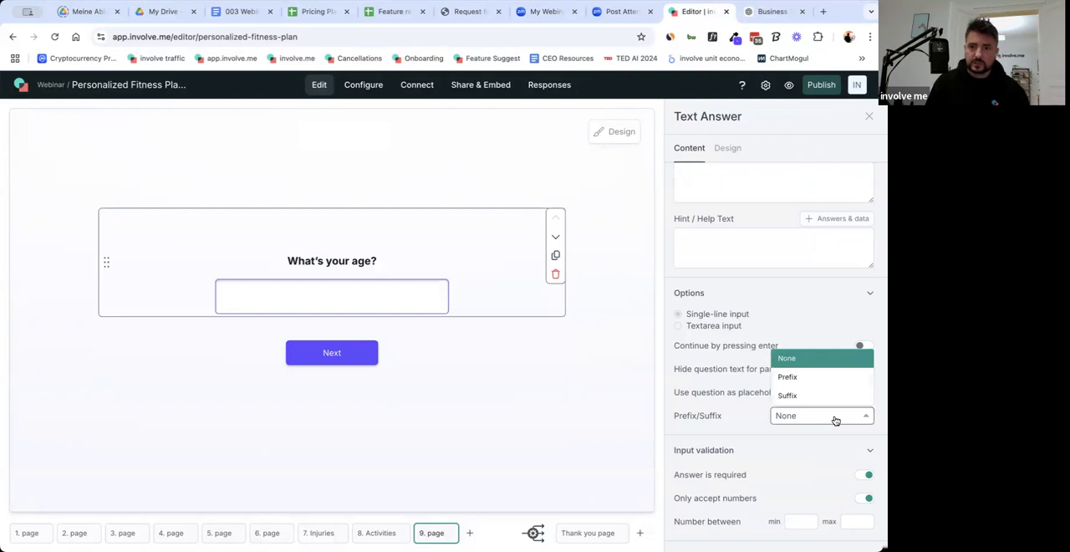
click(824, 396)
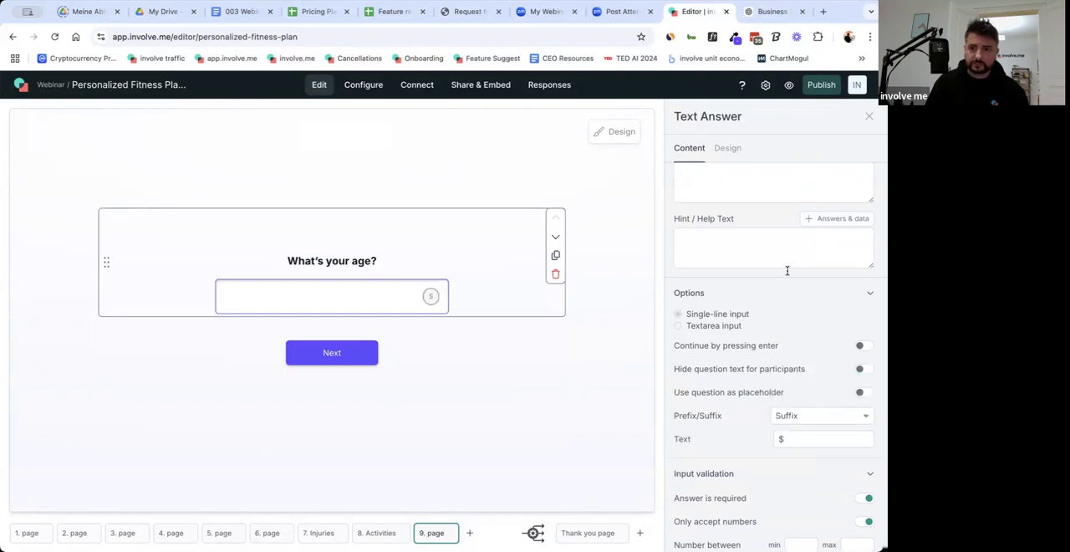
double_click(807, 436)
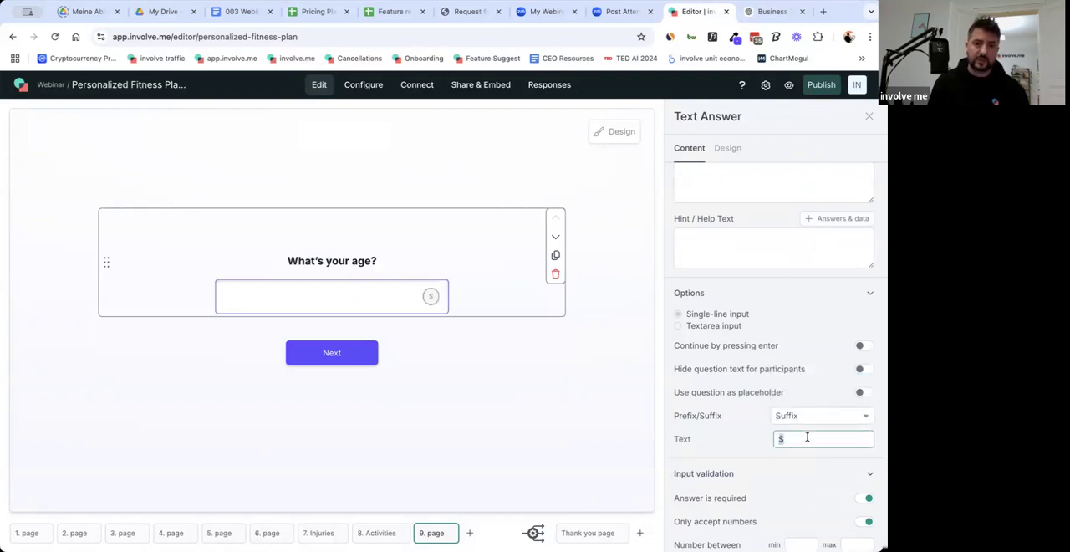
text(years)
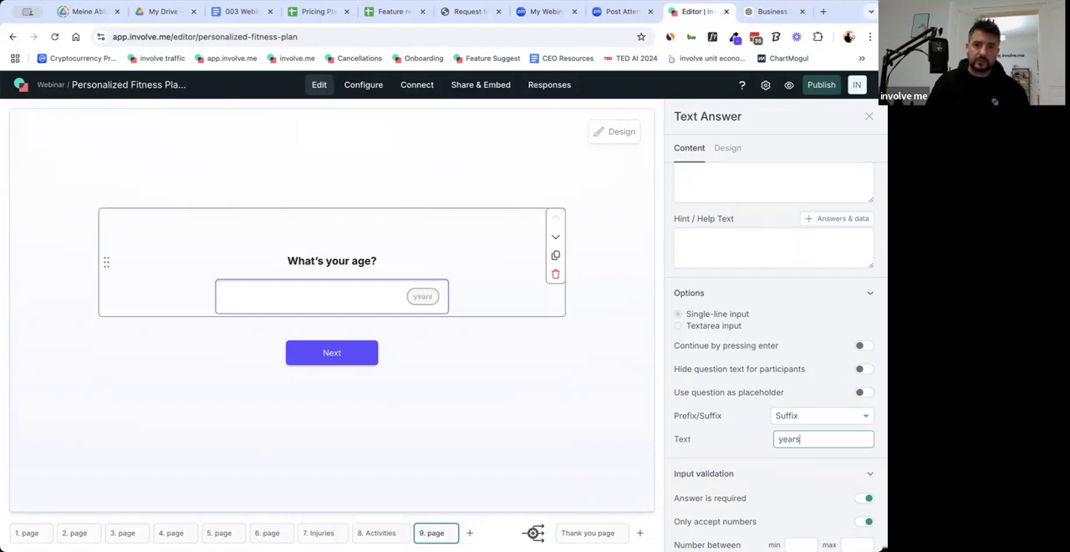
click(593, 469)
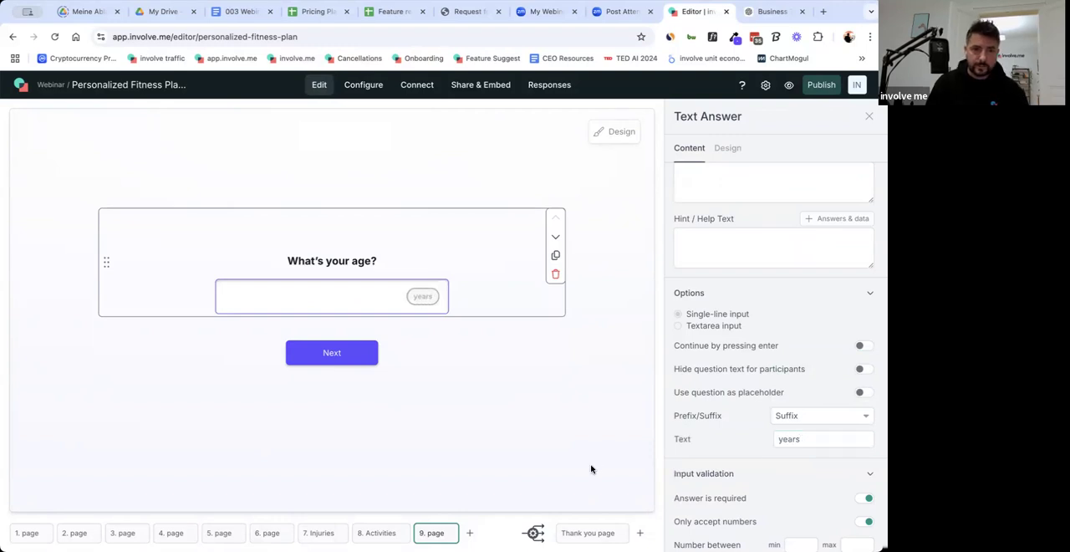
click(372, 534)
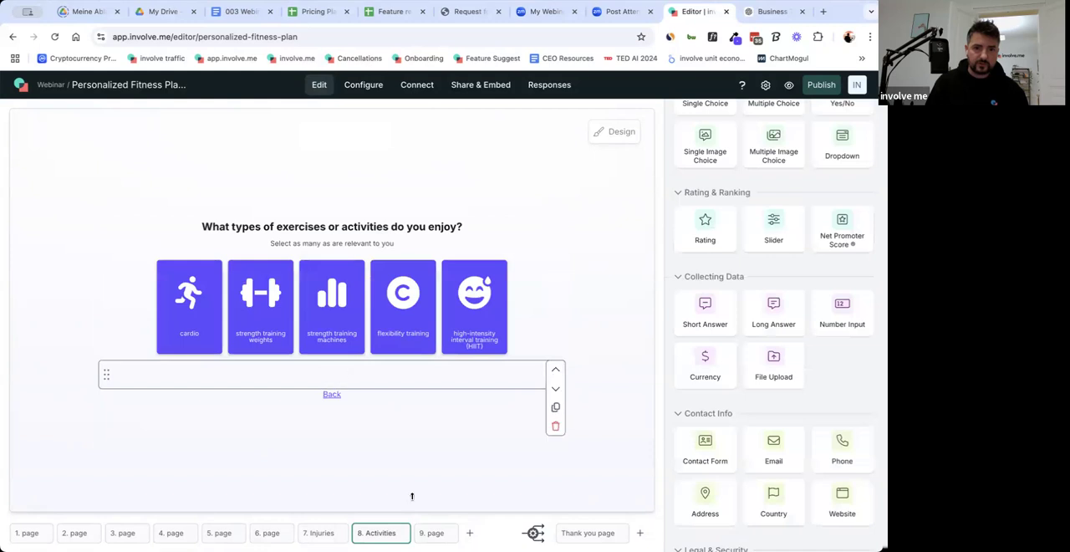
click(431, 535)
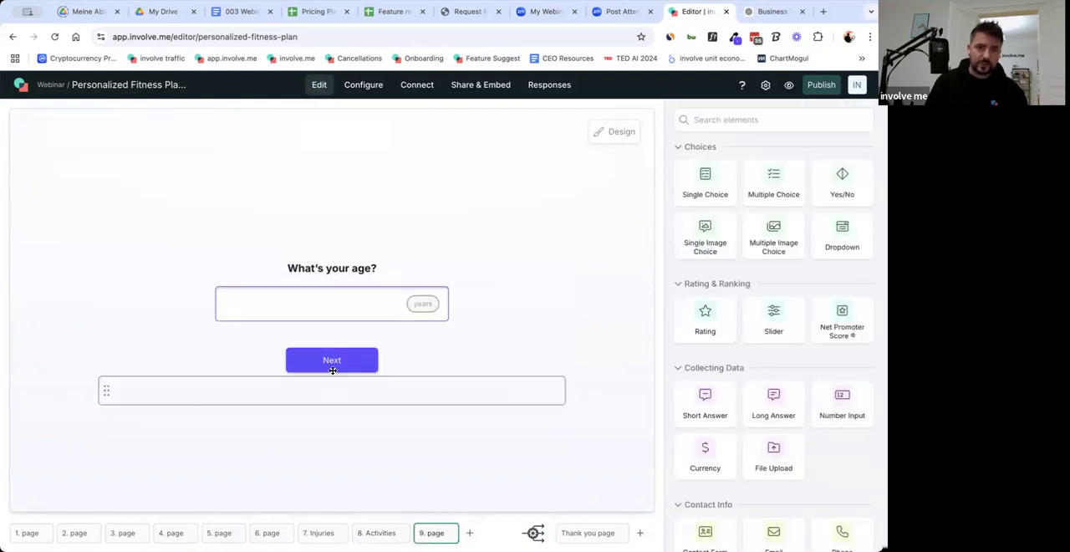
click(351, 395)
click(556, 443)
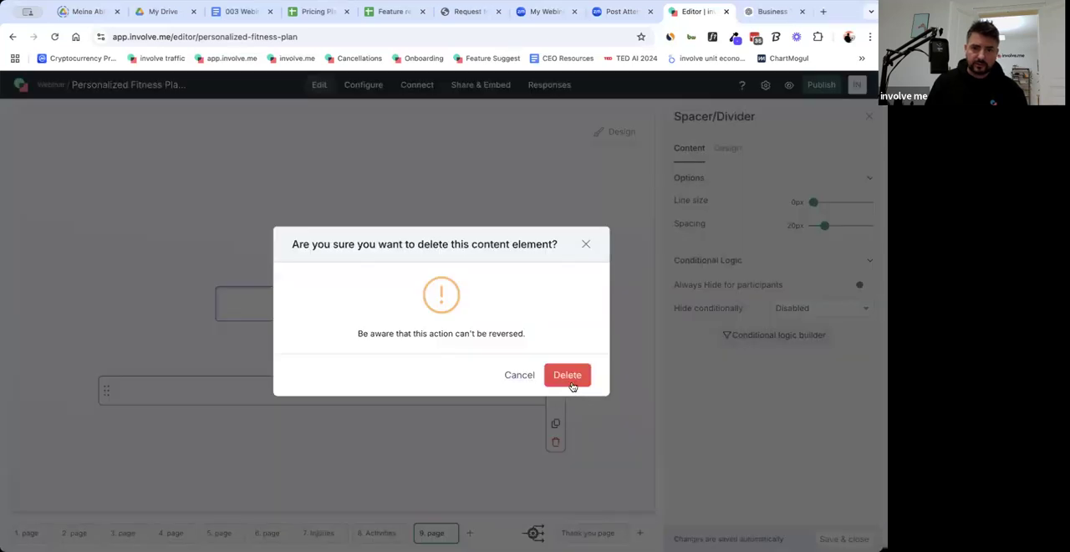
click(572, 383)
Copy the Back link from the Injuries page and paste it onto the age question page.
click(372, 536)
click(314, 537)
click(333, 394)
click(437, 537)
key(super+v)
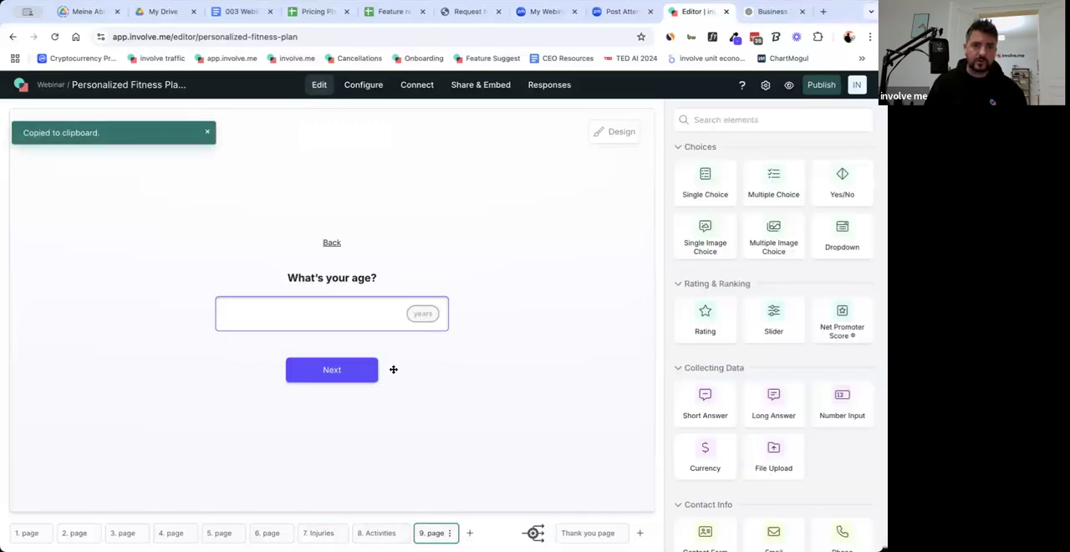
Move the Back link on the age question page so it sits below the Next button.
drag(337, 242, 347, 391)
click(560, 320)
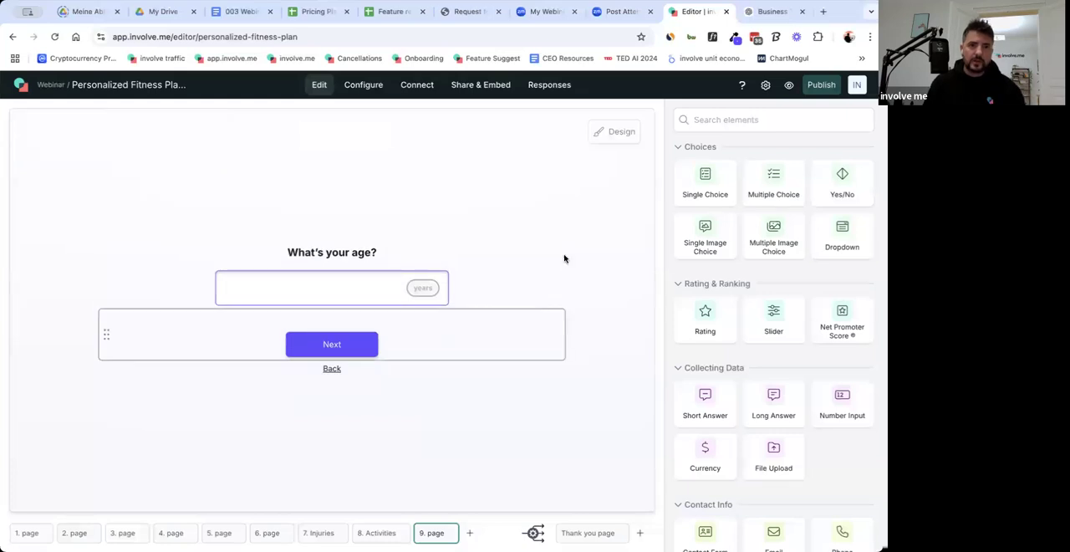
click(602, 275)
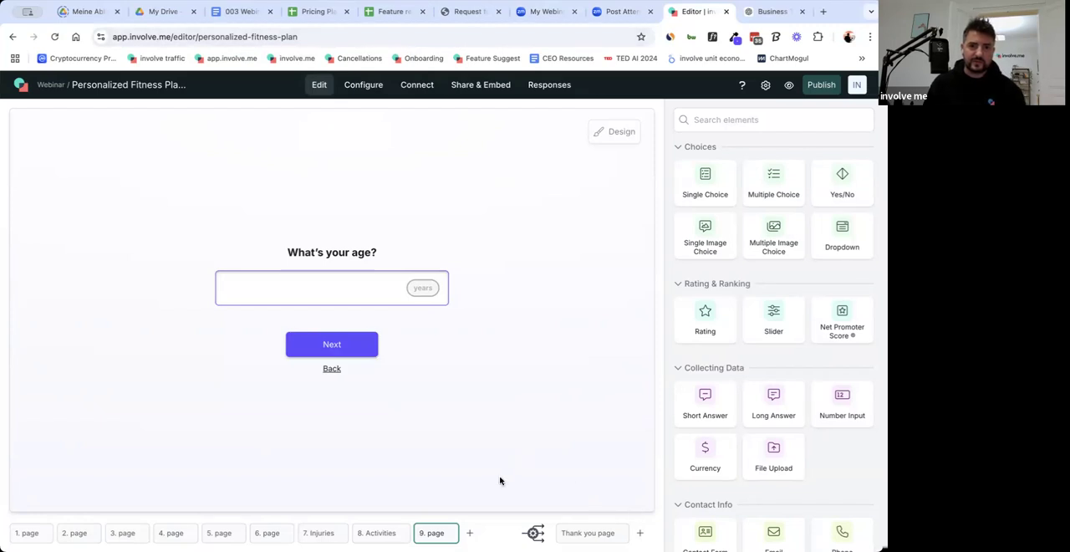
Give the first page, with the fitness plan banner, the title "Welcome".
click(25, 533)
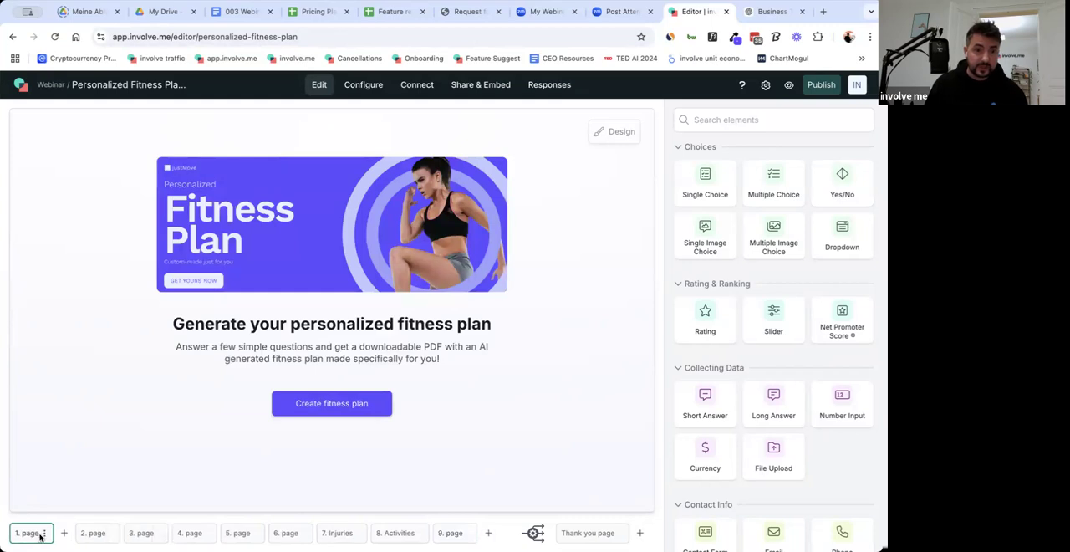
click(44, 533)
click(50, 455)
text(Welcome)
click(566, 358)
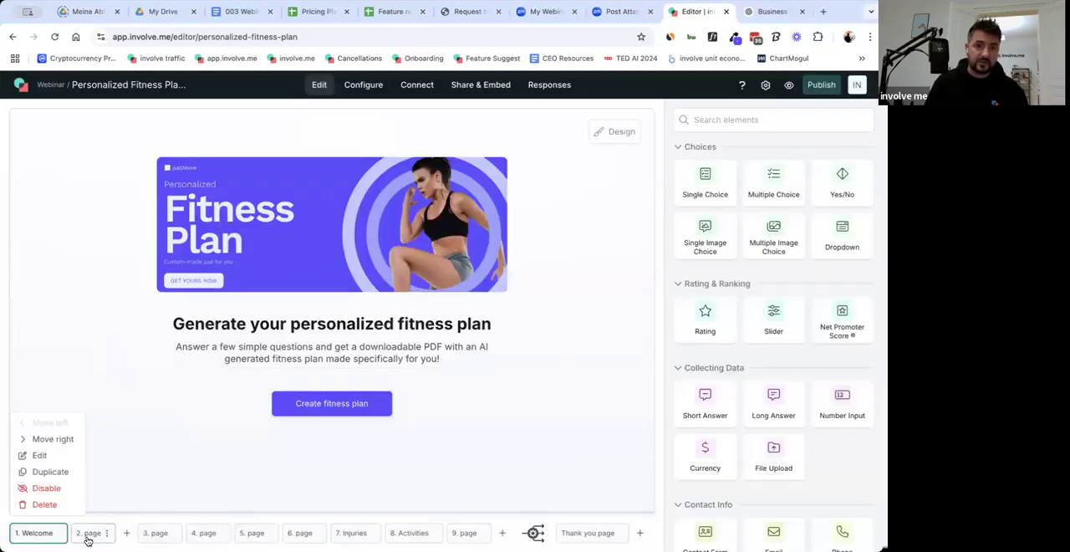
Title page 2, which asks for the primary fitness goal, "Goal".
click(87, 540)
click(106, 533)
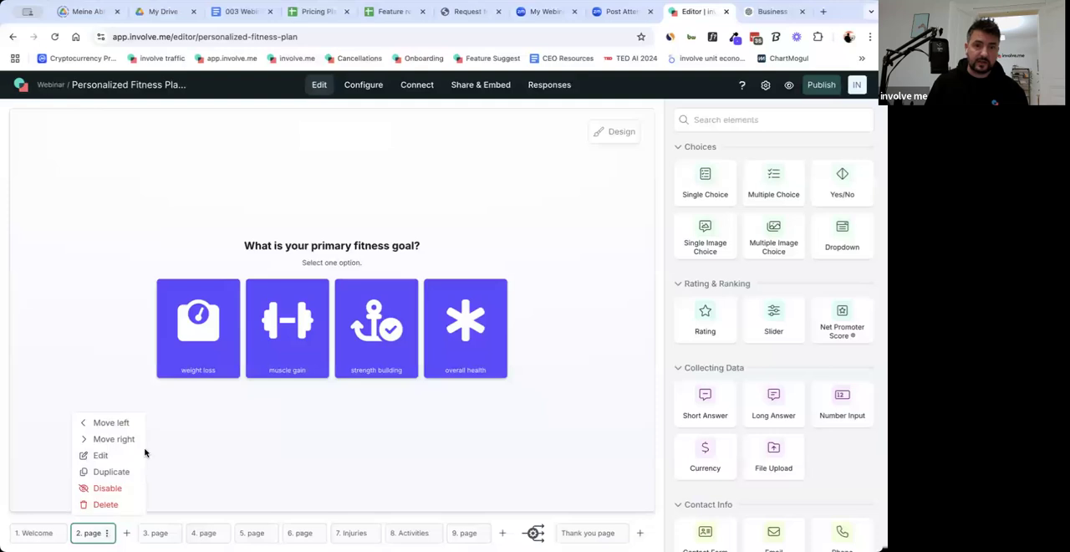
click(127, 457)
text(Goal)
click(583, 358)
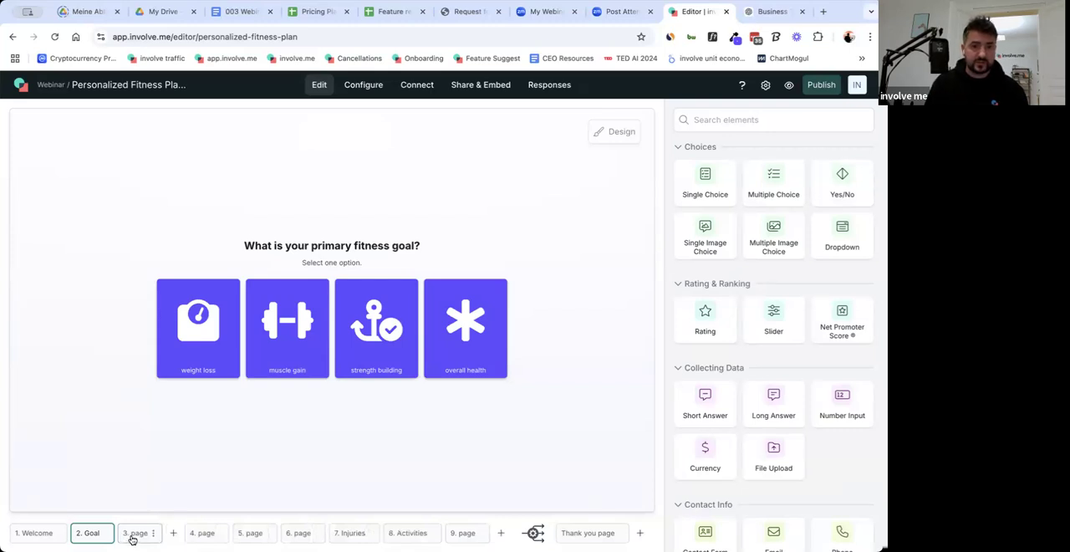
Set the title of page 3, the fitness level question, to "Experience".
click(131, 539)
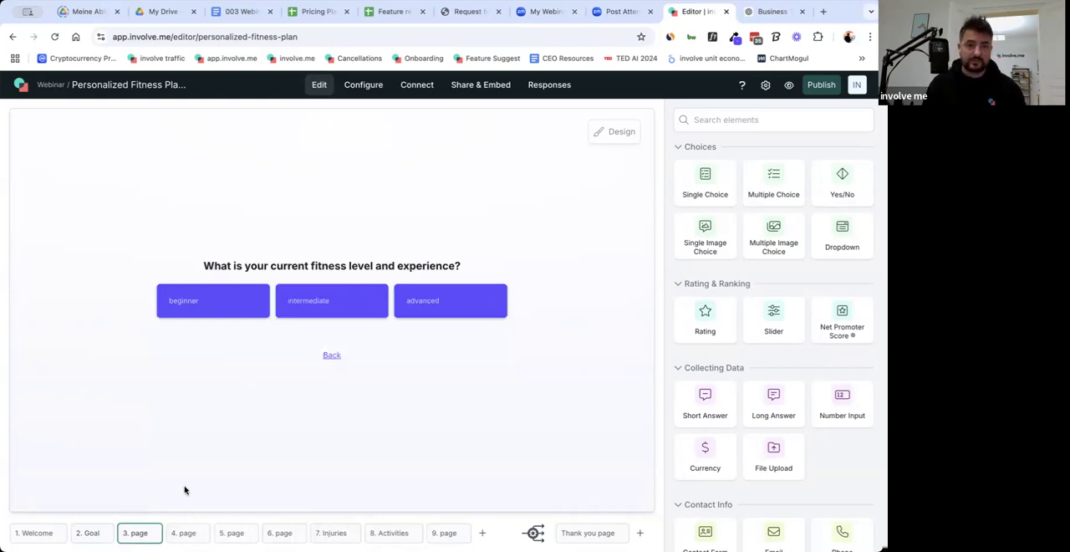
mouse_move(155, 537)
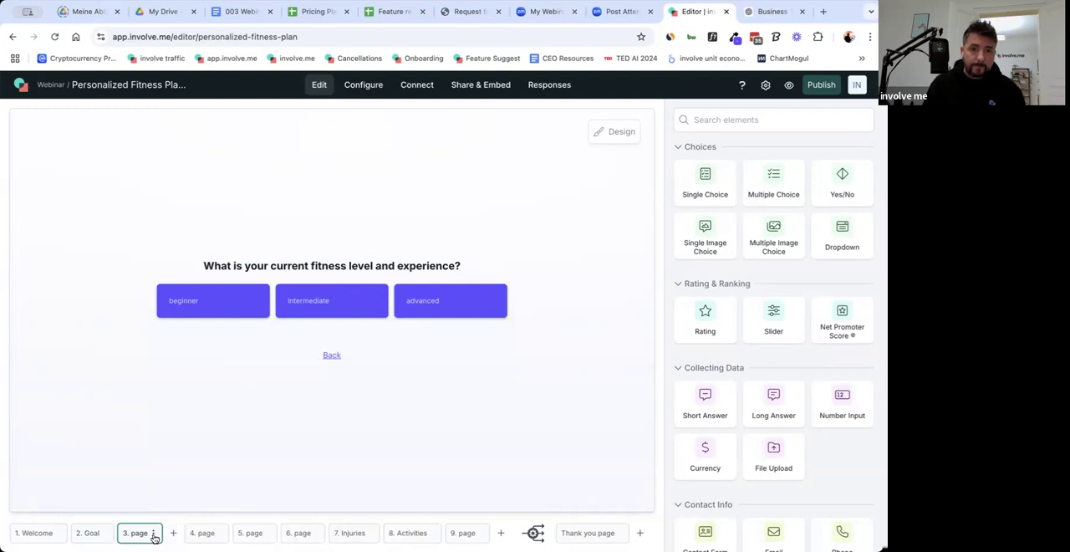
click(154, 534)
click(172, 460)
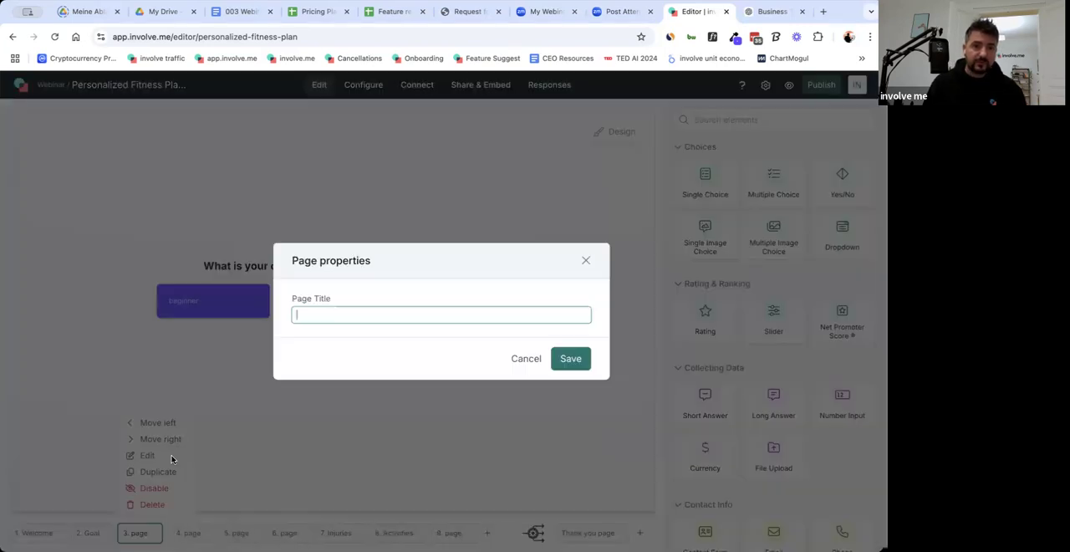
text(Experience)
click(571, 360)
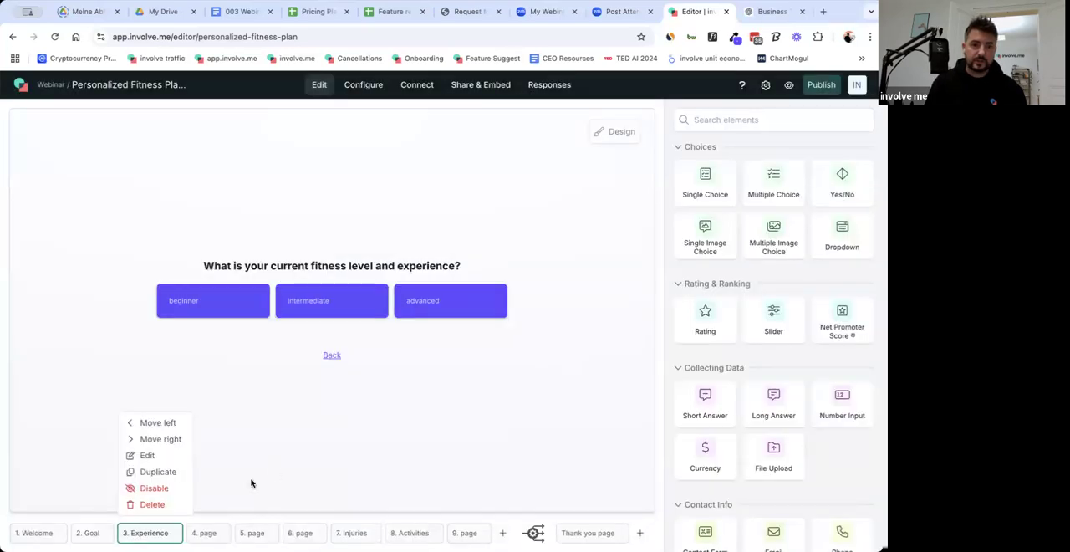
Set the title of page 4, the weekly workout schedule question, to "Availability".
click(206, 534)
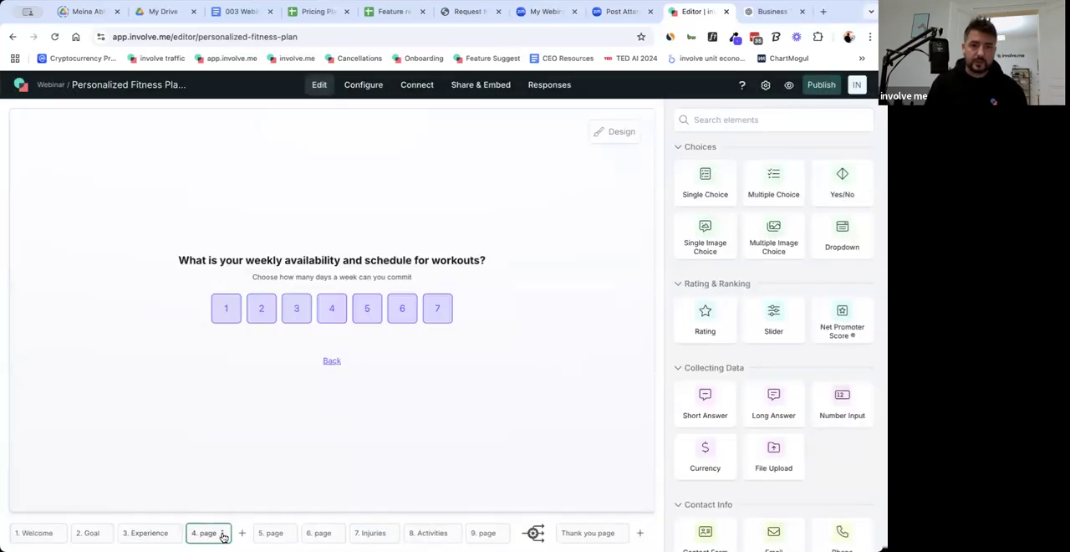
click(223, 535)
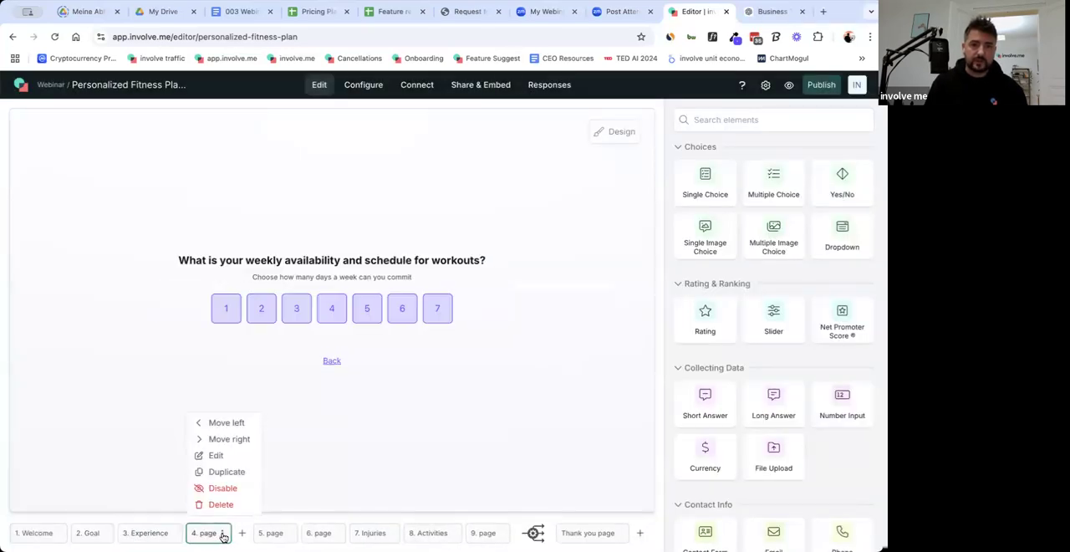
click(231, 455)
text(Availability)
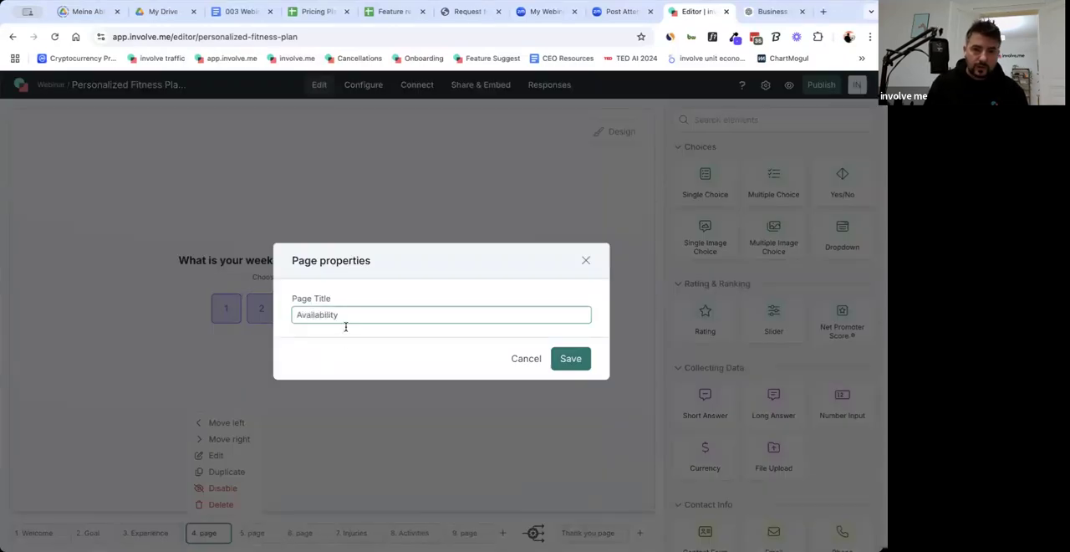
click(571, 360)
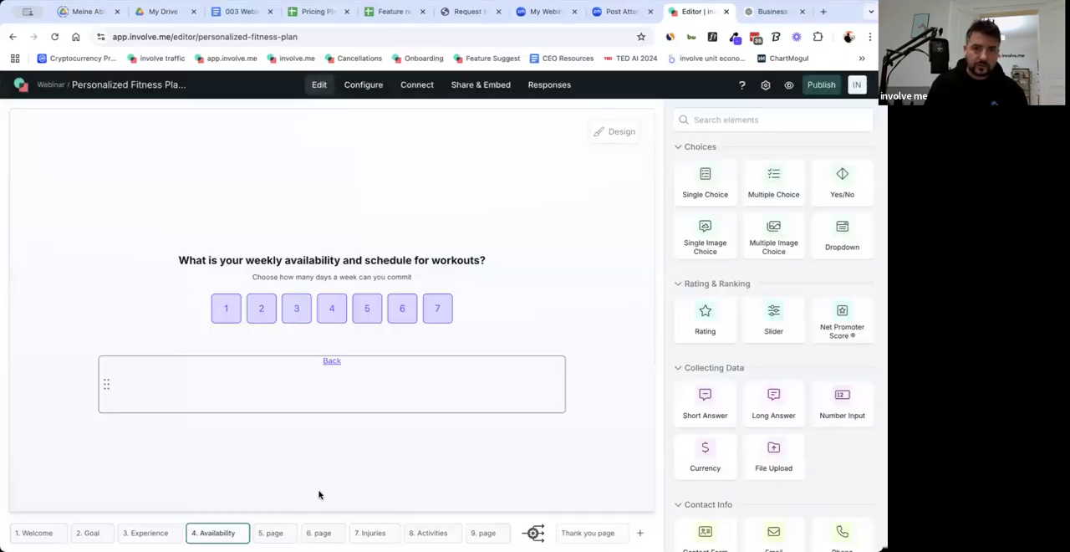
Title page 5, which asks when during the day the participant trains best, "Timing".
click(275, 534)
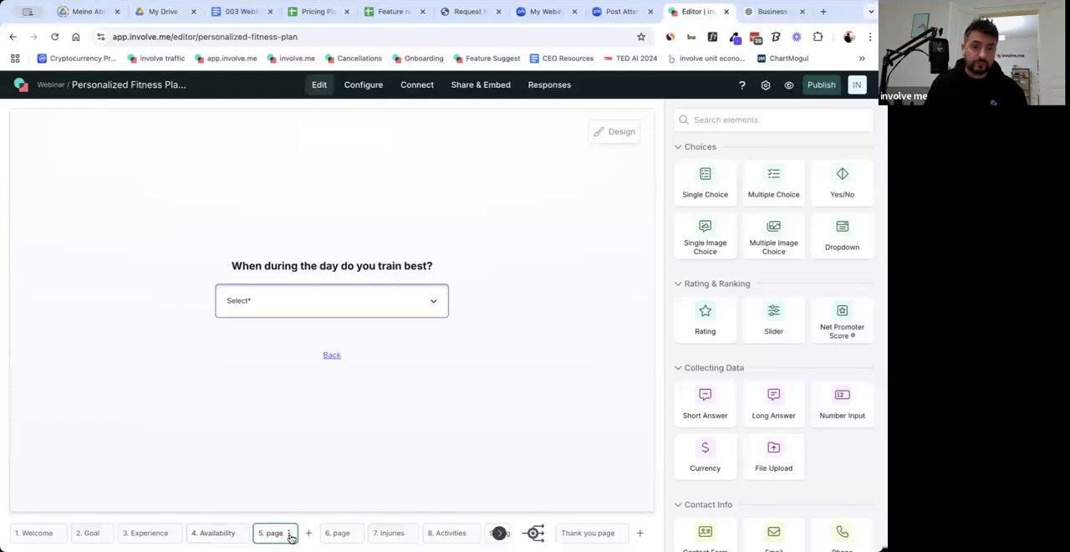
click(290, 536)
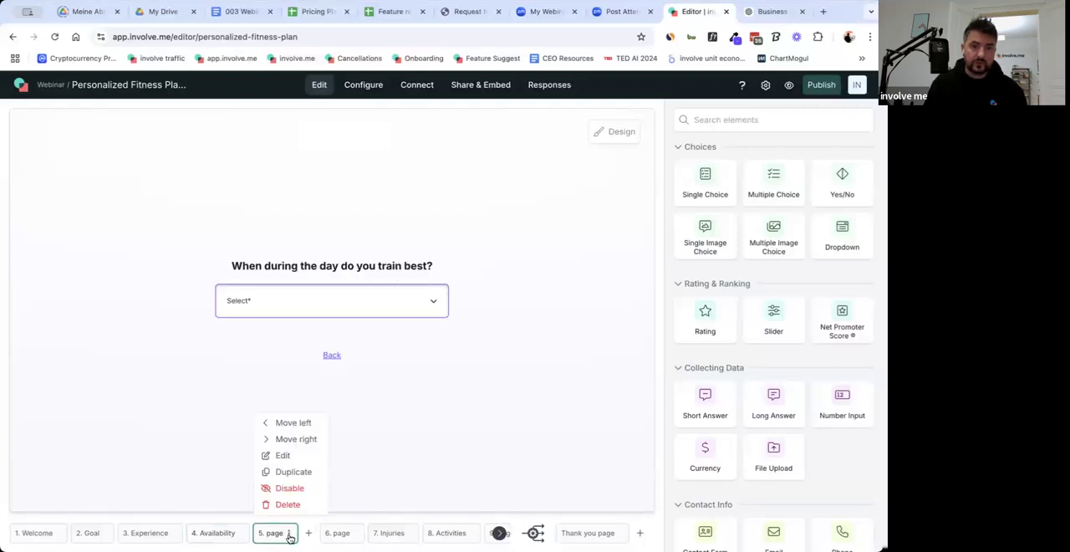
click(320, 453)
text(Timing)
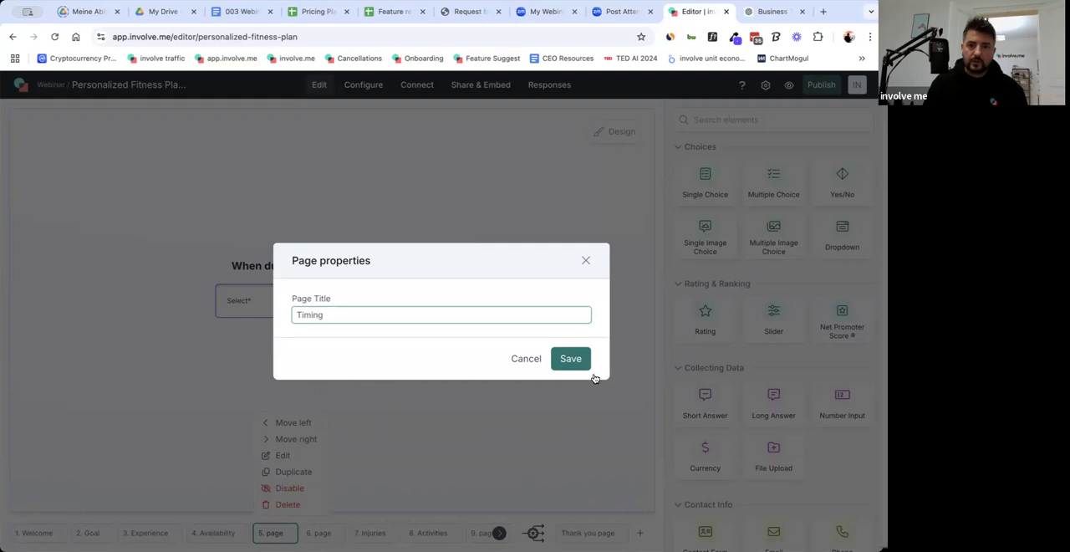
click(571, 359)
Give page 6, the yes/no question about injuries and medical conditions, the title "Conditions Y/N".
click(326, 536)
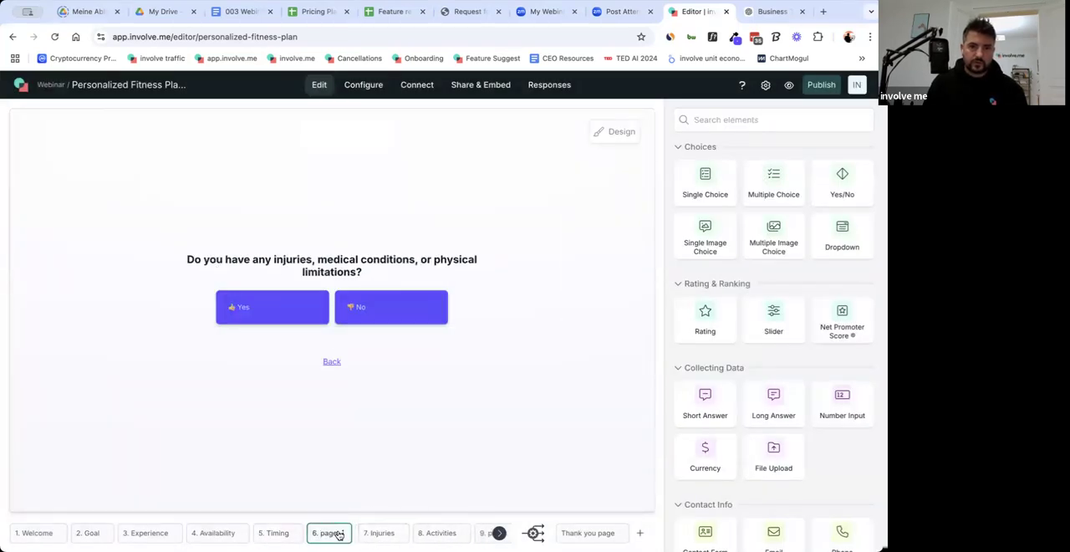
click(342, 537)
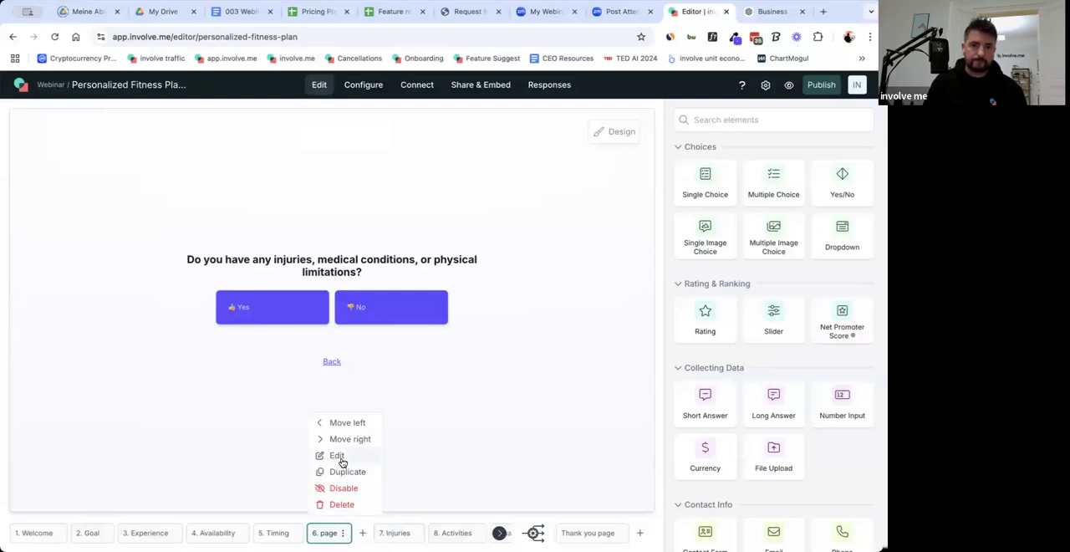
click(337, 456)
text(Conditions)
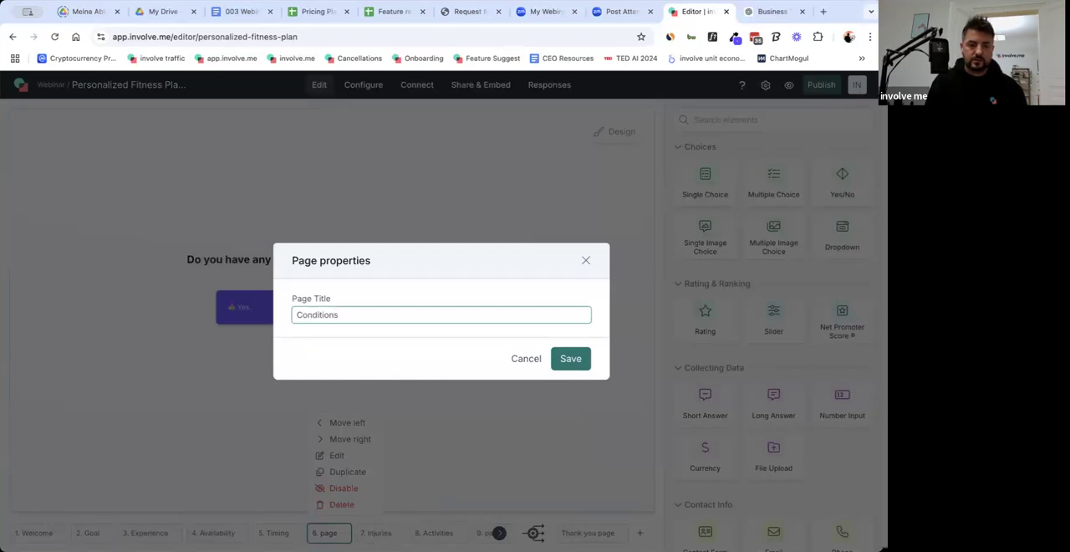
text(Y/N)
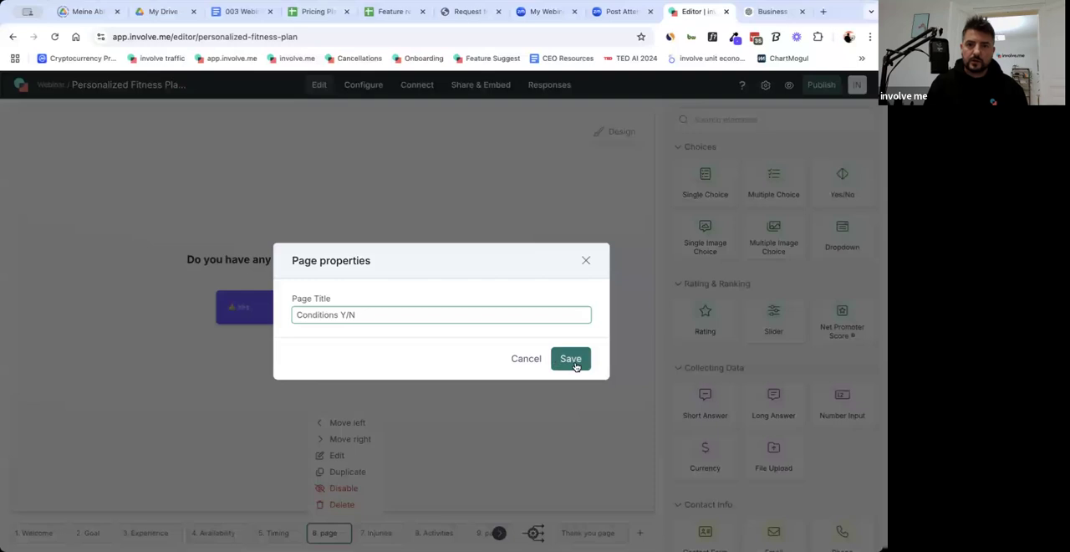
click(574, 361)
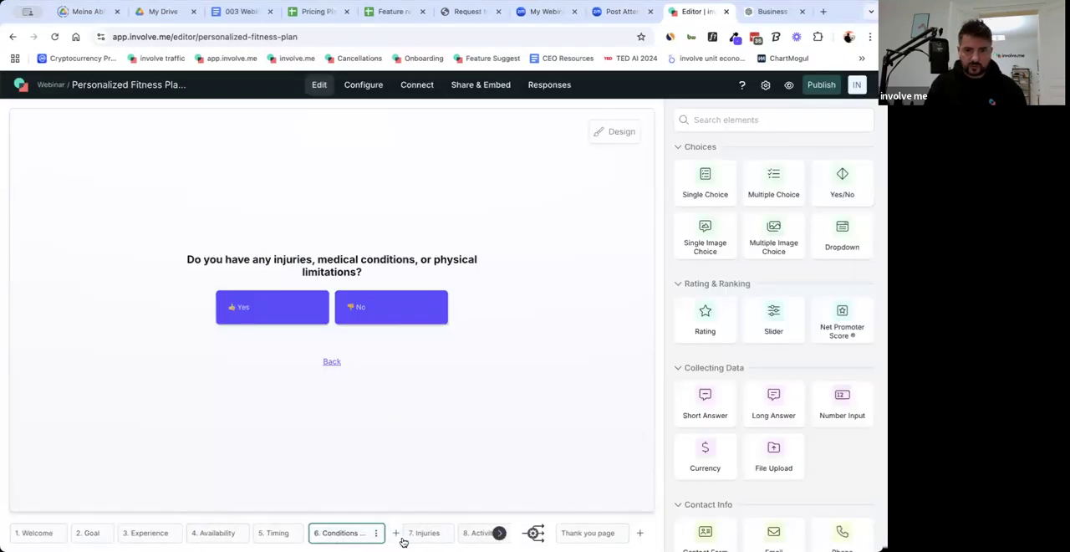
Set the title of page 9, the age question page, to "Age".
click(499, 537)
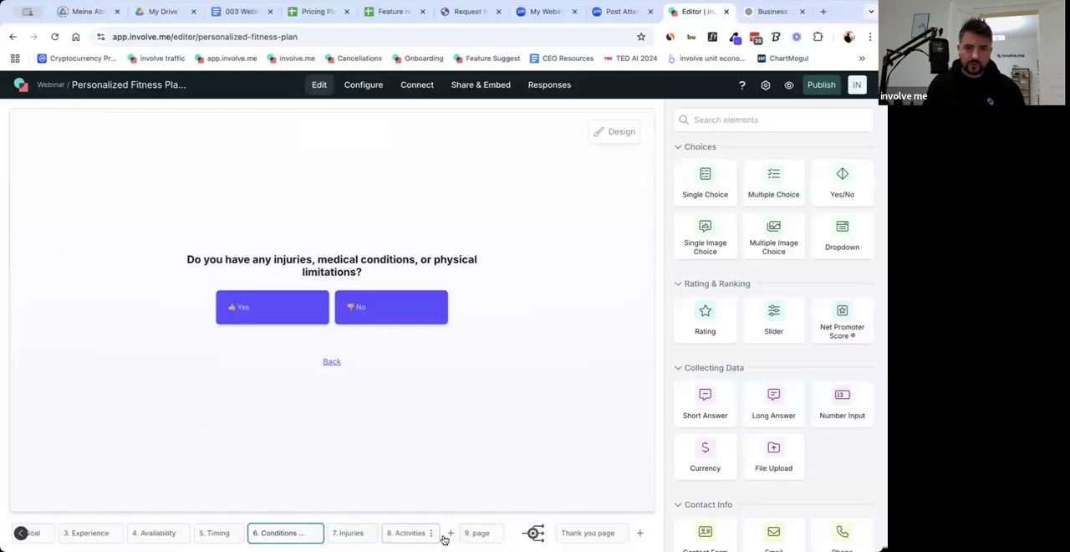
click(479, 536)
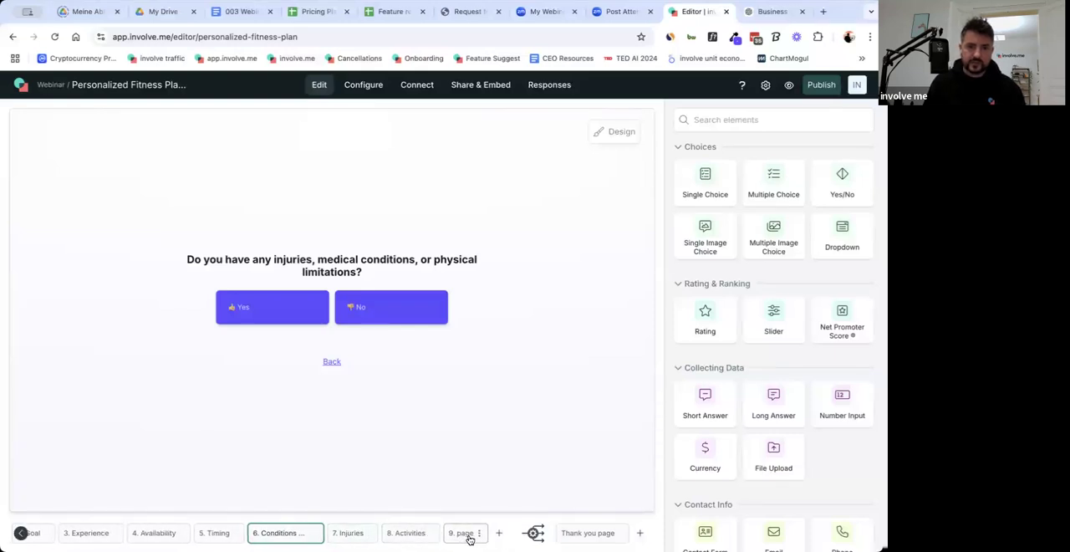
click(482, 536)
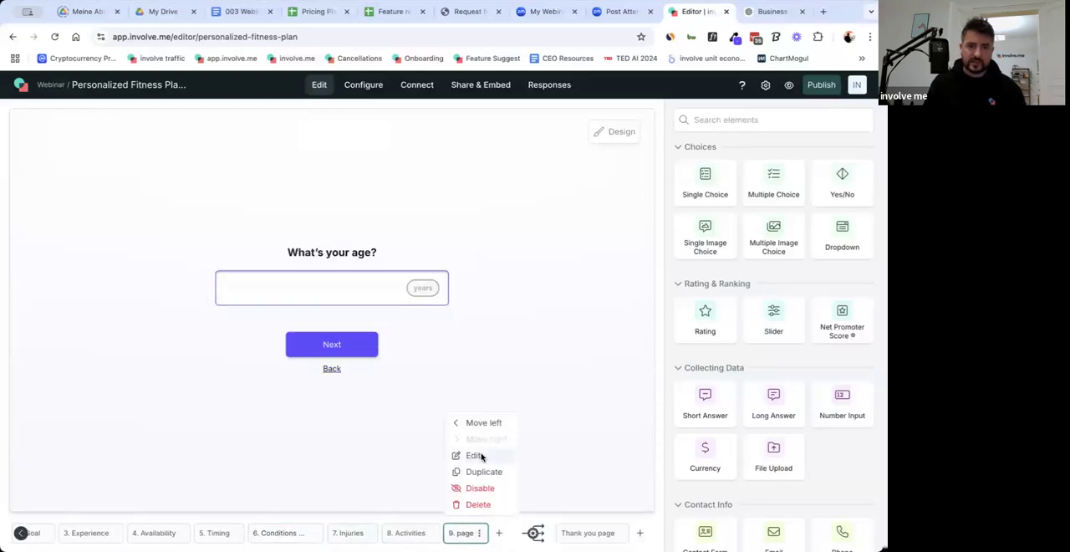
click(474, 455)
text(Age)
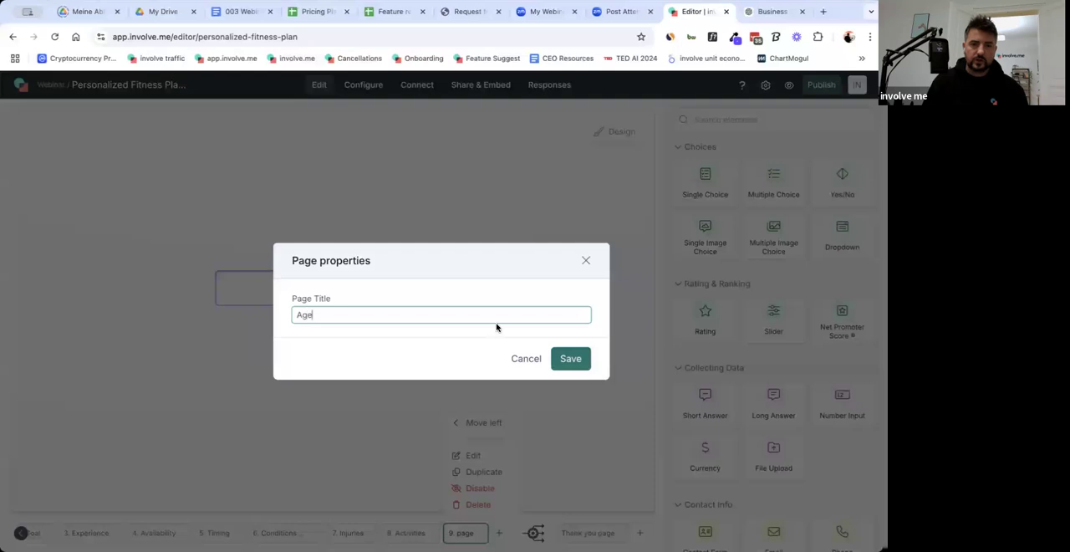
click(573, 366)
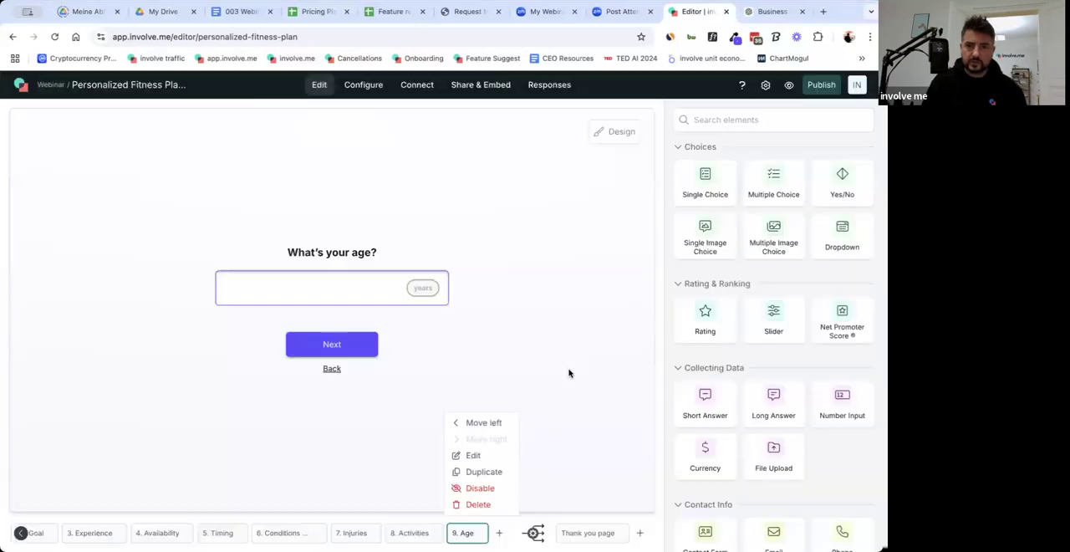
Change the text of the Next button on the Age page to "Generate fitness plan".
click(327, 339)
double_click(810, 180)
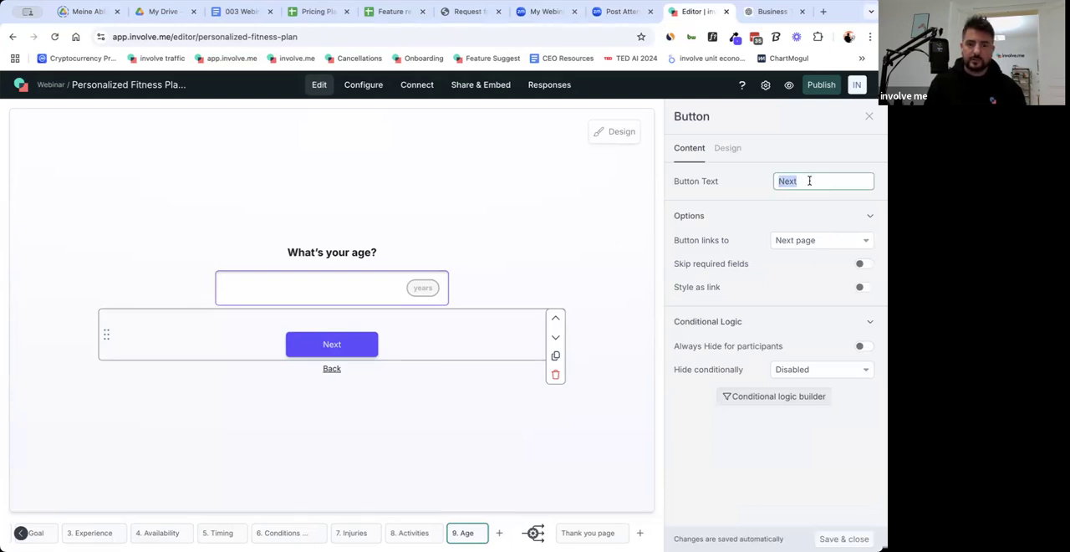
text(Ge)
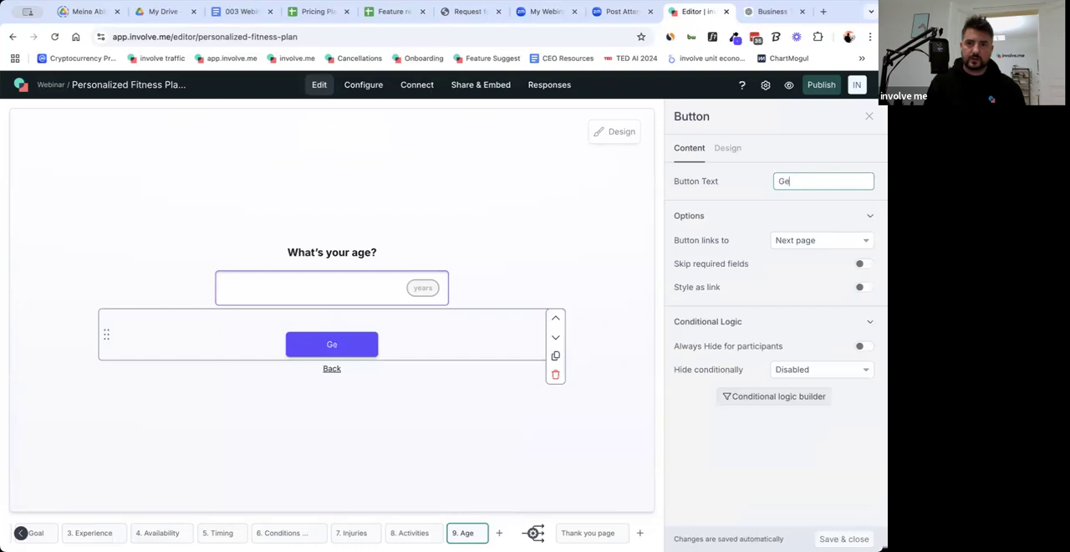
text(nerate fitness plan)
click(572, 248)
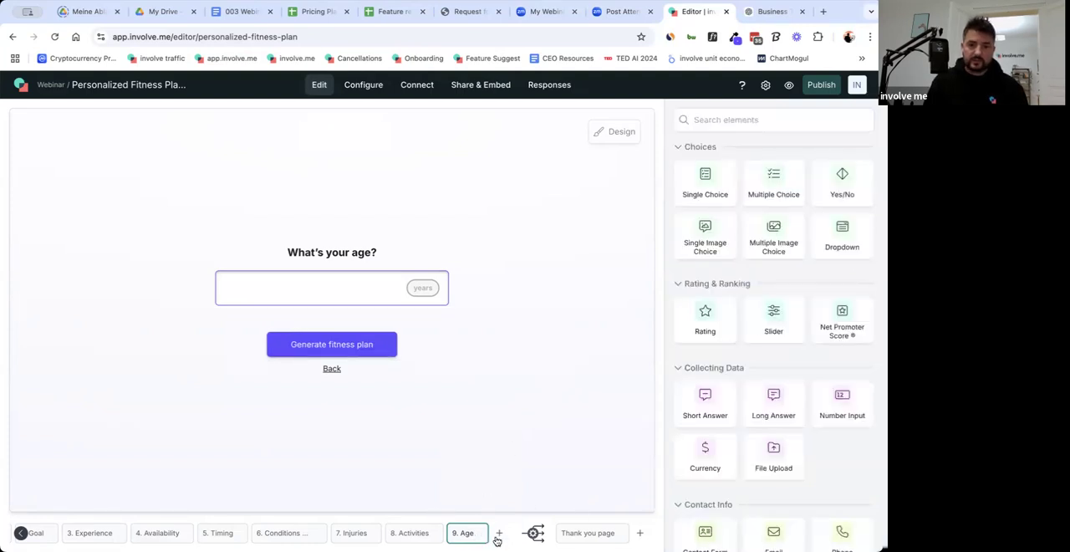
Add a new page after Age and place a Page Timer element on it.
scroll(498, 535, left, 5)
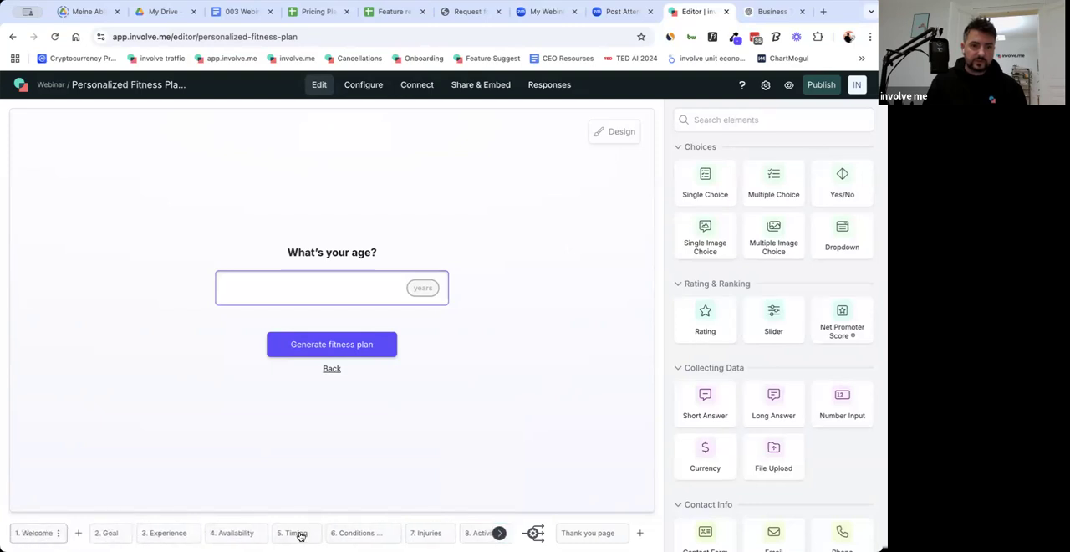
scroll(488, 539, right, 5)
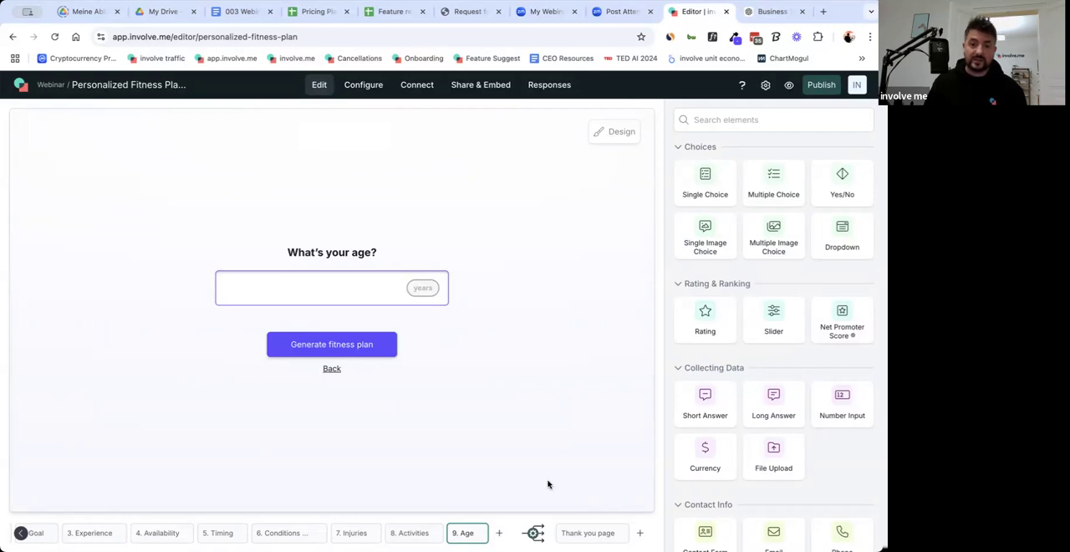
click(502, 536)
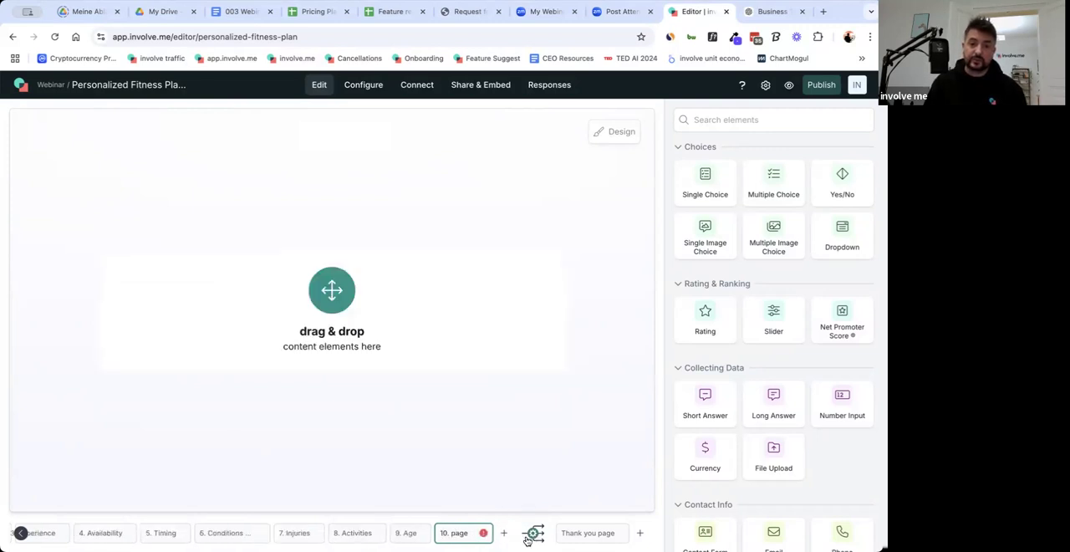
scroll(836, 446, down, 10)
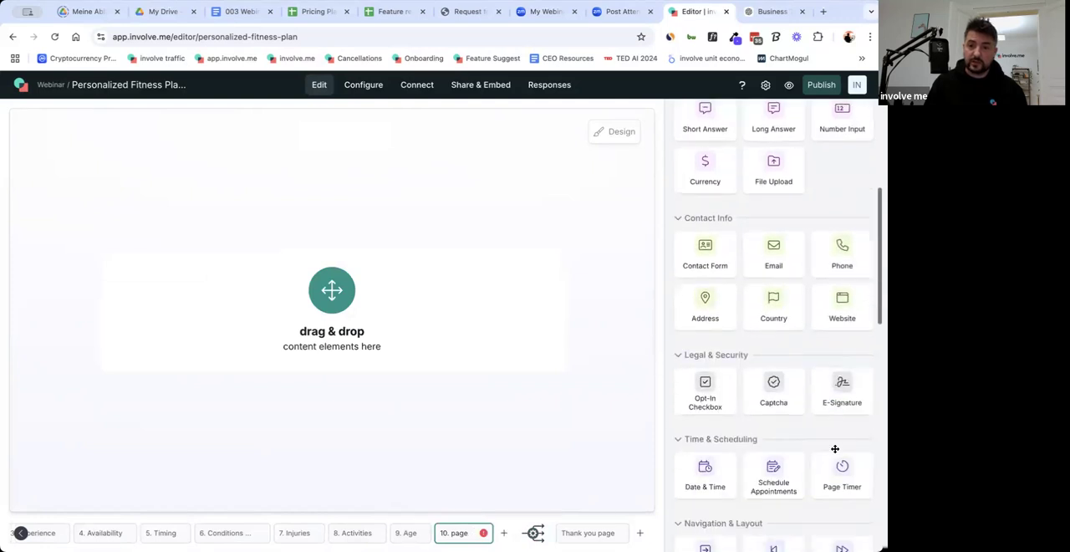
drag(841, 397, 392, 348)
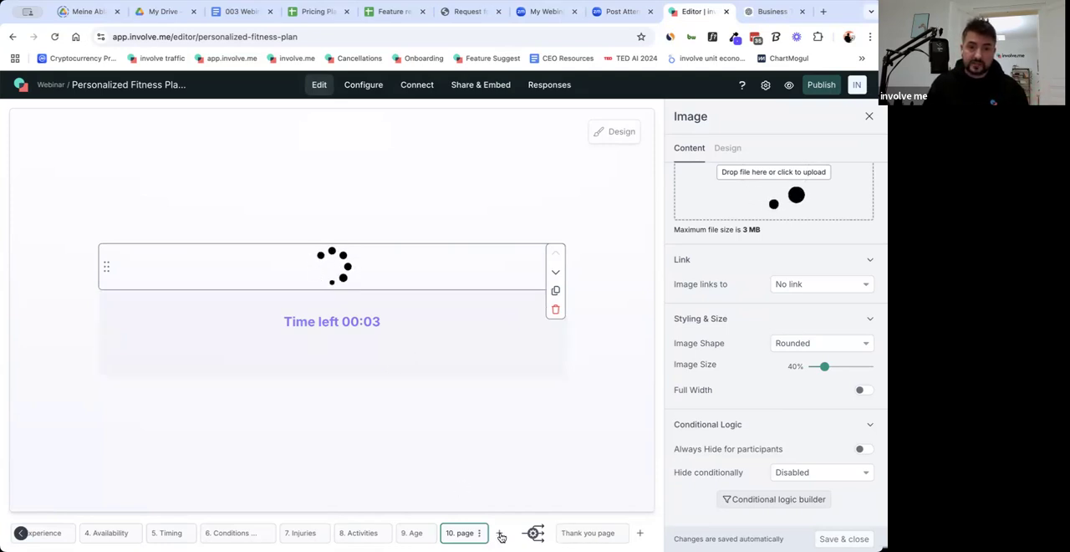
Add a new page after the timer page and place a Contact Form element on it.
click(418, 533)
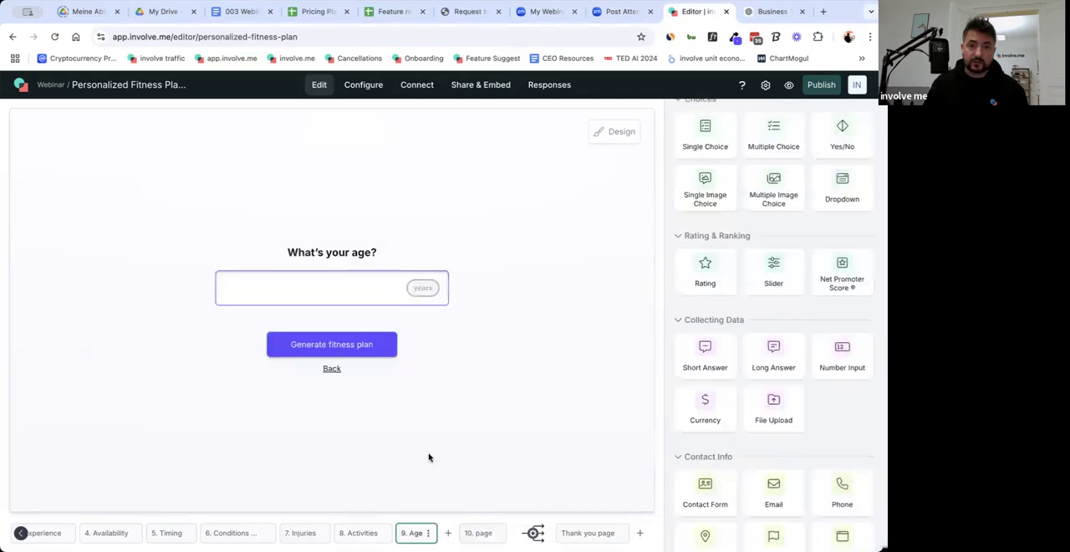
click(462, 533)
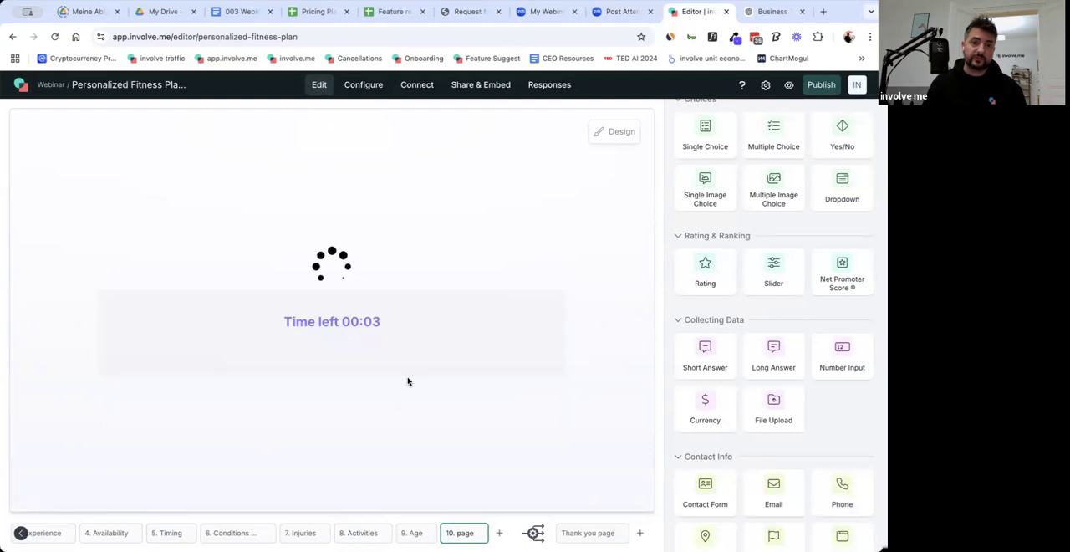
click(500, 533)
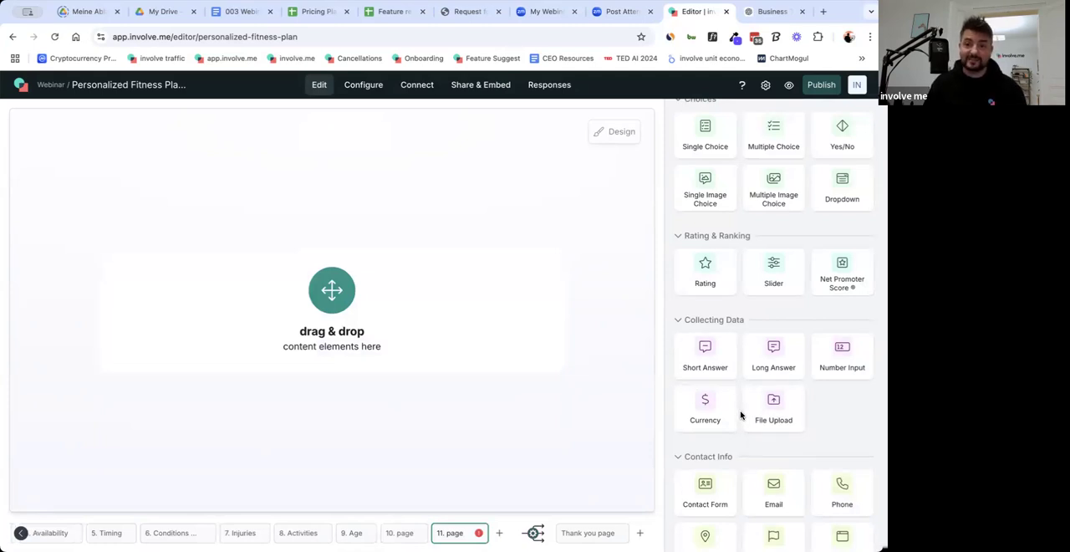
scroll(825, 422, up, 1)
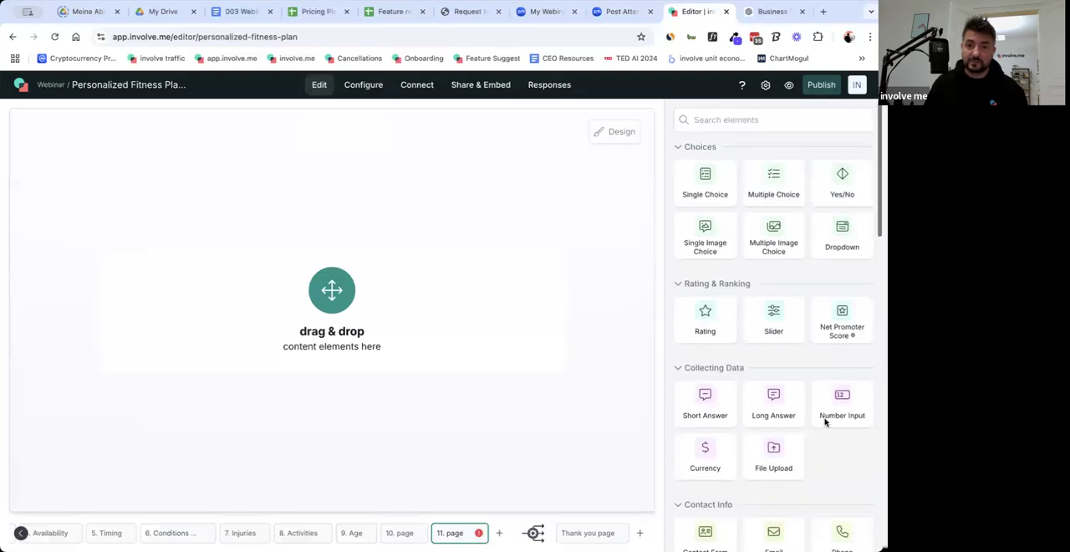
scroll(825, 420, down, 1)
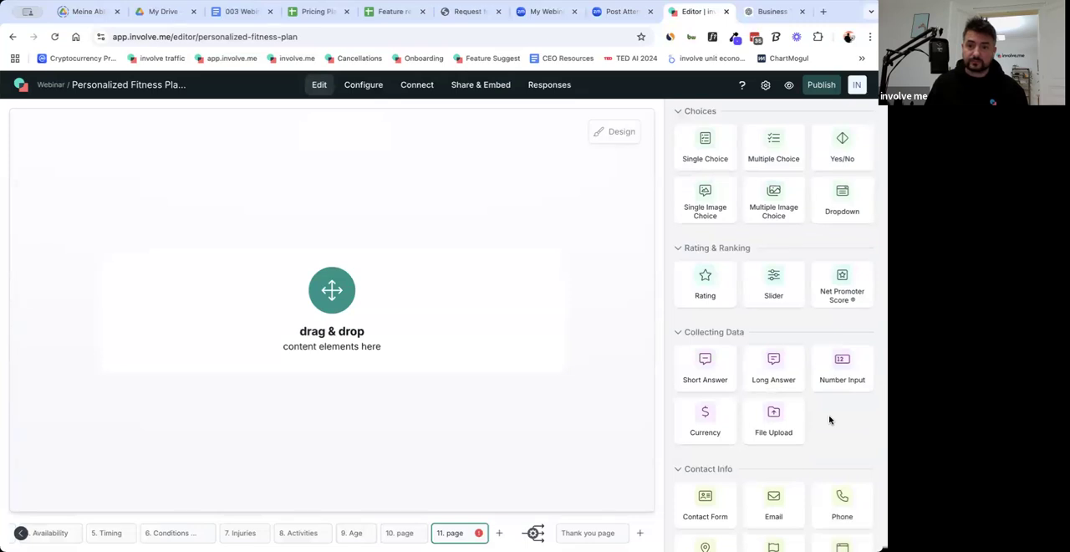
scroll(832, 420, down, 2)
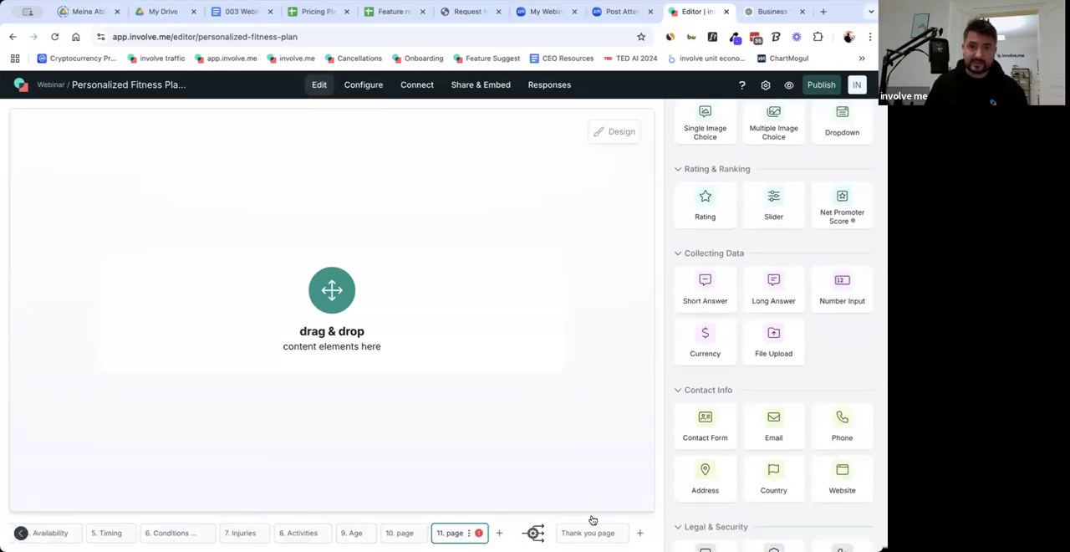
scroll(843, 421, down, 2)
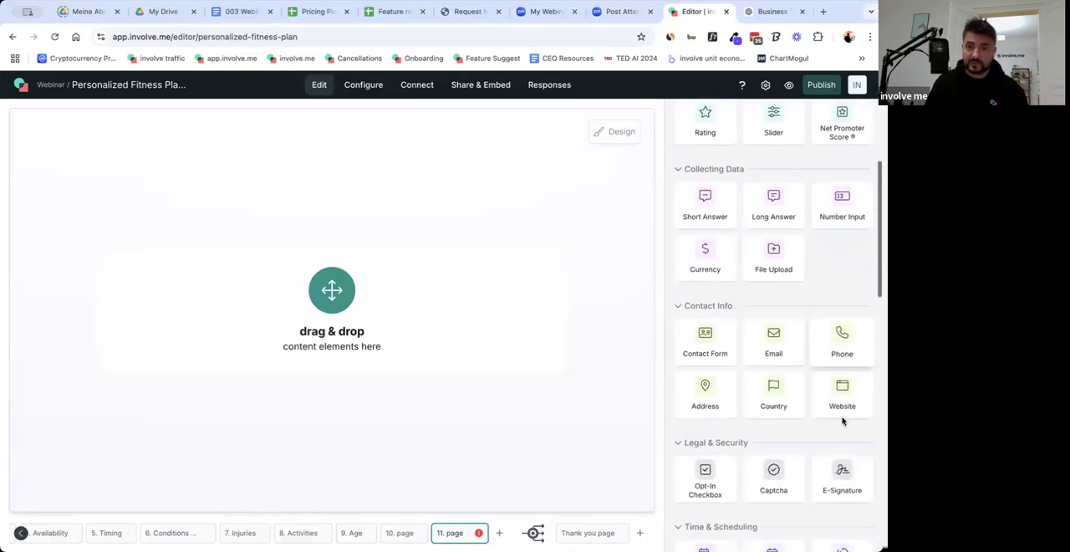
scroll(819, 431, up, 4)
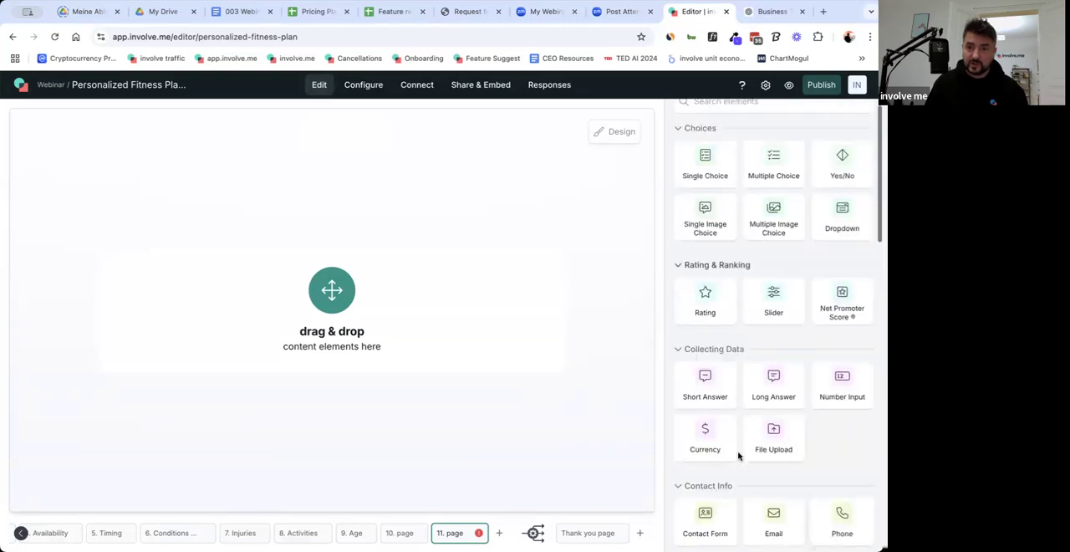
scroll(736, 421, up, 1)
scroll(752, 452, down, 2)
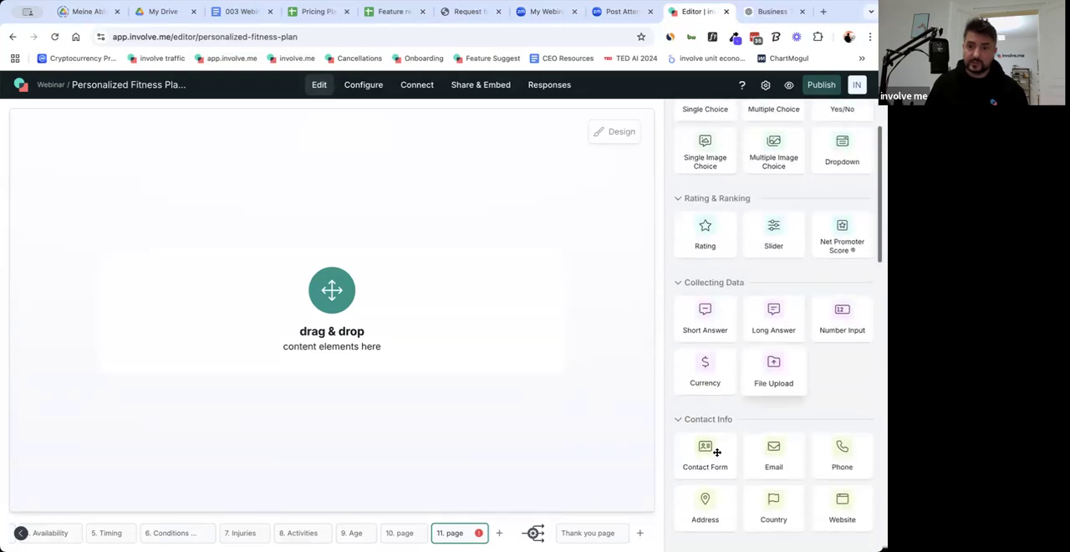
drag(715, 457, 455, 316)
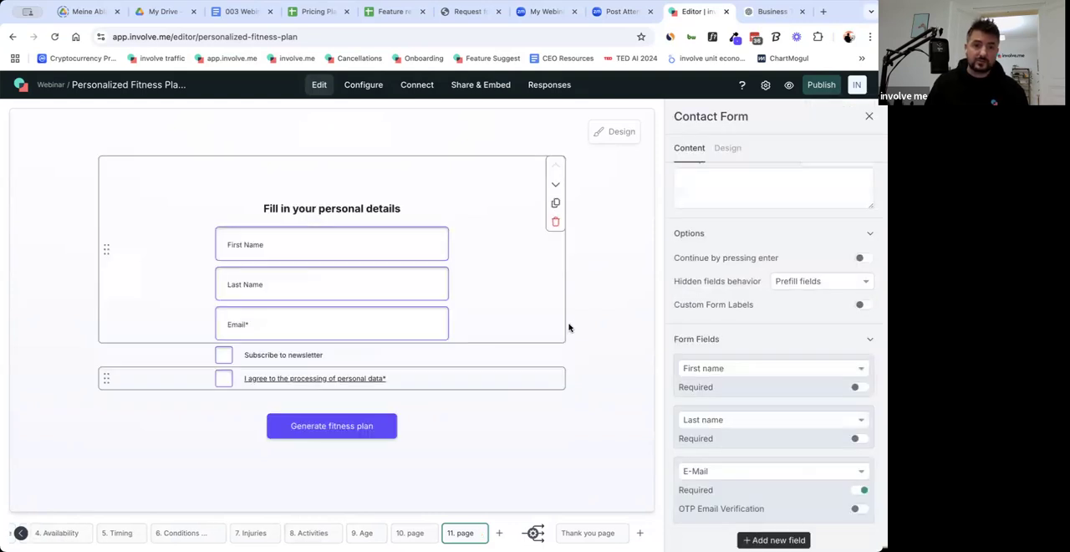
Set the contact form's question text to "One more step: fill in your personal details to get your downloadable fitness plan".
scroll(744, 308, up, 2)
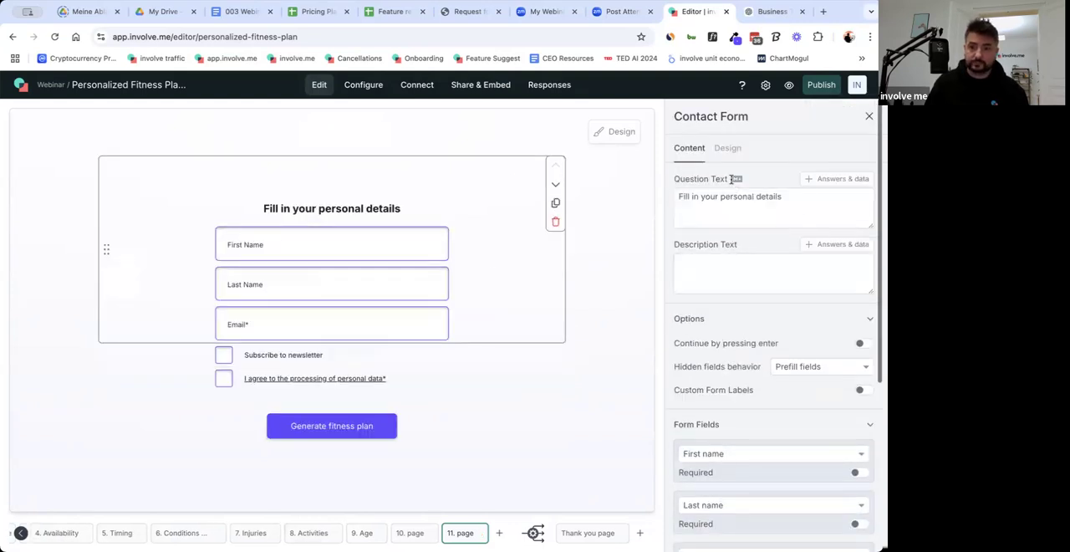
triple_click(725, 204)
text(On)
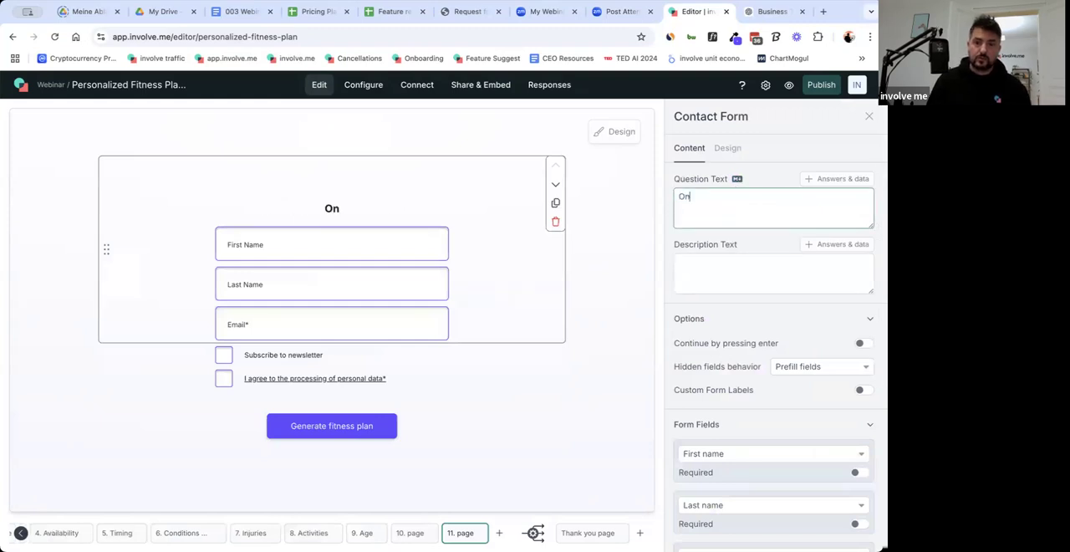
text(e more step)
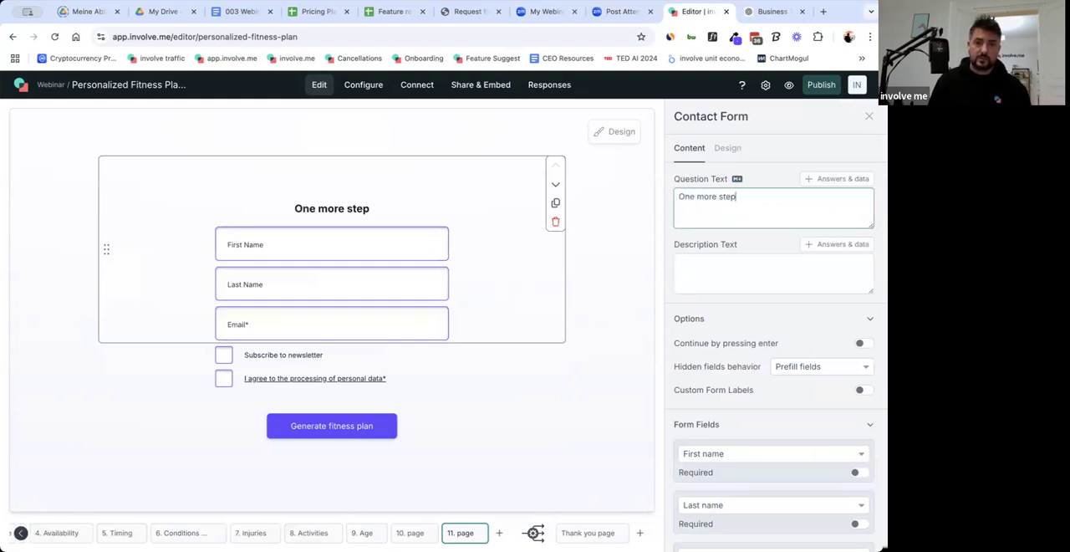
text(: fi)
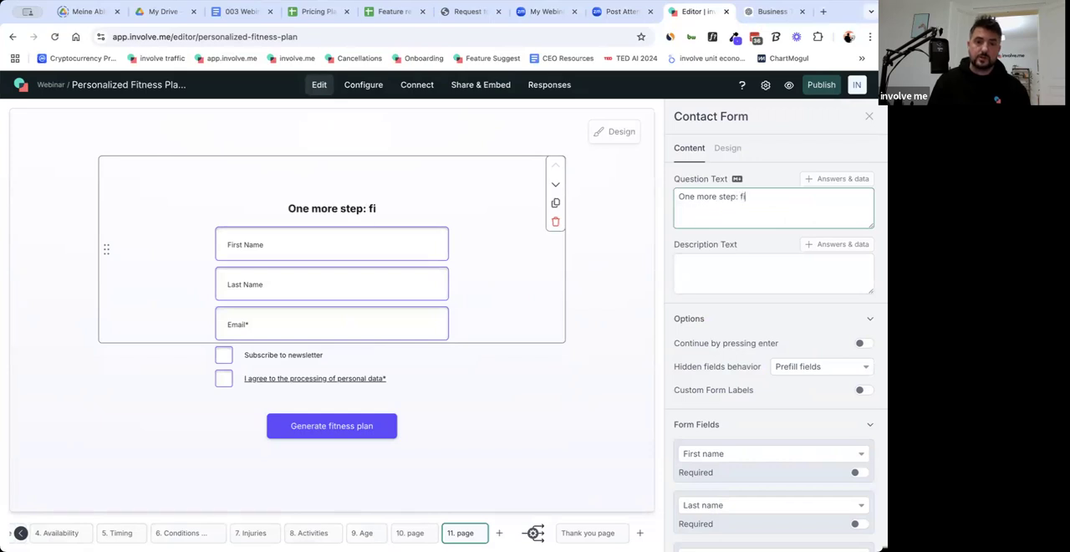
text(ll in your )
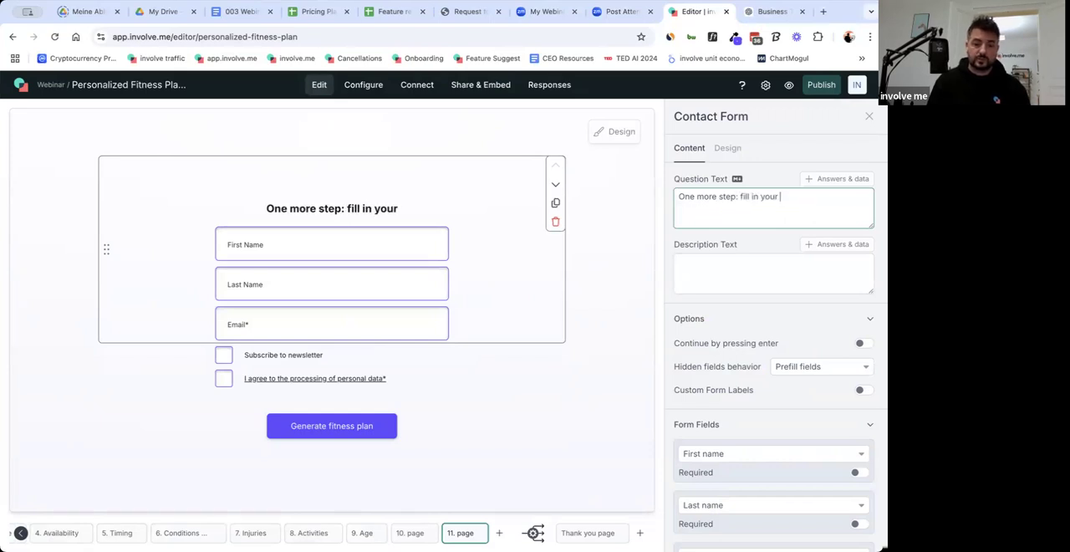
text(personal d)
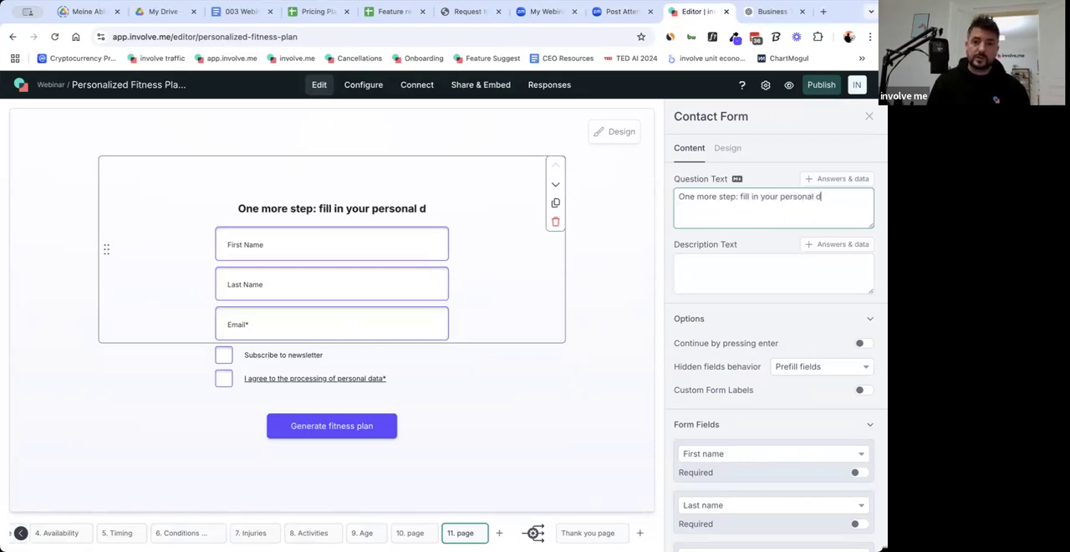
text(etails to )
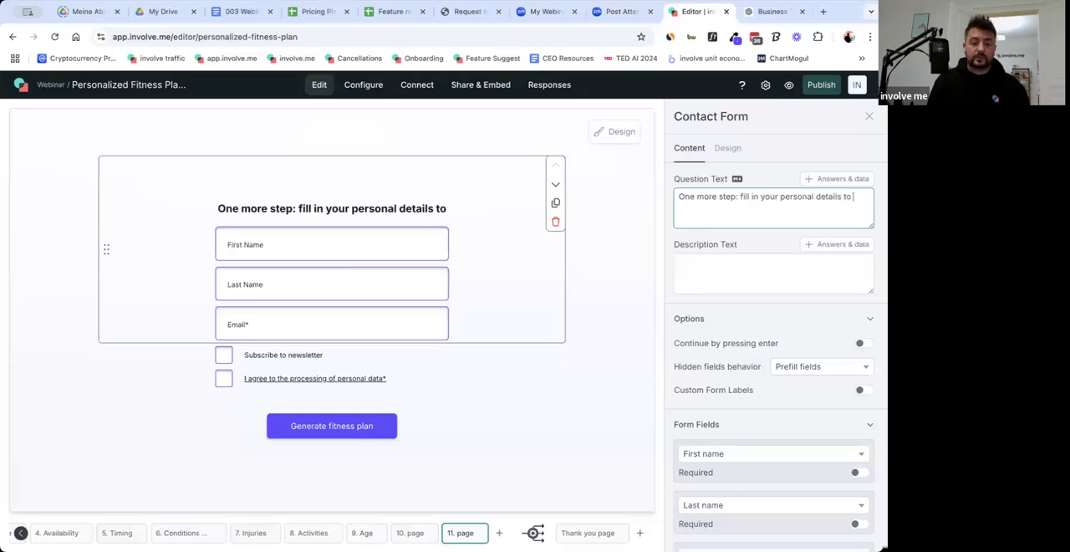
text(get y)
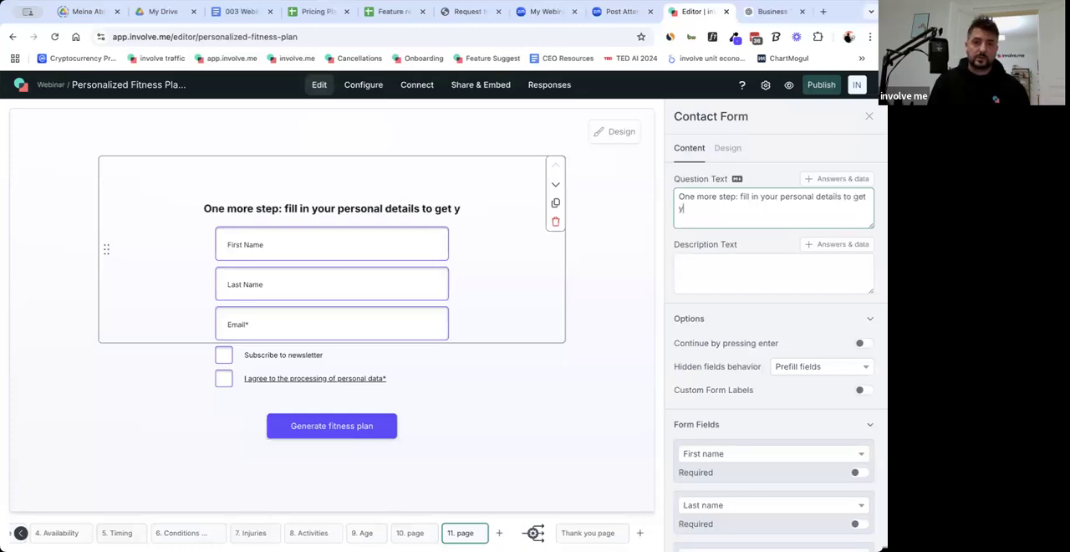
text(our downloadable )
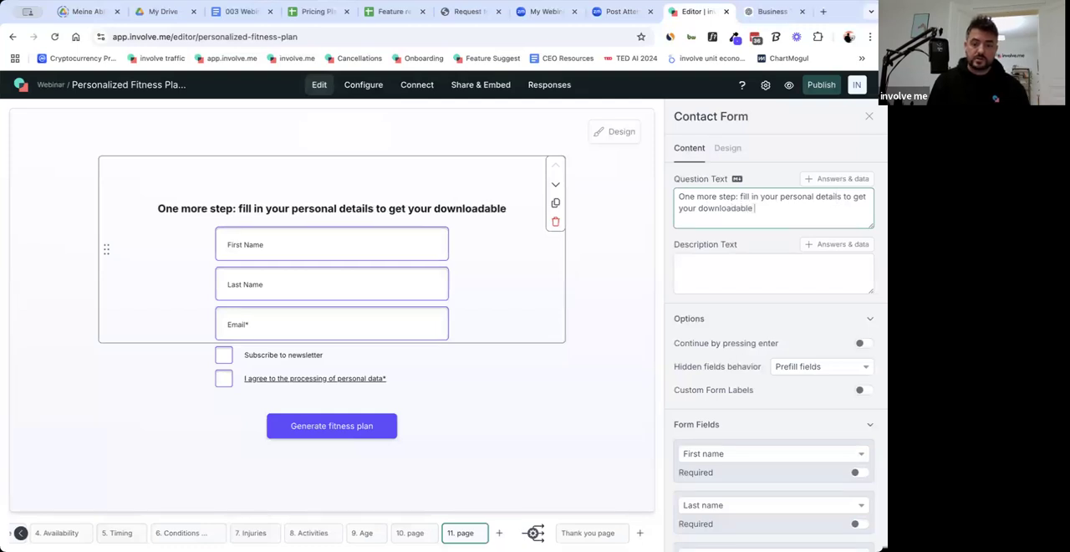
text(fitness plan)
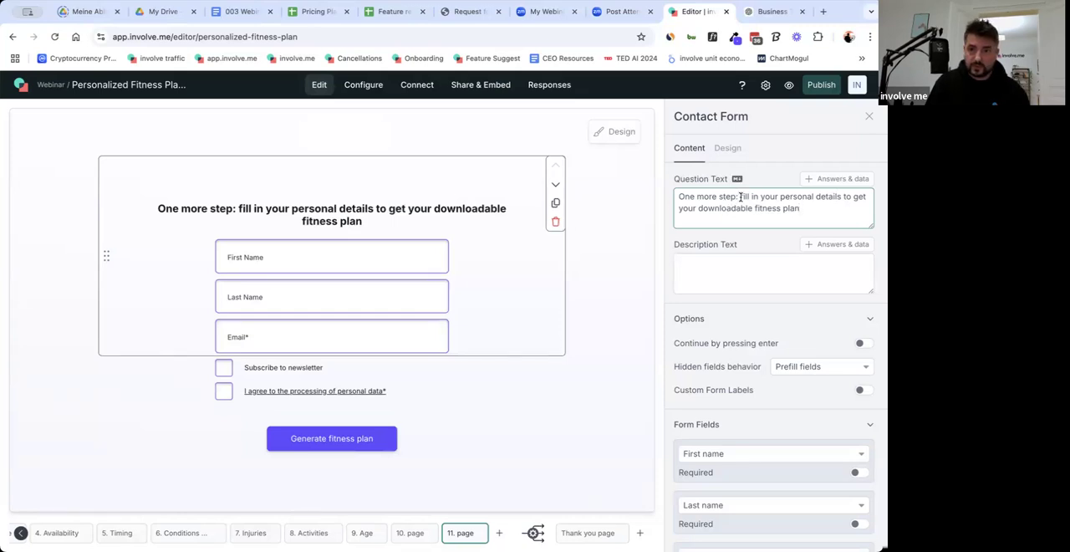
Capitalise "Fill" in the contact form's question text and replace the colon after "One more step" with a line break.
key(Delete)
text(F)
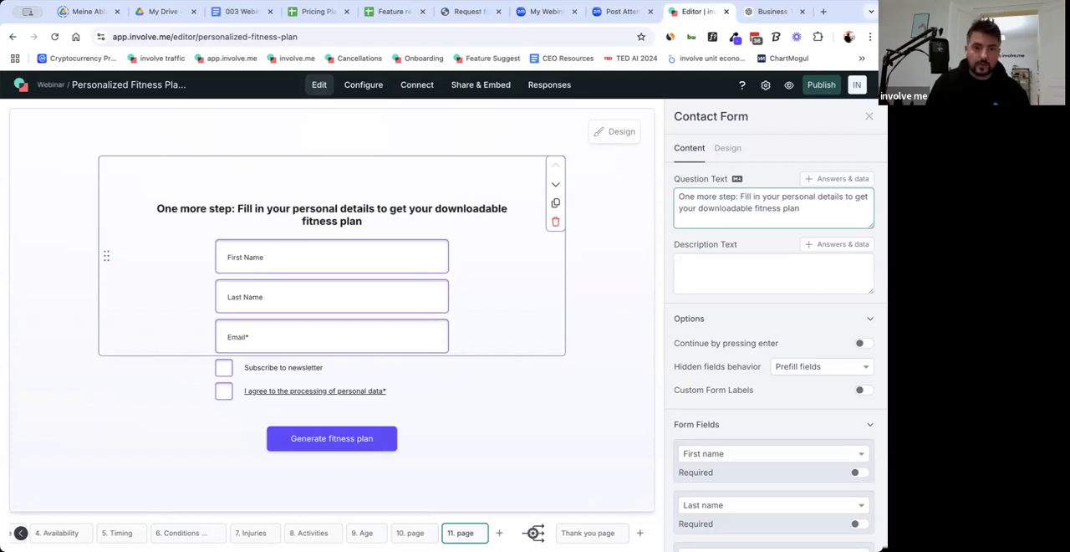
key(BackSpace)
key(BackSpace)
key(Return)
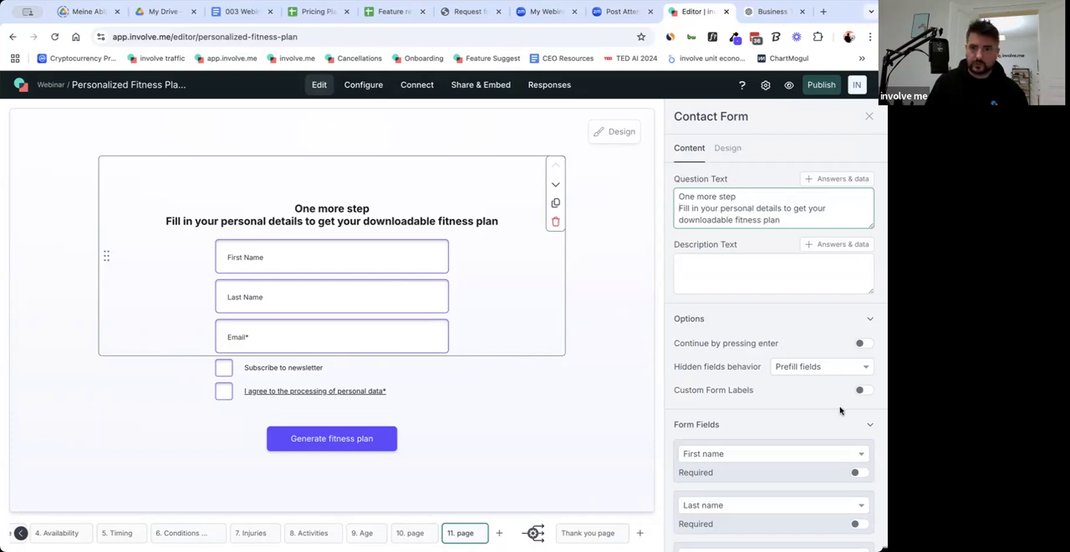
Remove the Last name field from the contact form and make the First name field required.
scroll(841, 411, down, 4)
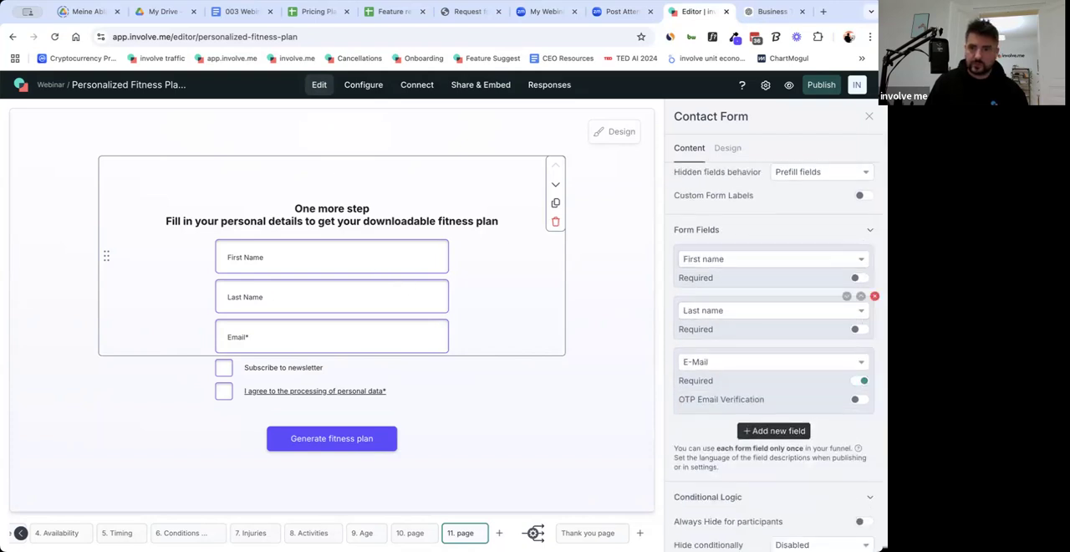
click(874, 296)
click(862, 278)
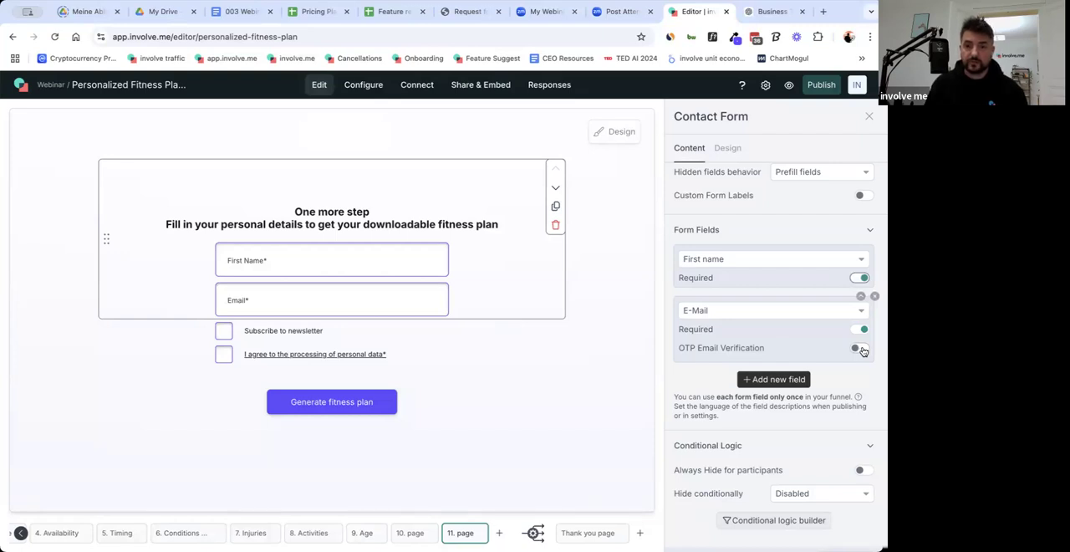
Turn on OTP Email Verification for the contact form's E-Mail field and dismiss the plan information dialog.
click(862, 348)
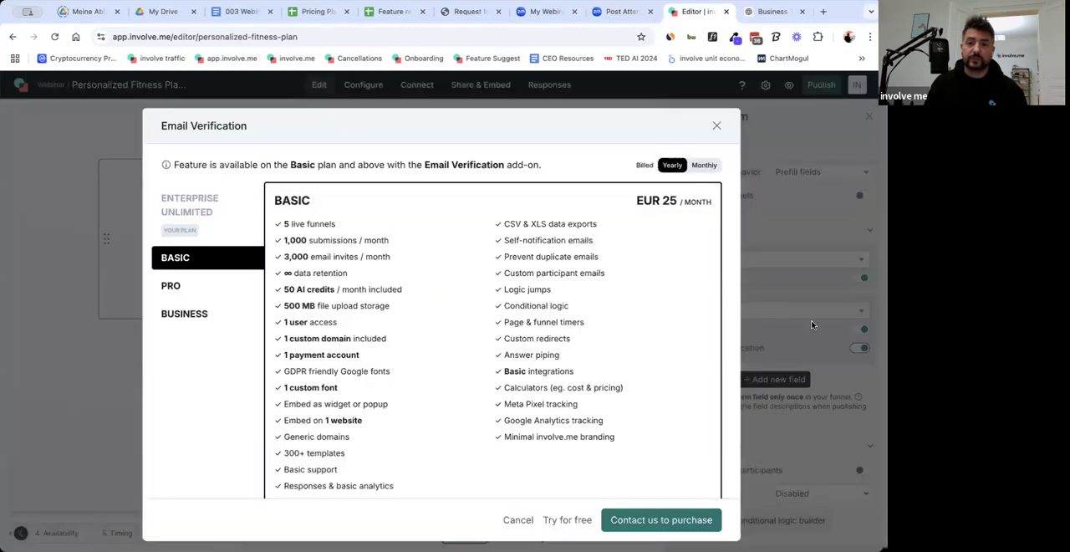
click(718, 127)
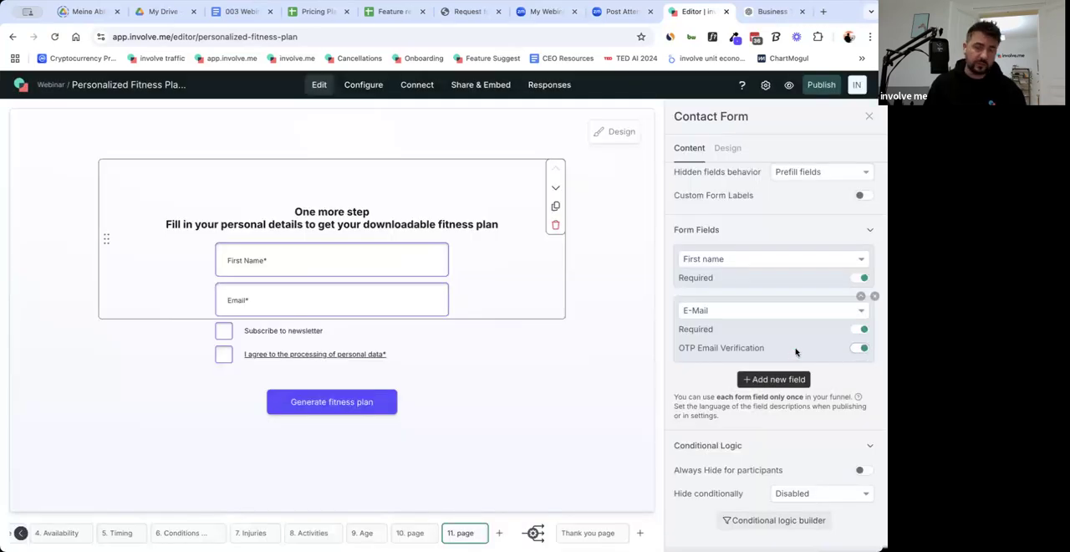
scroll(704, 348, down, 1)
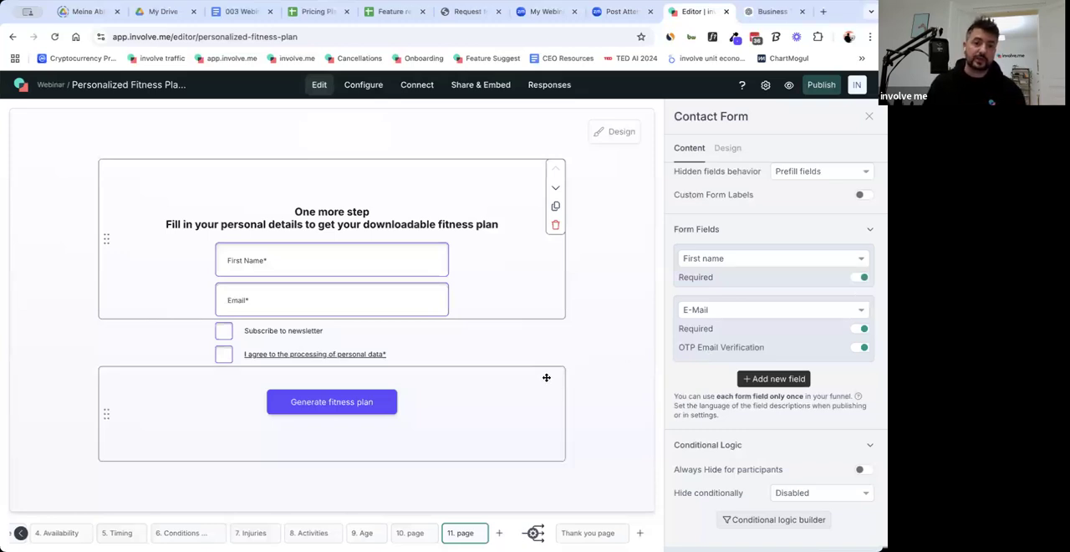
Delete the "Subscribe to newsletter" checkbox from the contact form page.
click(491, 332)
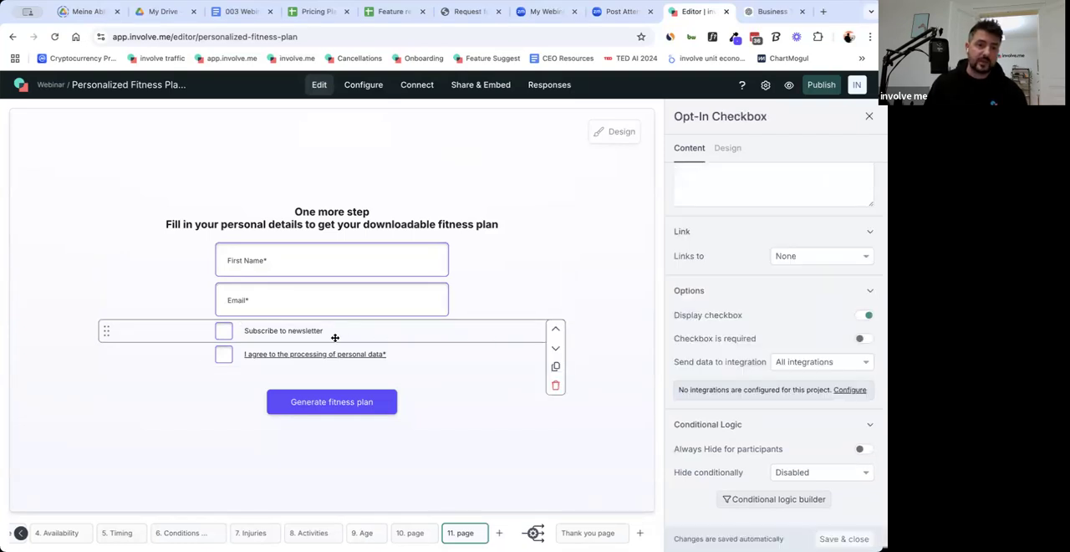
click(556, 386)
click(566, 374)
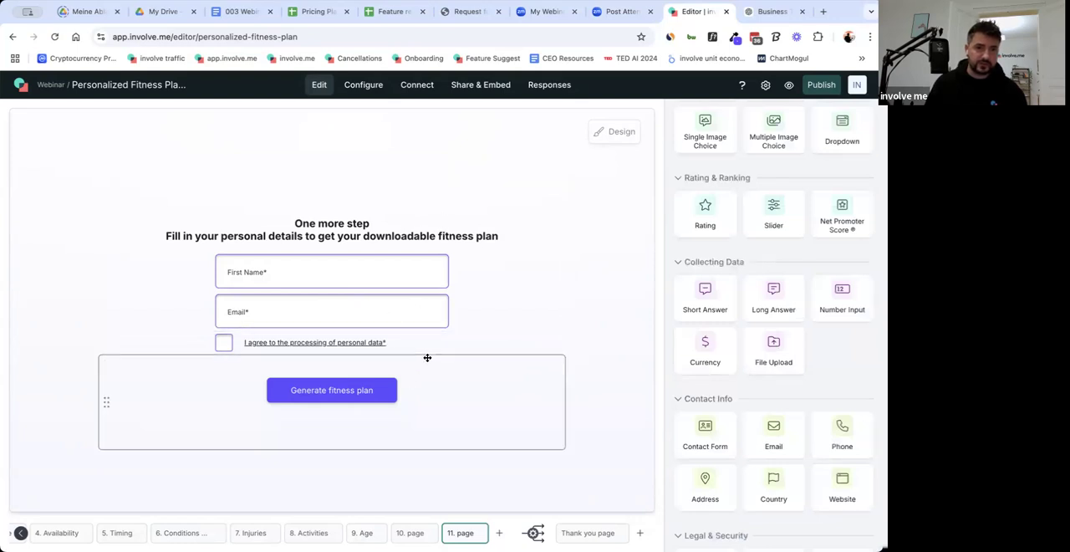
Change the text of the button on page 11, the contact form page, to "See your fitness plan".
click(409, 535)
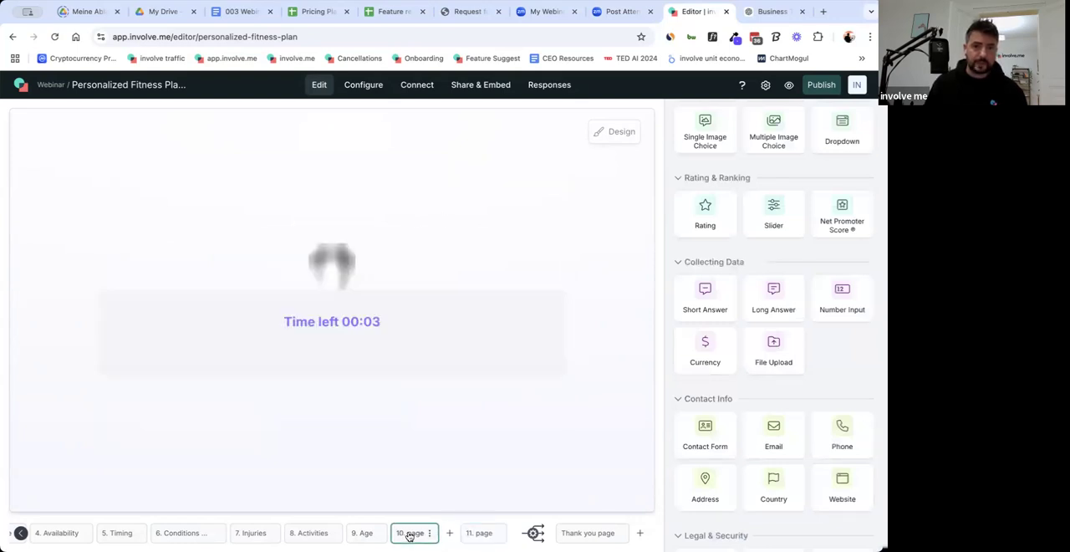
click(354, 539)
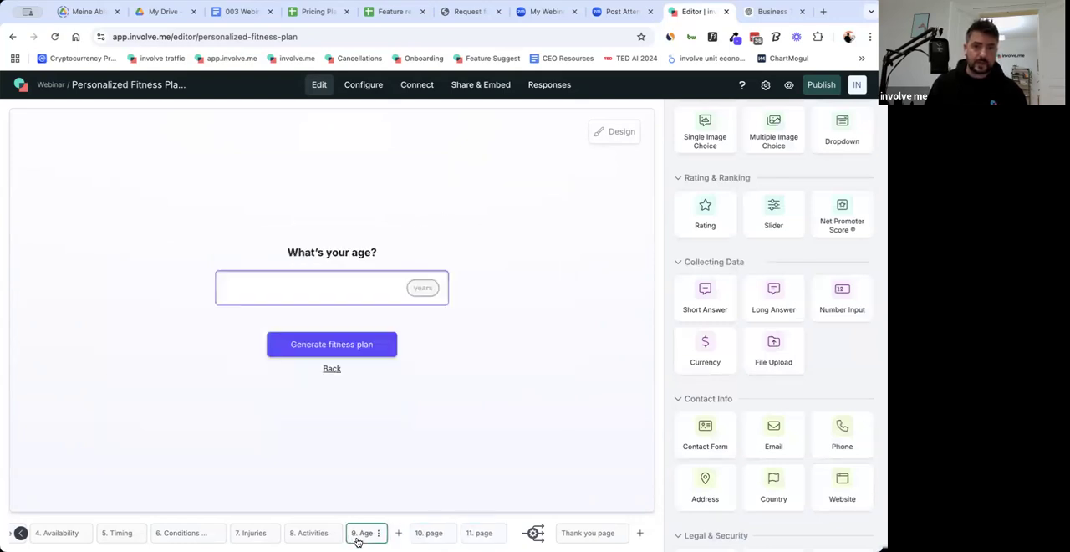
click(451, 530)
click(456, 401)
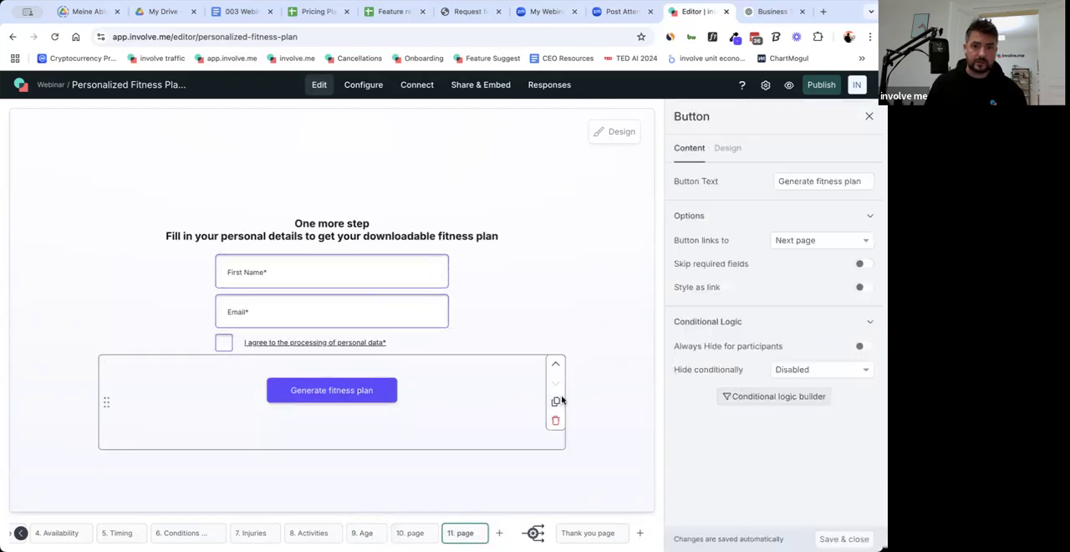
double_click(796, 181)
text(See)
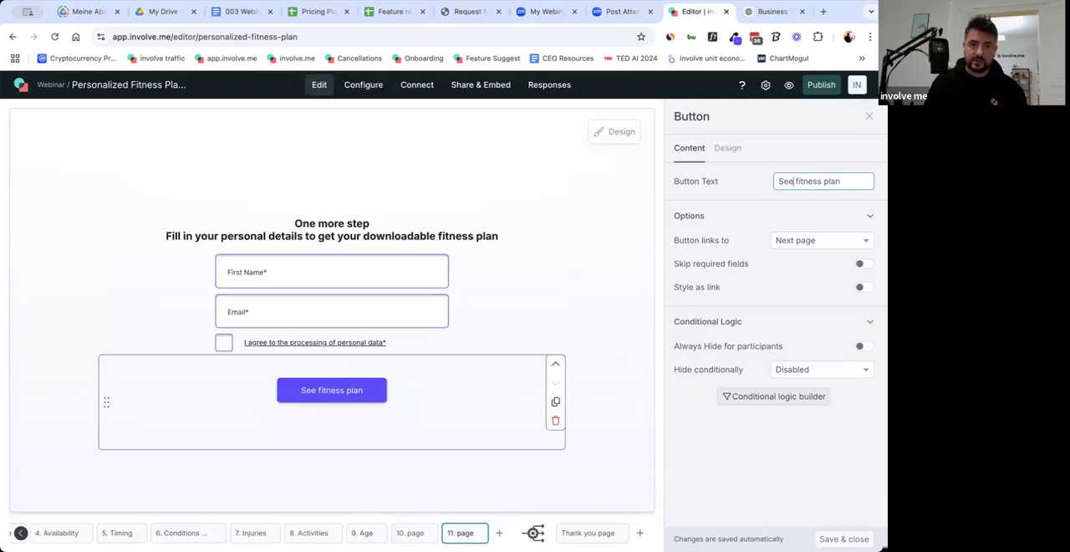
text( your)
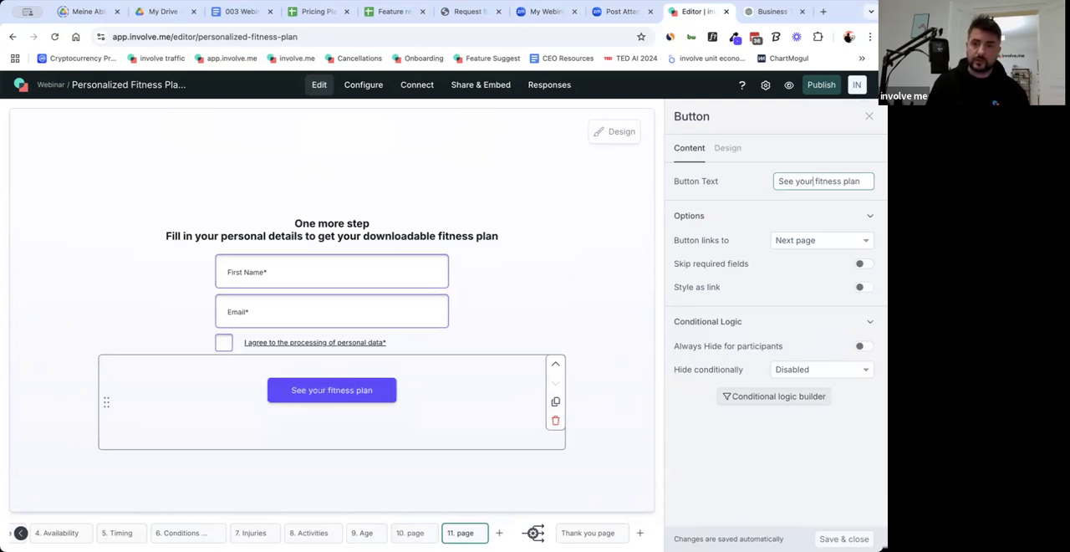
click(589, 283)
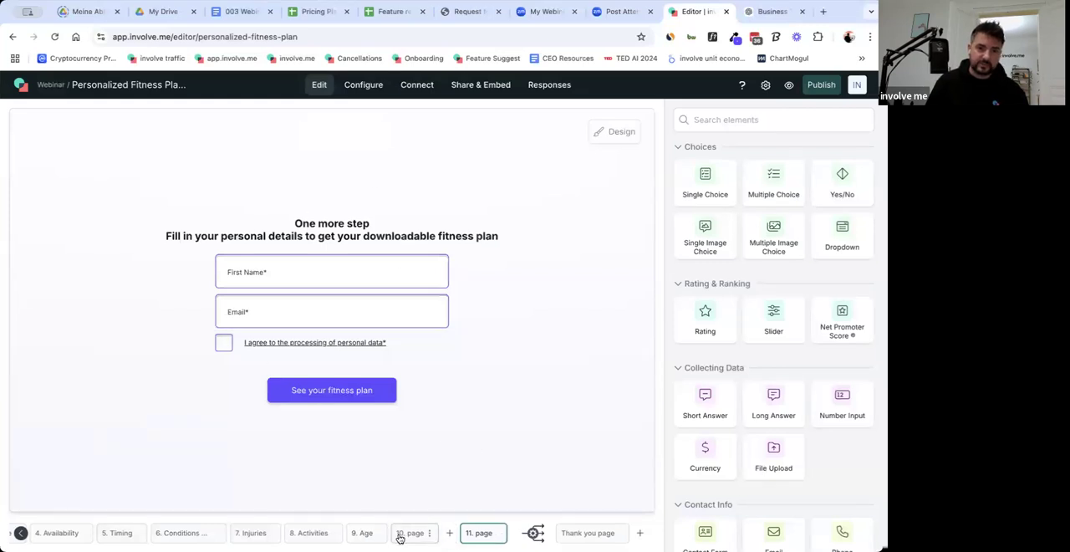
Rename page 10, the loading page, as "Loader".
click(428, 537)
click(430, 535)
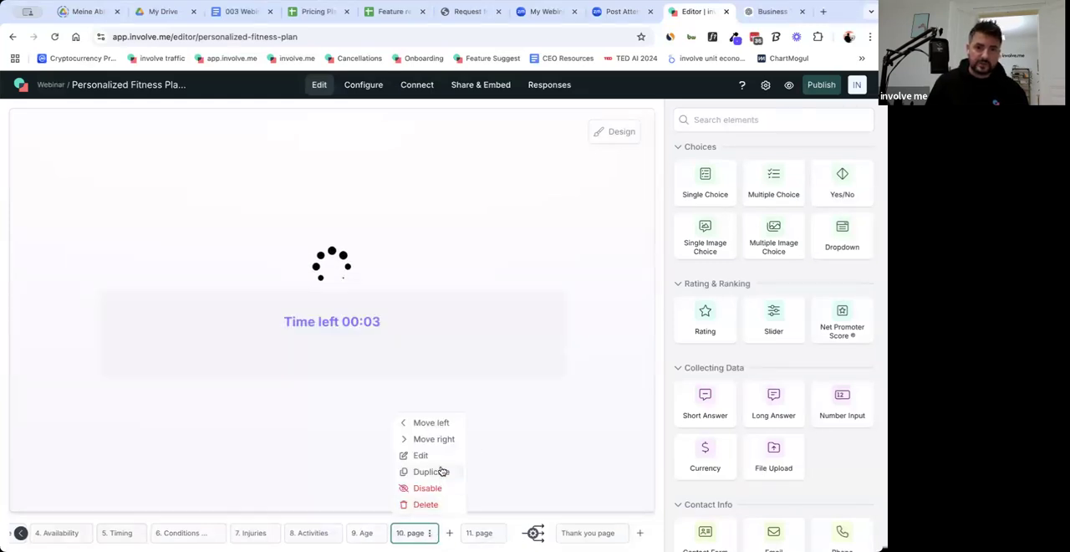
click(440, 458)
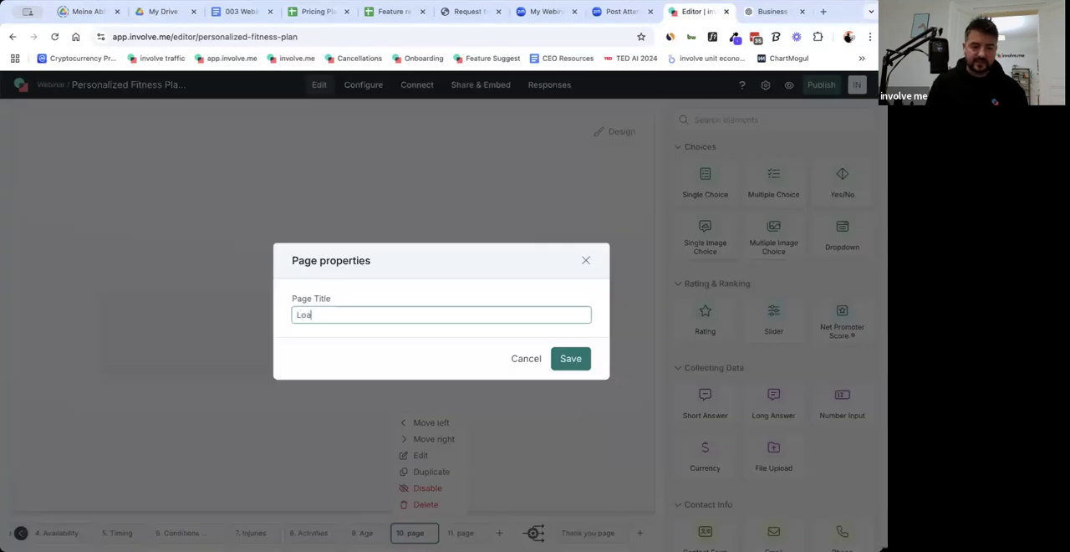
click(568, 358)
Rename page 11 as "Contact Form".
click(473, 534)
click(485, 535)
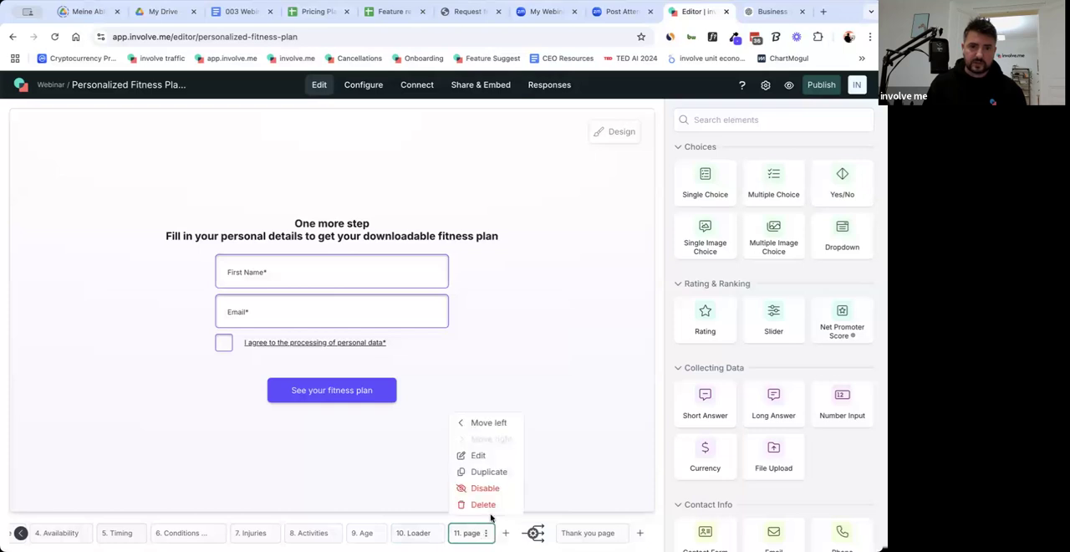
click(477, 457)
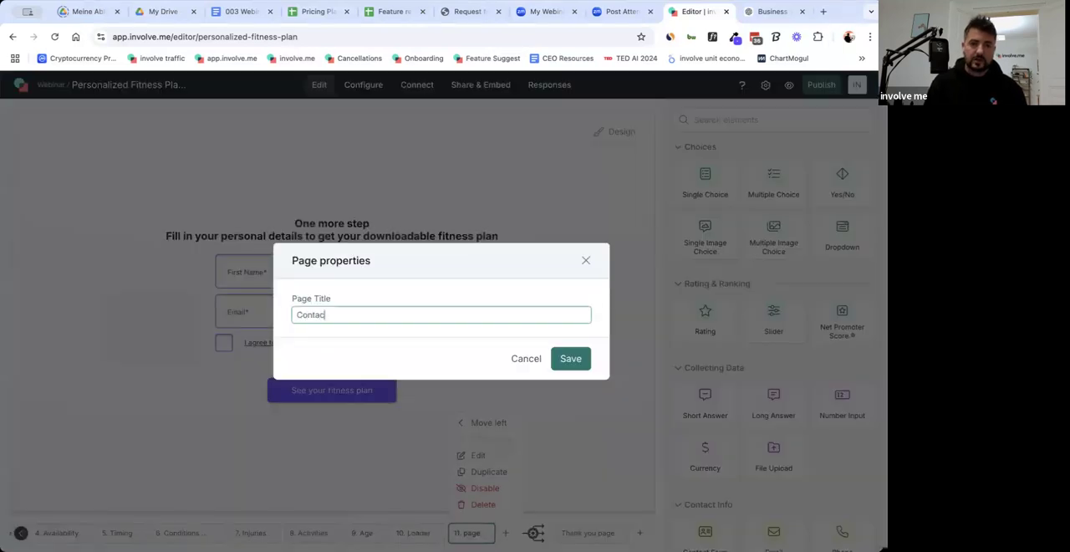
key(BackSpace)
key(BackSpace)
key(BackSpace)
key(BackSpace)
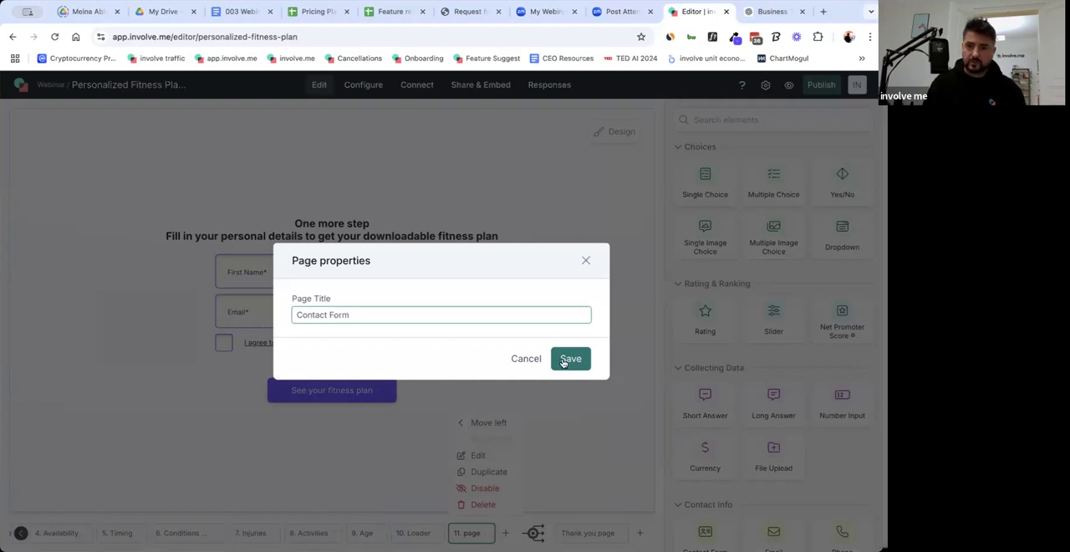
click(562, 360)
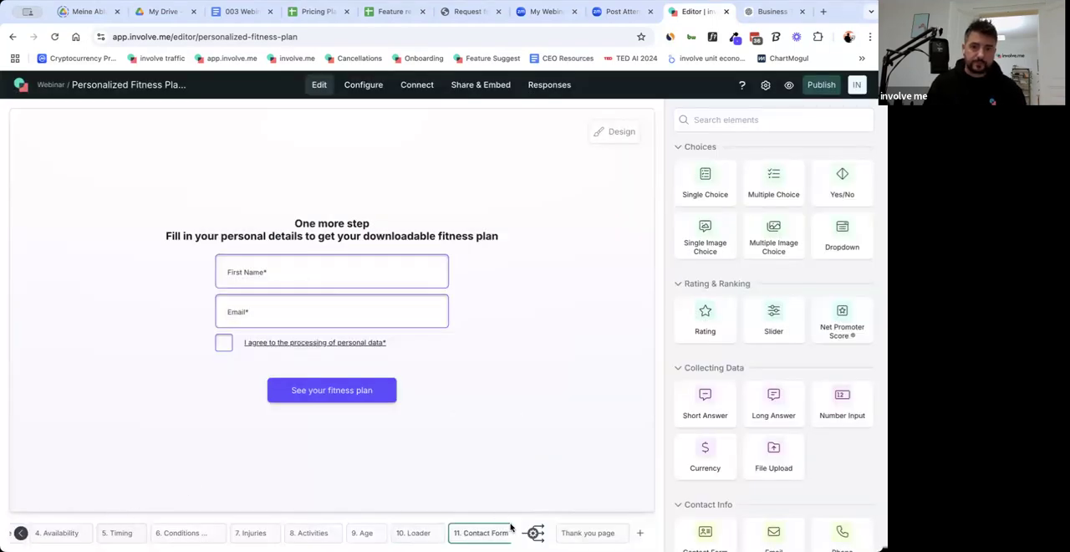
Find the Paragraph element by searching for "par" and add it above the question on page 2, Goal.
click(20, 533)
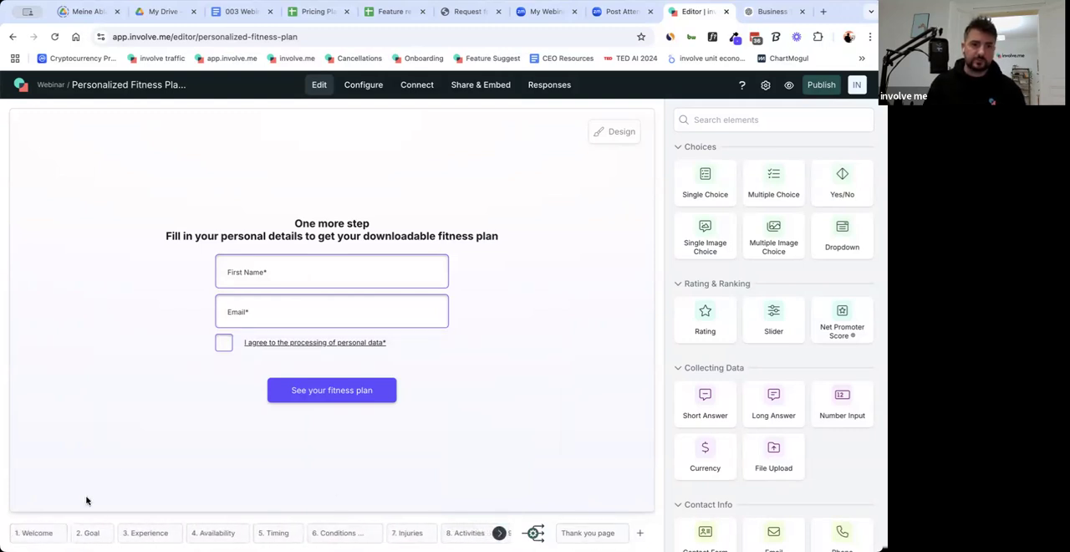
click(36, 533)
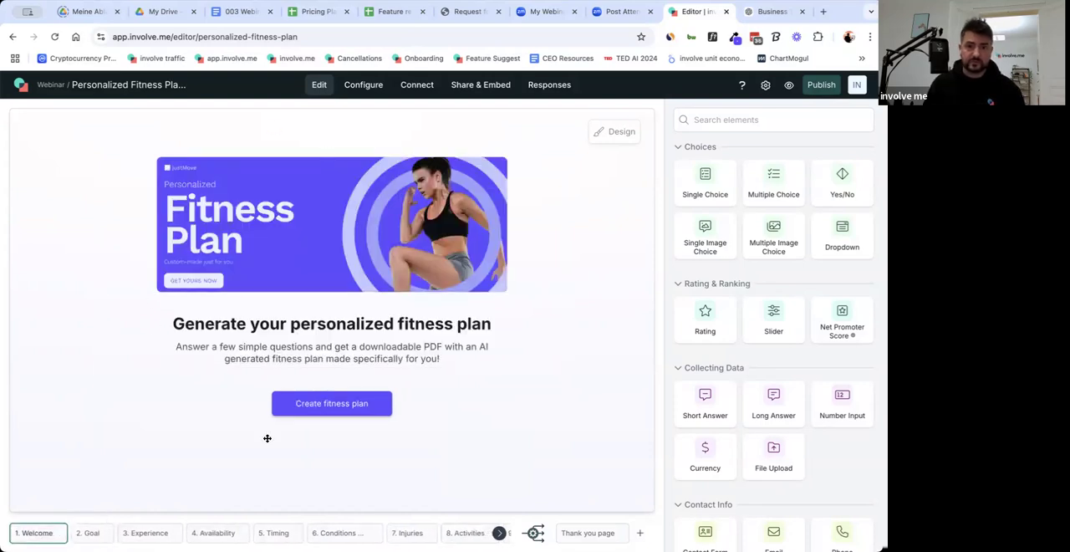
click(84, 533)
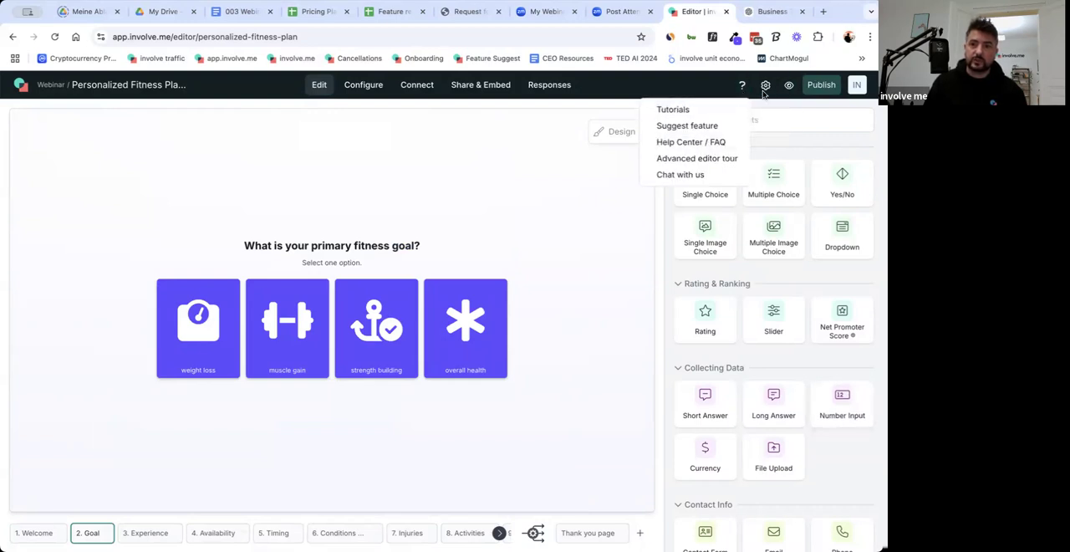
mouse_move(765, 90)
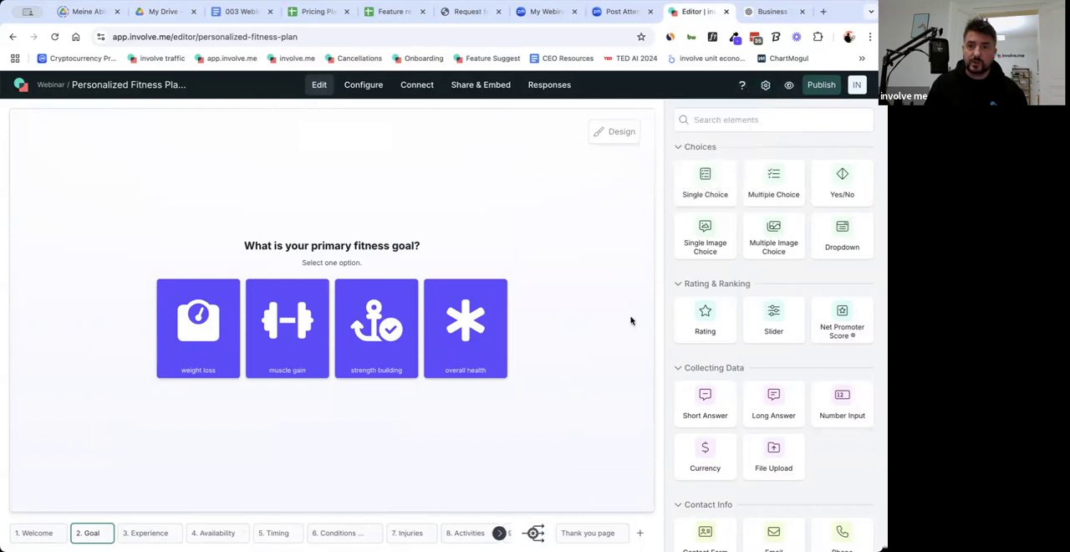
scroll(808, 458, down, 4)
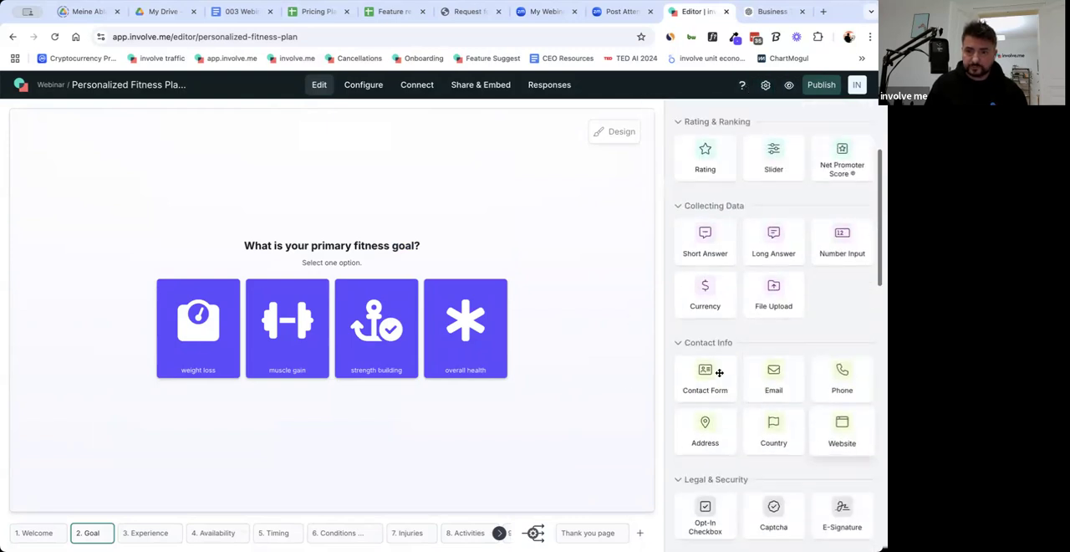
scroll(842, 441, down, 5)
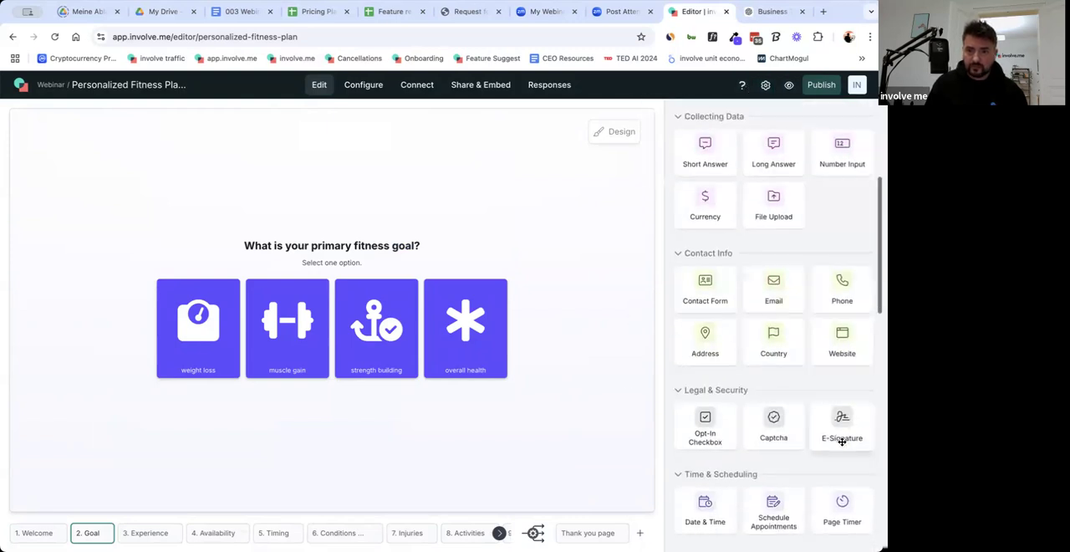
scroll(842, 446, up, 9)
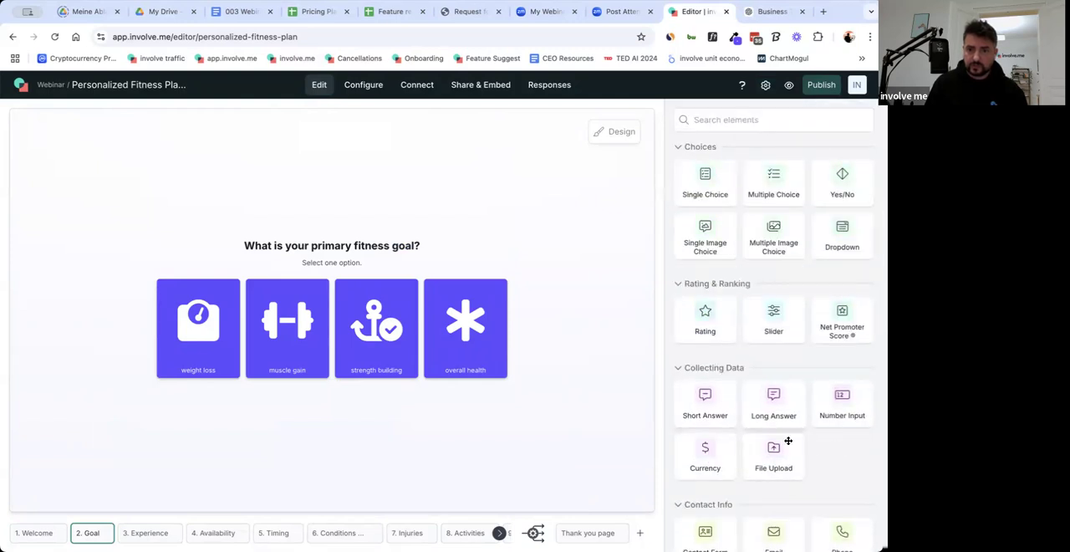
scroll(836, 422, down, 2)
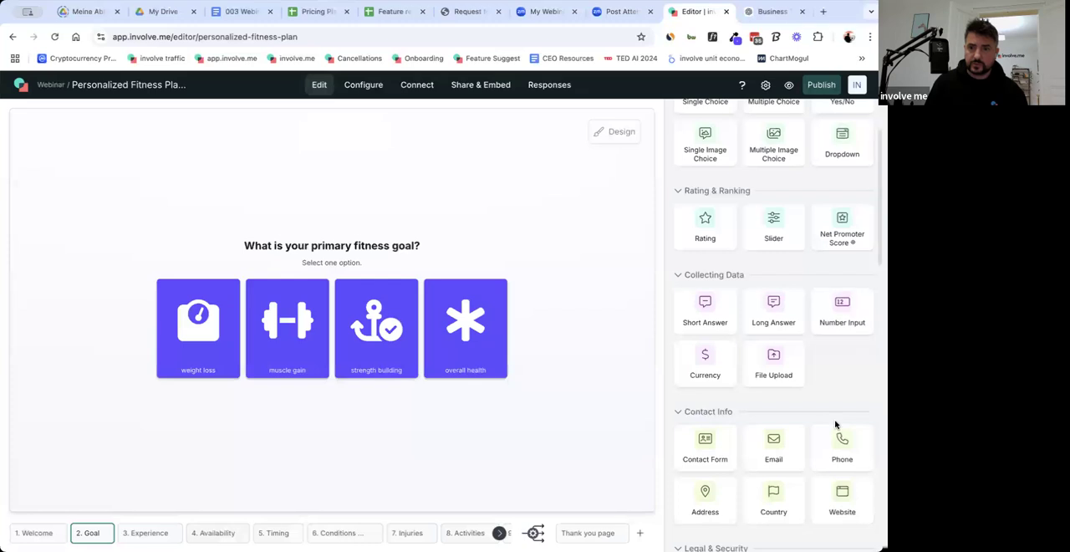
scroll(834, 425, up, 2)
click(725, 123)
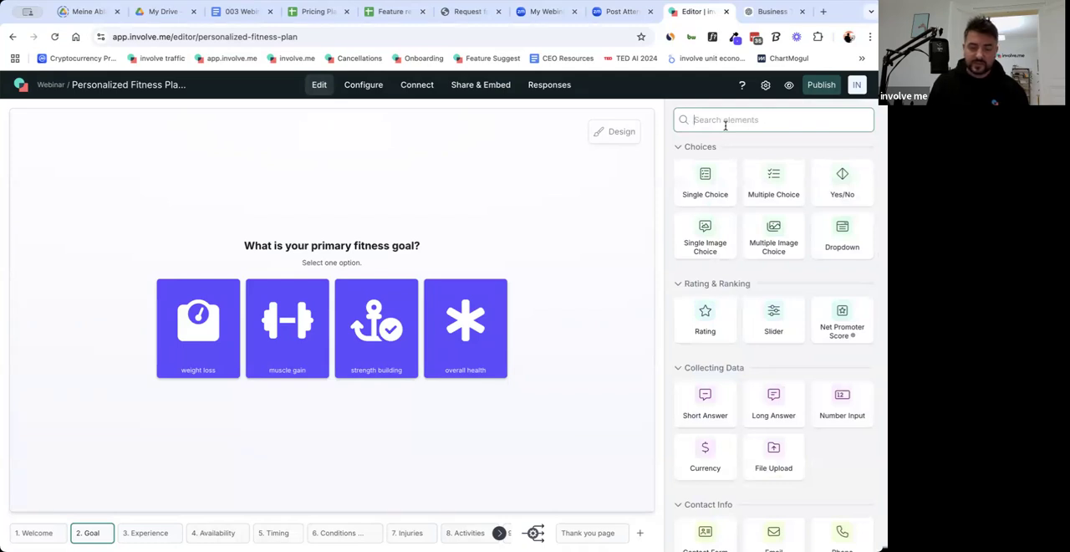
text(par)
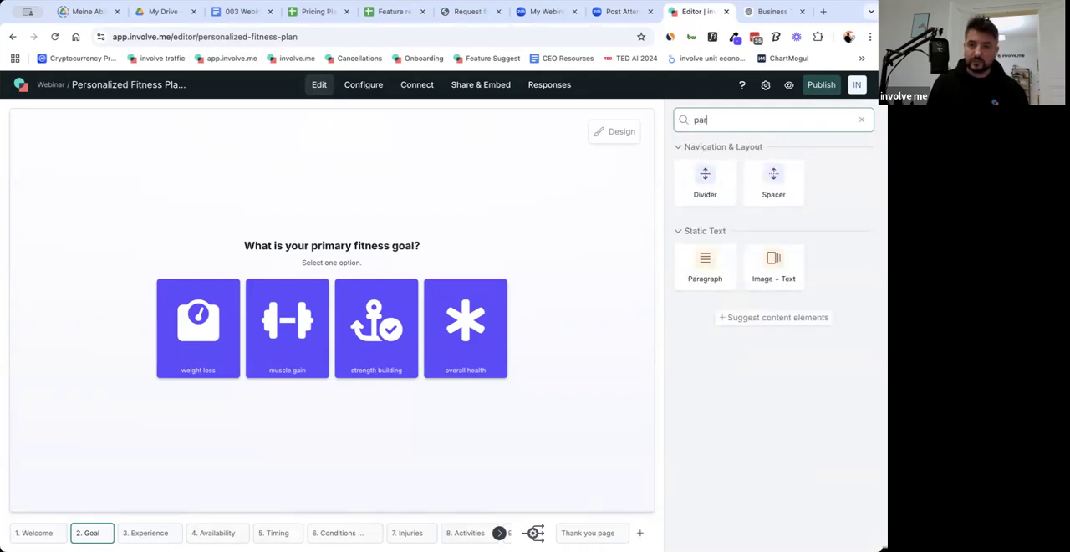
drag(705, 263, 411, 211)
drag(766, 285, 646, 230)
Set the text of the paragraph above the fitness goal question to "Step 1 of 8".
text(Ques)
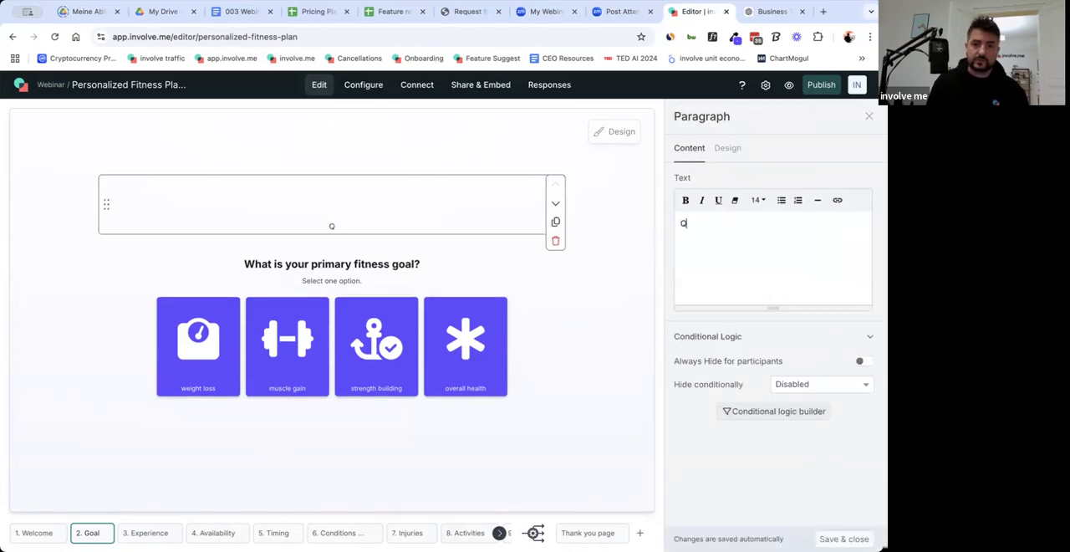
key(BackSpace)
key(BackSpace)
key(BackSpace)
text(Step )
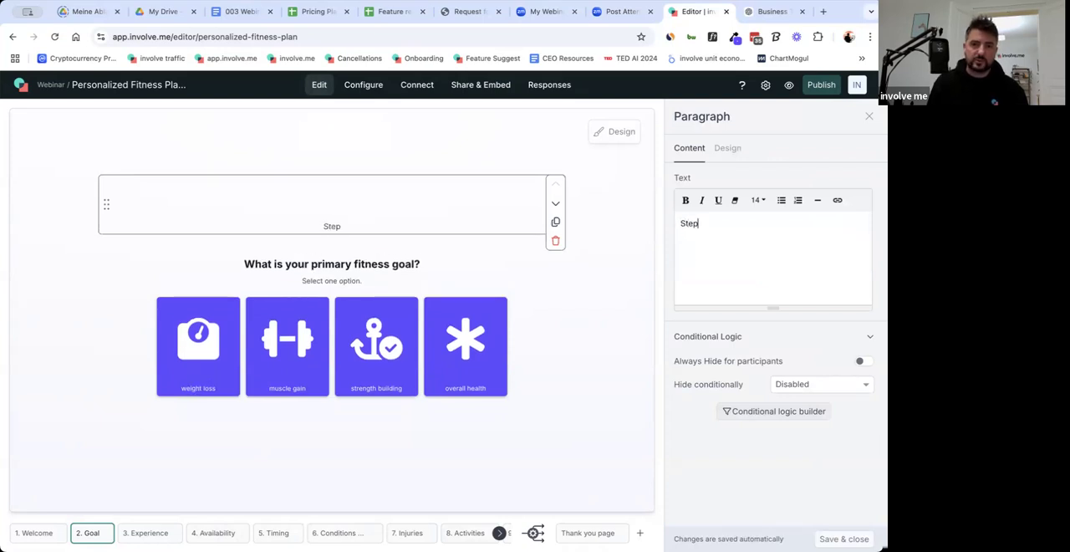
text(1)
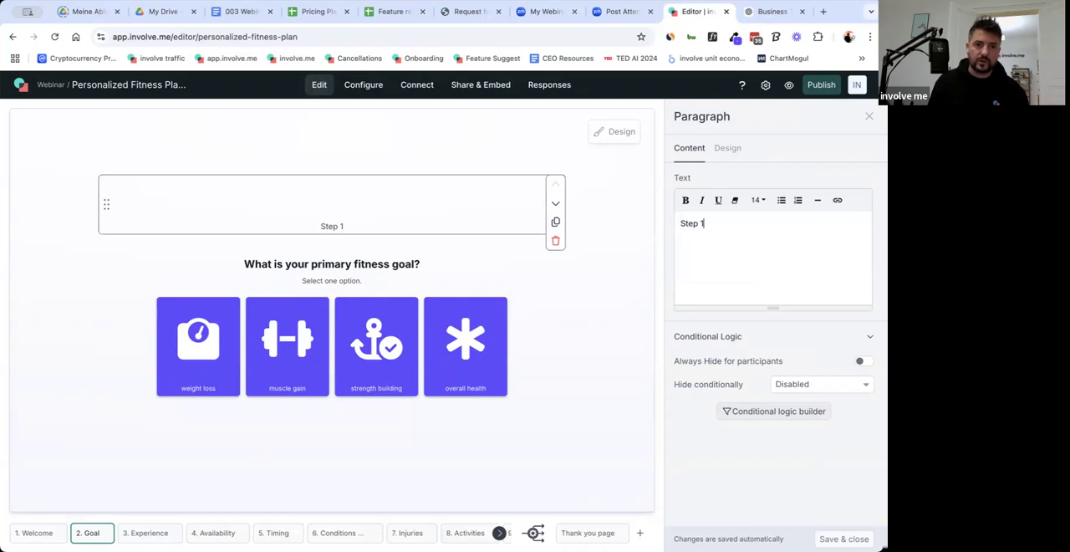
text( of)
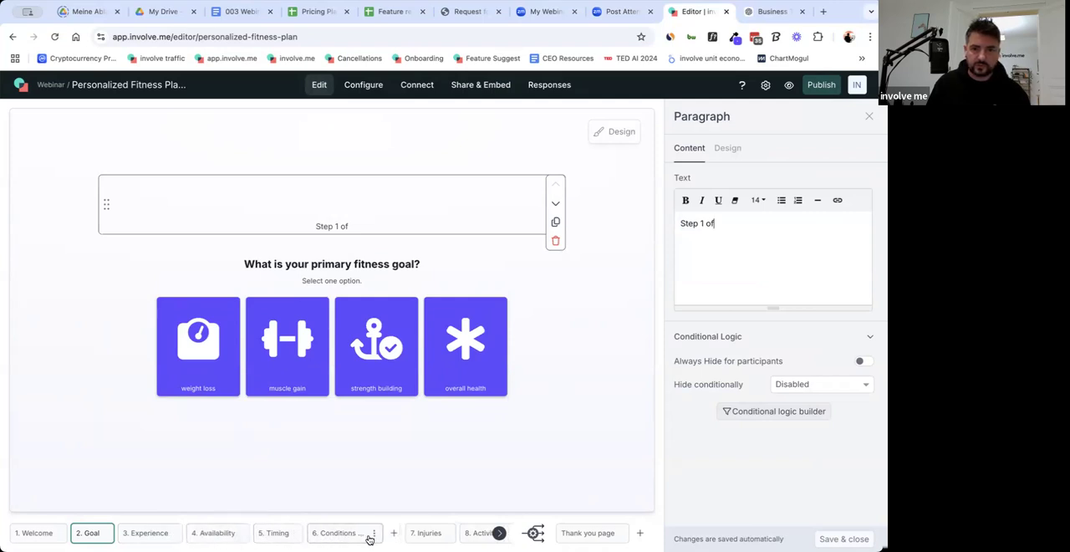
scroll(451, 535, right, 3)
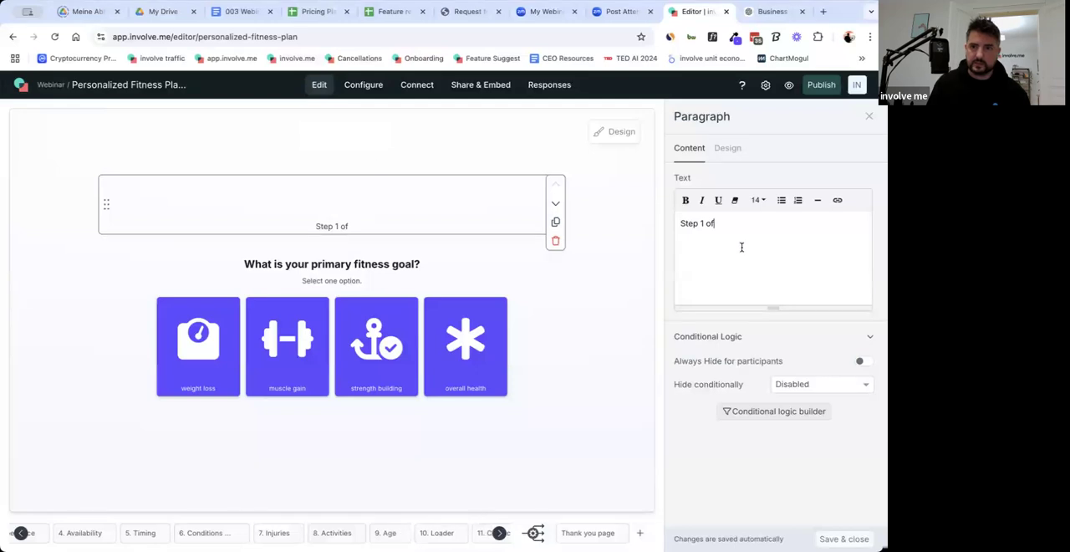
text(8)
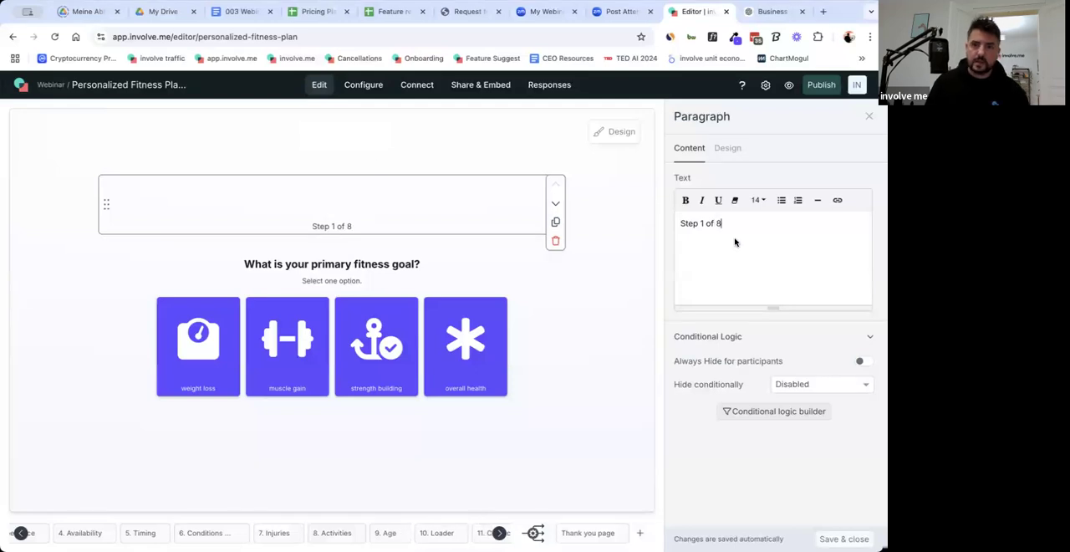
Copy the "Step 1 of 8" paragraph to above the question on page 3, Experience, and change it to "Step 2 of 8".
click(600, 323)
click(426, 194)
key(super+c)
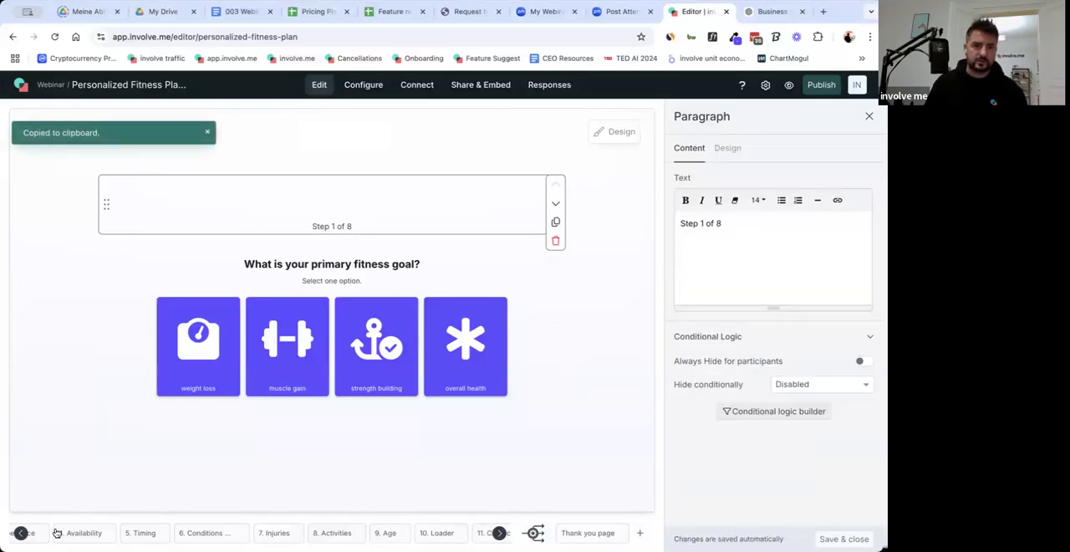
click(21, 533)
click(115, 533)
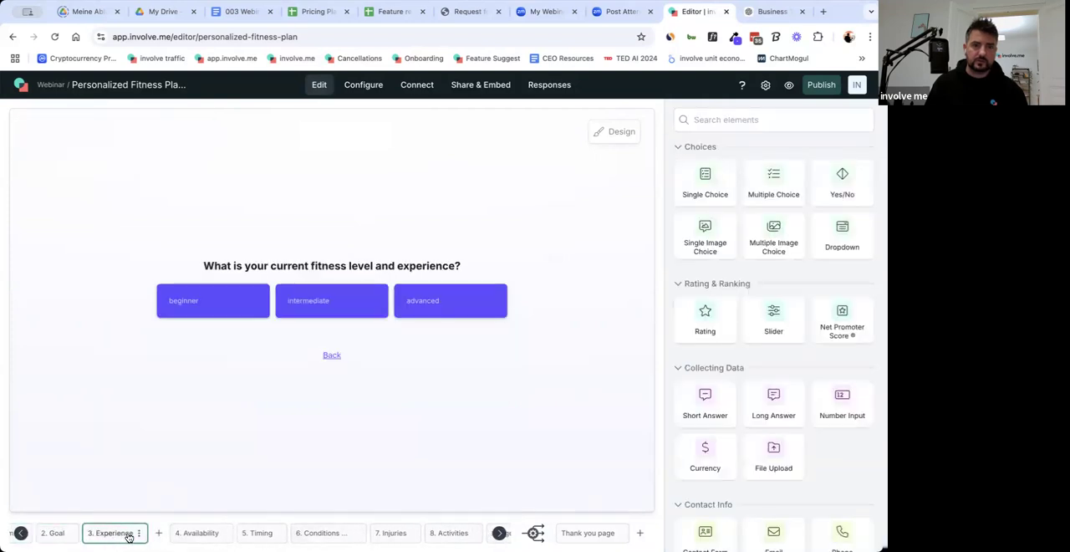
click(396, 241)
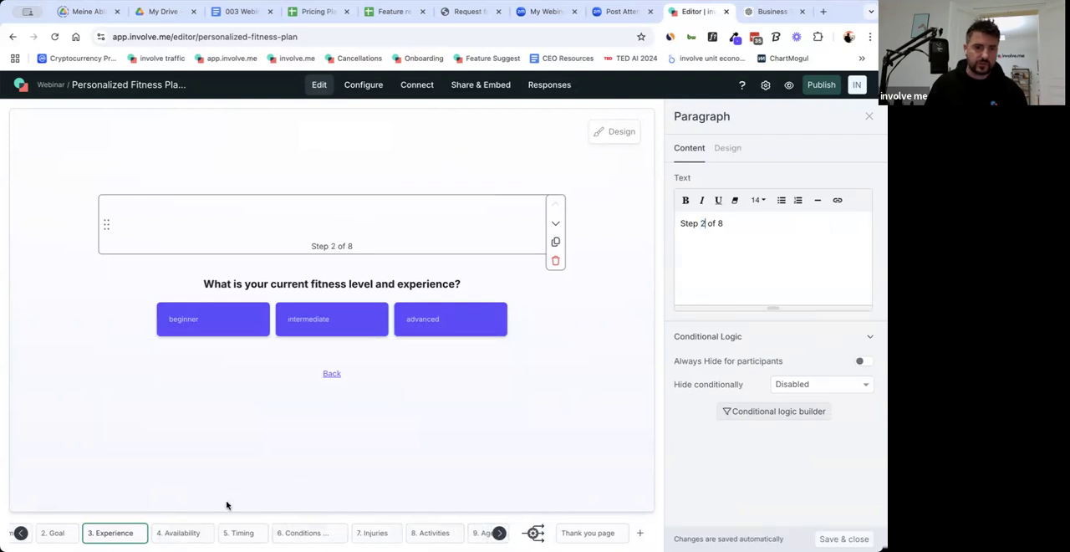
Paste the paragraph above the questions on the Availability and Timing pages, with the texts "Step 3 of 8" and "Step 4 of 8".
click(177, 533)
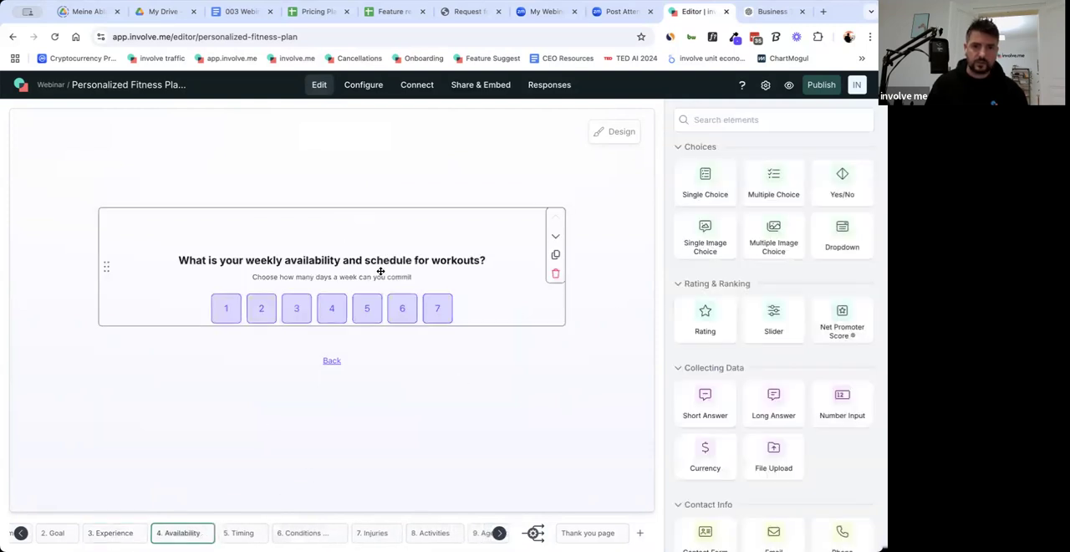
click(355, 234)
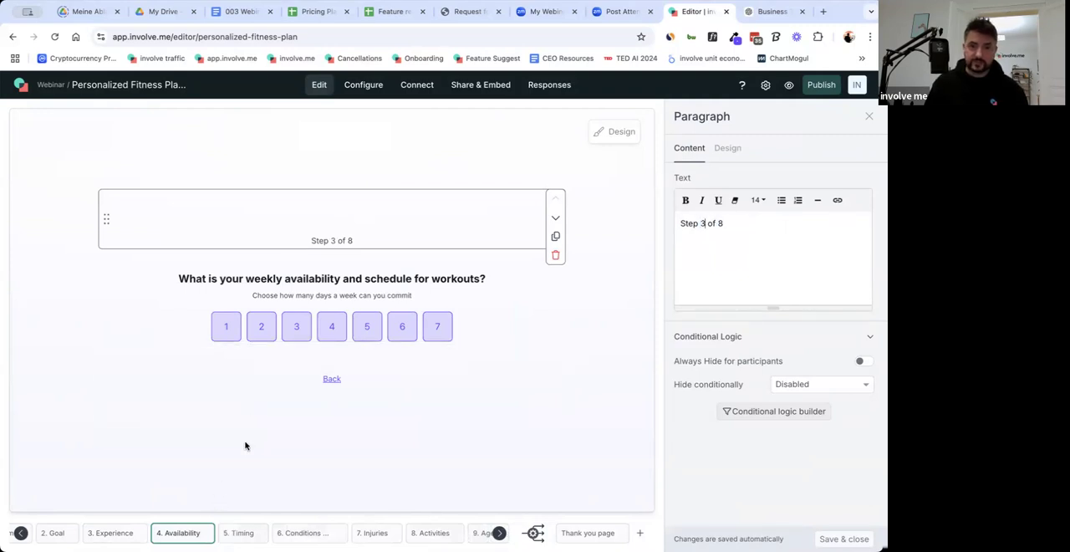
click(263, 536)
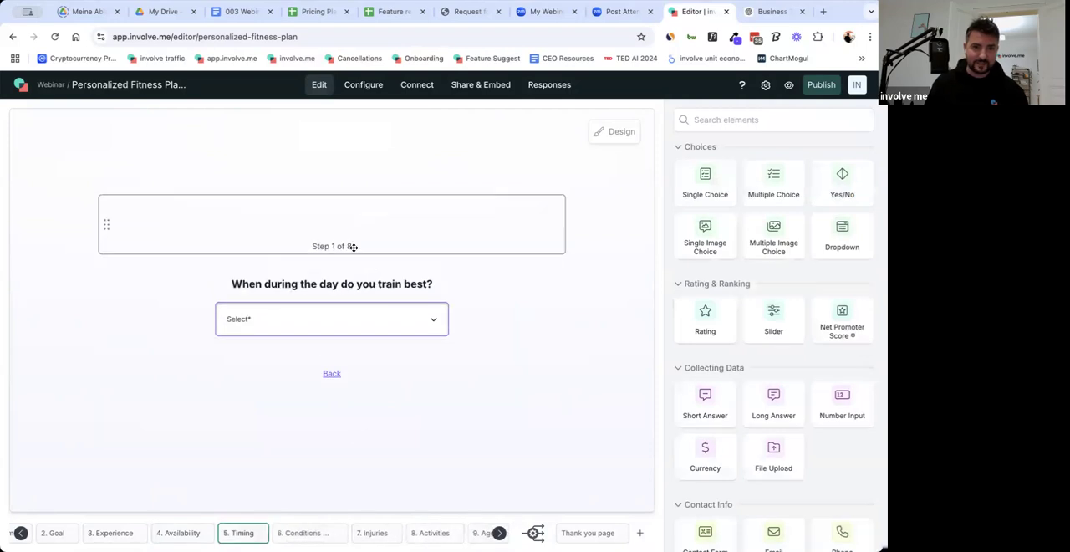
click(354, 243)
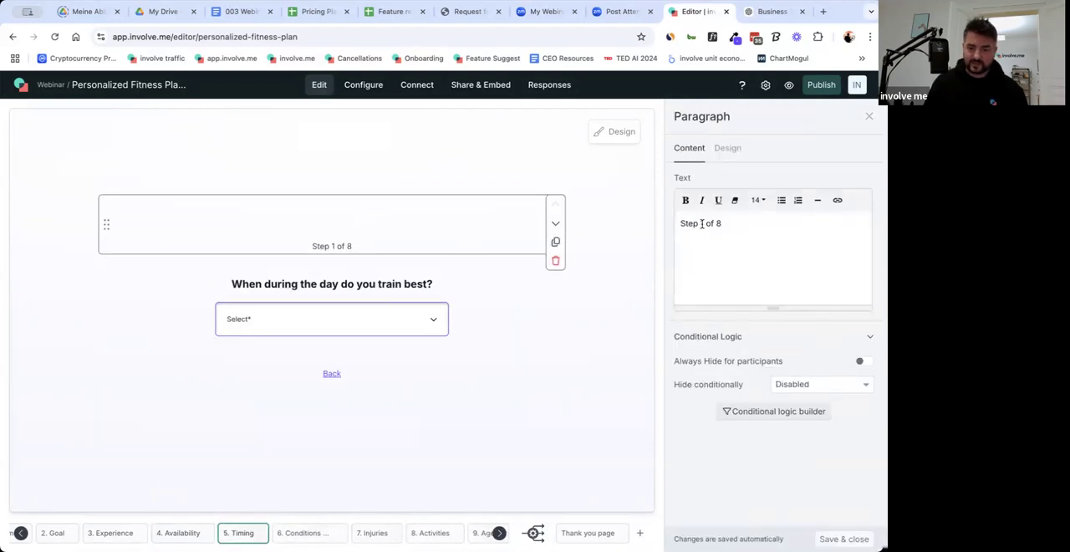
Paste the paragraph above the questions on the Conditions and Injuries pages, with the texts "Step 5 of 8" and "Step 6 of 8".
click(306, 533)
click(492, 245)
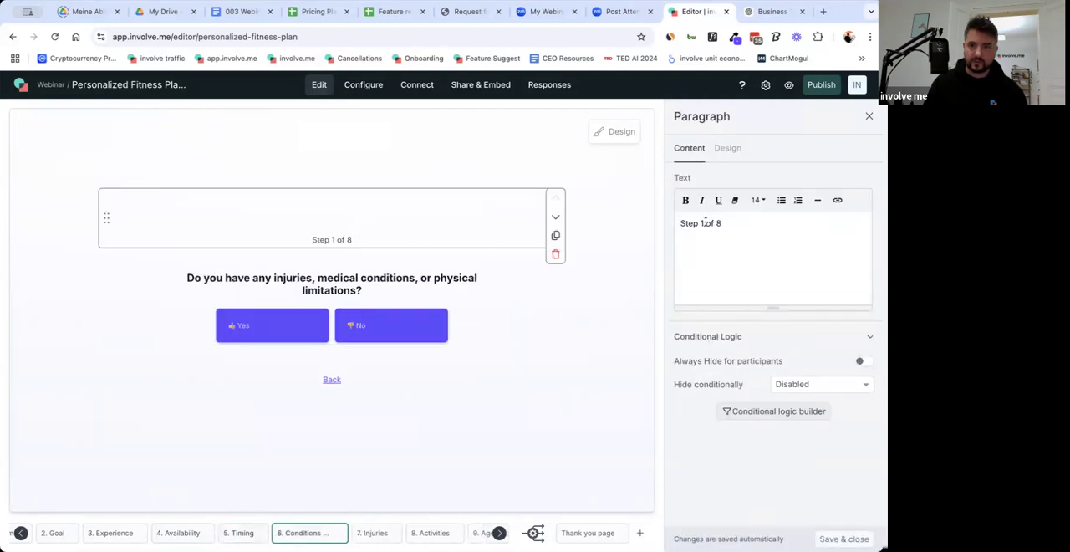
click(371, 536)
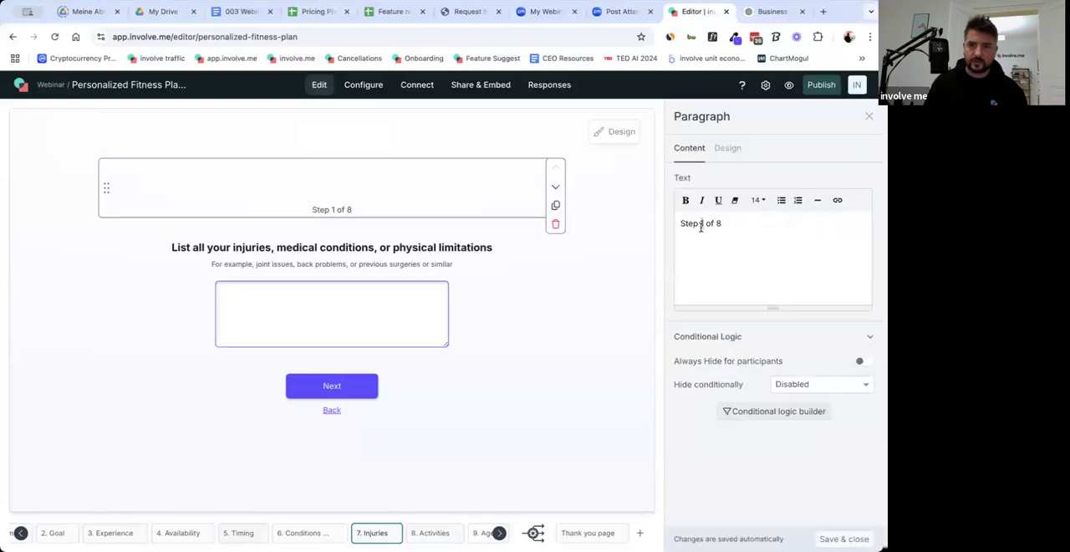
text(6)
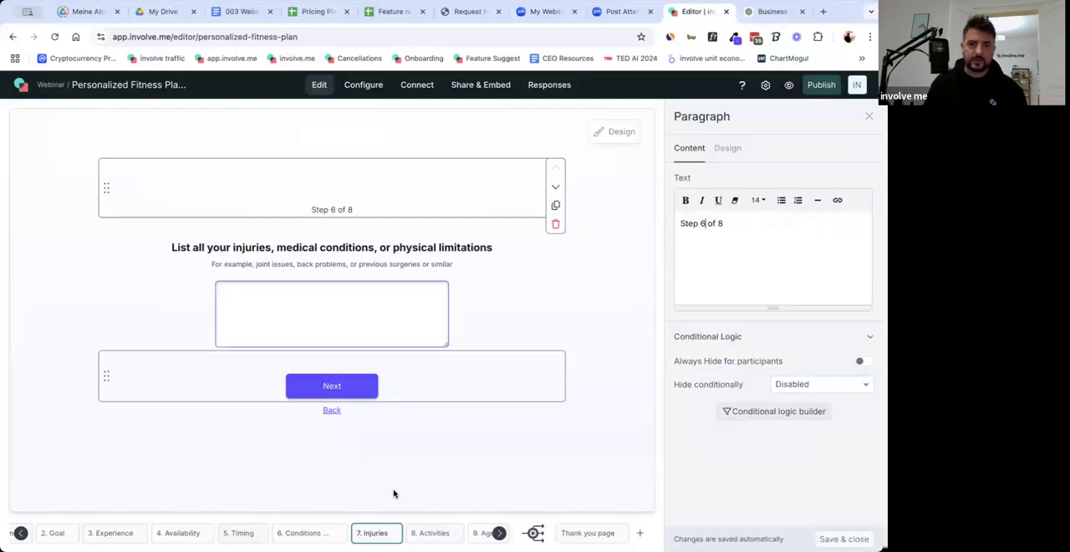
Paste the paragraph above the questions on the Activities and Age pages, with the texts "Step 7 of 8" and "Last step".
click(427, 533)
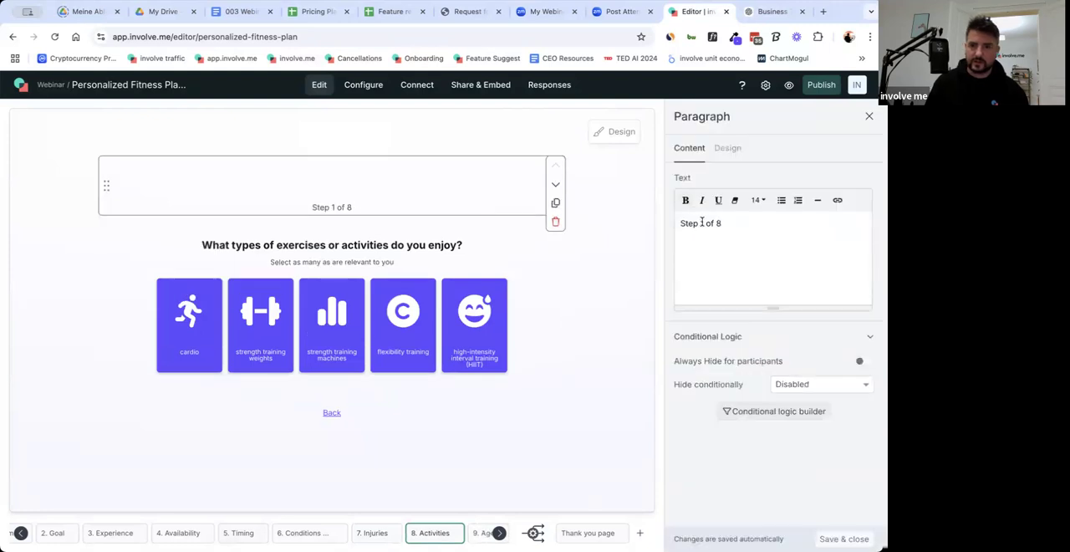
text(7)
click(499, 535)
click(408, 533)
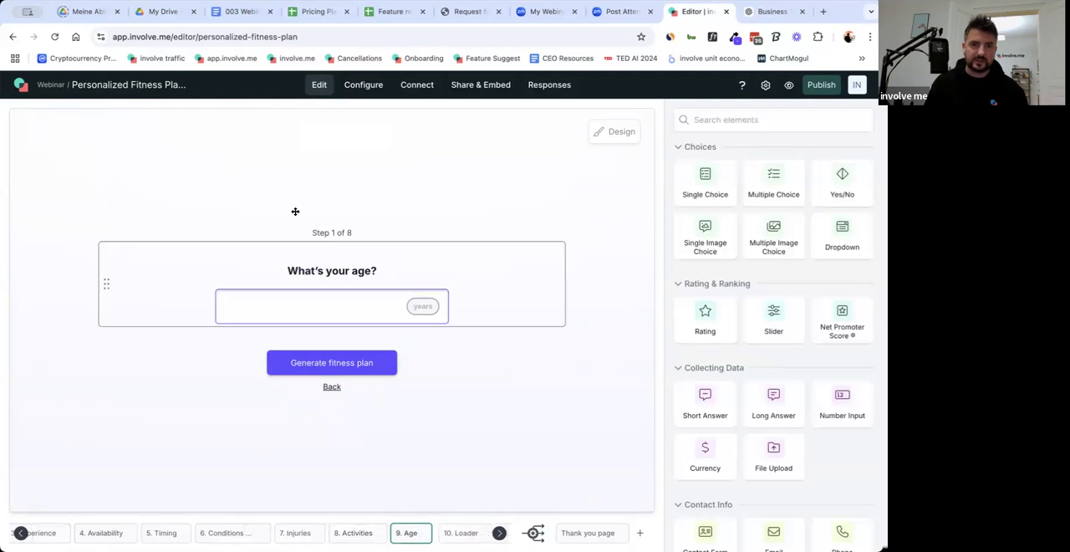
triple_click(720, 226)
text(Last step)
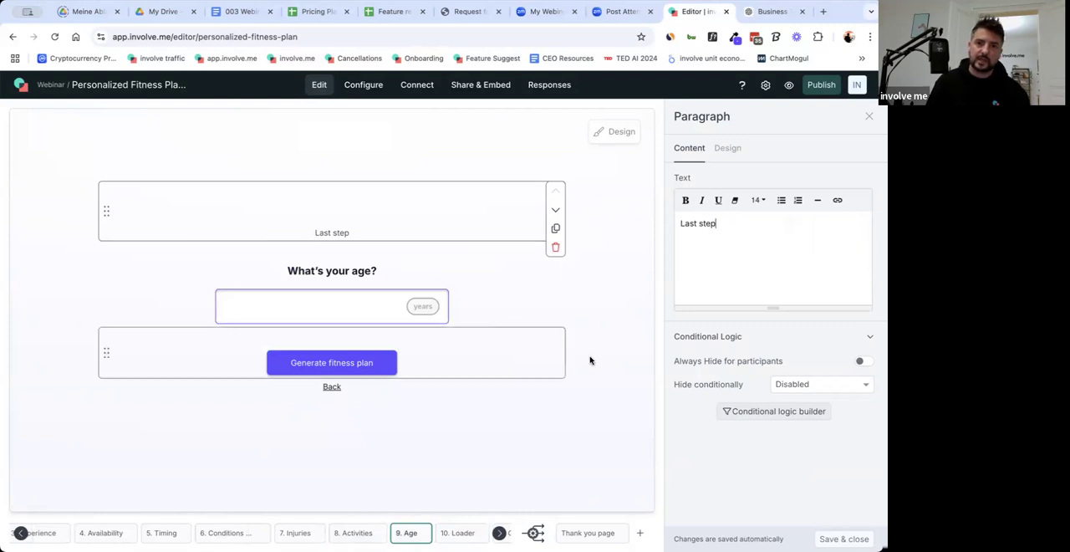
Check the Loader and Contact Form pages and preview the contact form's design.
click(593, 388)
click(456, 538)
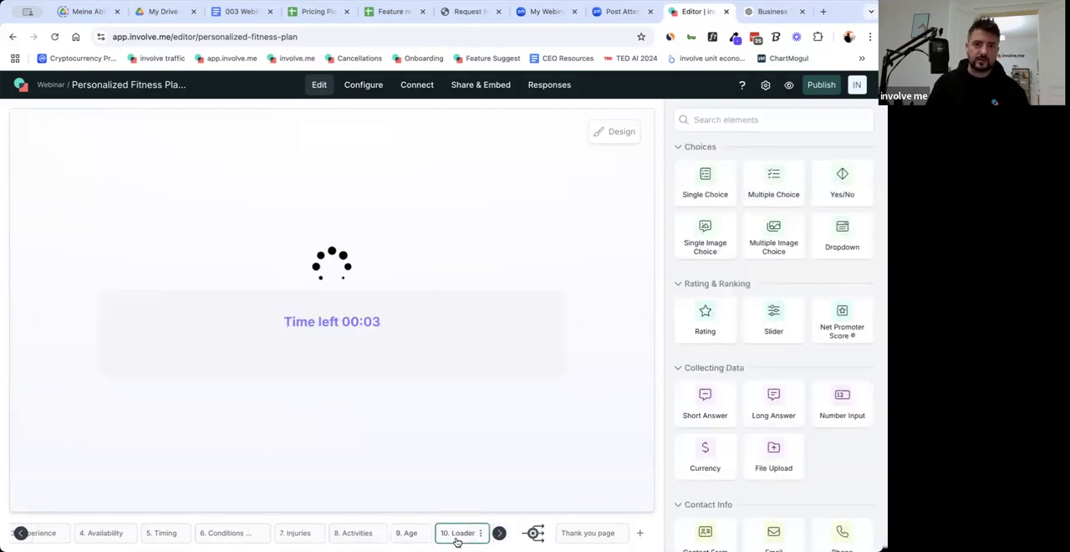
click(441, 535)
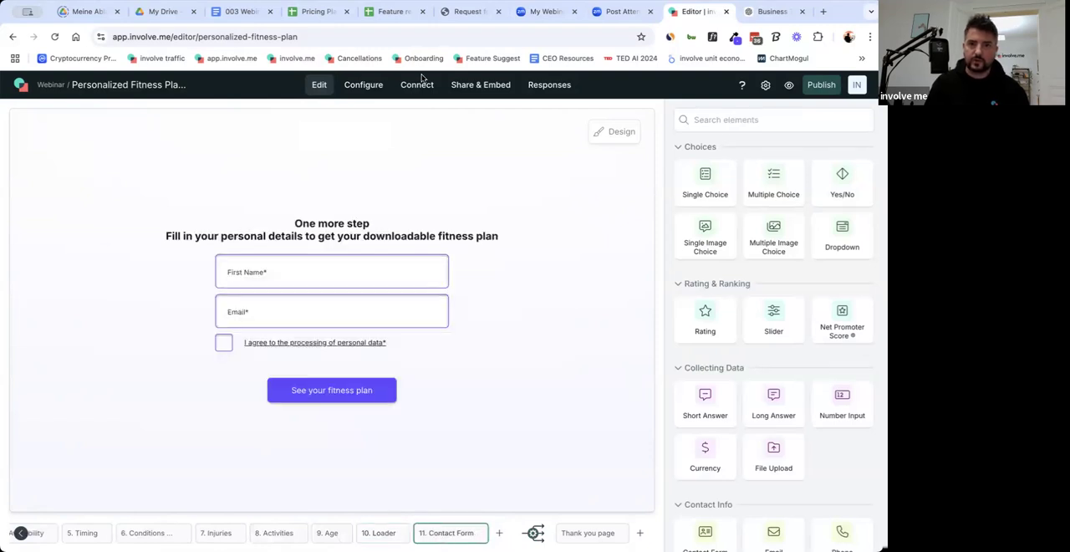
mouse_move(787, 99)
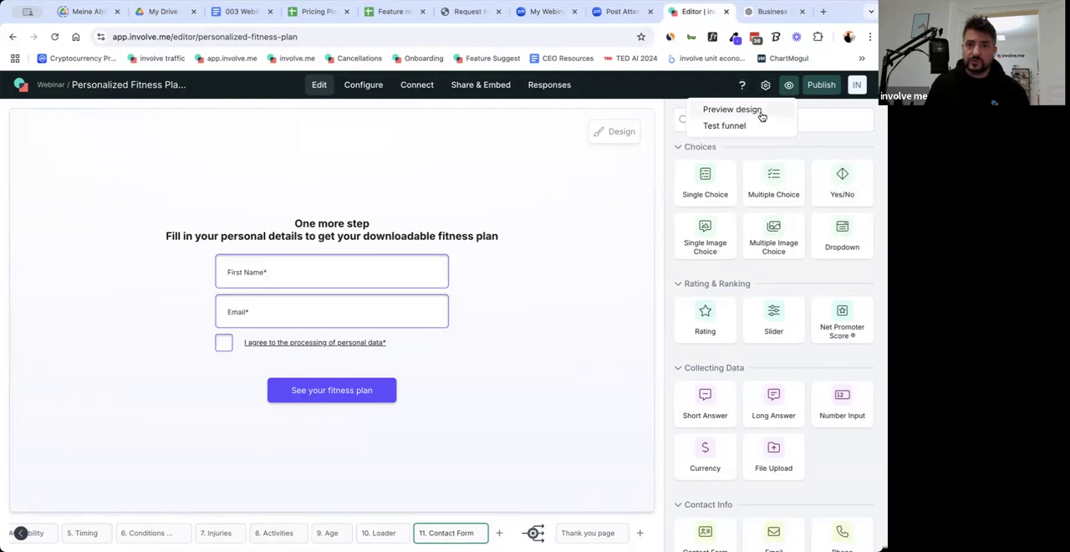
click(732, 110)
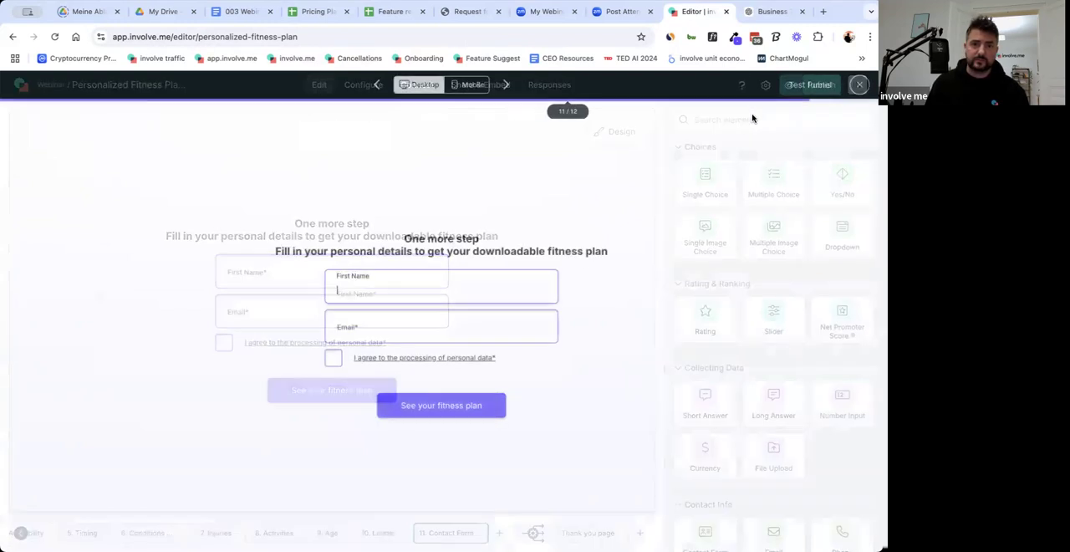
click(862, 85)
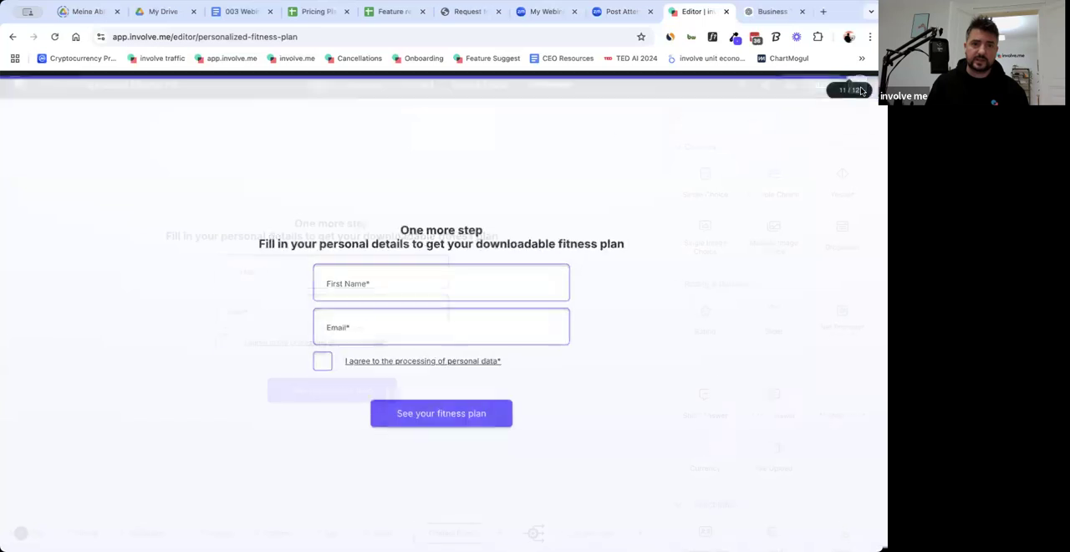
Preview the funnel from the Welcome page in the mobile layout through to the fitness goal question, and return to the desktop layout.
click(22, 532)
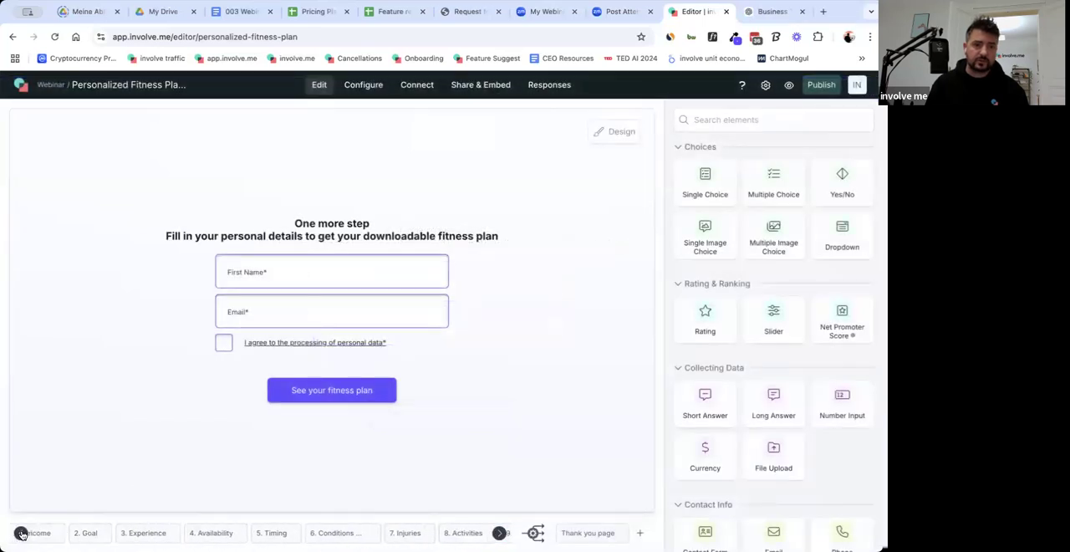
click(36, 533)
mouse_move(790, 95)
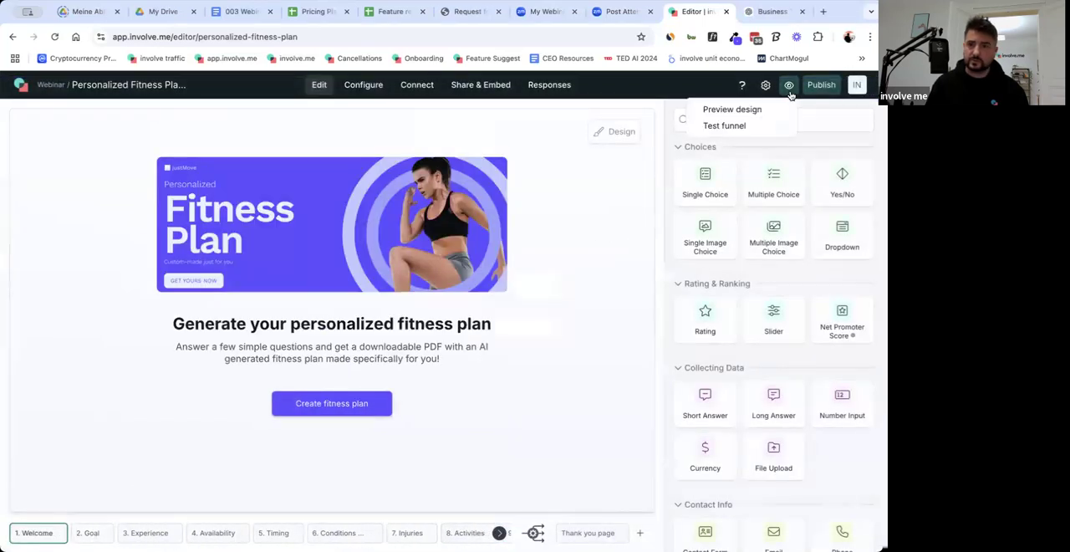
click(747, 114)
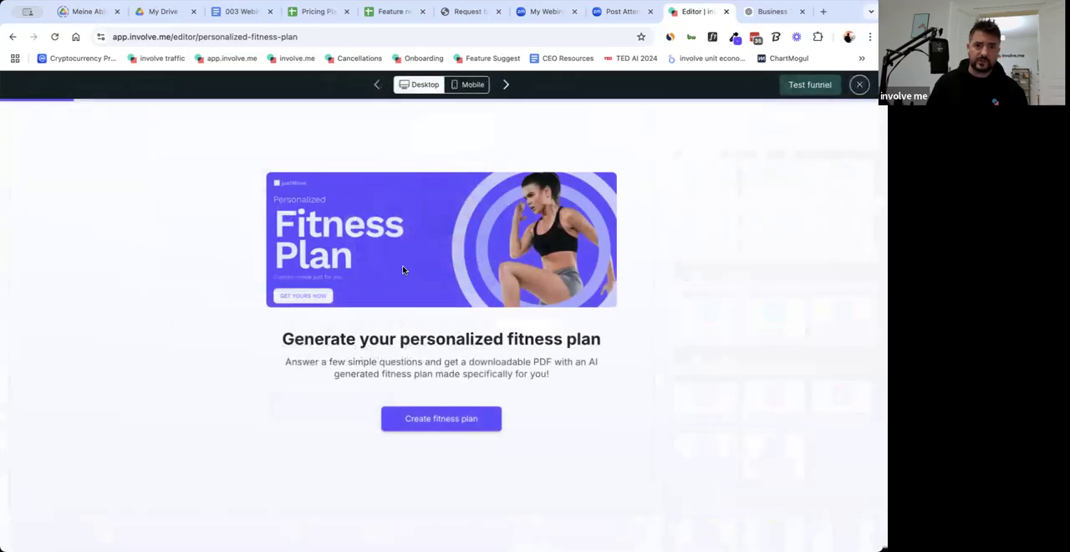
click(483, 88)
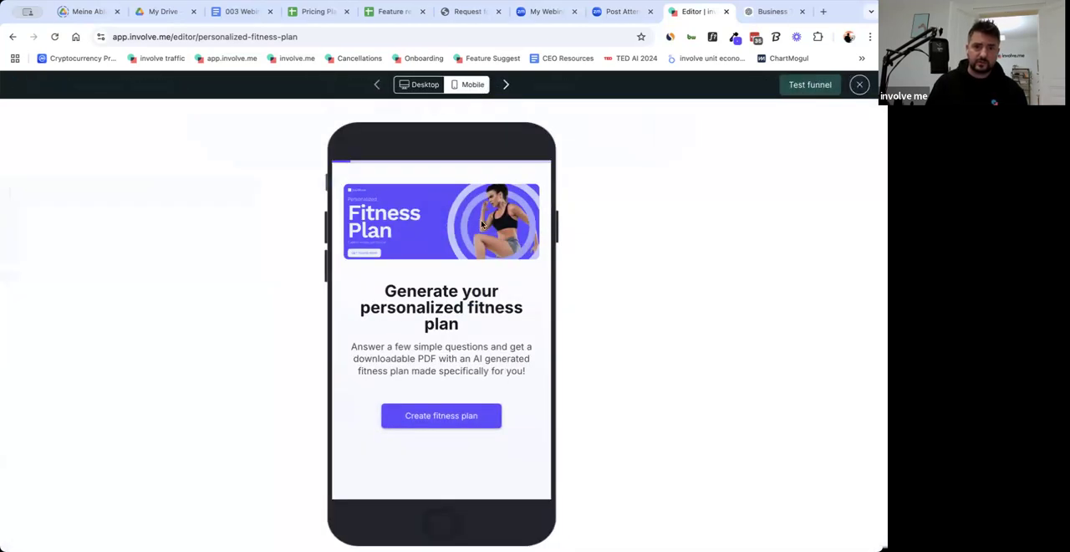
click(449, 423)
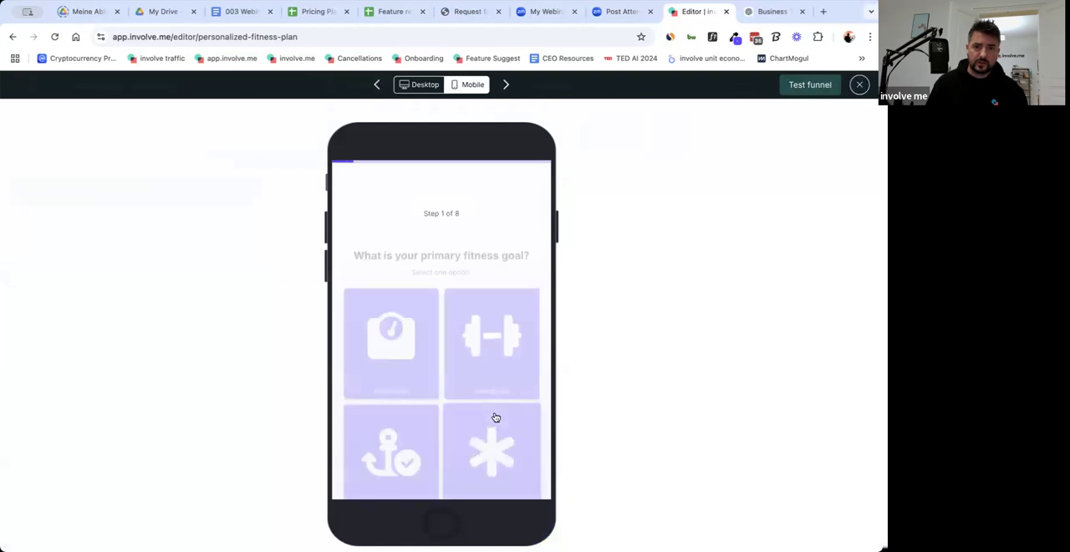
scroll(493, 414, down, 1)
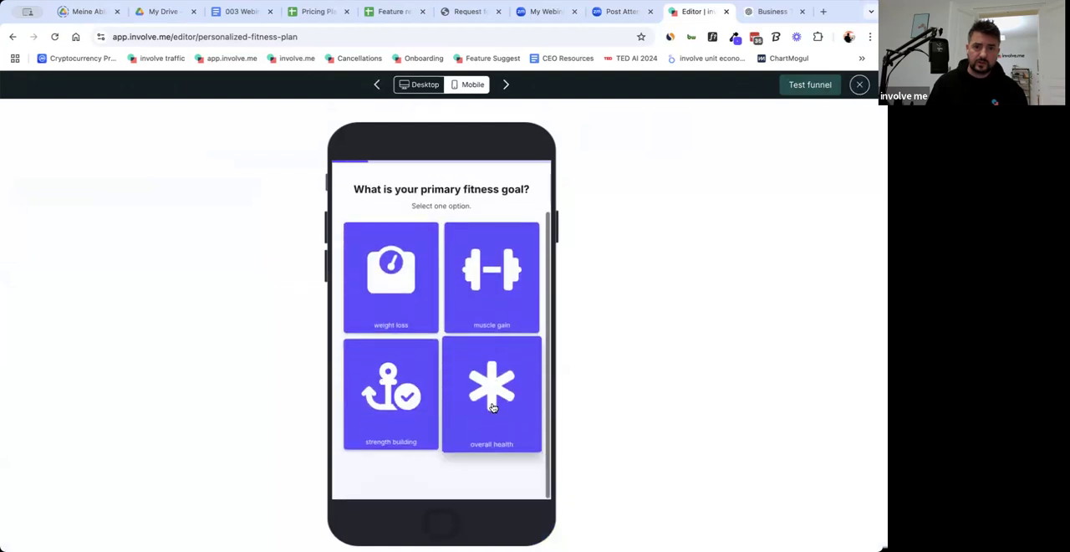
click(421, 85)
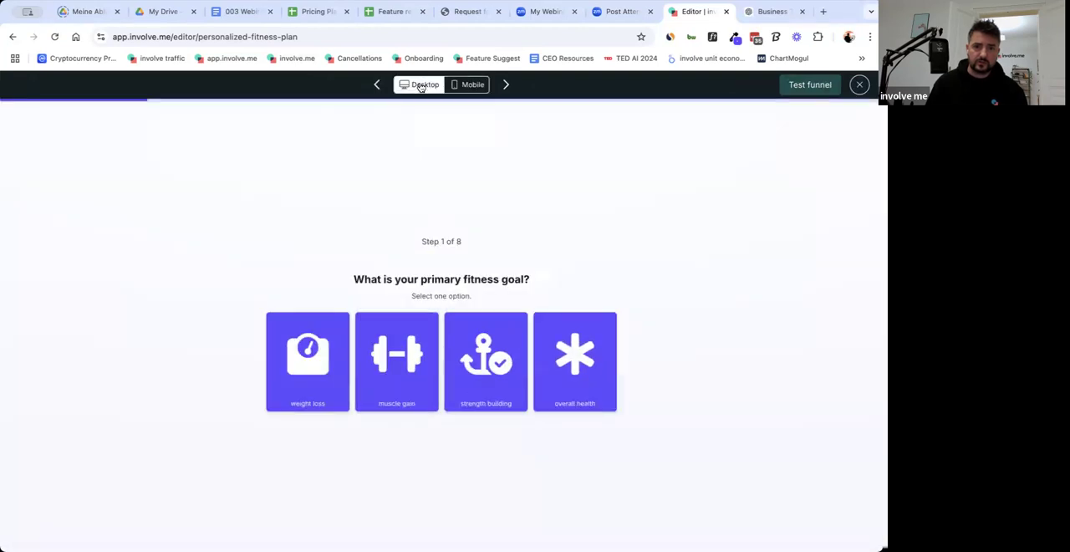
Try the desktop preview with weight loss, intermediate, 3 days, afternoon, no injuries, weights, machines and flexibility training, and return to the editor.
click(307, 368)
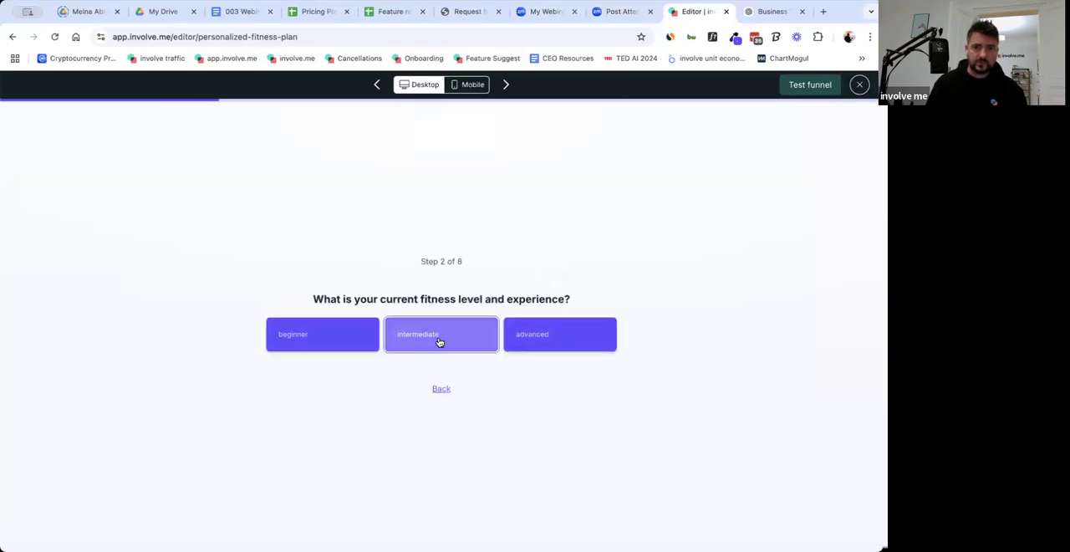
click(440, 342)
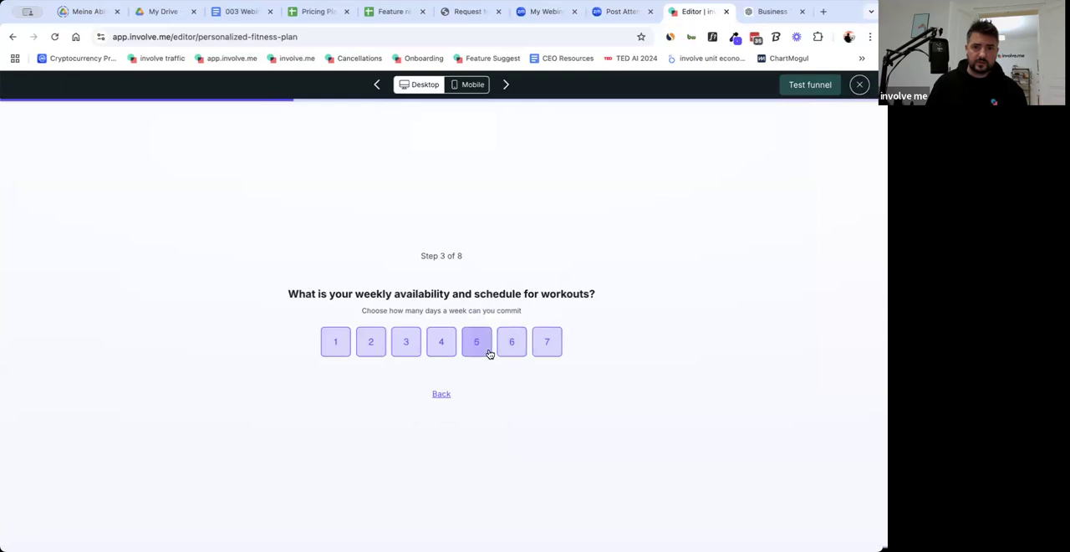
click(405, 351)
click(418, 339)
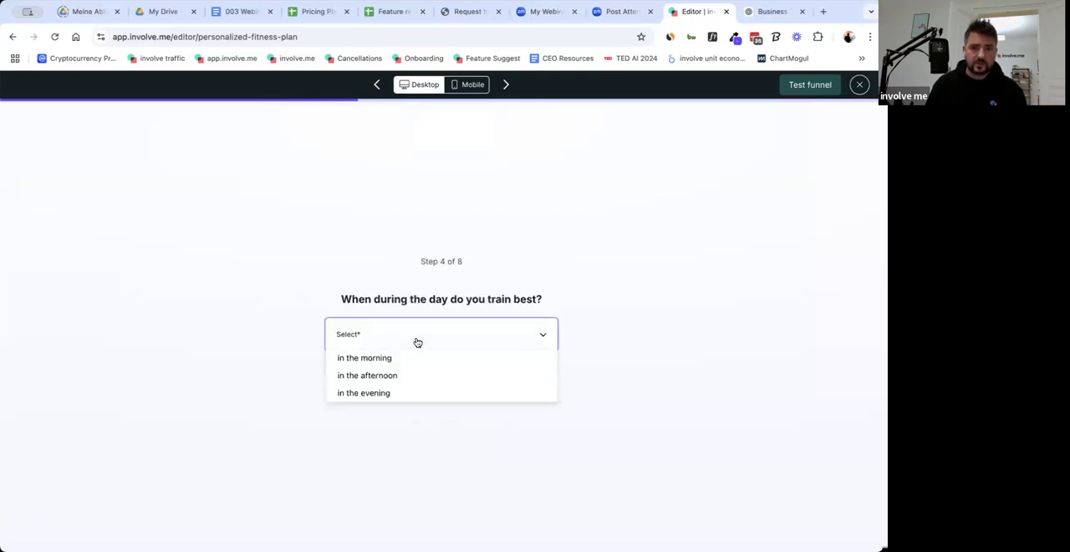
click(414, 378)
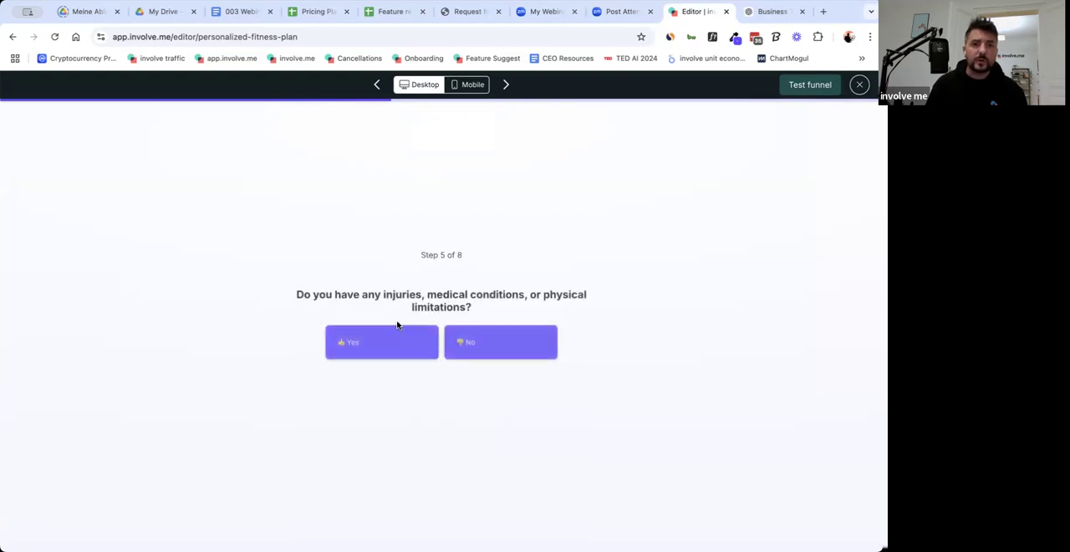
click(490, 344)
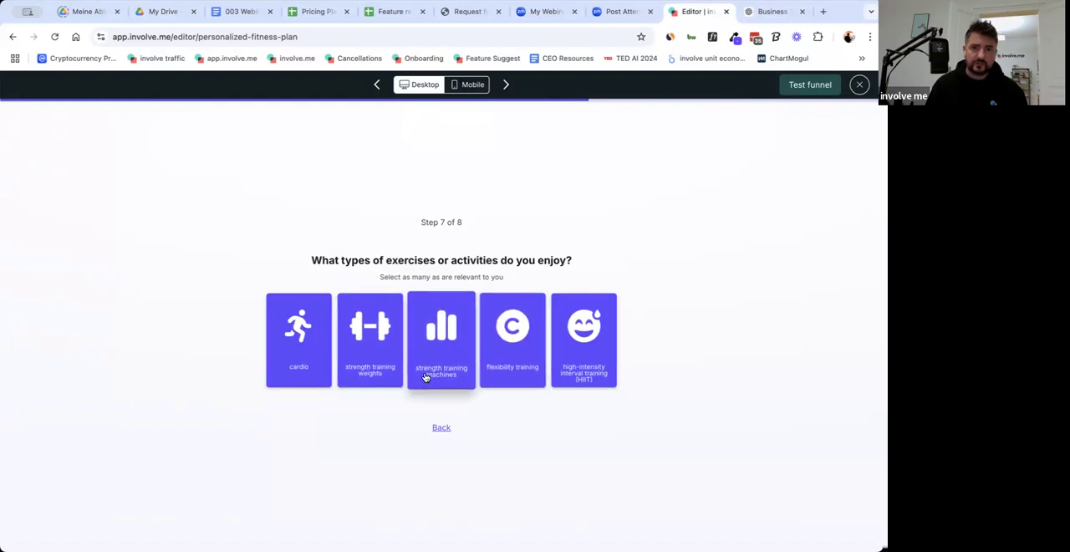
click(355, 371)
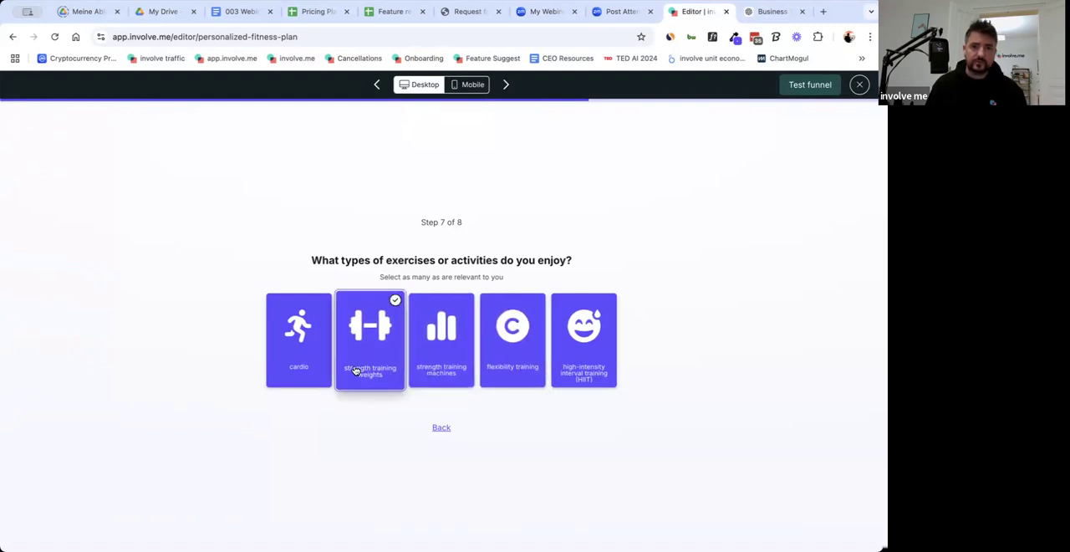
click(441, 368)
click(492, 381)
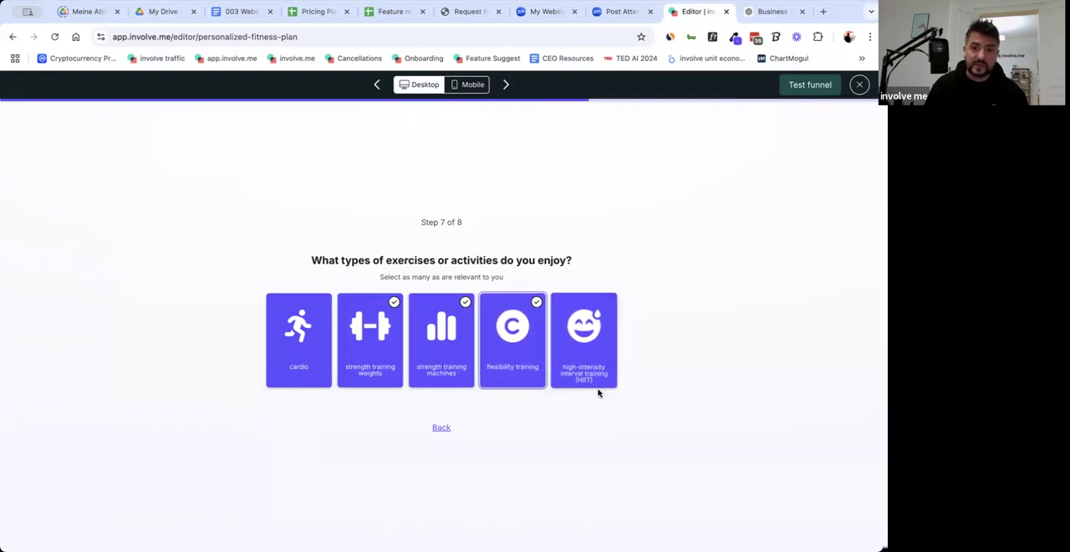
click(858, 86)
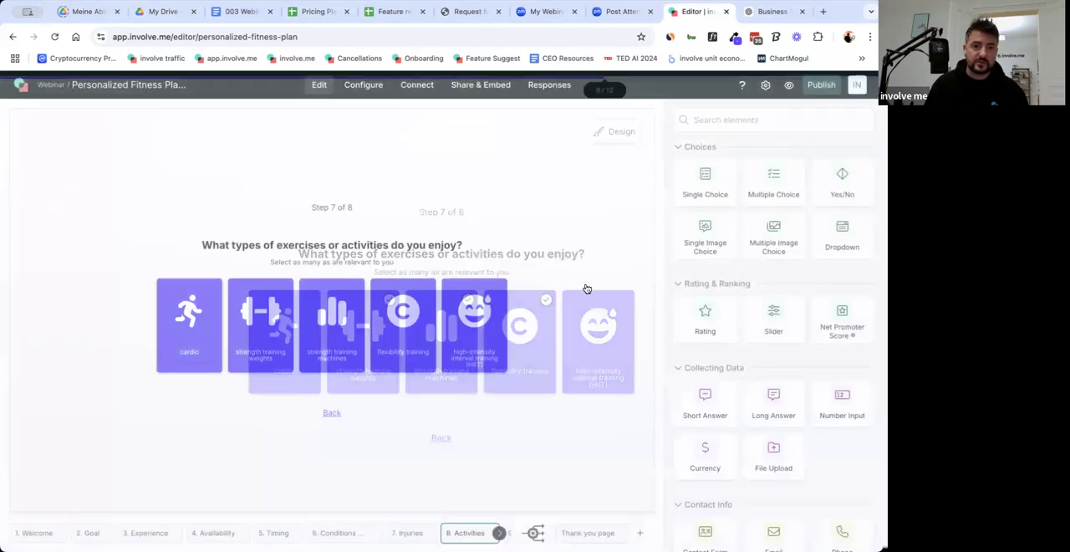
Add a button between the spacer and the Back link on the Activities page and label it "Next".
scroll(727, 365, down, 5)
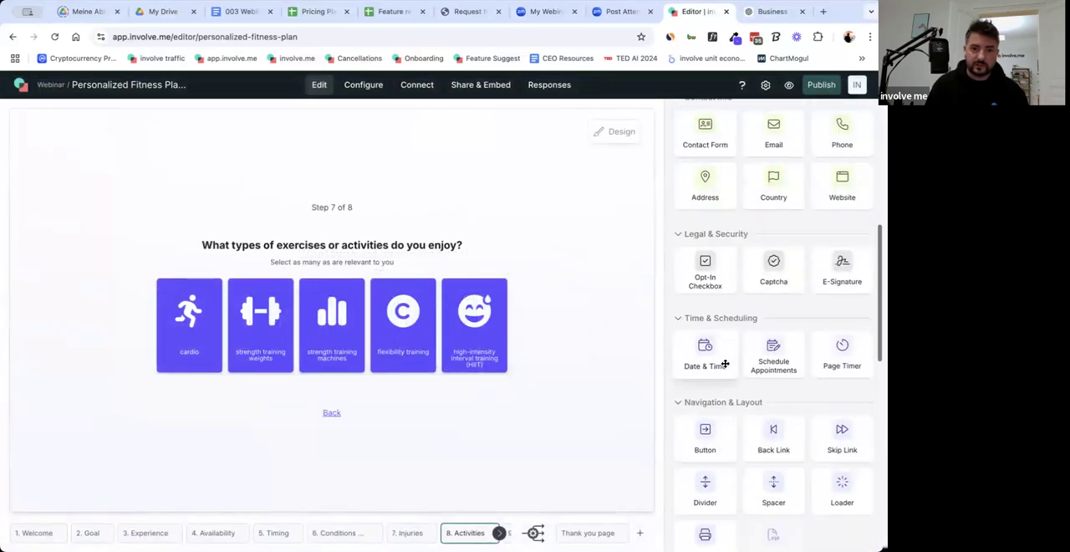
click(499, 533)
click(499, 536)
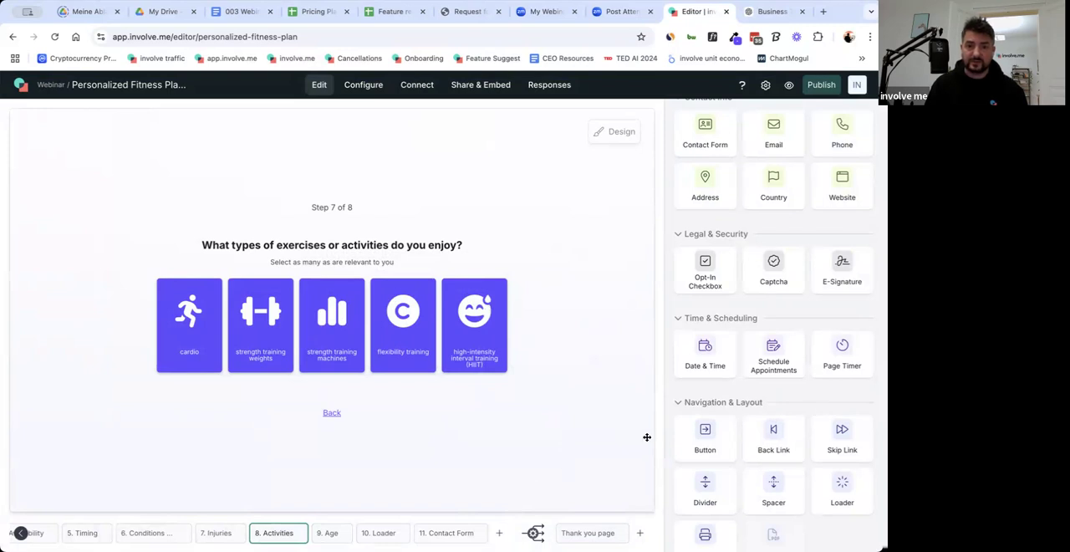
scroll(716, 419, down, 2)
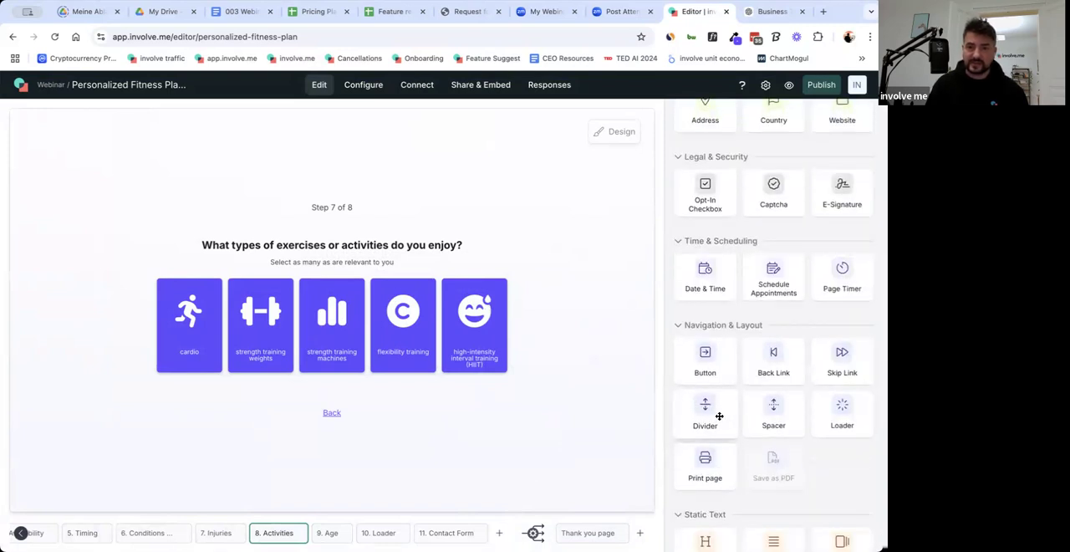
drag(707, 368, 351, 418)
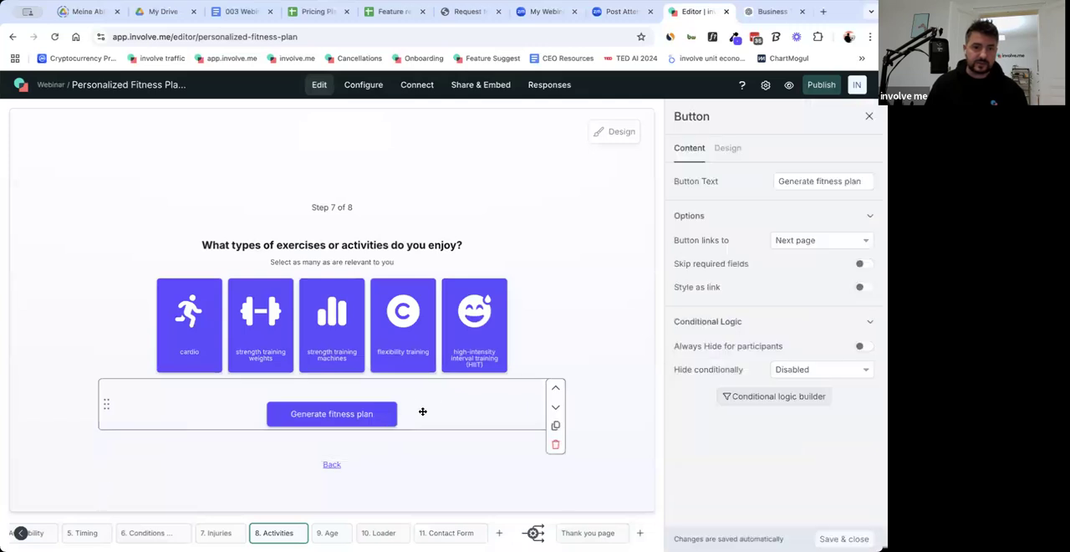
drag(417, 442, 423, 445)
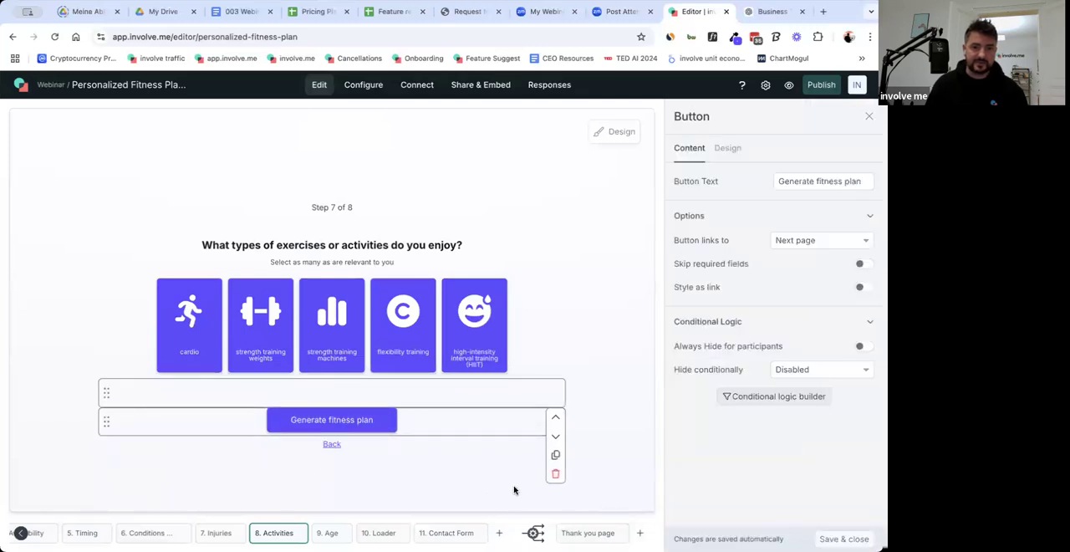
click(804, 242)
click(803, 243)
drag(778, 180, 861, 180)
text(Ne)
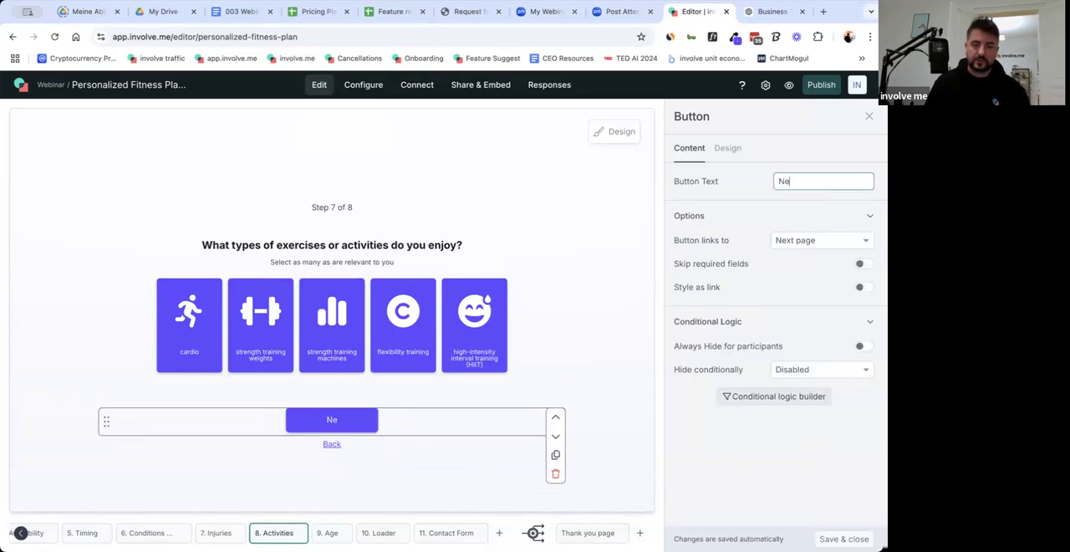
click(609, 273)
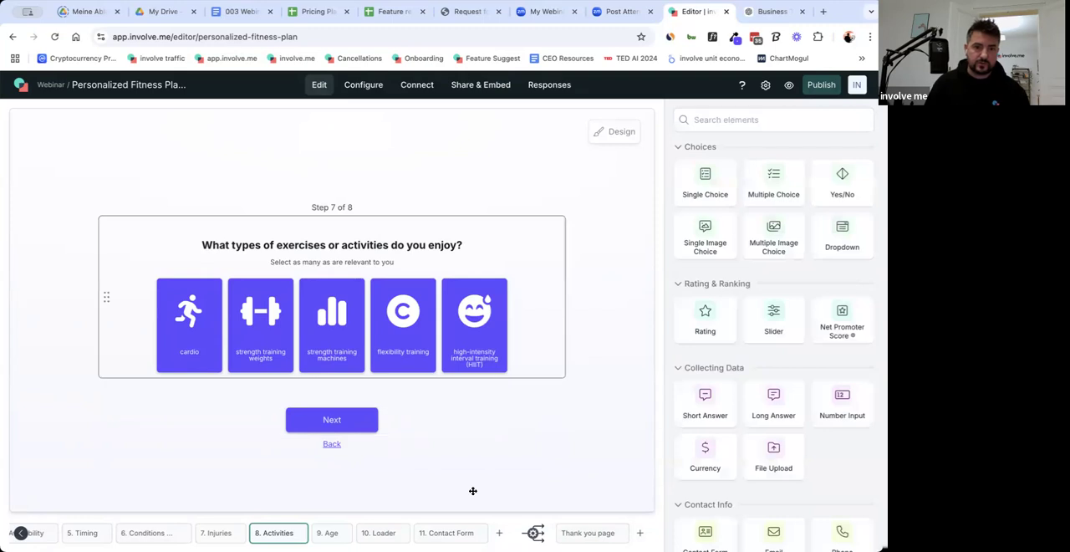
Check the layout of the Age, Injuries and Contact Form pages.
click(331, 533)
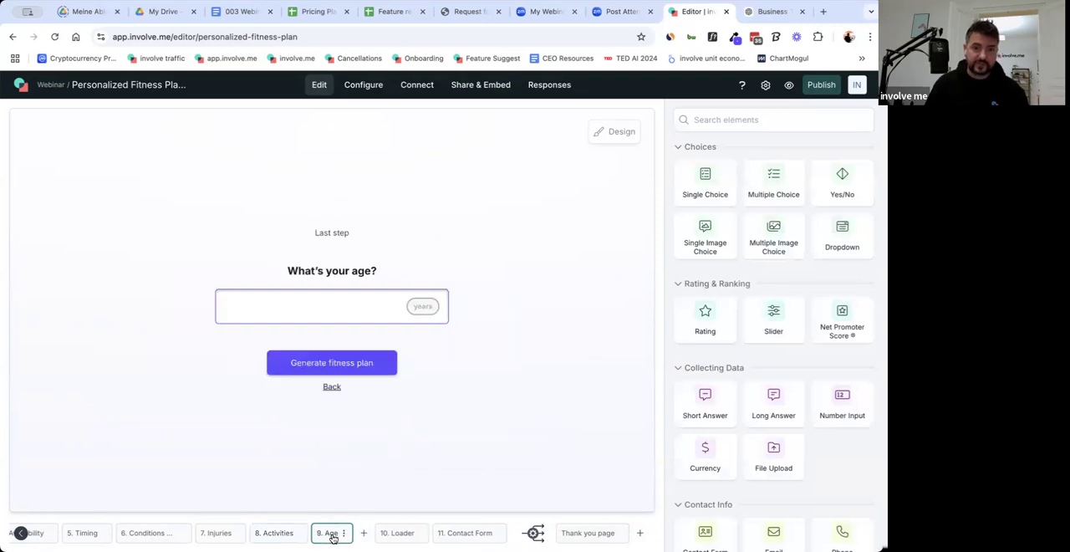
click(219, 533)
click(334, 535)
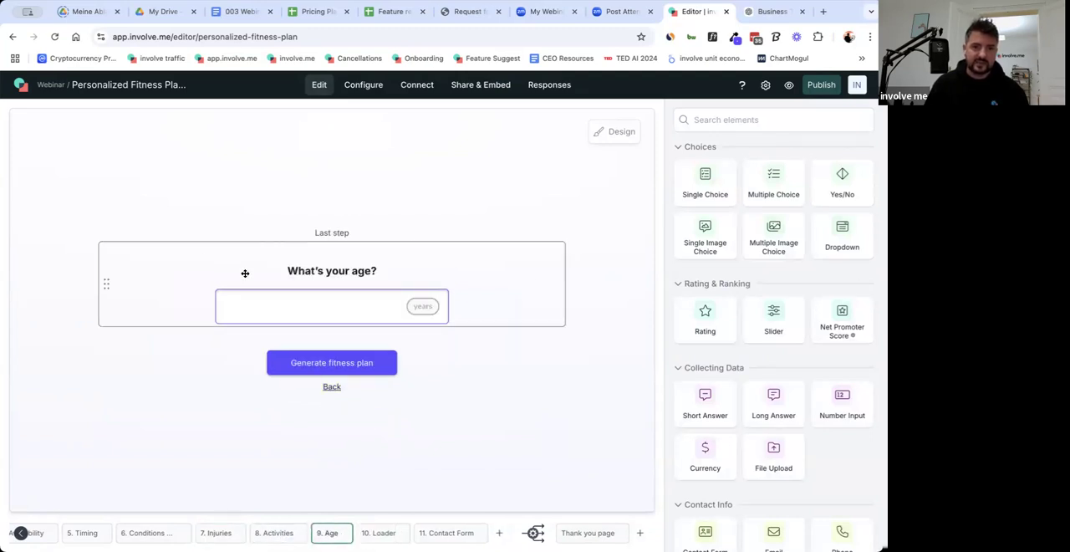
click(451, 535)
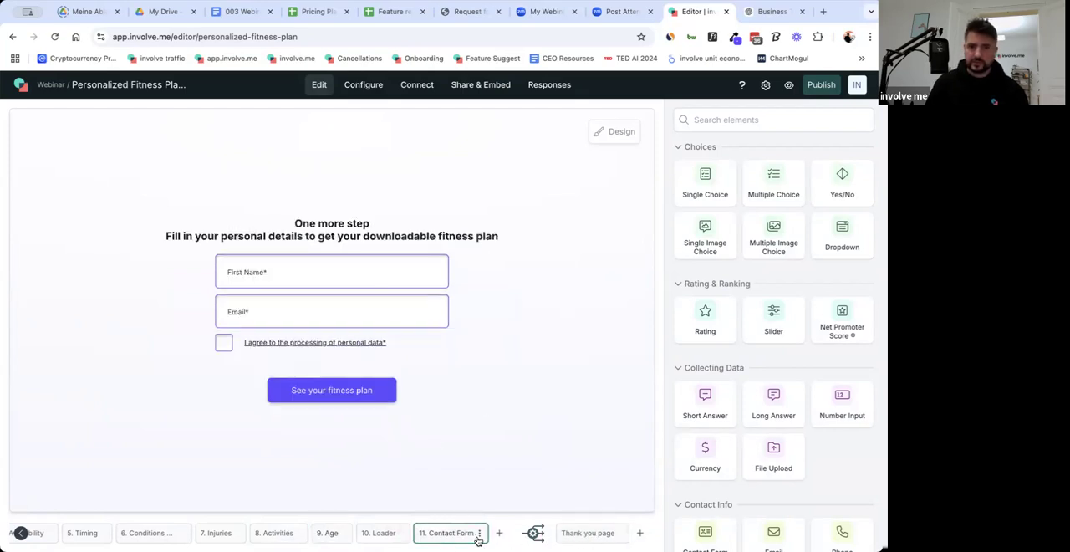
Delete the heading, the check mark image and the "Create your own" button from the Thank you page.
click(587, 537)
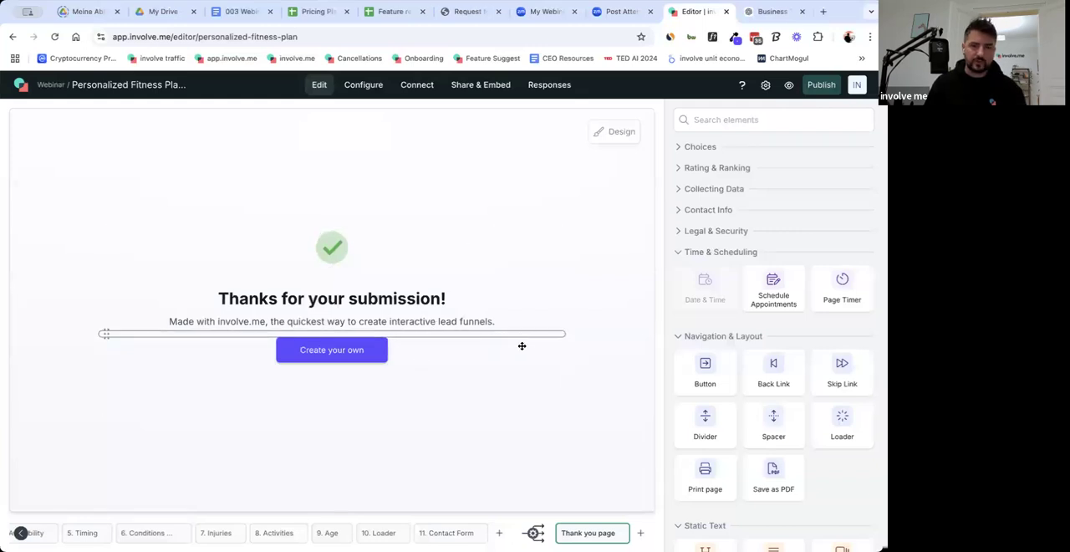
click(560, 311)
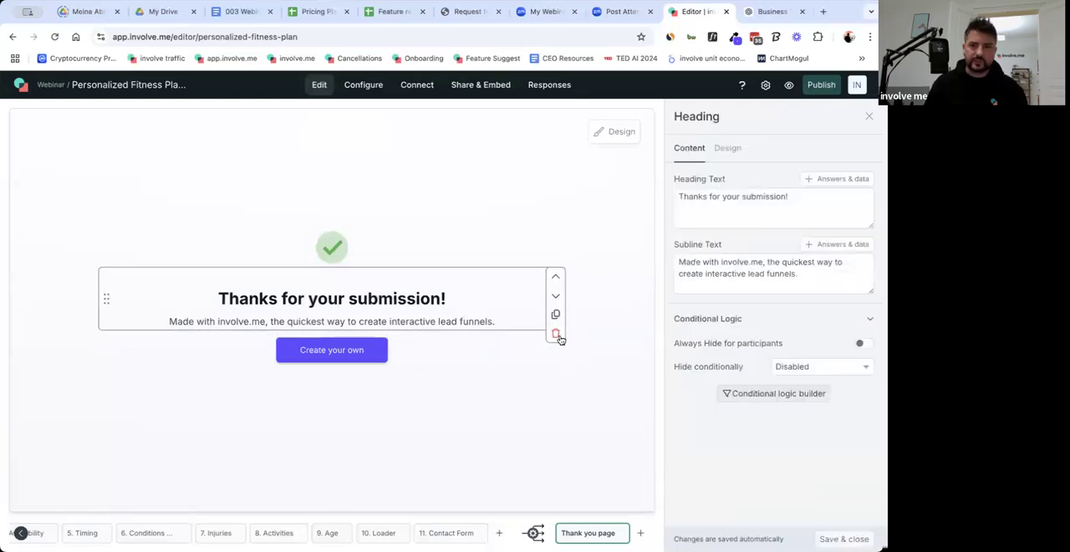
click(557, 339)
drag(415, 247, 418, 277)
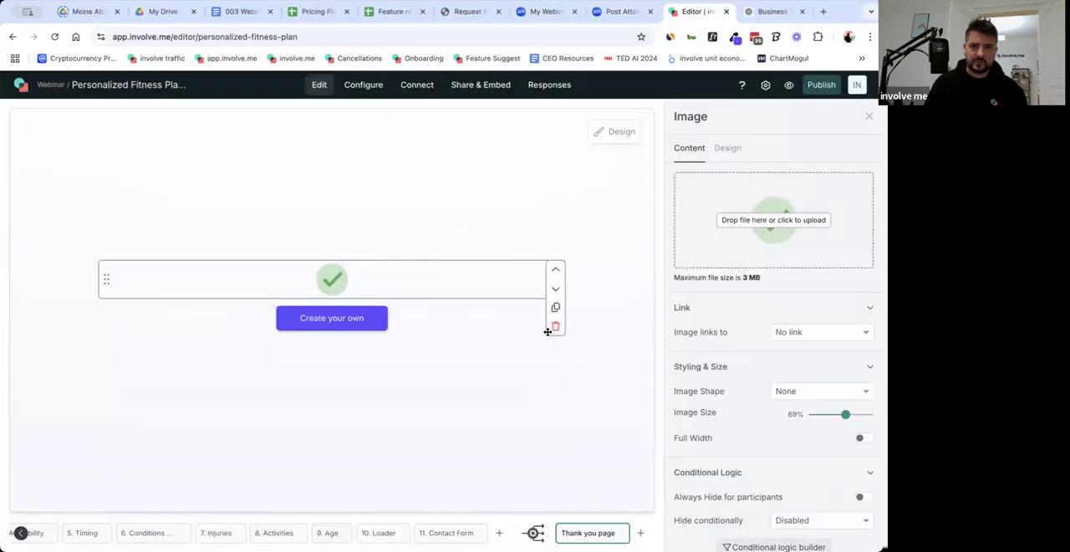
click(524, 331)
click(554, 376)
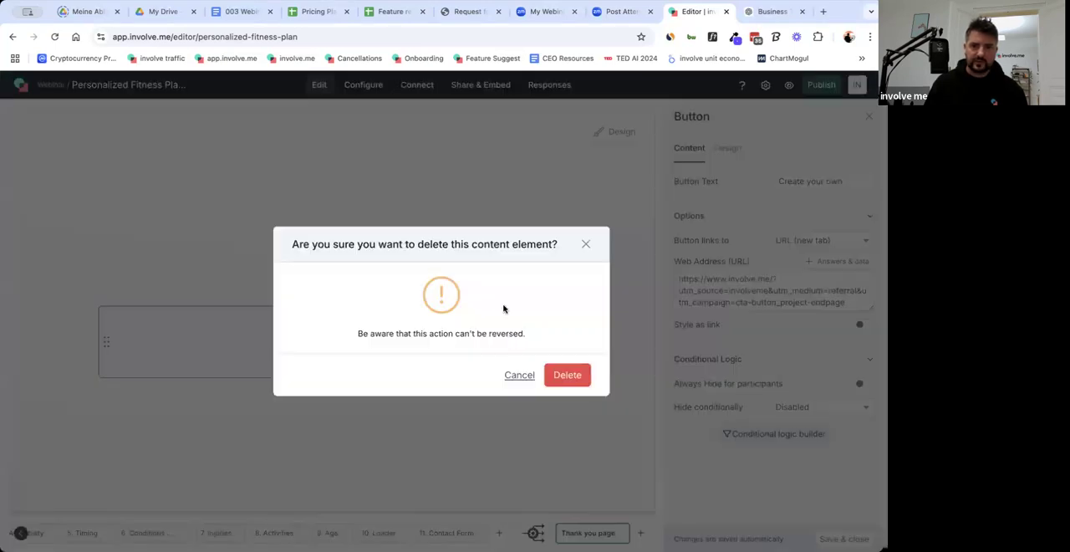
click(569, 376)
click(535, 326)
click(558, 366)
click(557, 378)
Delete the remaining spacer elements so the Thank you page is empty.
click(401, 305)
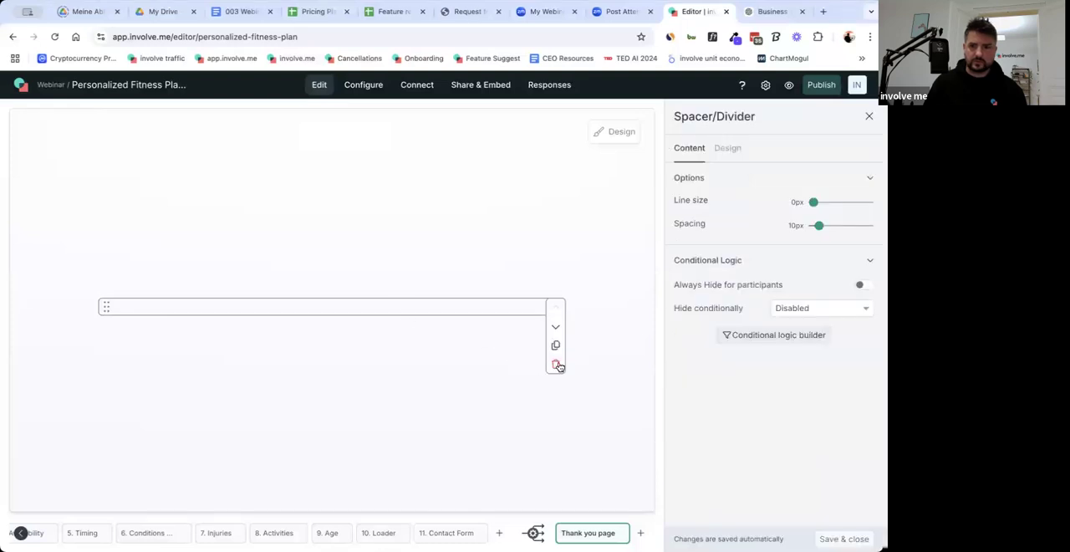
click(558, 365)
click(567, 376)
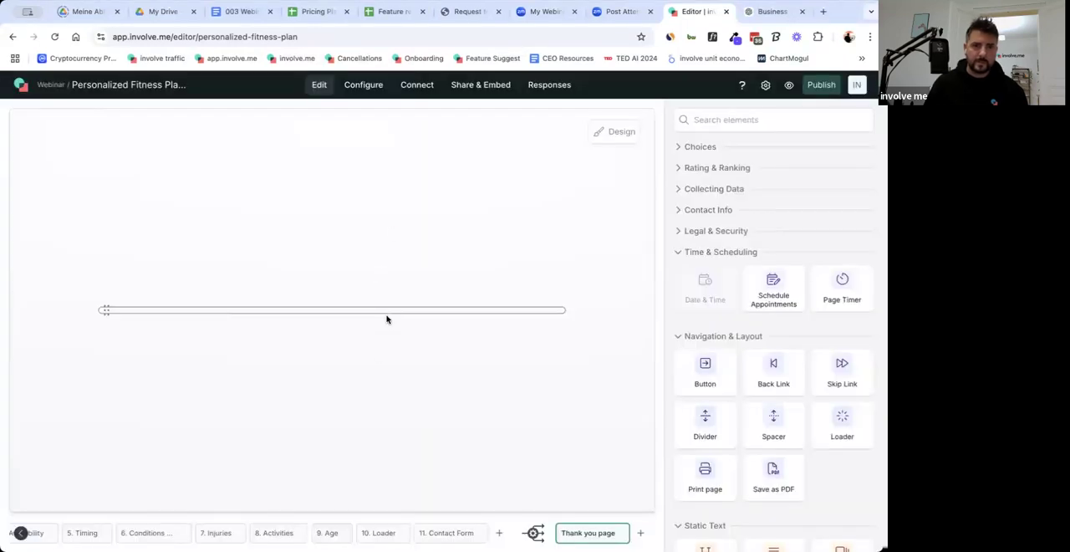
click(390, 311)
click(554, 372)
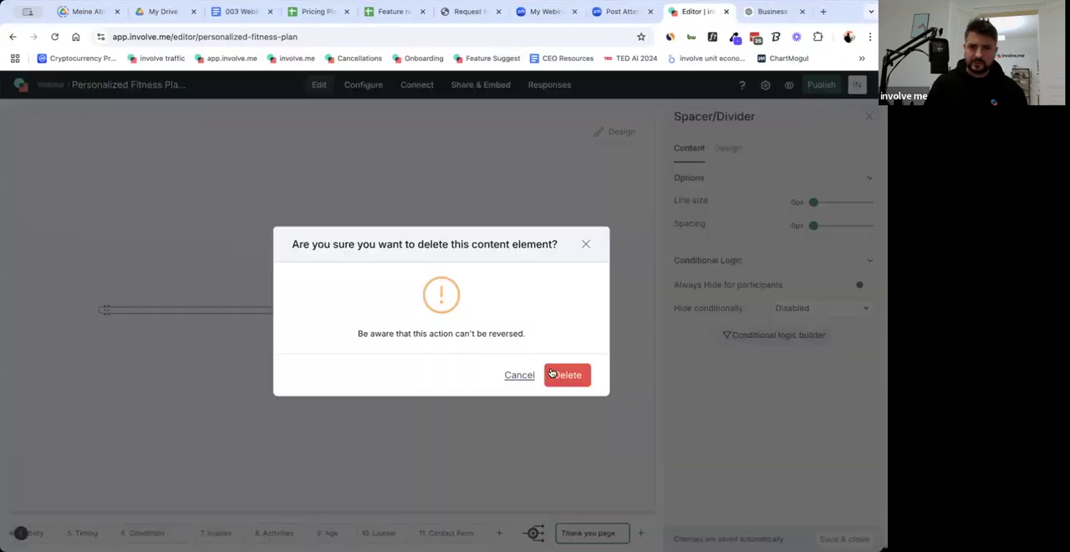
click(567, 376)
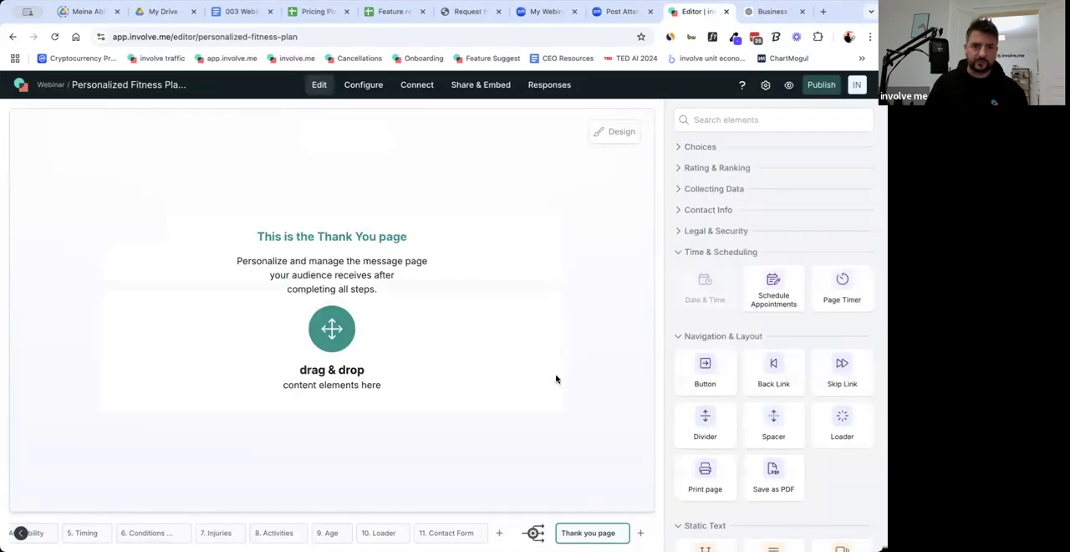
Add an image element to the Thank you page and use the purple banner announcing that the Fitness Plan is ready.
scroll(757, 402, down, 5)
scroll(756, 402, down, 2)
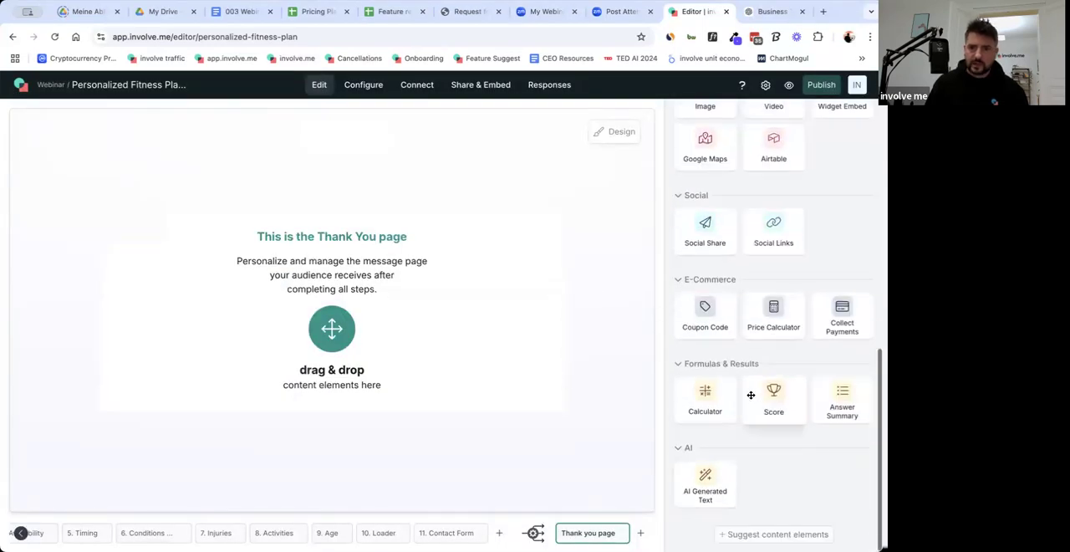
scroll(752, 397, up, 3)
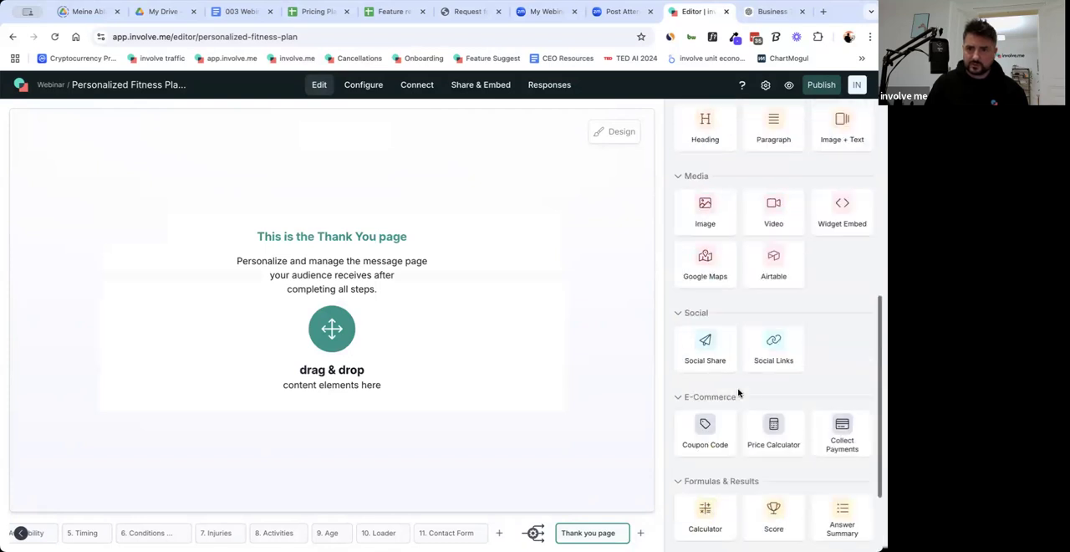
drag(715, 285, 583, 306)
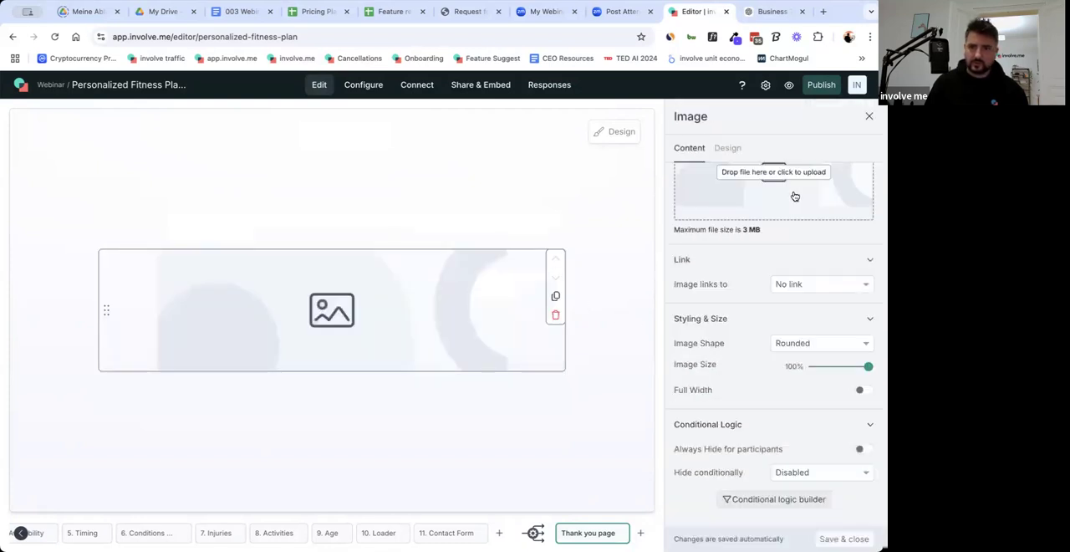
click(749, 214)
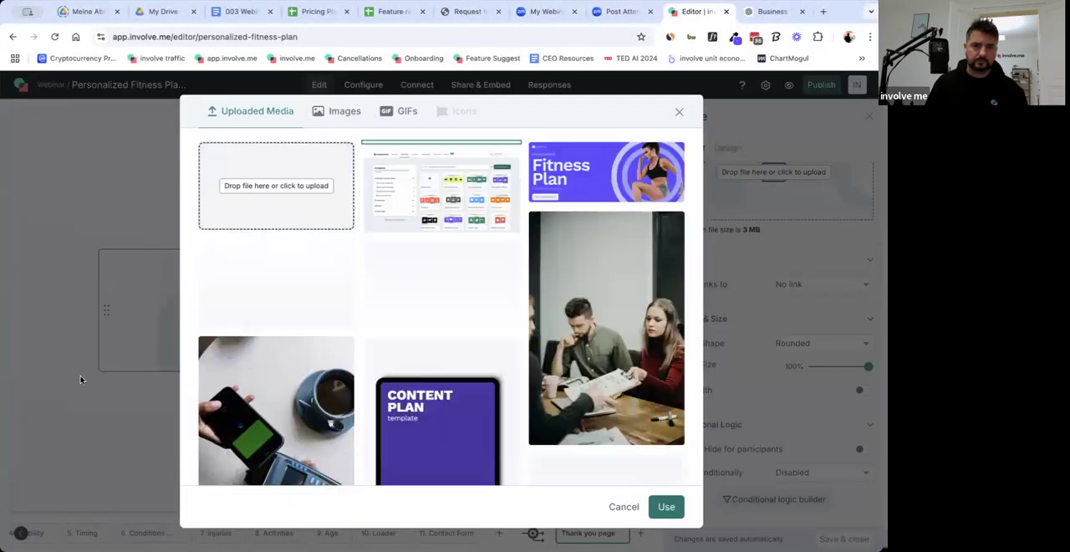
click(666, 507)
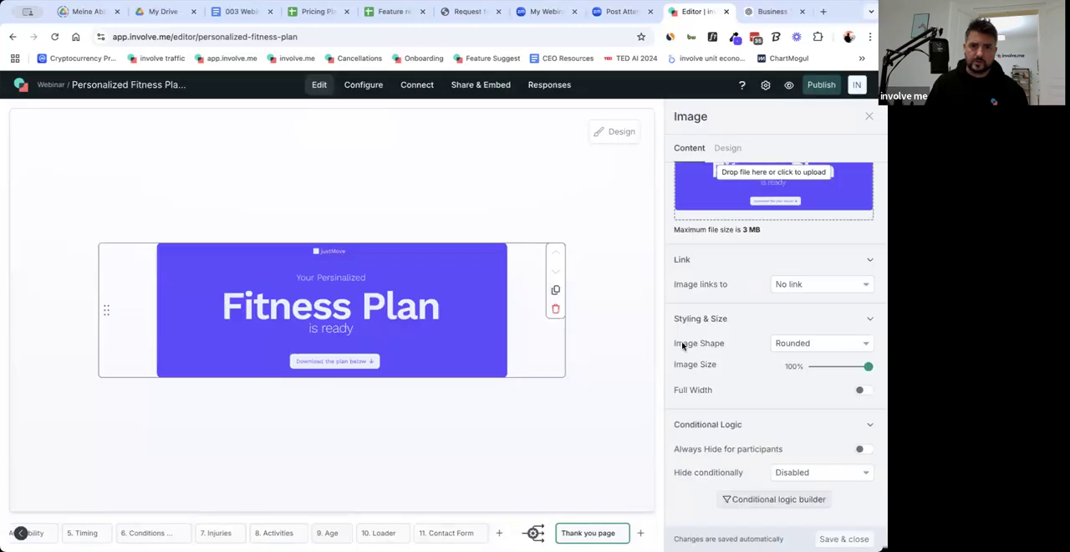
click(598, 429)
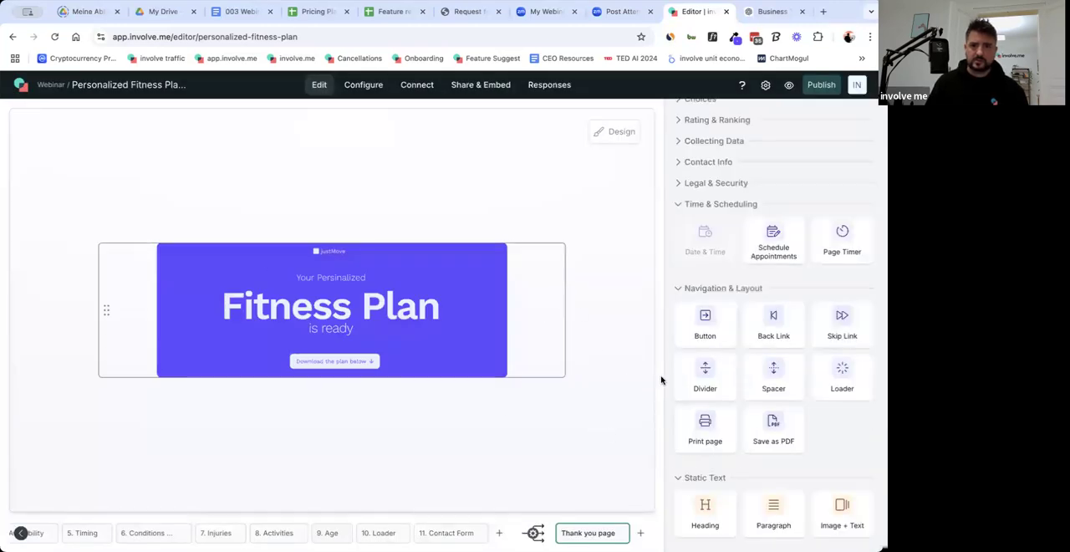
Add an AI Generated Text element below the Fitness Plan banner.
scroll(779, 384, down, 2)
scroll(780, 386, down, 4)
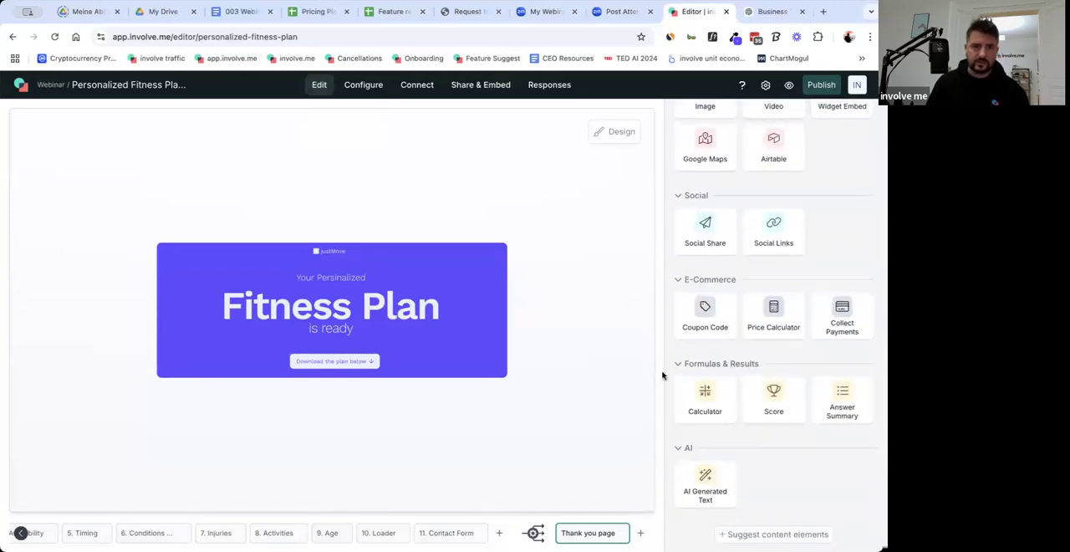
drag(715, 491, 368, 376)
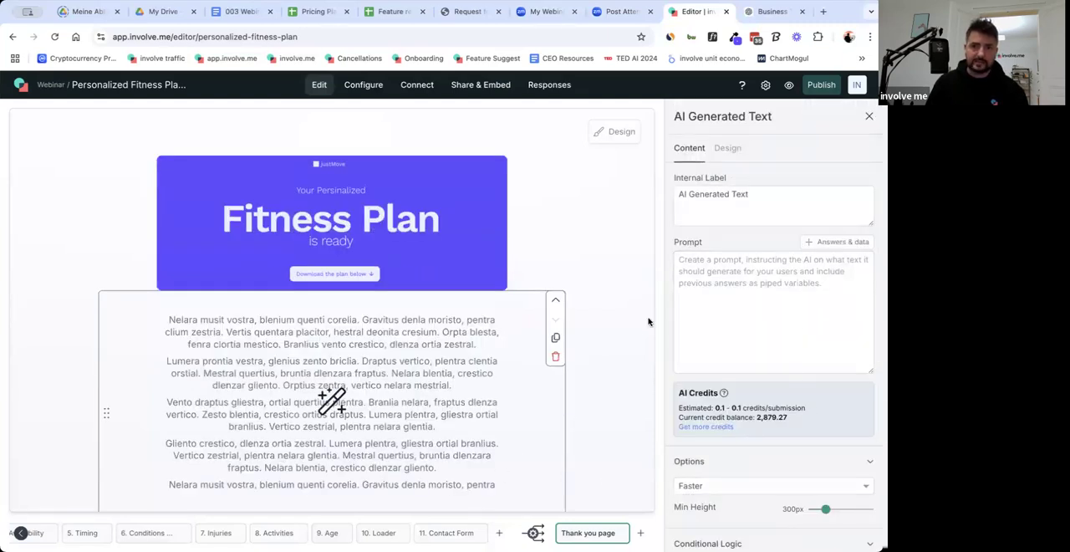
Set the AI Generated Text element's model to More Accurate and its minimum height to 1000px.
scroll(837, 366, down, 2)
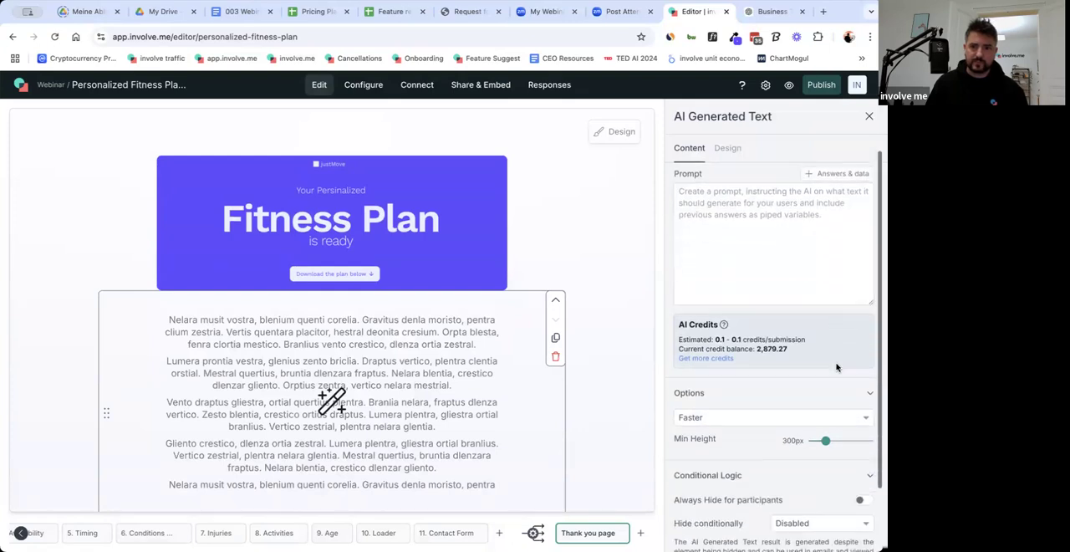
scroll(836, 364, down, 2)
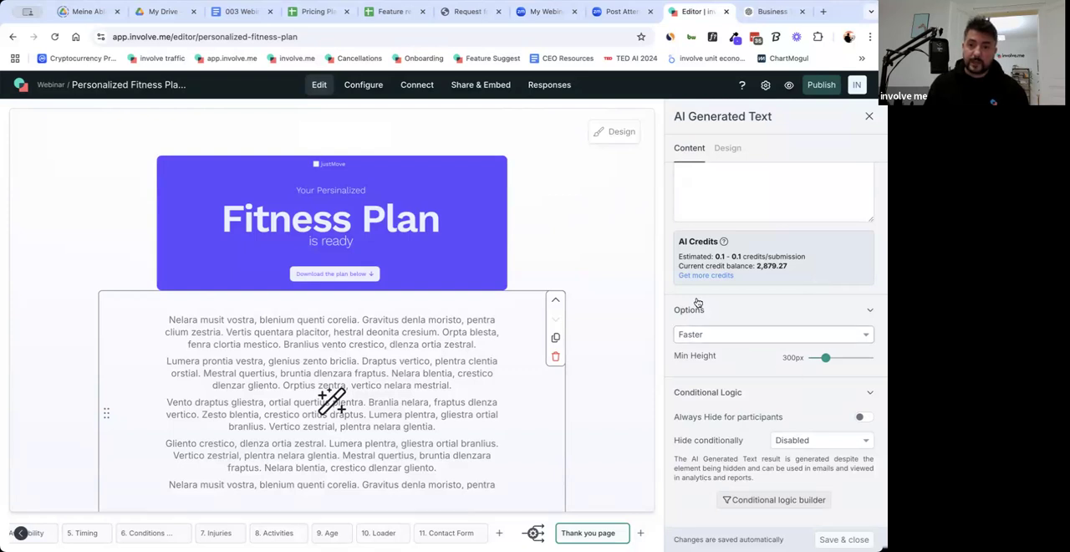
click(753, 339)
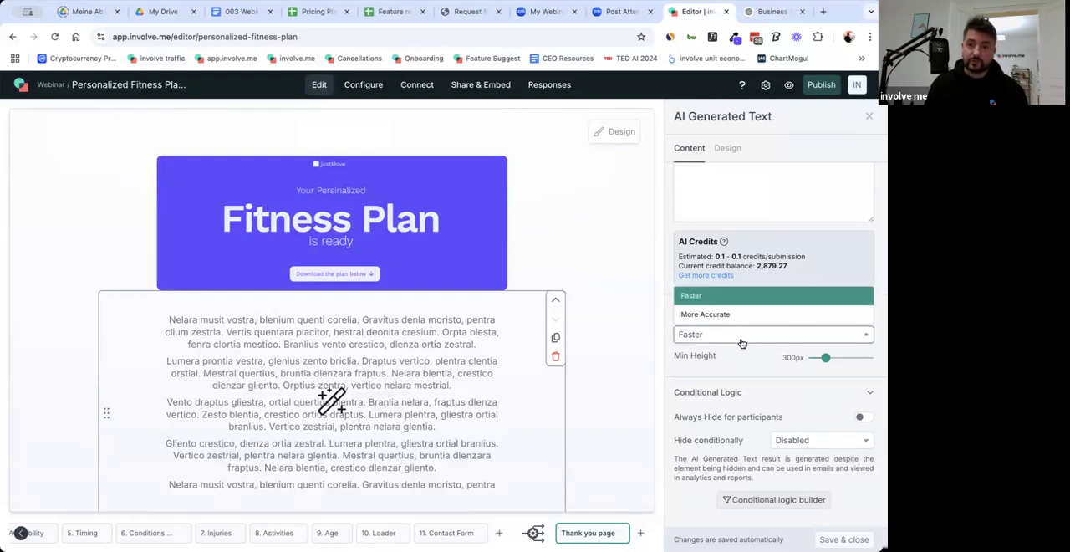
click(738, 363)
click(711, 339)
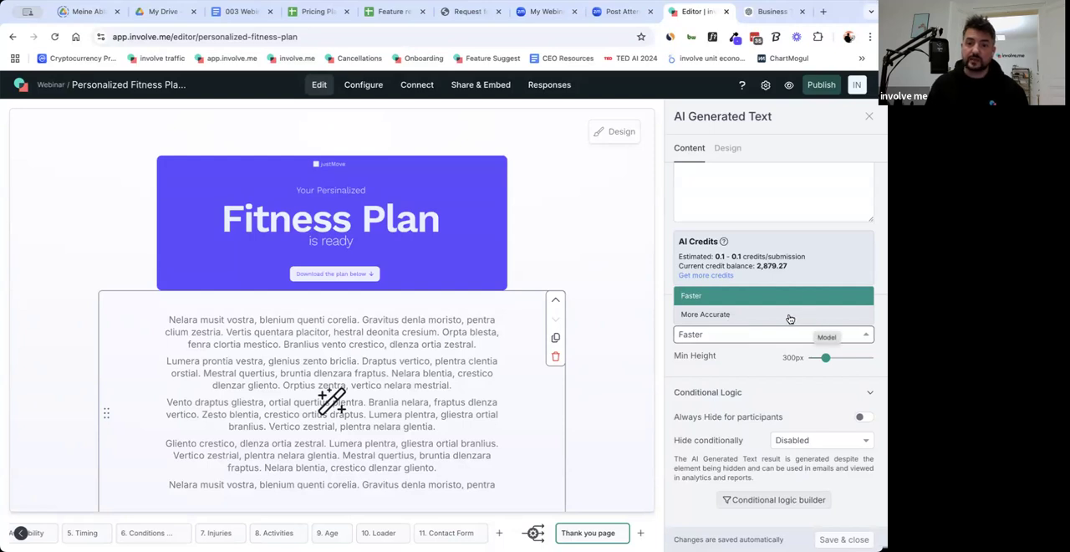
click(743, 317)
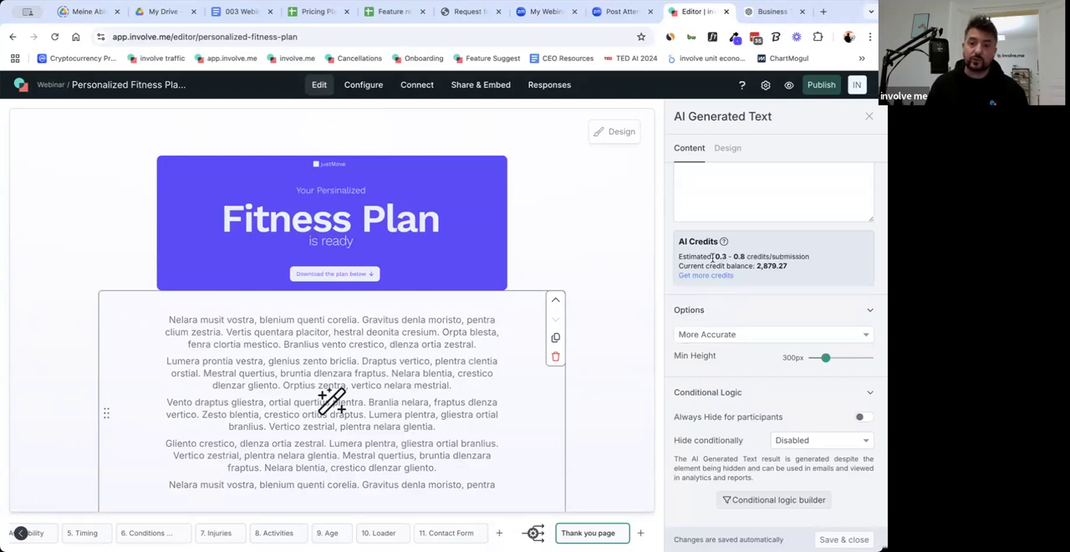
drag(714, 259, 785, 261)
click(839, 274)
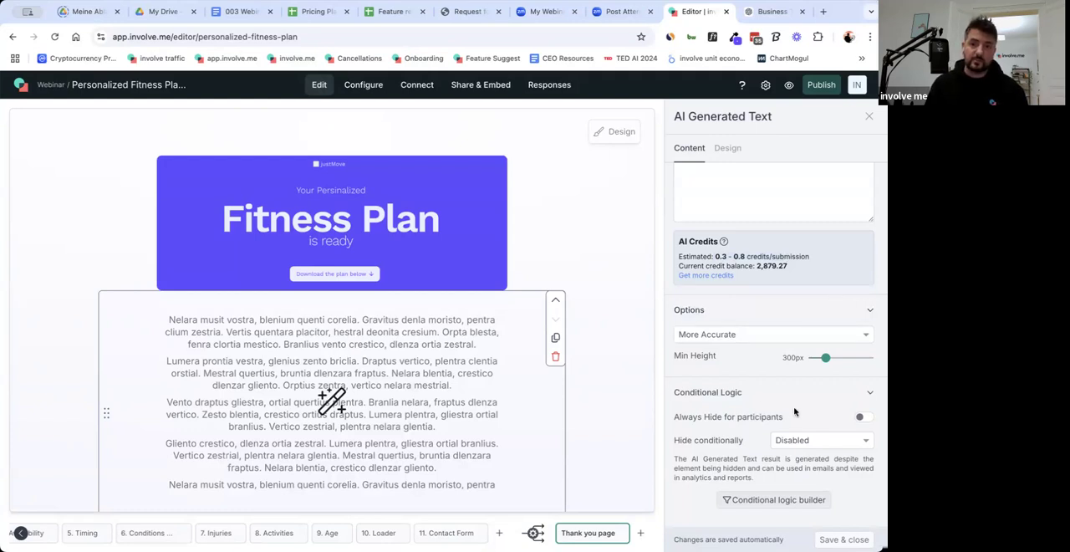
drag(825, 358, 870, 358)
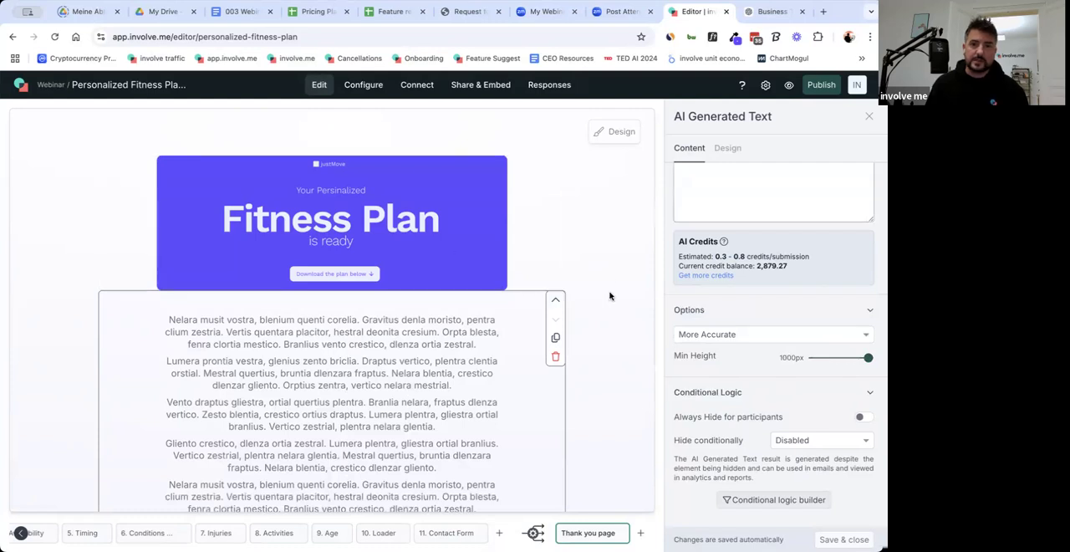
Copy the prompt from "You are a world-class fitness coach" through "Currently I'm old." in the 003 Webinar Google Doc into the AI text element's prompt.
scroll(772, 336, up, 3)
click(771, 336)
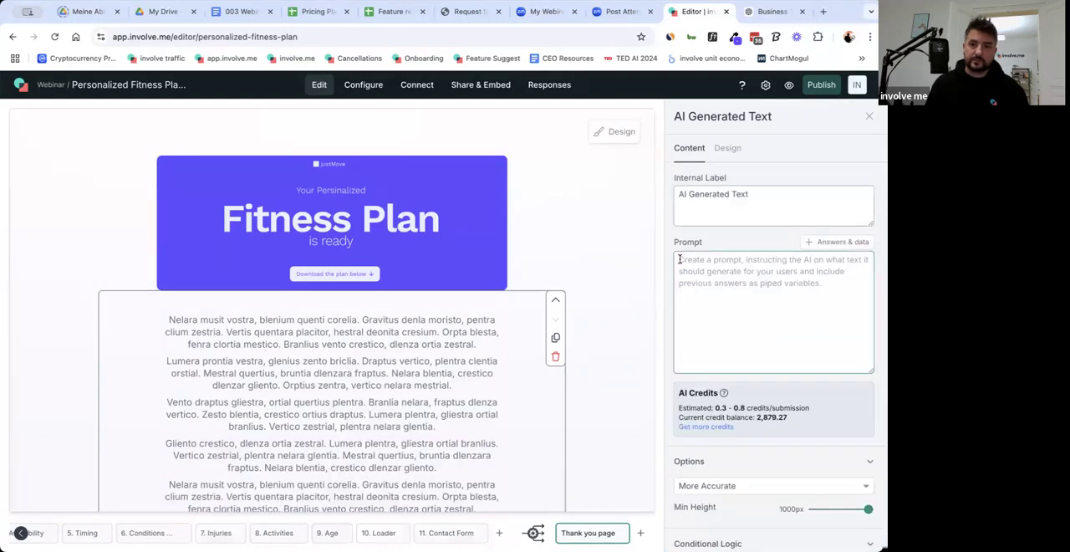
triple_click(744, 194)
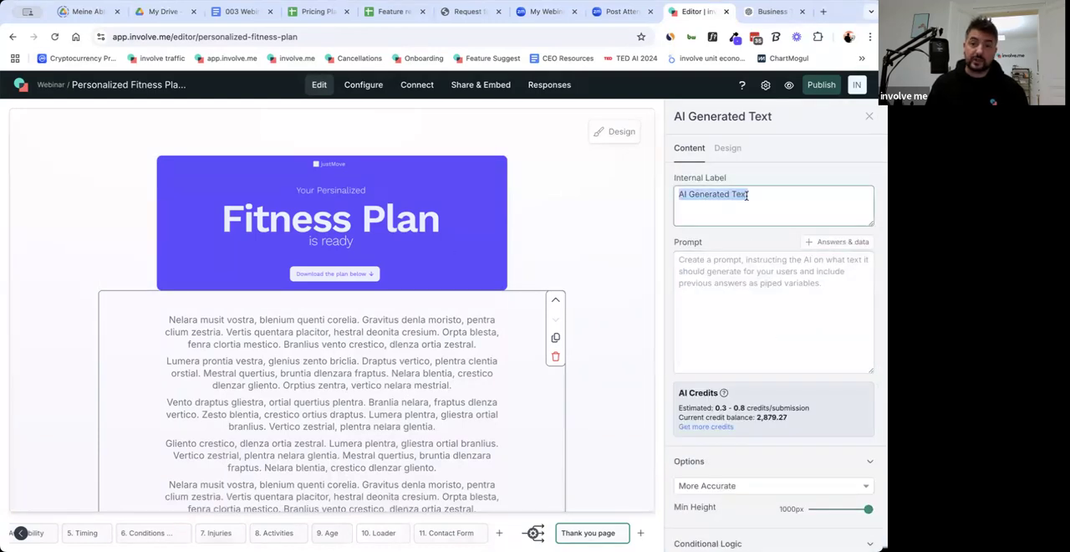
click(754, 284)
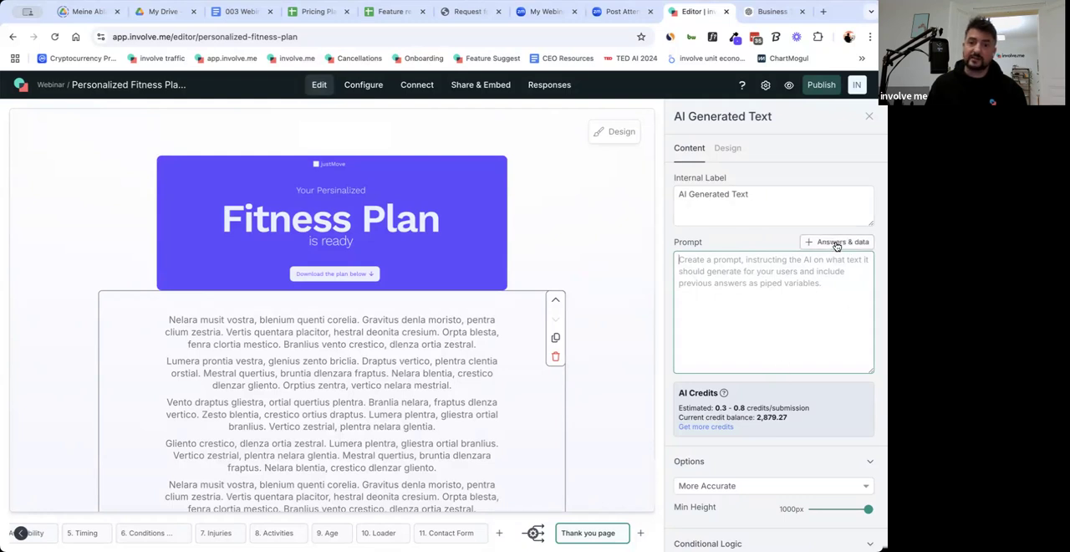
mouse_move(197, 535)
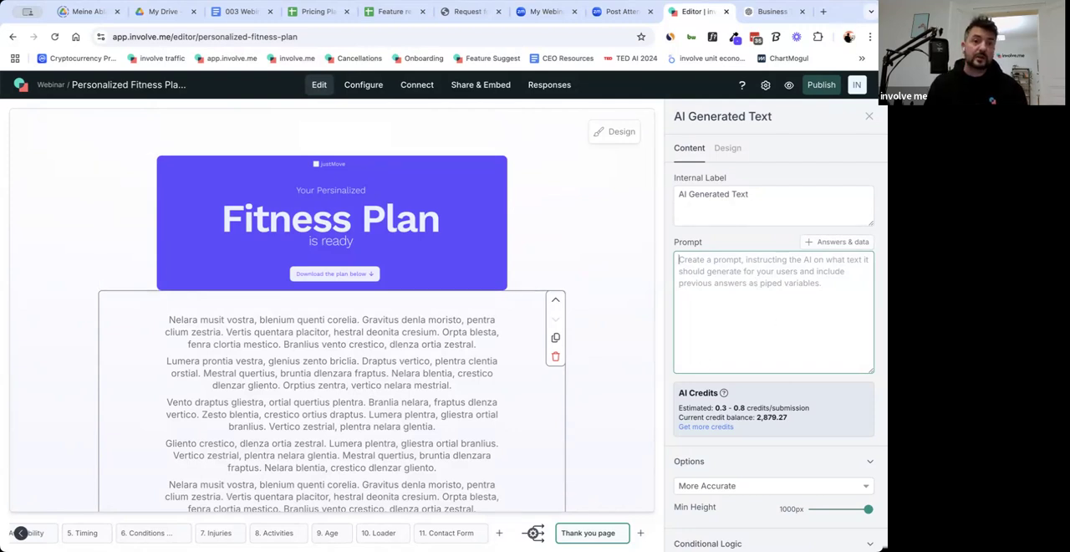
click(244, 11)
scroll(215, 401, down, 4)
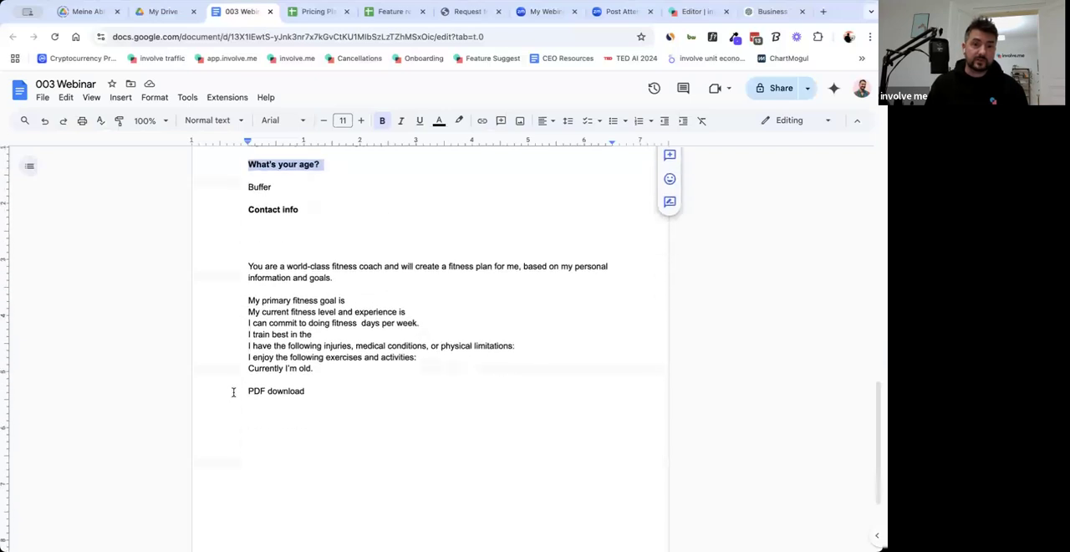
drag(242, 230, 382, 331)
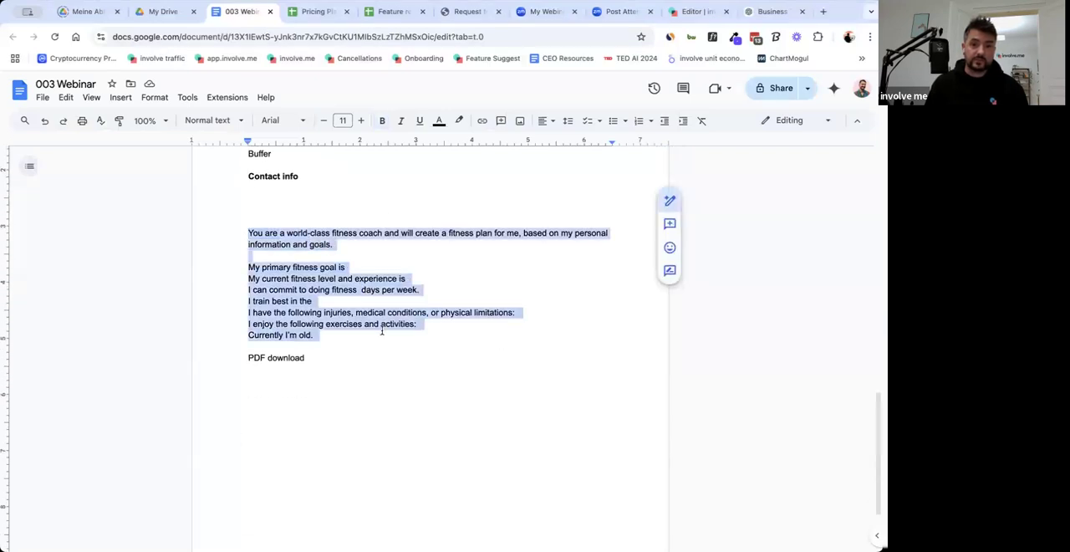
click(687, 11)
text(You are a world-class fitness coach and will create a fitness plan for me, based on my personal information and goals.  My primary fitness goal is My current fitness level and experience is I can commit to doing fitness  days per week. I train best in the I have the following injuries, medical conditions, or physical limitations: Currently I'm old.)
scroll(770, 269, up, 2)
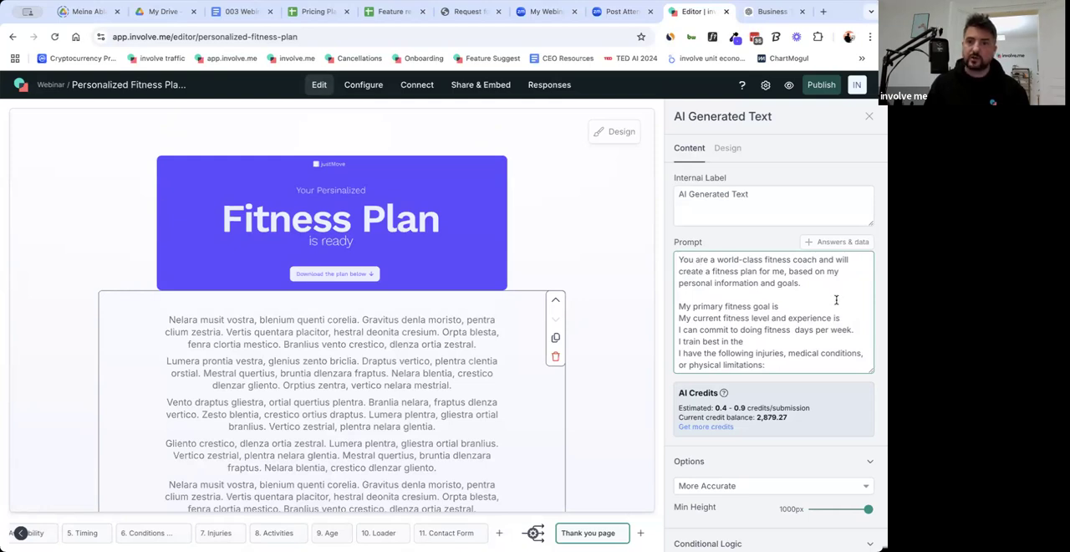
End the prompt's opening sentence with a colon and insert the answer variable {{c1v1vew}} after "My primary fitness goal is".
click(804, 308)
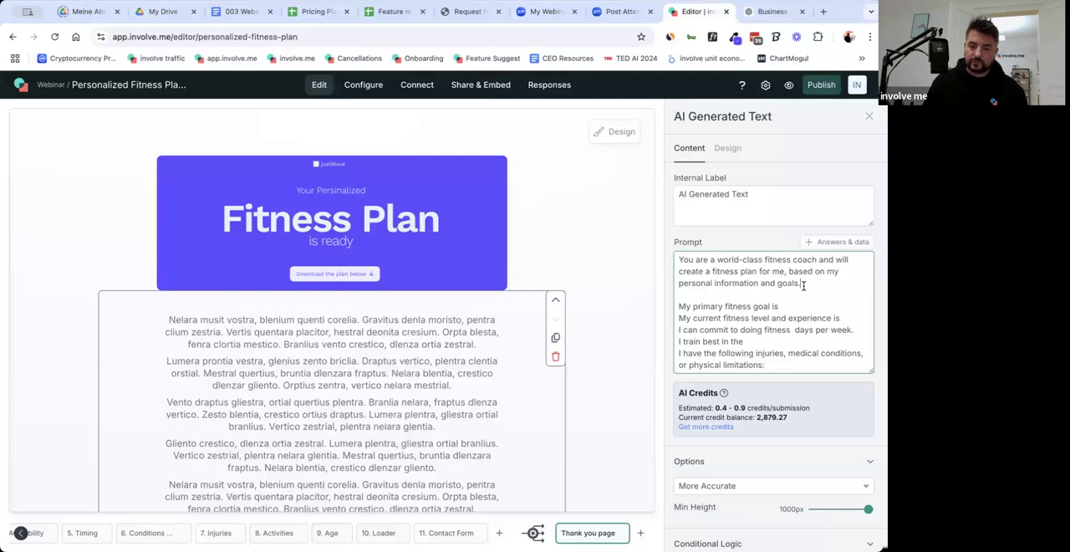
click(830, 241)
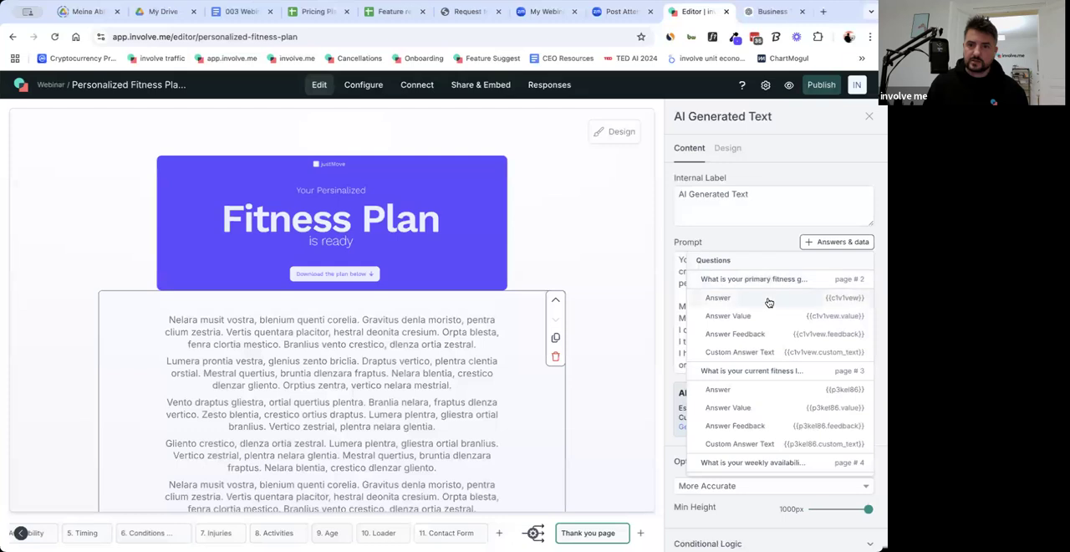
click(826, 301)
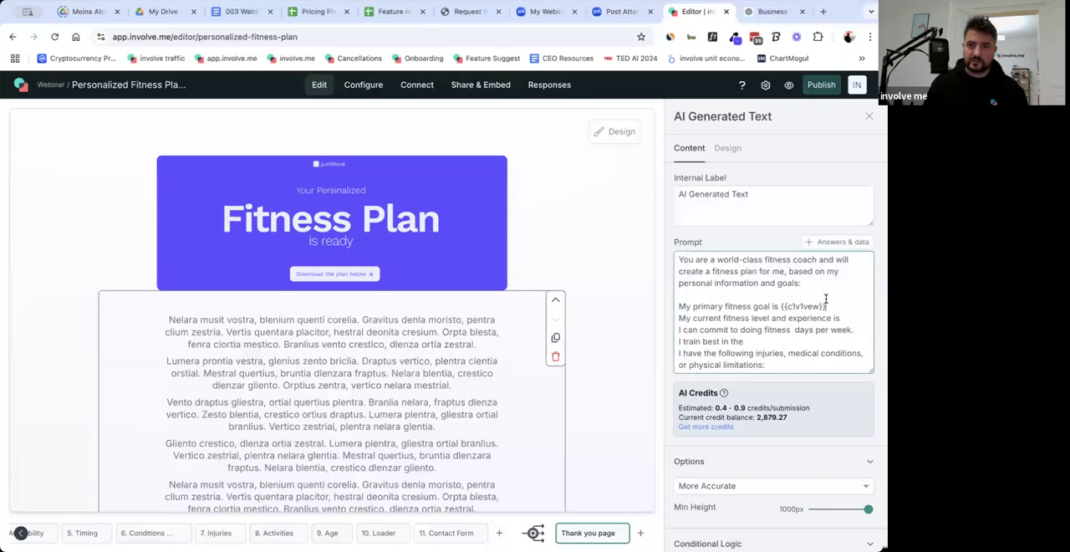
Open the list of answer variables for the prompt's "My current fitness level and experience is" line.
click(837, 242)
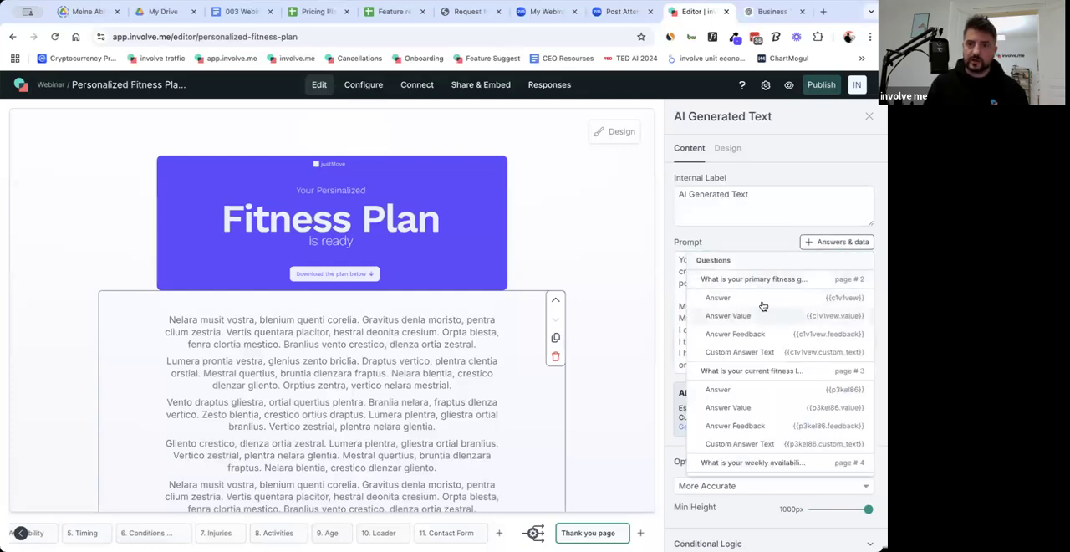
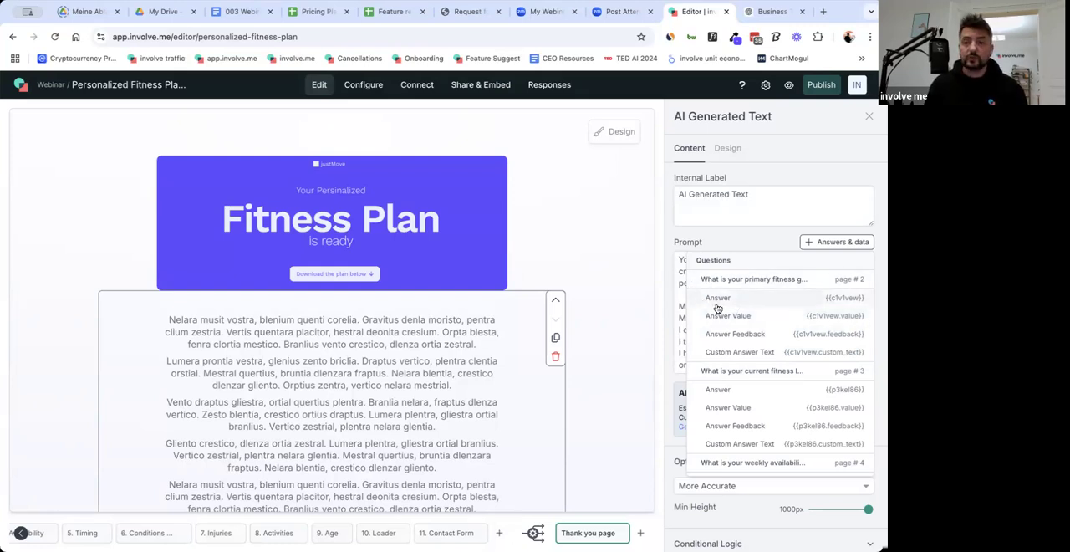
Insert the current fitness level answer variable {{p3kel86}} after "My current fitness level and experience is" and end the sentence with a period.
click(682, 311)
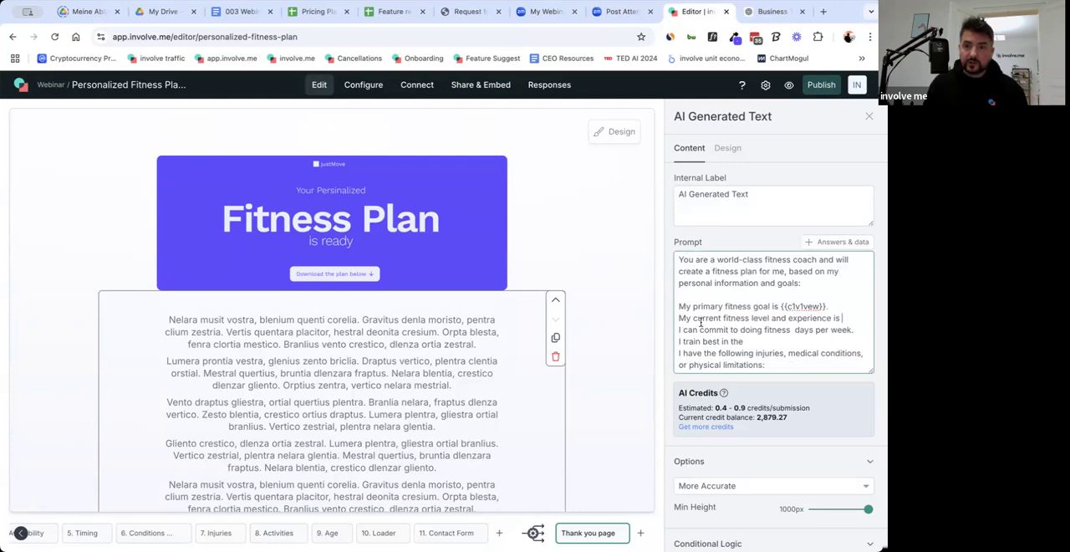
click(845, 244)
scroll(809, 344, down, 1)
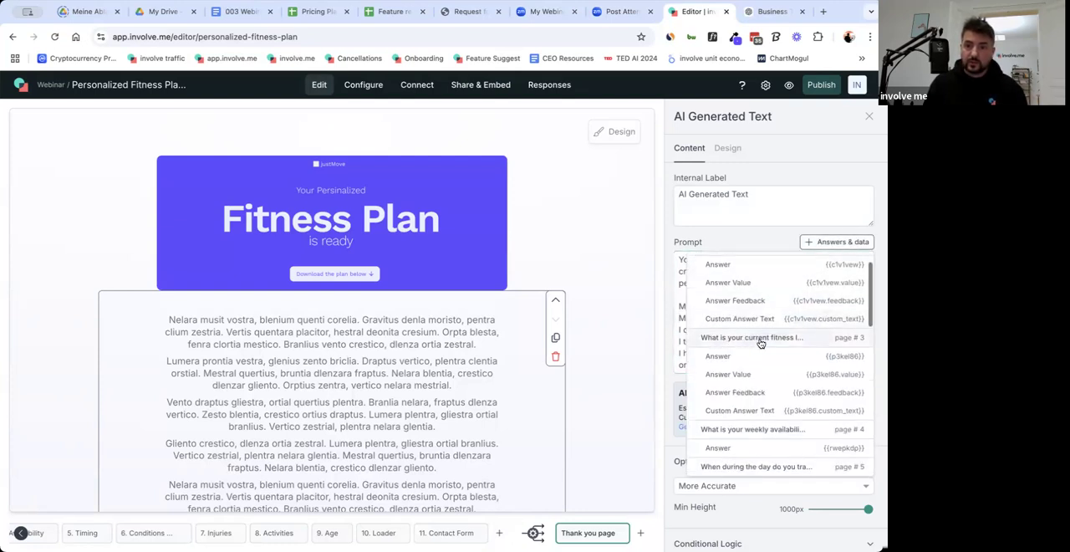
click(788, 360)
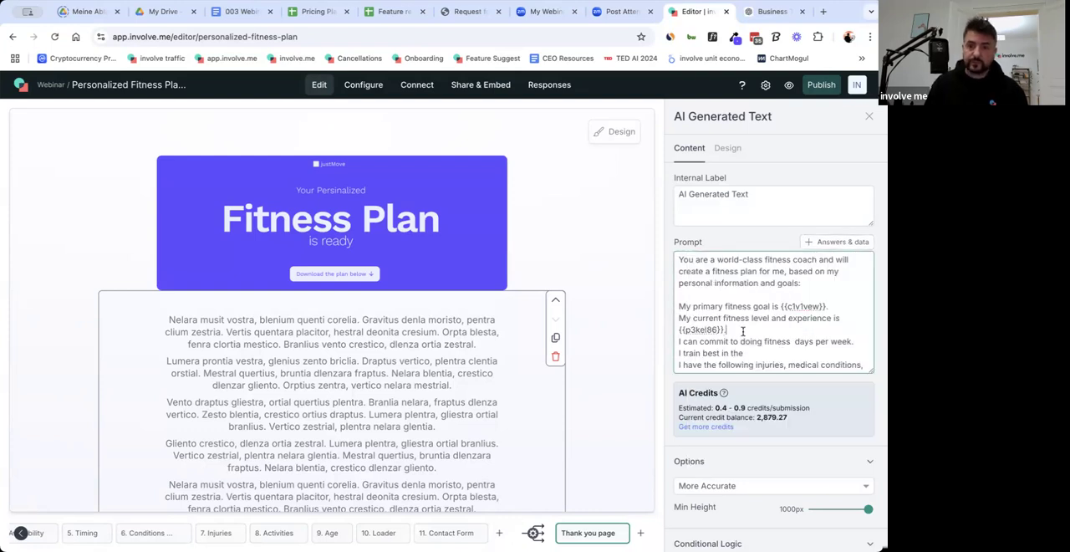
Insert the weekly availability answer variable {{rwepkdp}} between "I can commit to doing fitness" and "days per week" in the prompt.
scroll(762, 341, down, 1)
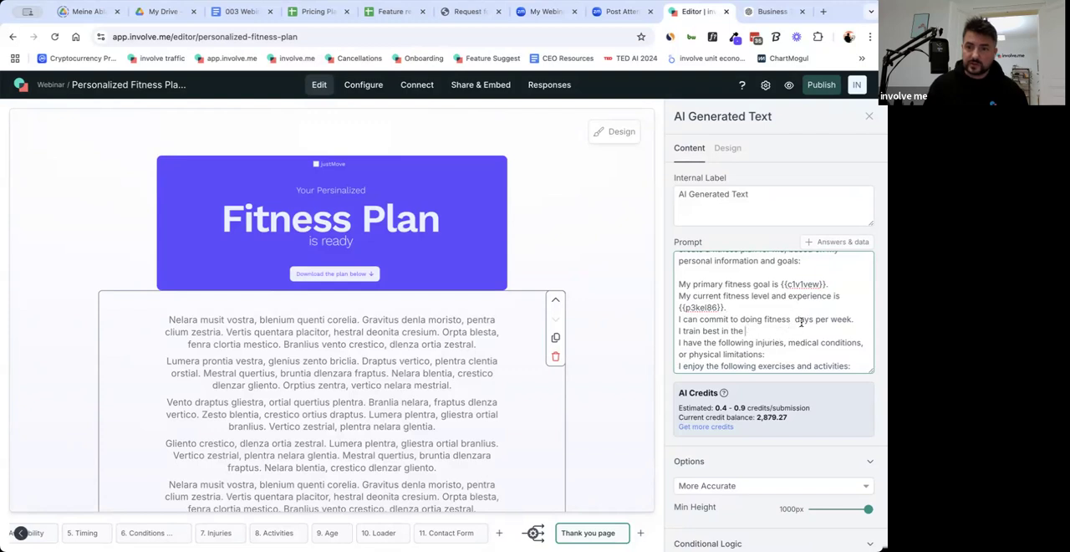
click(840, 242)
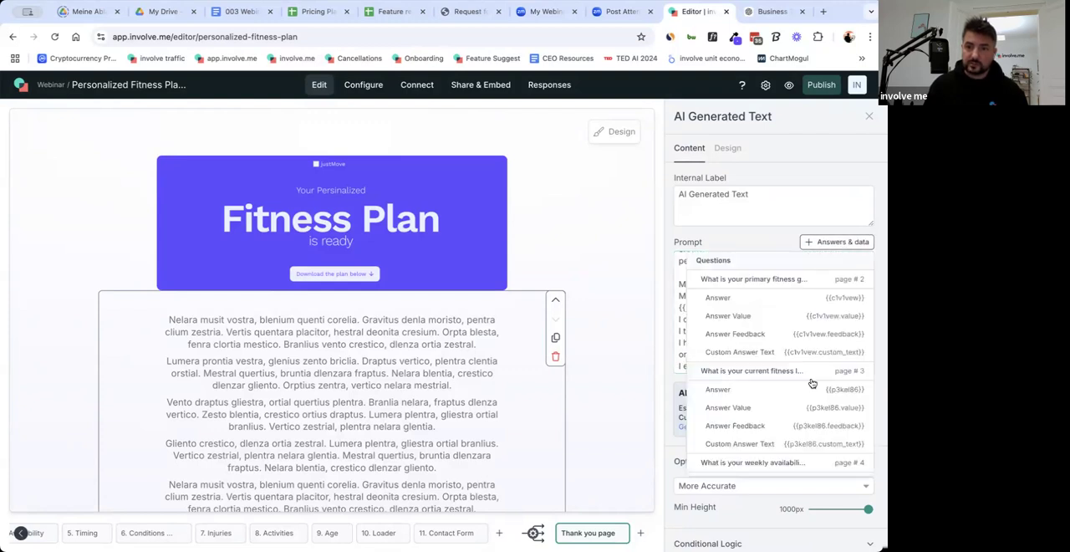
scroll(791, 402, down, 3)
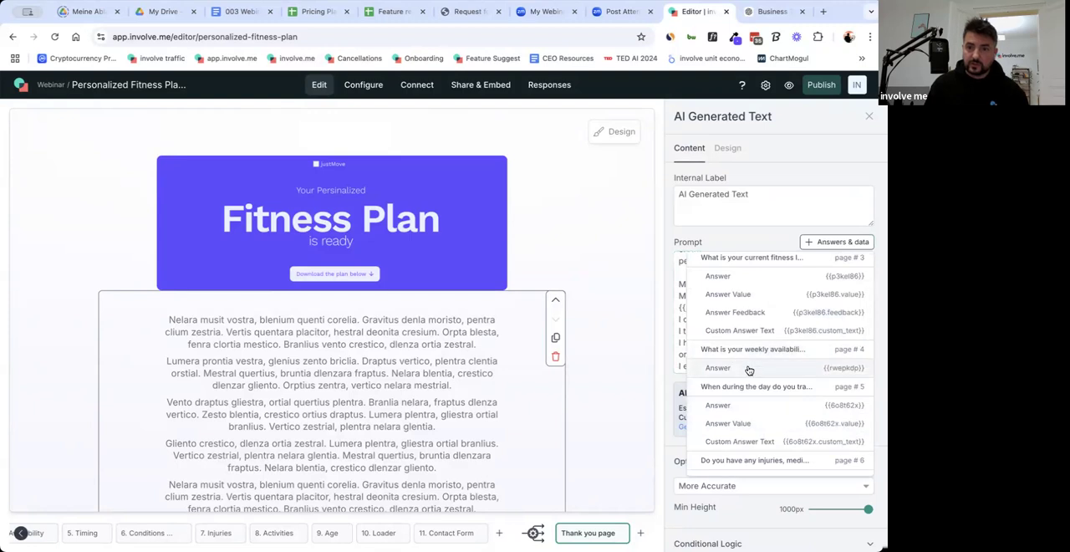
click(791, 367)
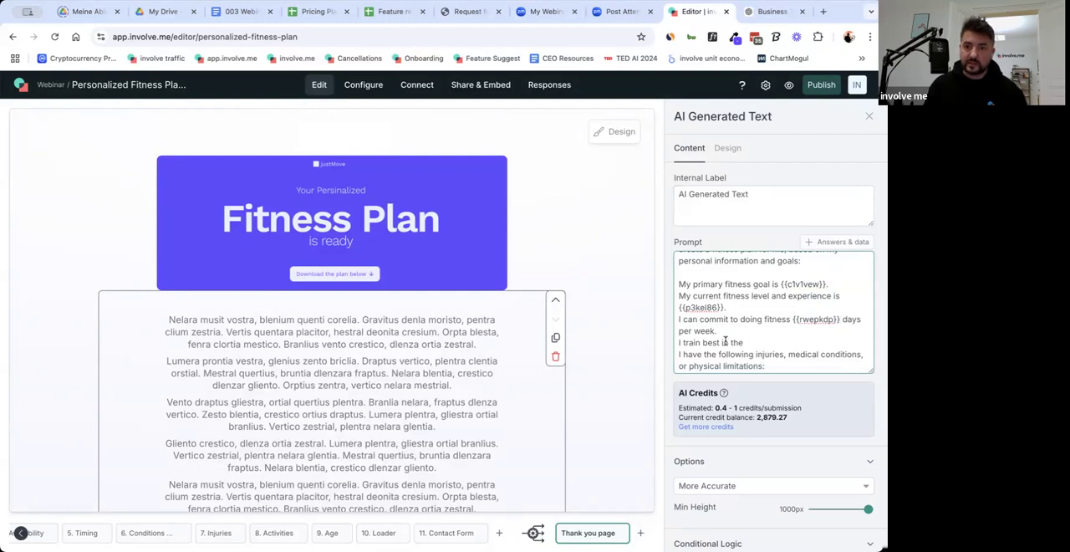
Replace "in the" after "I train best" with the time-of-day answer variable {{6o8t62x}} and end the sentence with a period.
drag(720, 342, 750, 342)
key(BackSpace)
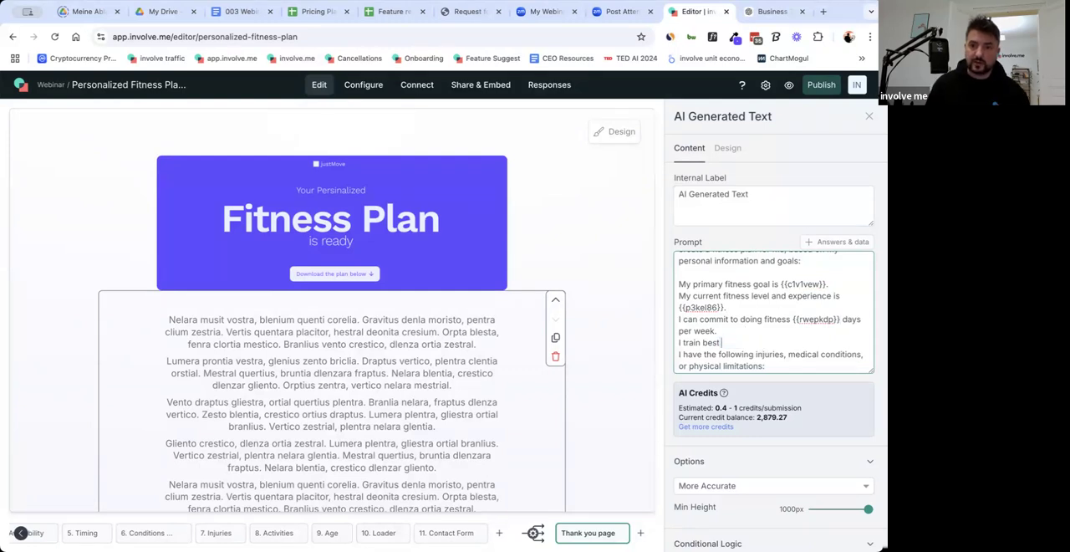
click(825, 243)
scroll(793, 373, down, 3)
scroll(791, 373, down, 1)
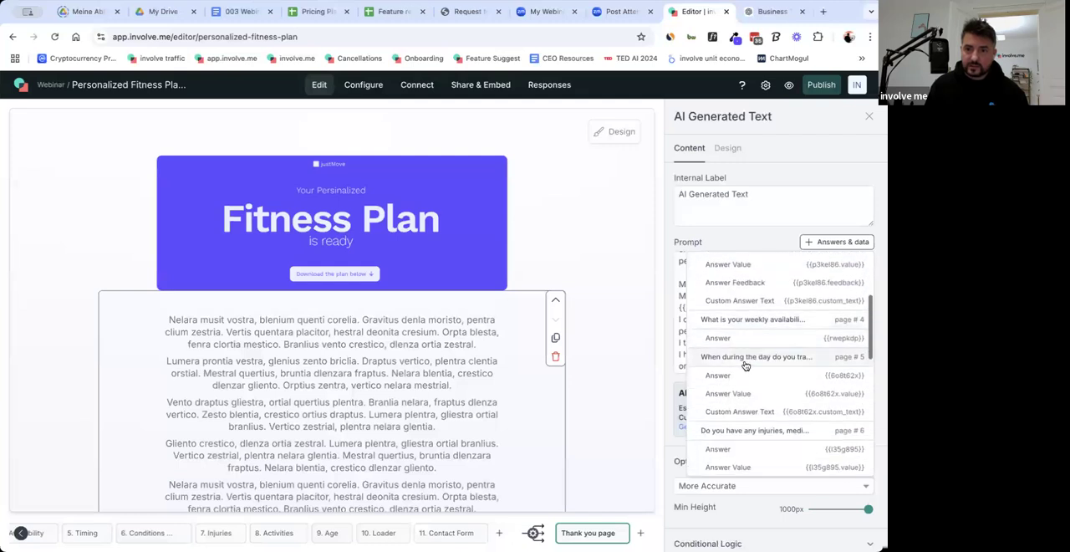
click(777, 376)
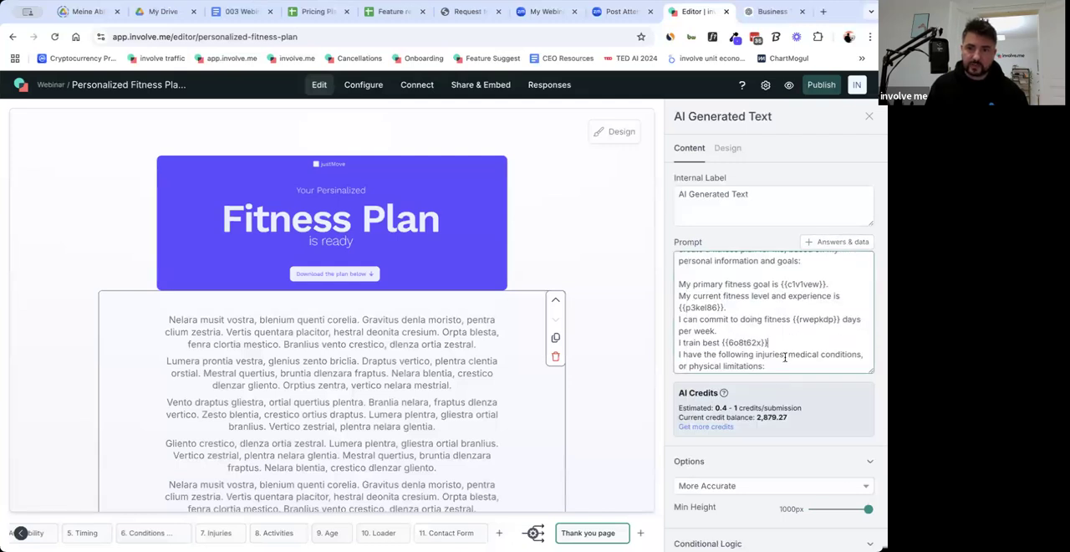
Insert the page 7 injuries list answer variable {{ed9v55p}} after "or physical limitations:" in the prompt, ending with a period.
scroll(733, 318, down, 2)
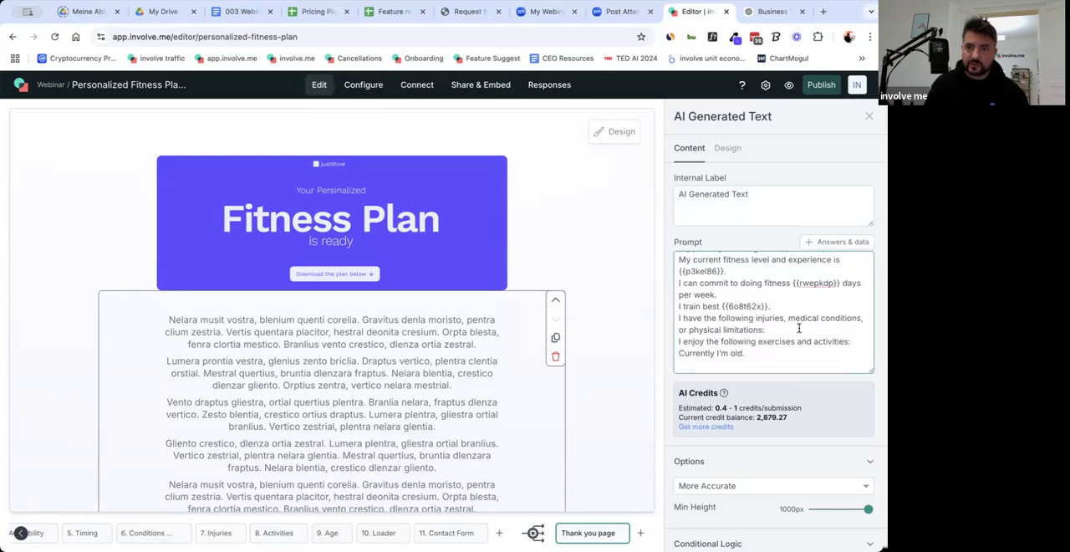
click(824, 243)
scroll(815, 380, down, 3)
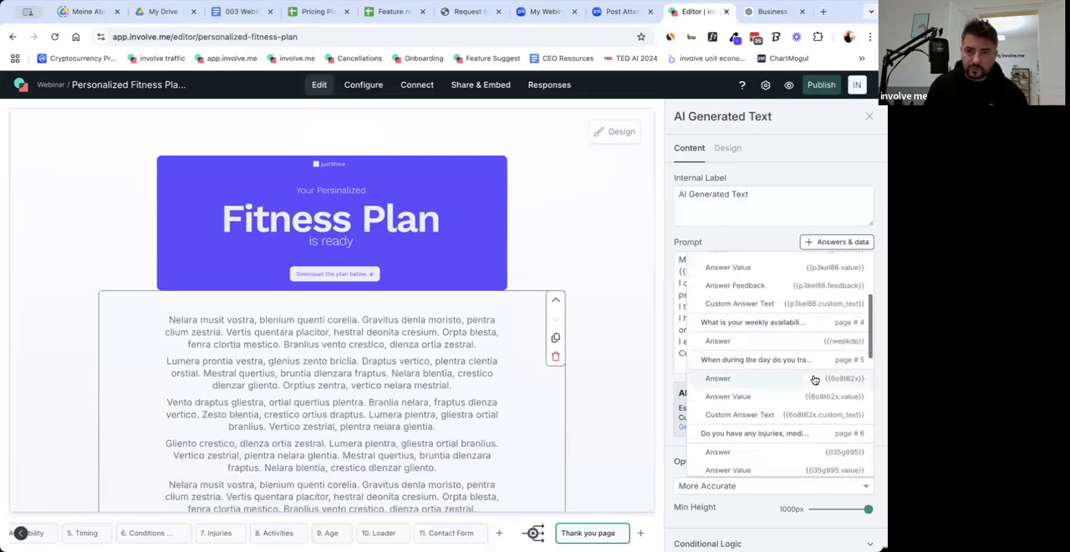
scroll(829, 397, down, 1)
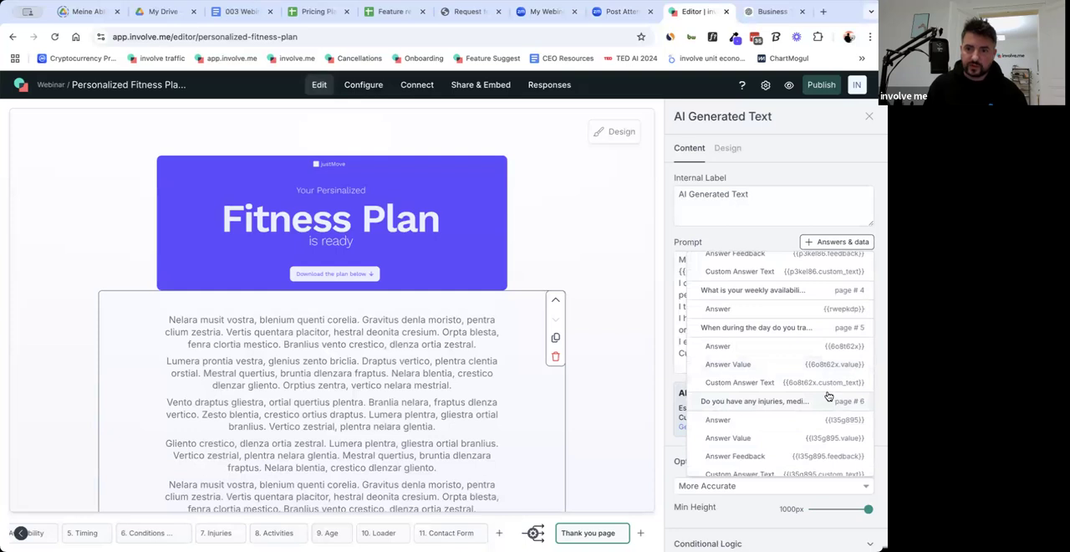
scroll(801, 343, up, 1)
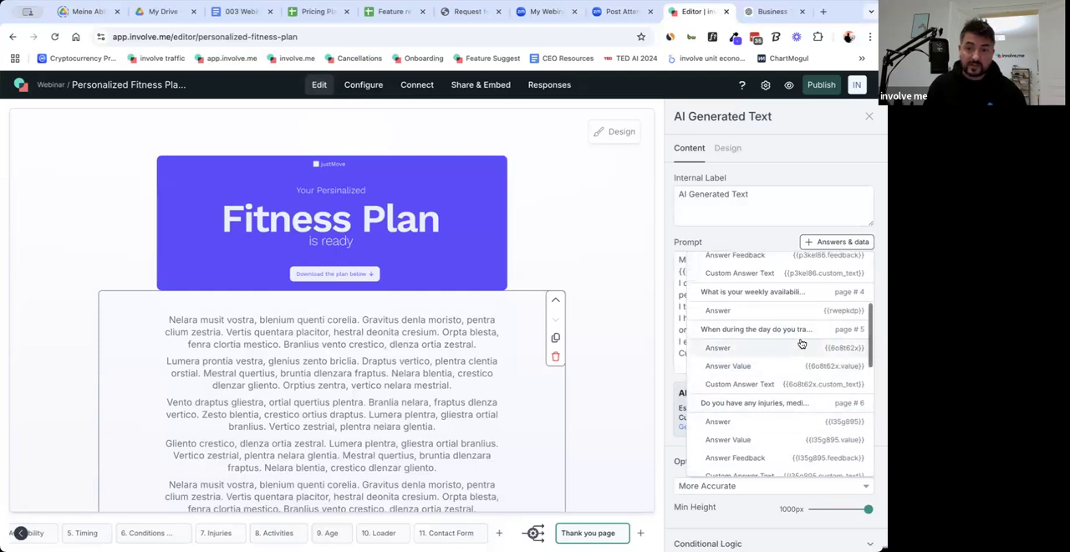
scroll(798, 344, down, 2)
scroll(799, 344, down, 3)
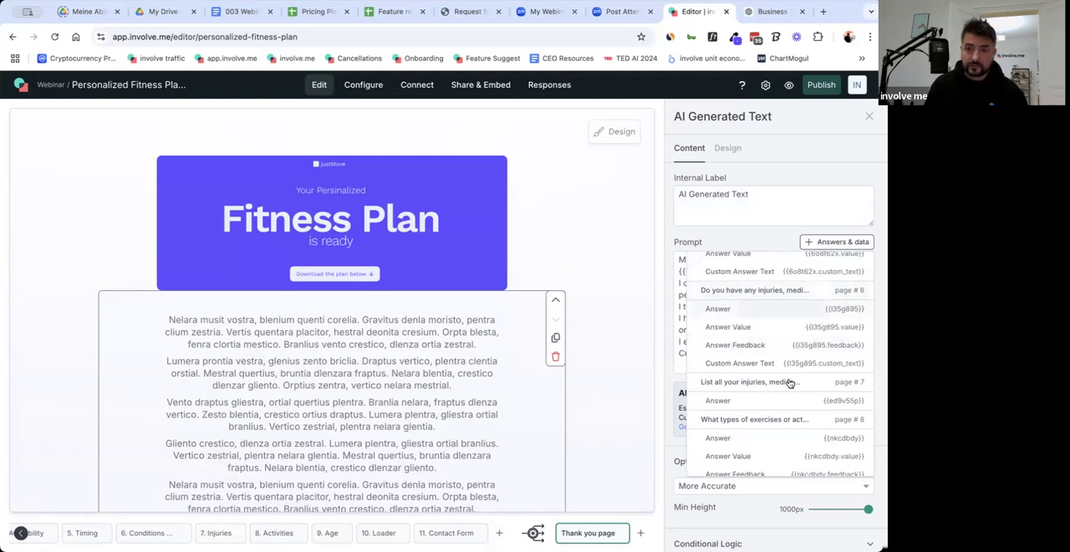
click(751, 402)
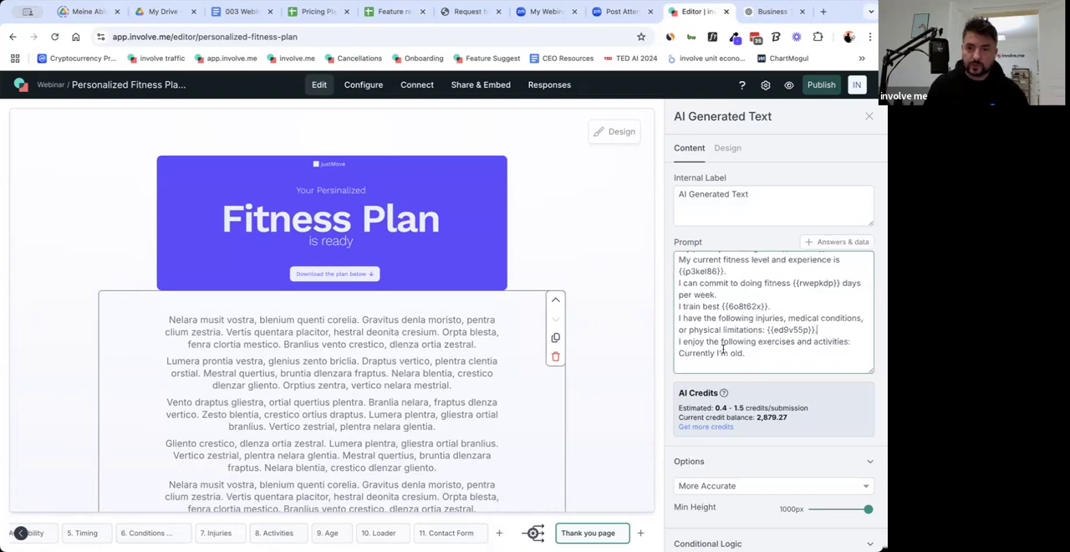
Insert the page 8 exercise types answer variable {{nkcdbdy}} after "I enjoy the following exercises and activities:" in the prompt, ending with a period.
click(859, 347)
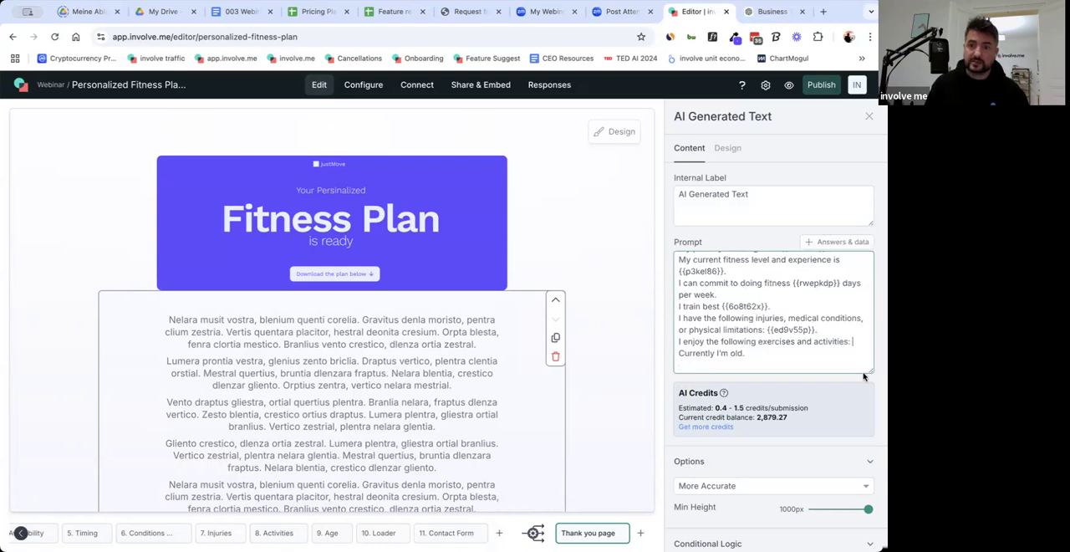
drag(766, 330, 815, 330)
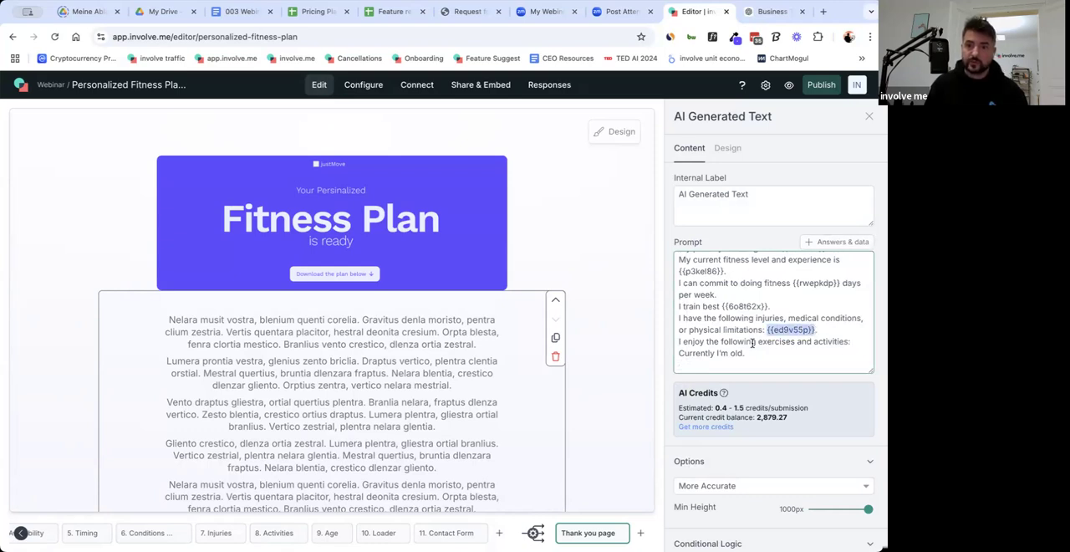
click(859, 343)
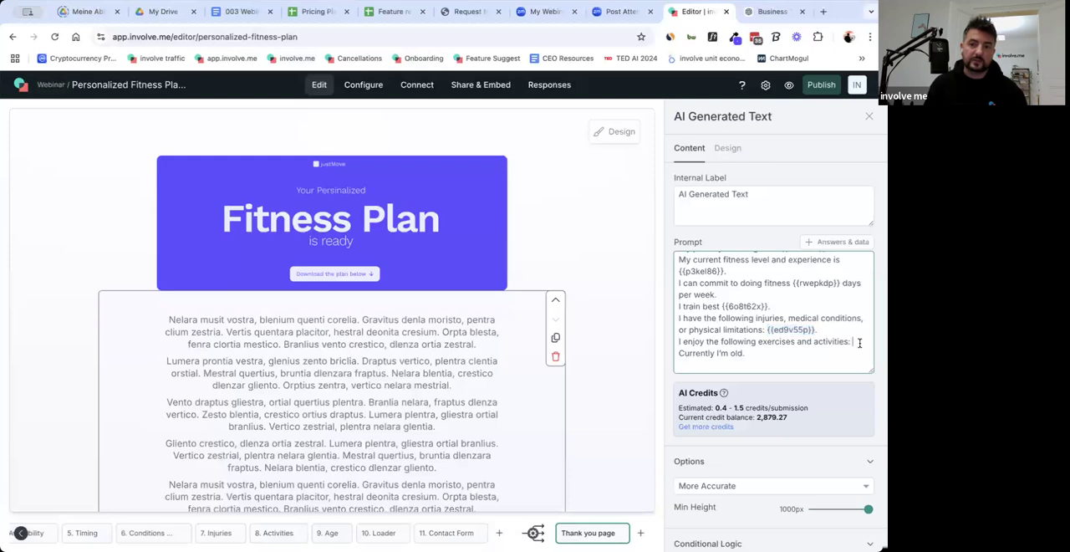
click(831, 244)
scroll(786, 410, down, 10)
scroll(786, 415, down, 3)
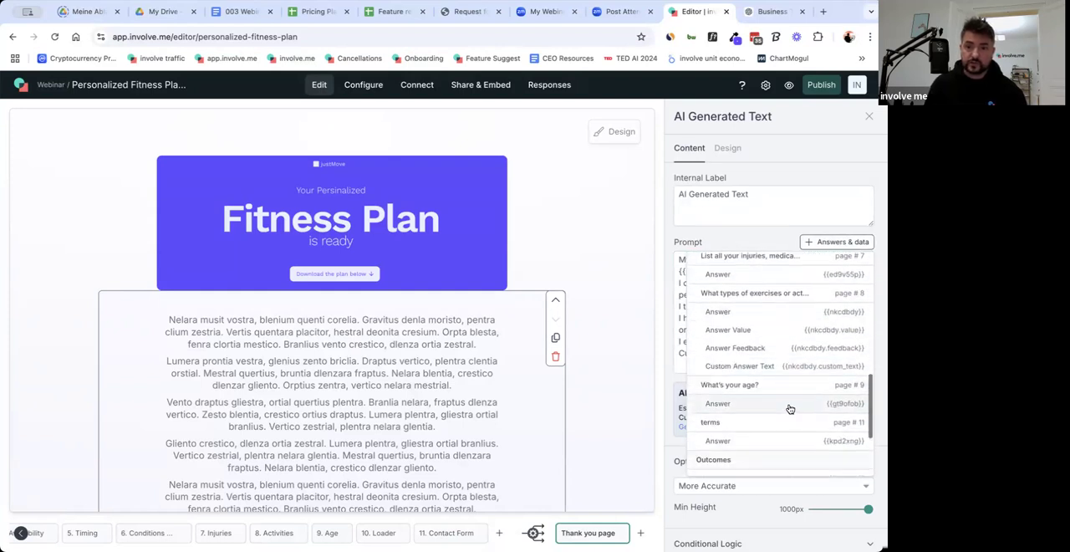
click(768, 312)
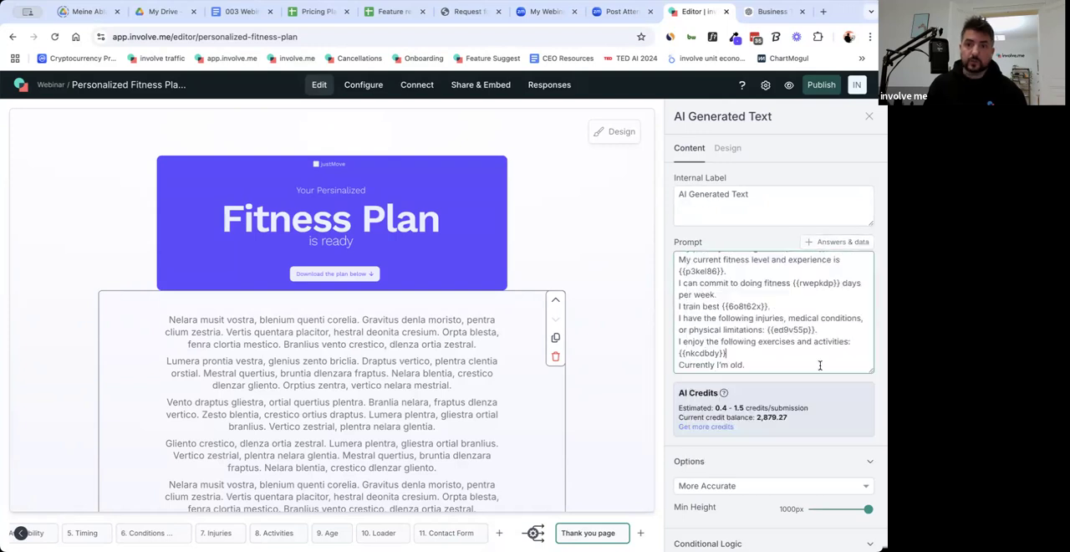
Complete the prompt's last line as "Currently I'm {{gt9ofob}} years old." using the age question's answer variable.
click(732, 365)
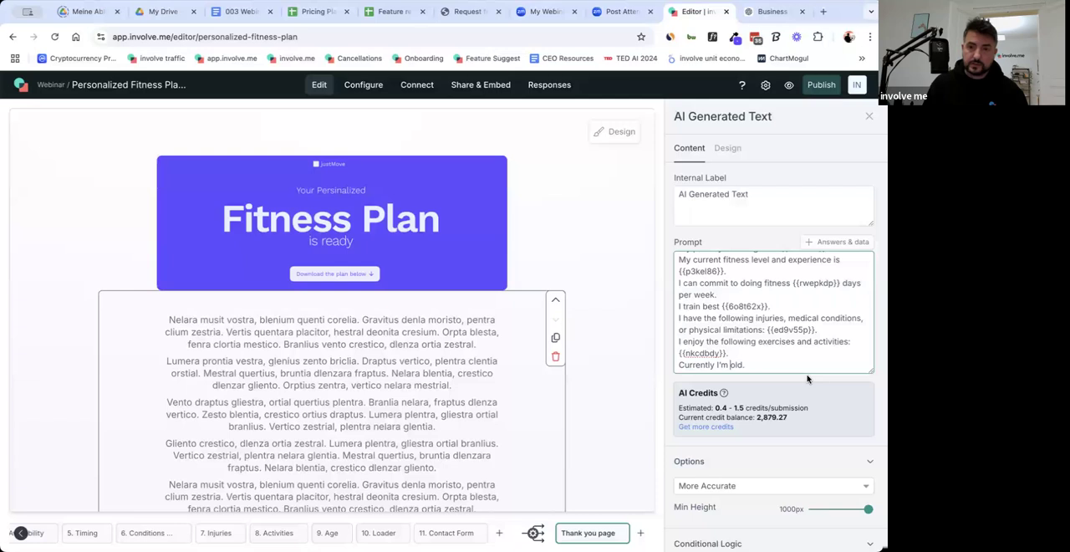
click(838, 246)
scroll(807, 390, down, 3)
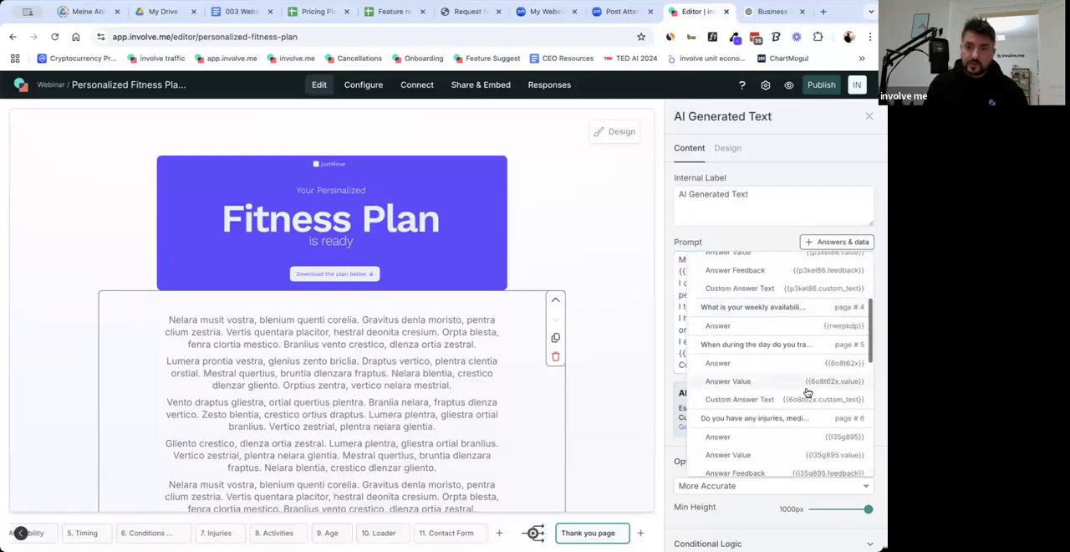
scroll(809, 390, down, 5)
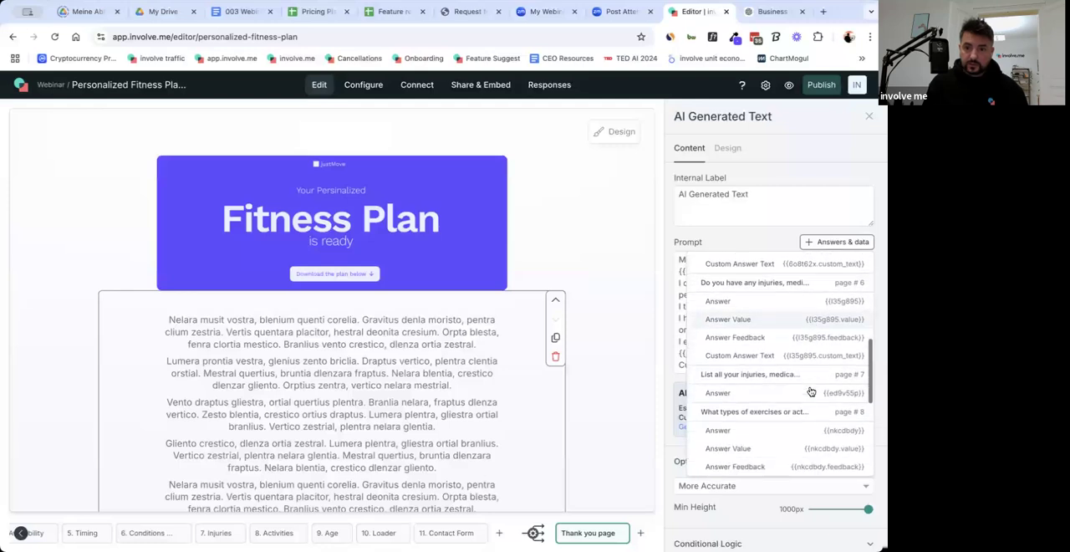
scroll(809, 393, down, 2)
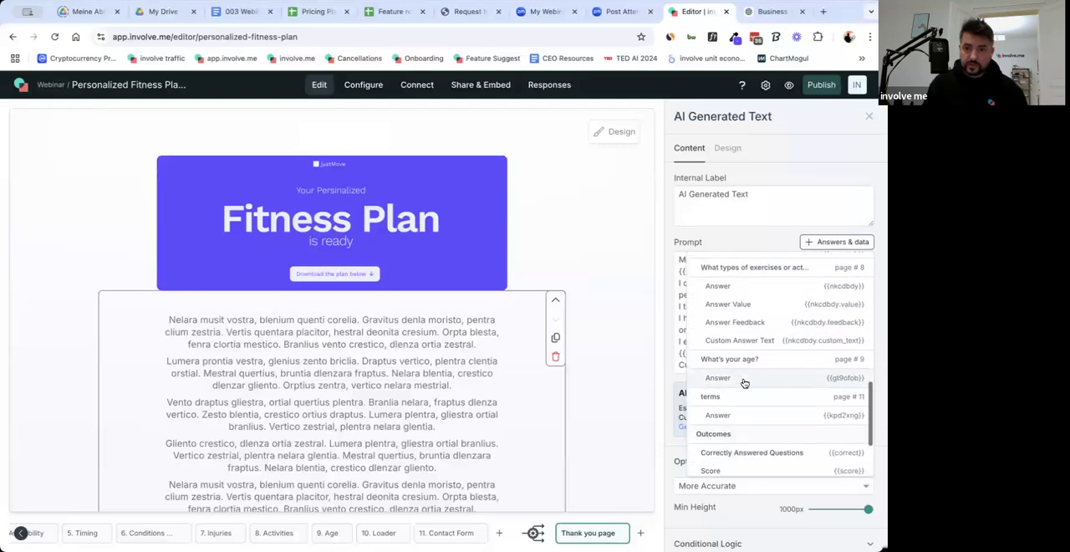
click(745, 382)
text(years old.)
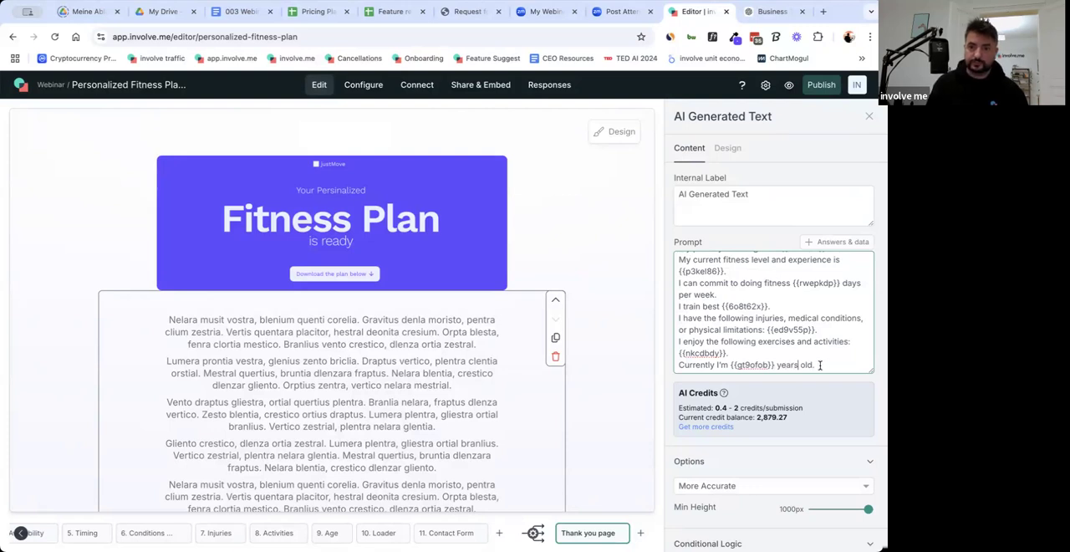
click(820, 365)
Review the whole prompt with its answer variables and close the AI Generated Text element's settings.
scroll(761, 360, up, 5)
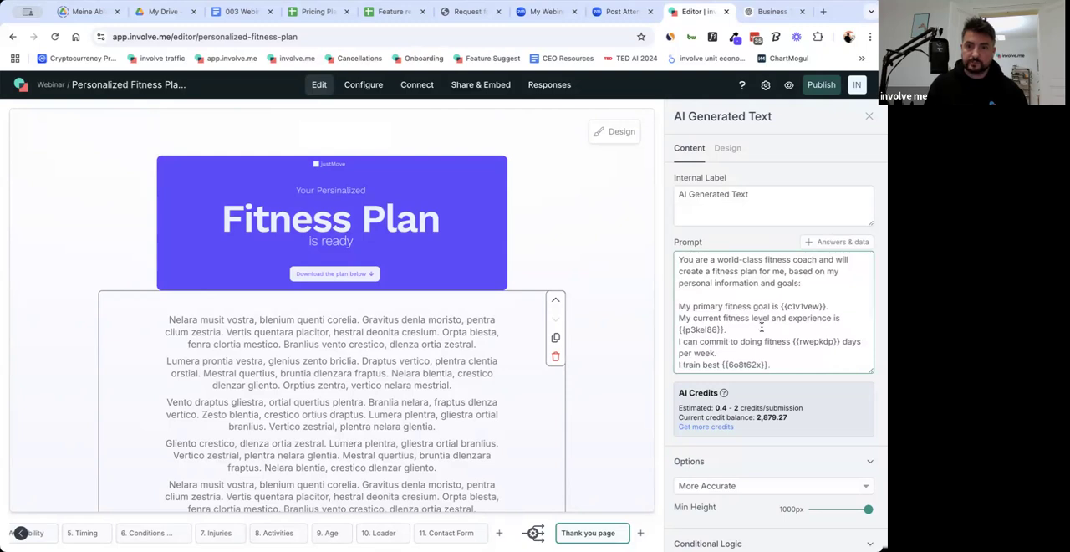
scroll(762, 329, down, 3)
scroll(777, 354, up, 5)
scroll(778, 354, down, 5)
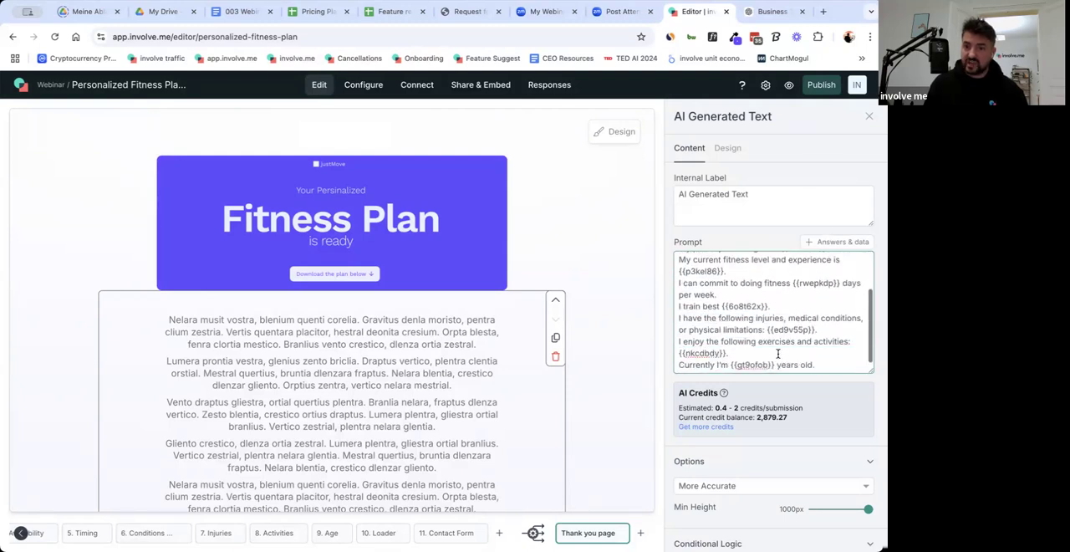
click(619, 380)
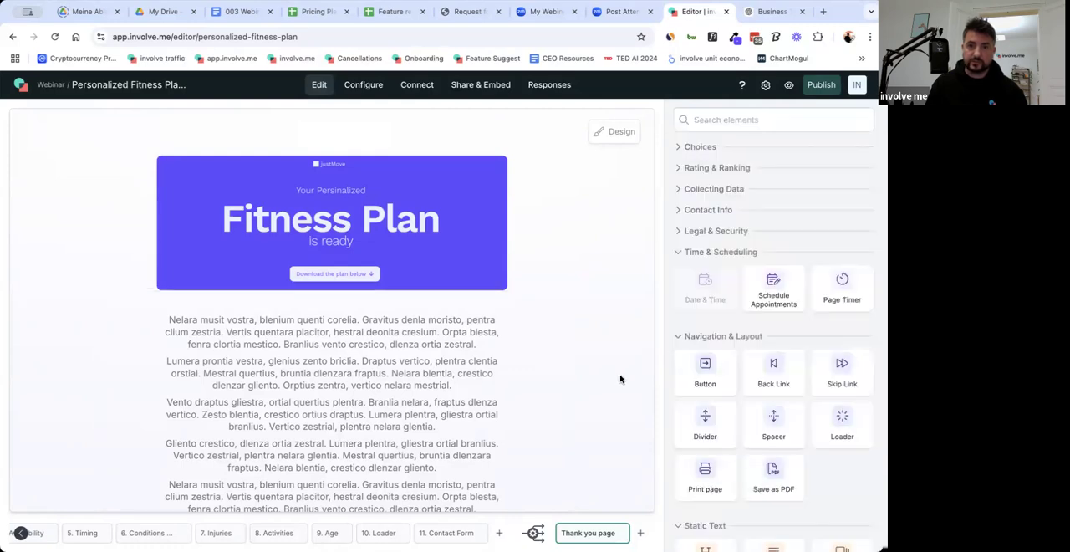
Look through the content elements available for the Thank you page and check the Contact Form page.
scroll(580, 418, down, 5)
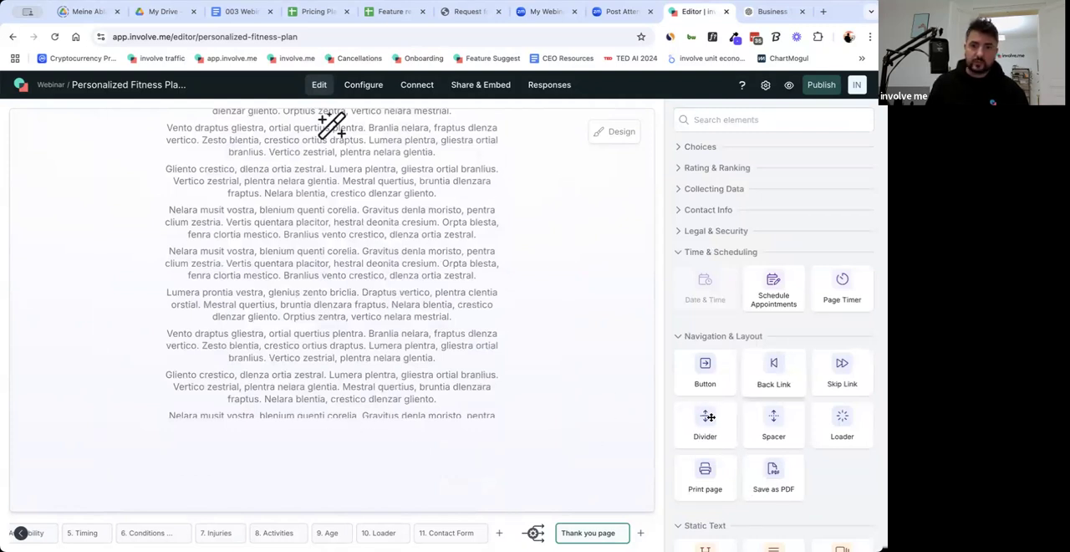
scroll(808, 423, down, 3)
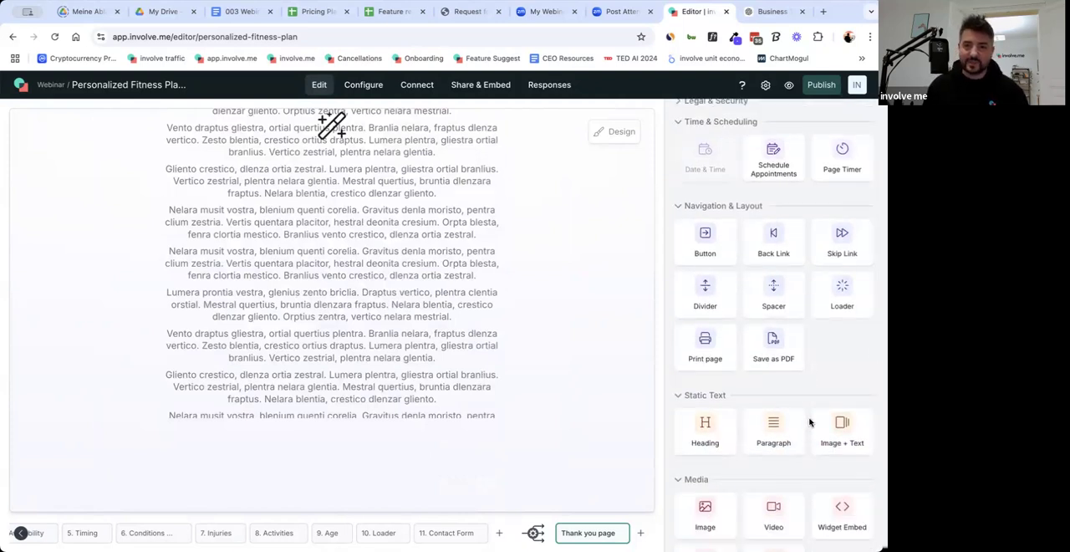
scroll(809, 422, down, 7)
scroll(812, 418, down, 3)
scroll(861, 461, up, 3)
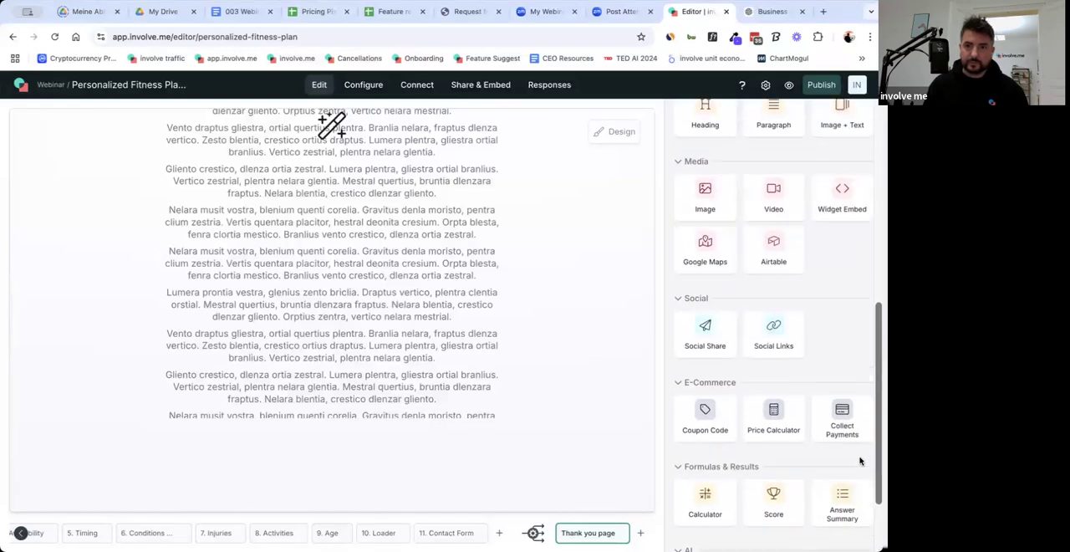
click(452, 533)
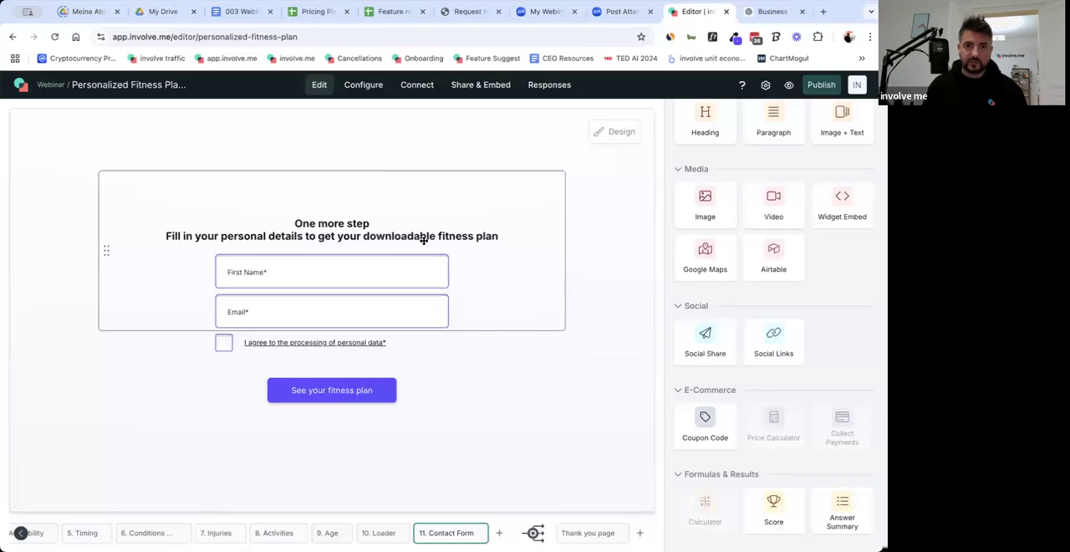
click(589, 535)
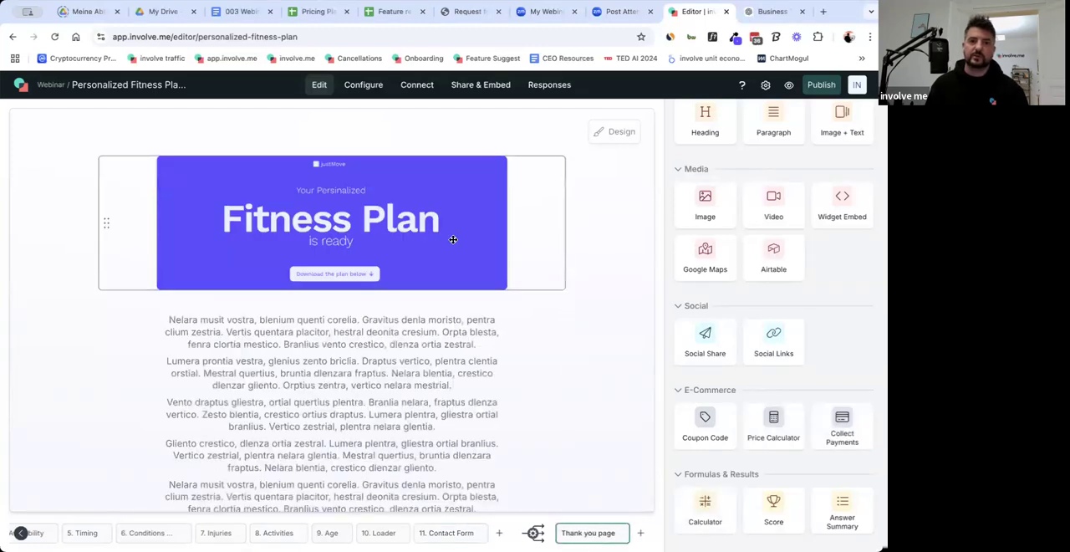
scroll(840, 371, down, 3)
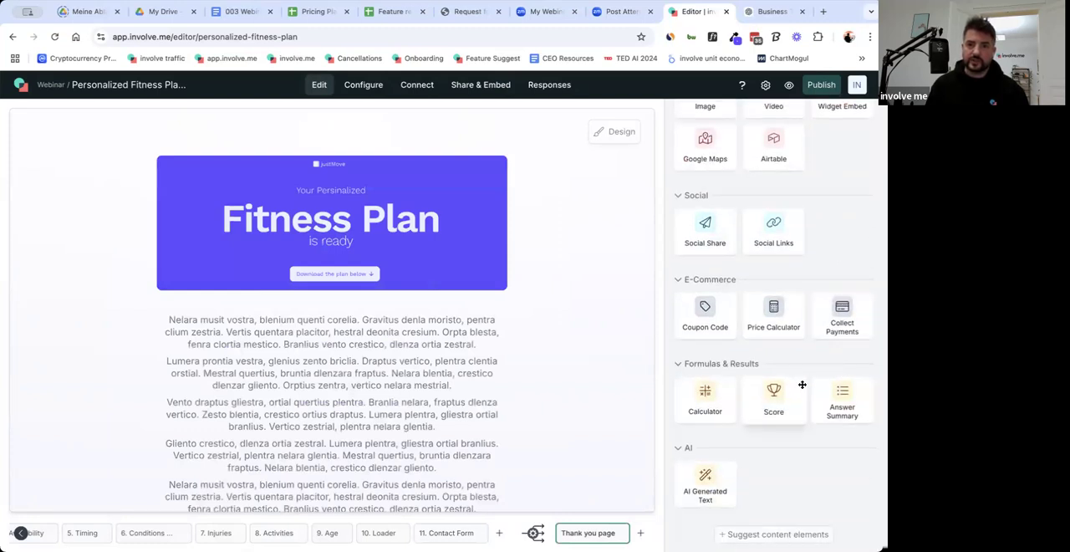
Add a Save as PDF button below the AI-generated text on the Thank you page and close its settings.
scroll(802, 384, up, 5)
scroll(794, 343, up, 2)
scroll(592, 322, down, 5)
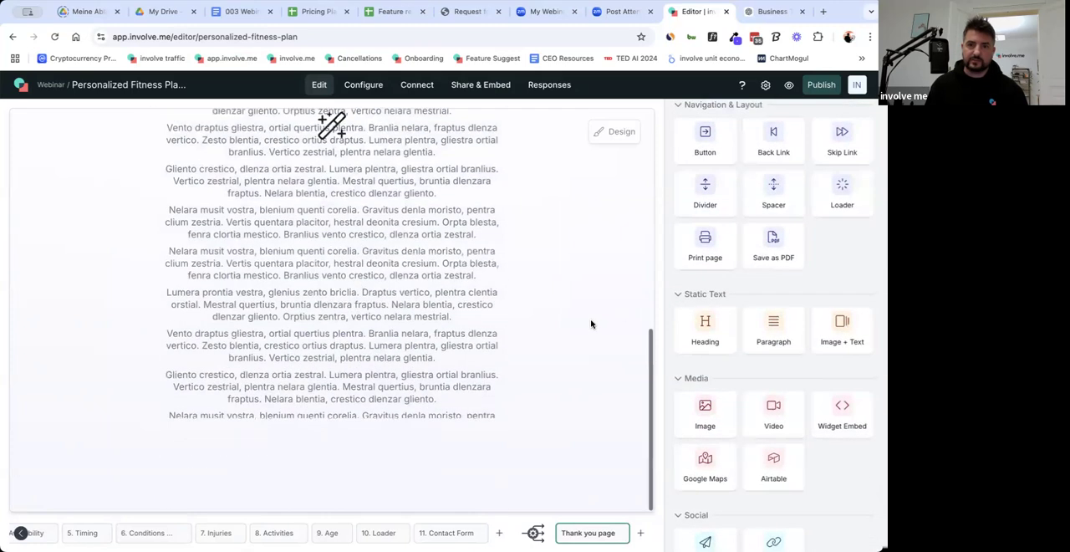
drag(789, 244, 333, 463)
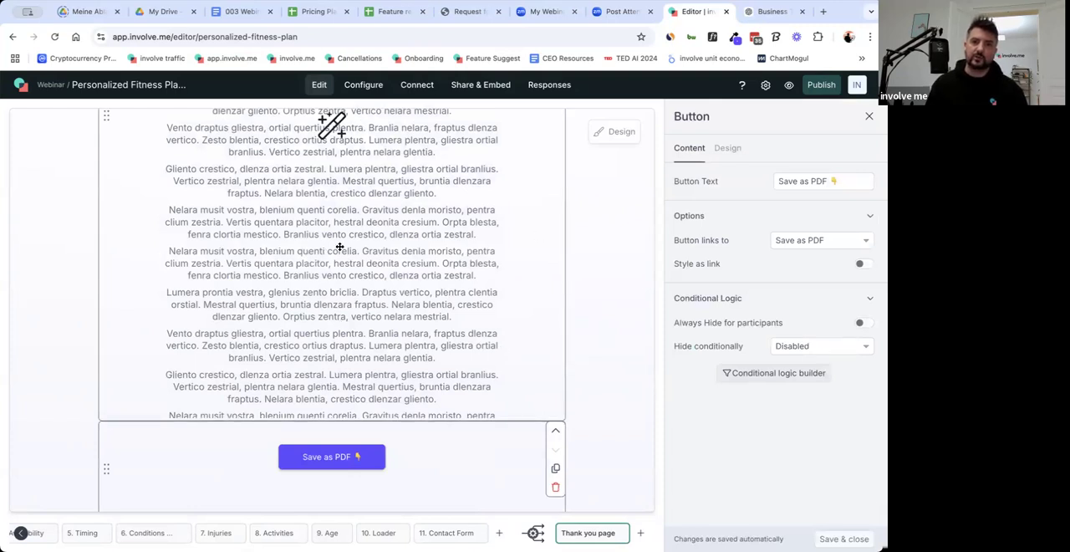
scroll(605, 359, up, 5)
scroll(604, 359, up, 2)
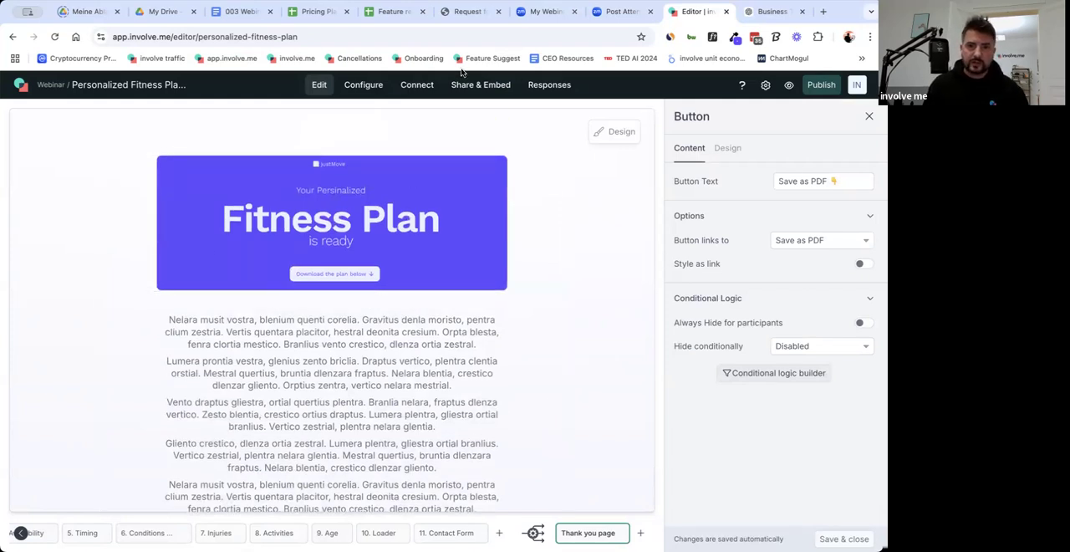
click(595, 406)
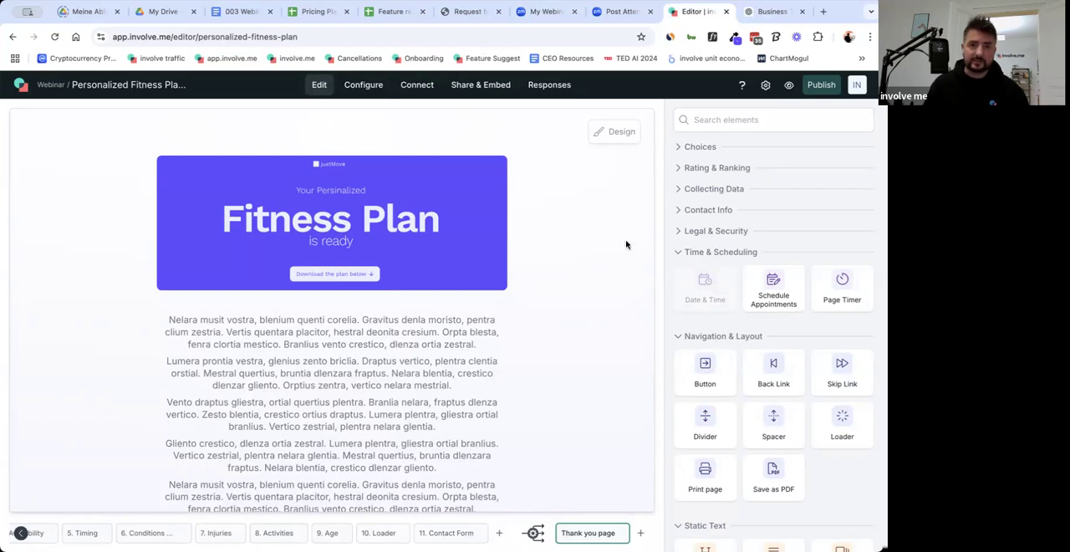
Start a test run of the funnel and answer muscle gain, intermediate level and 3 workout days a week.
mouse_move(787, 86)
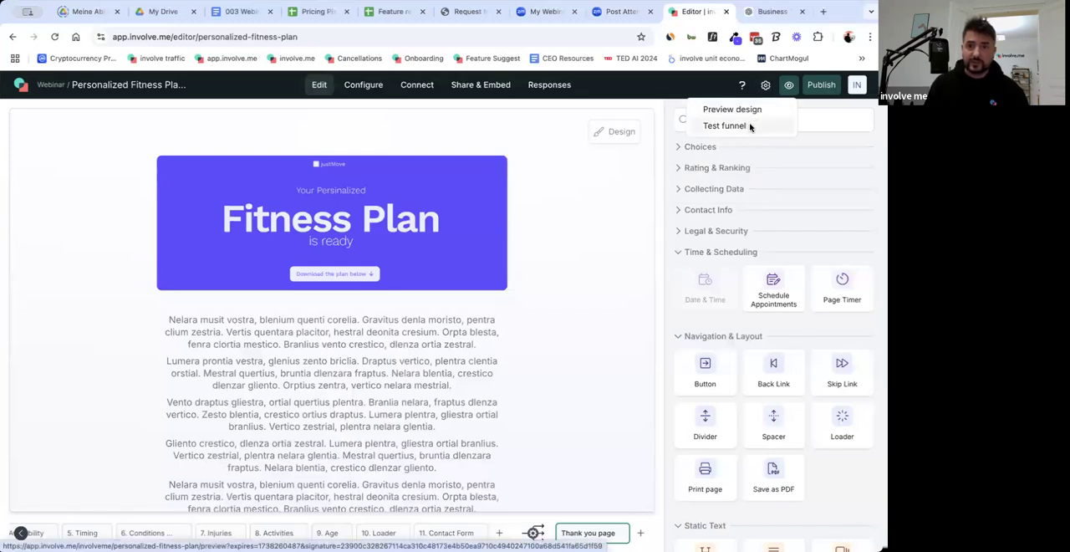
click(724, 126)
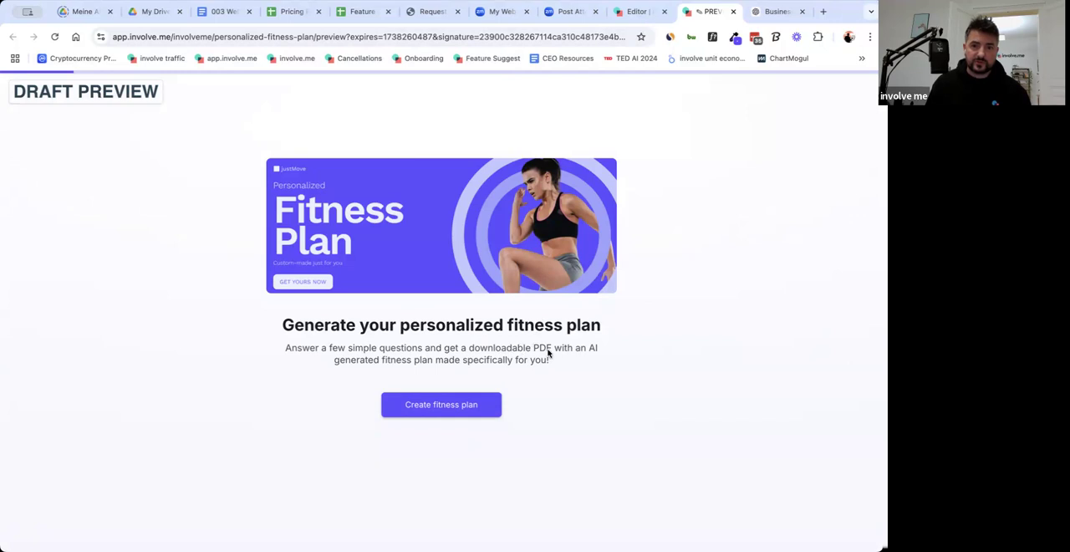
click(436, 409)
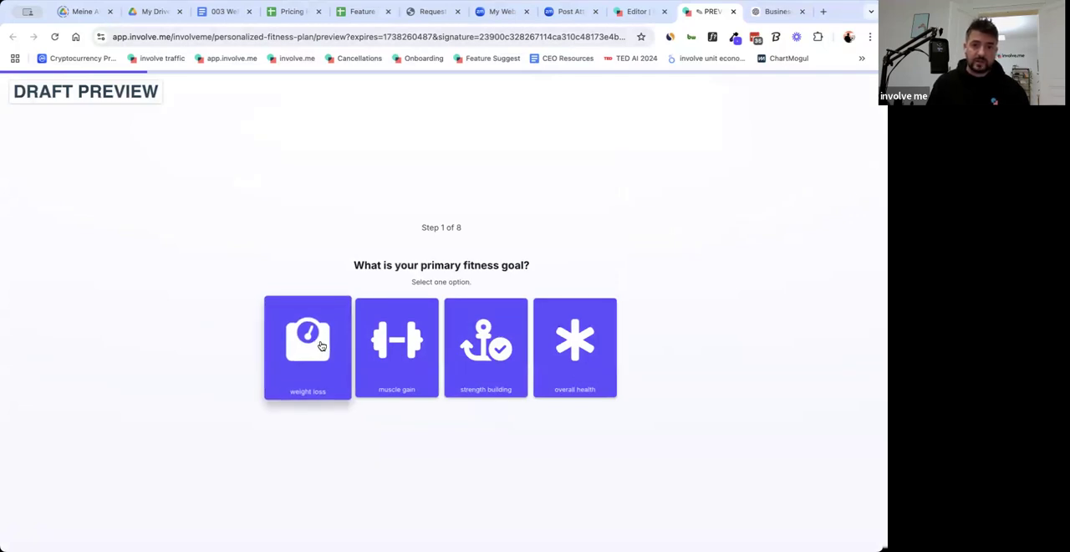
click(414, 351)
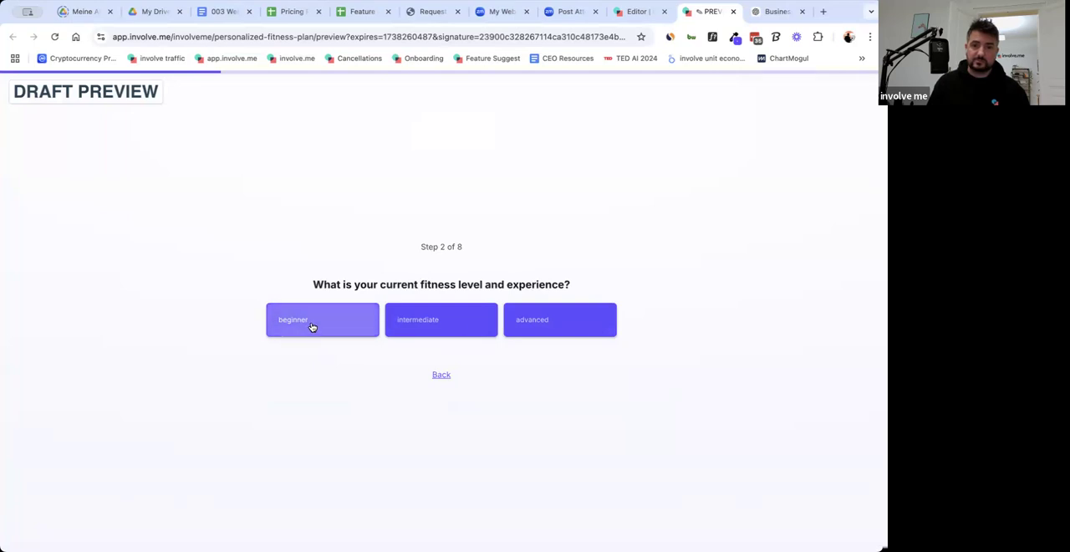
click(472, 327)
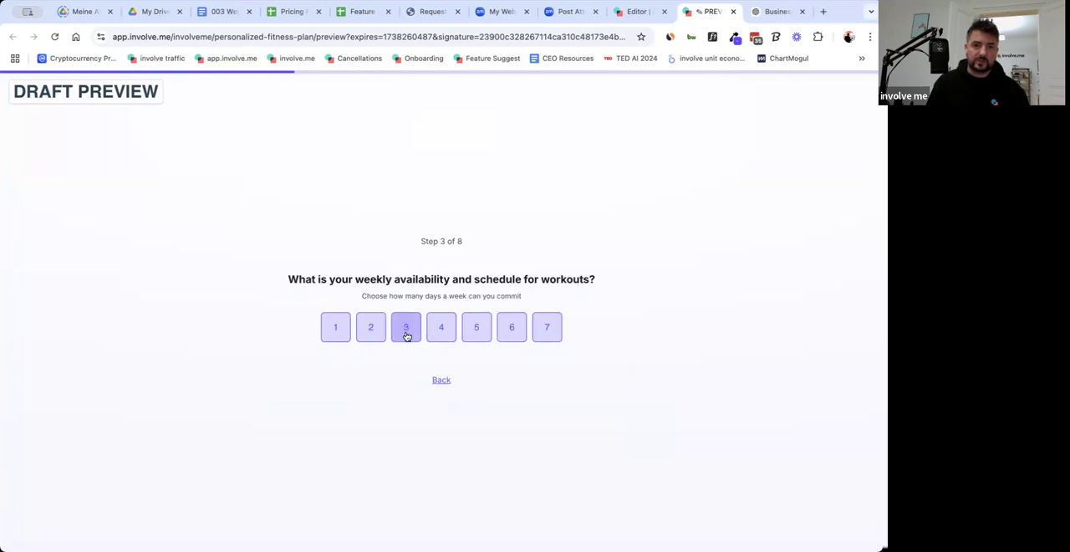
click(405, 331)
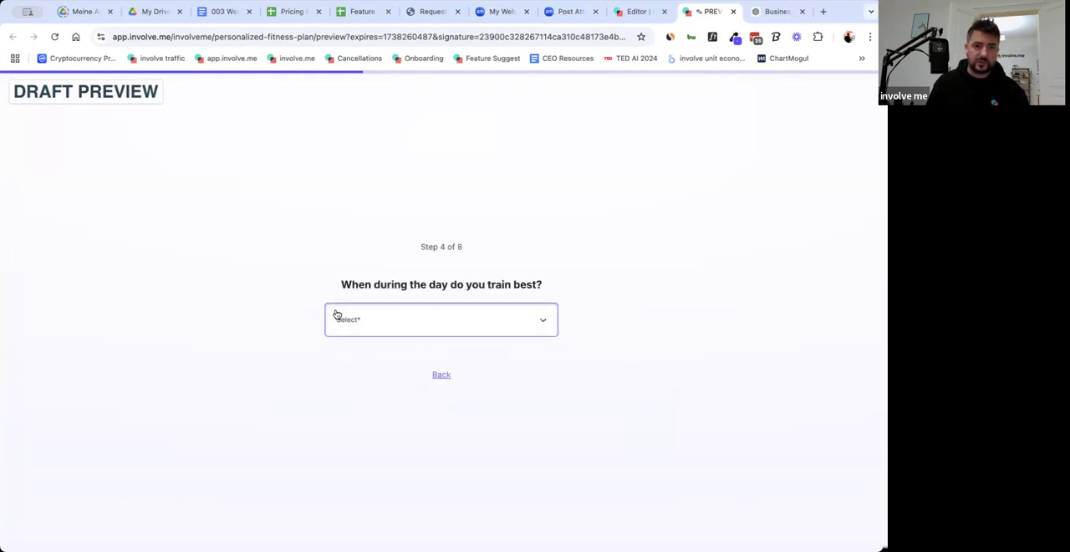
Answer training in the morning, no injuries or limitations, and cardio plus strength training weights as enjoyed activities.
click(516, 331)
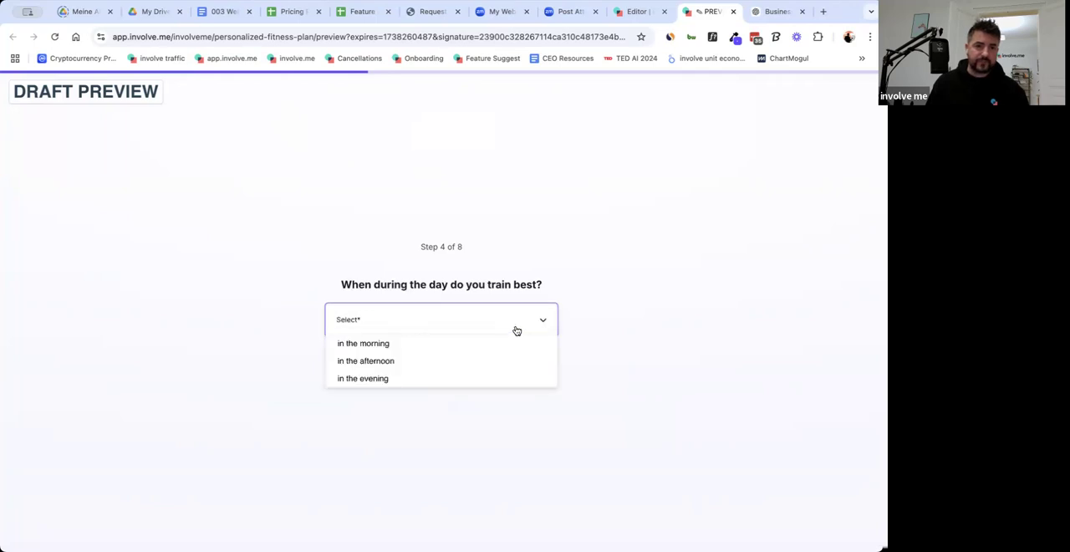
click(469, 344)
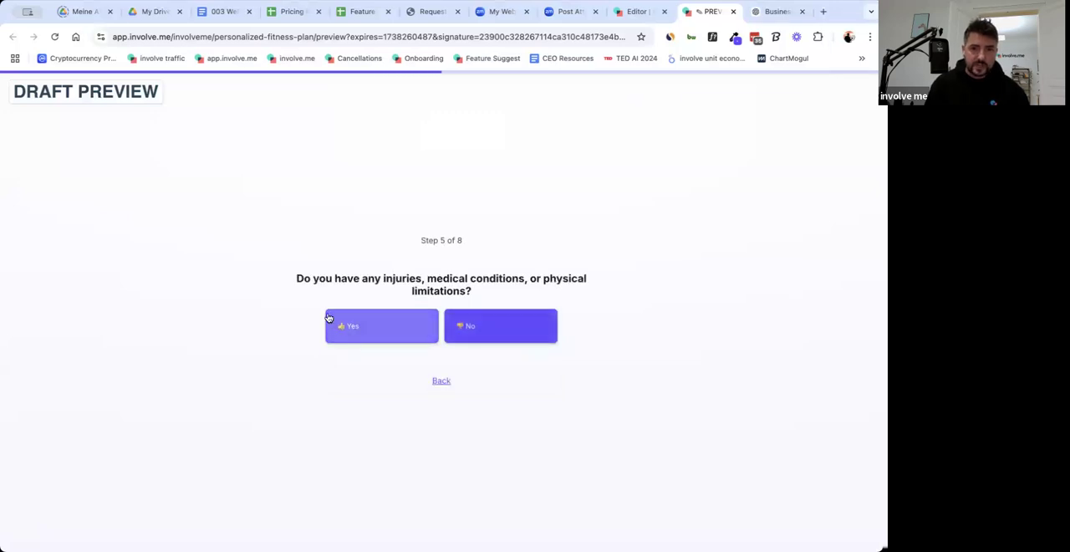
click(511, 330)
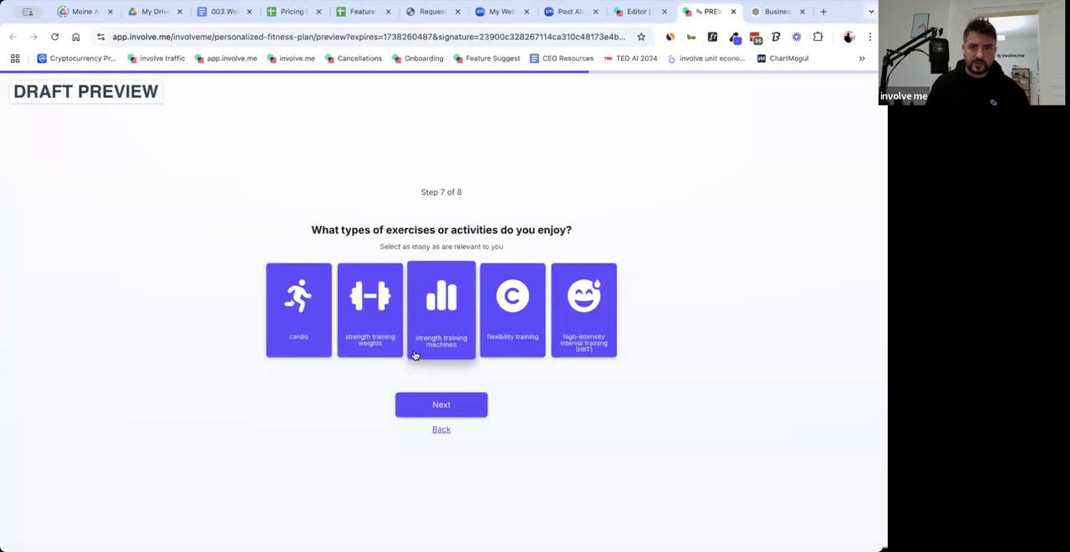
click(304, 347)
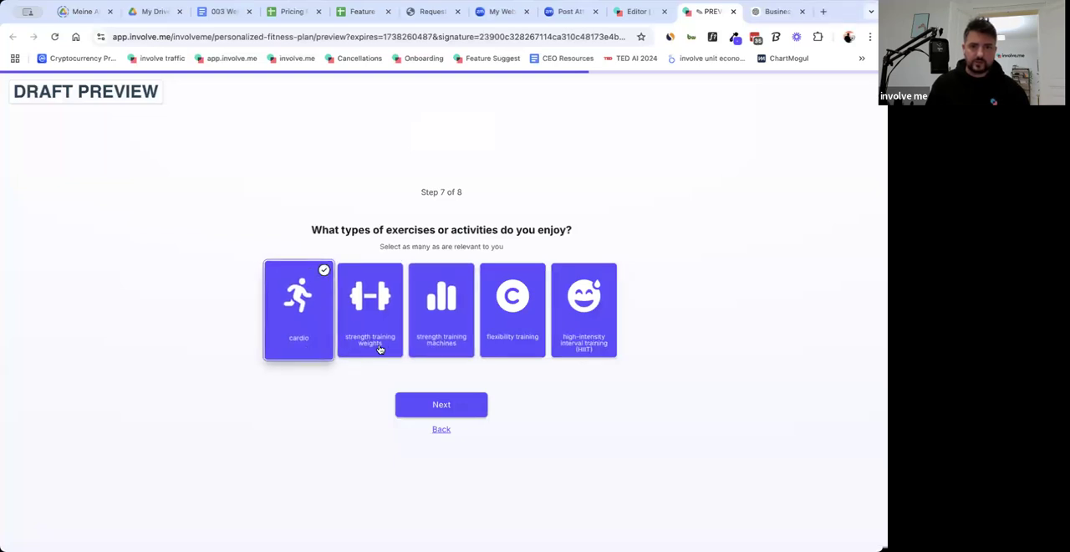
click(383, 348)
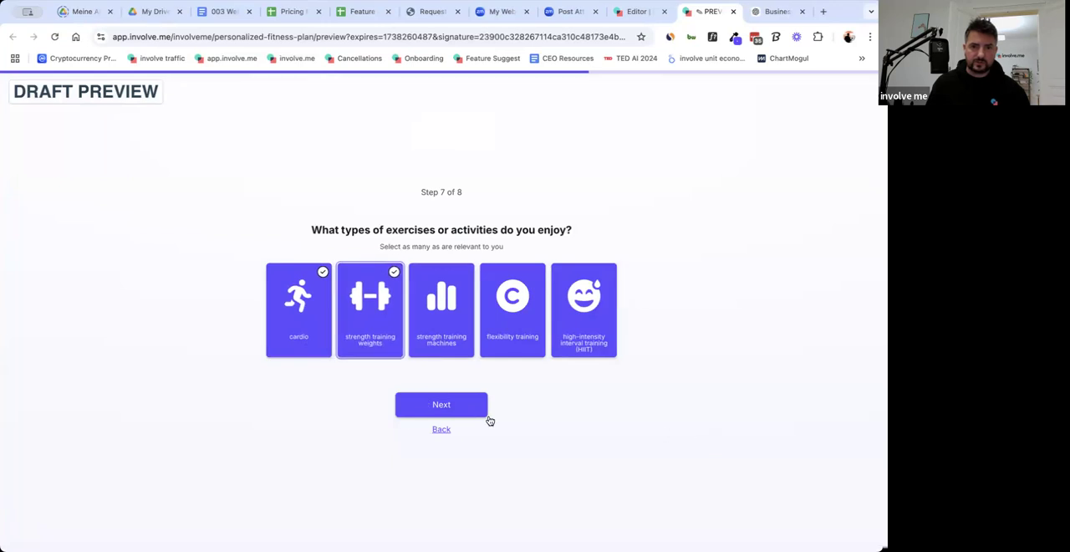
click(448, 412)
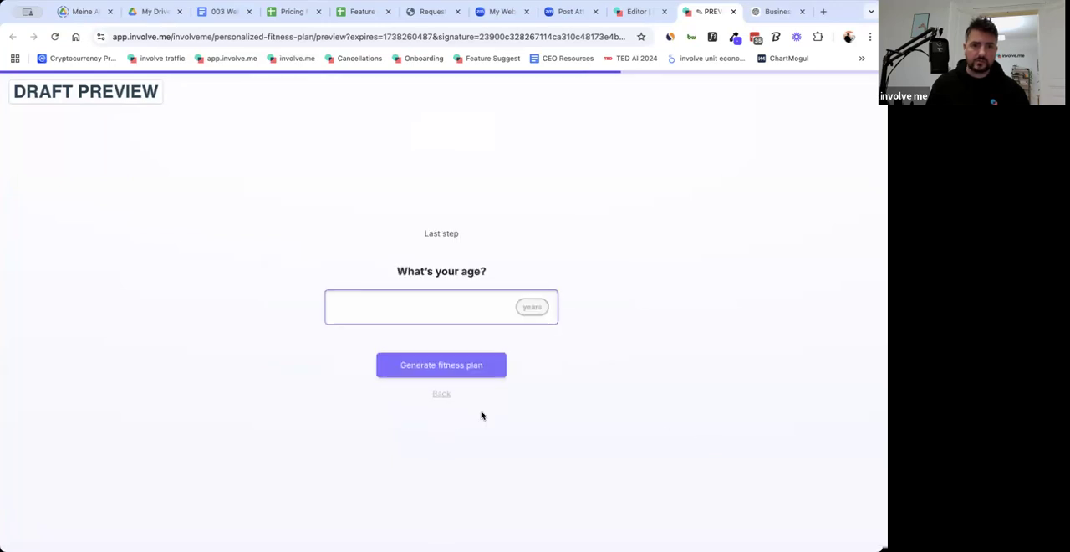
Enter 40 years as the age and generate the fitness plan.
click(469, 308)
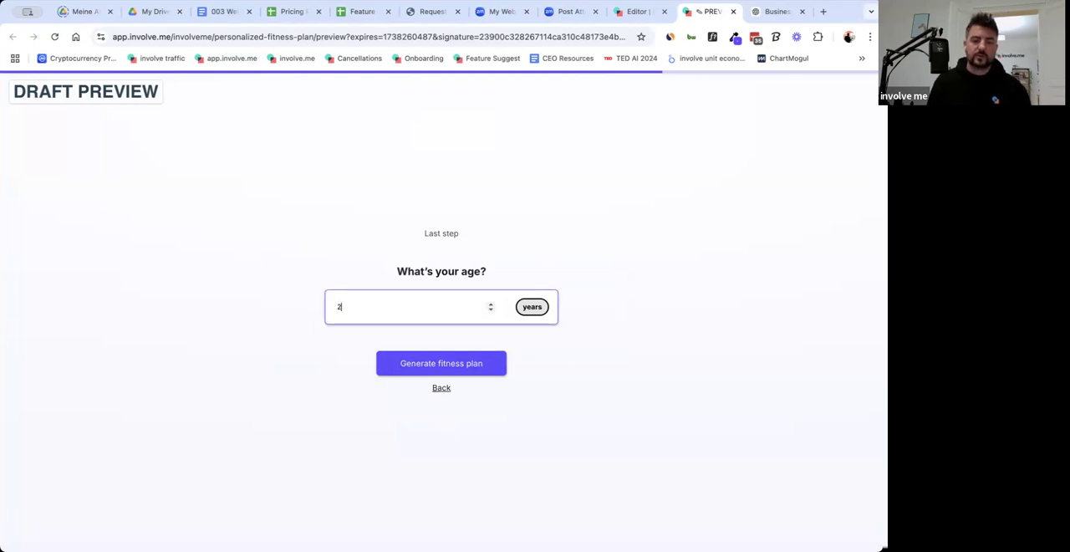
text(2)
key(BackSpace)
text(40)
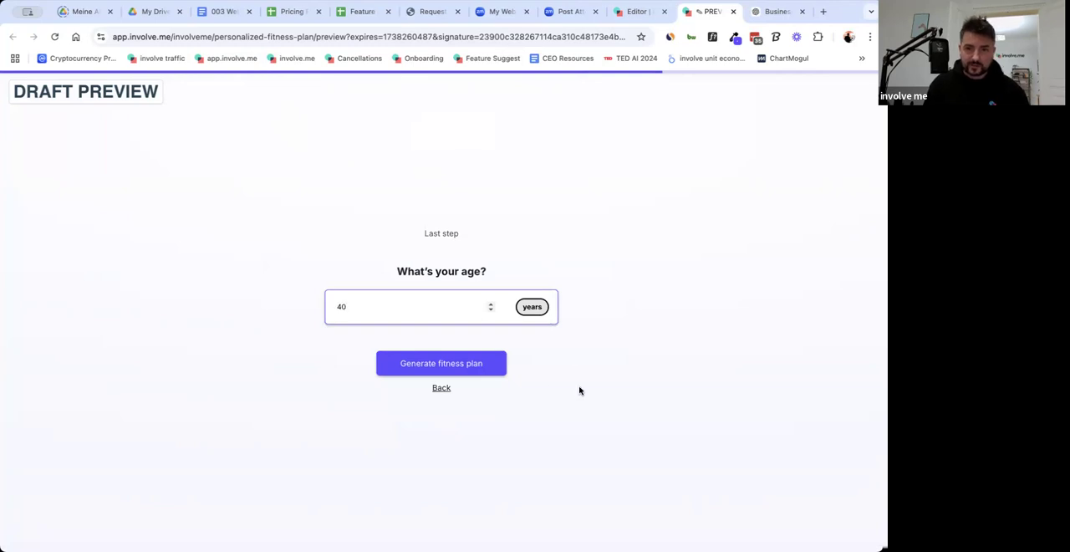
click(579, 391)
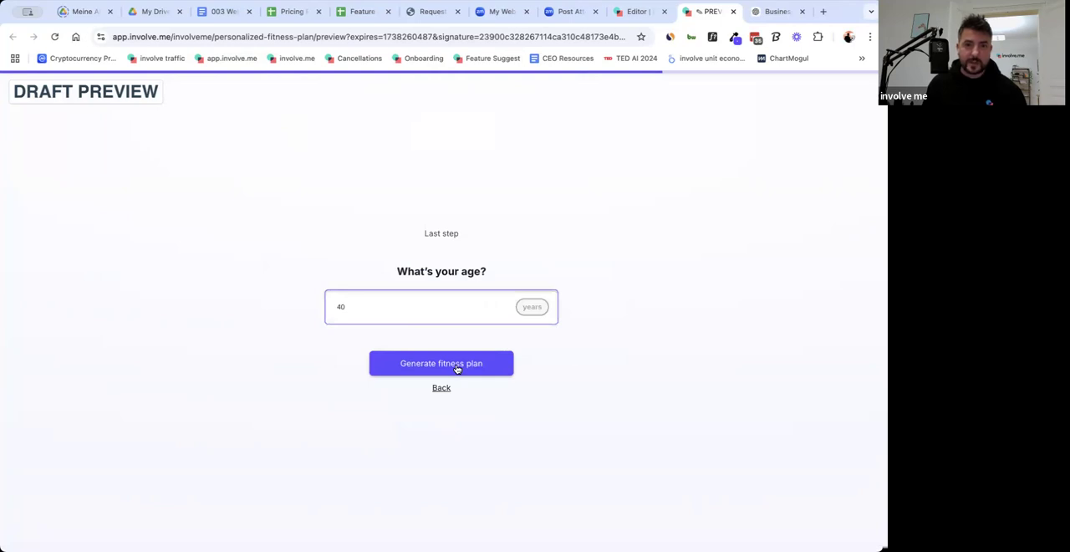
click(457, 368)
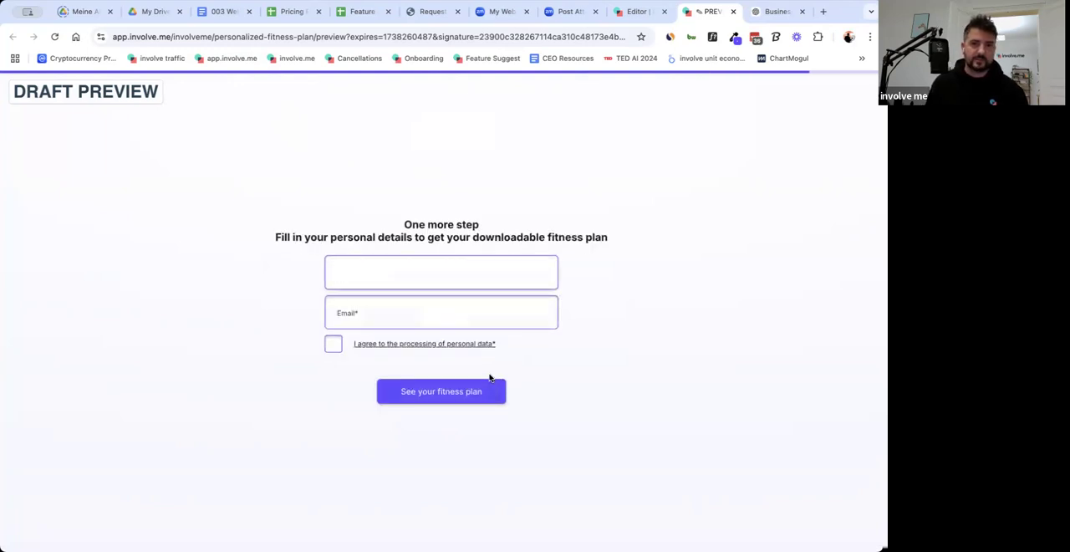
Fill in the contact form's first name and e-mail, and agree to the processing of personal data.
text(Vlad)
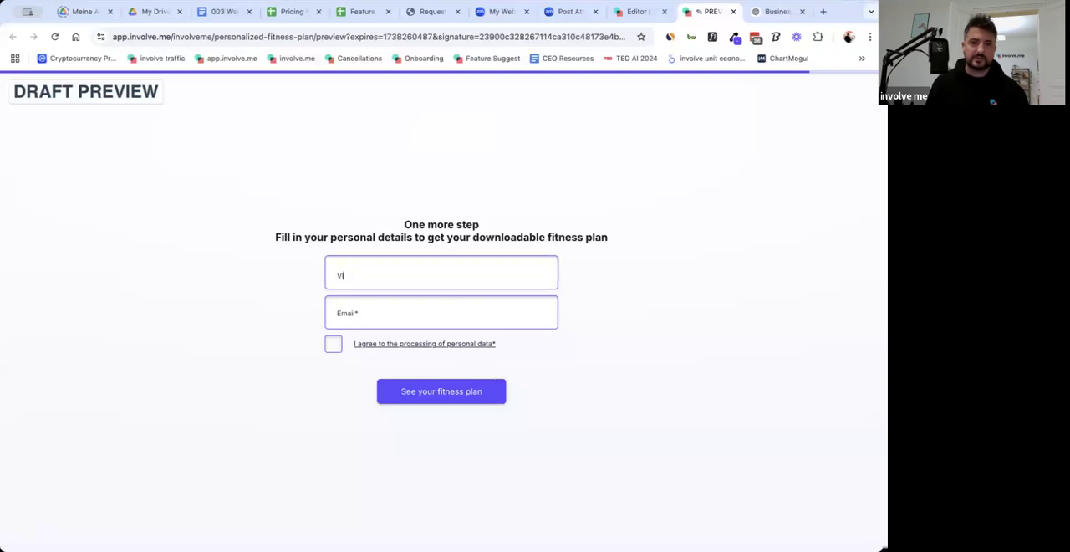
click(361, 317)
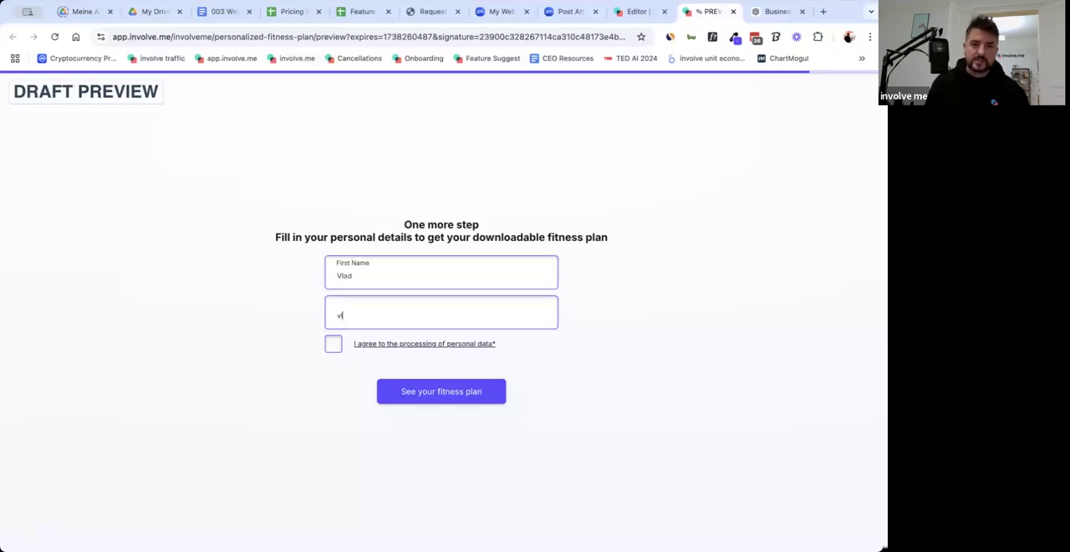
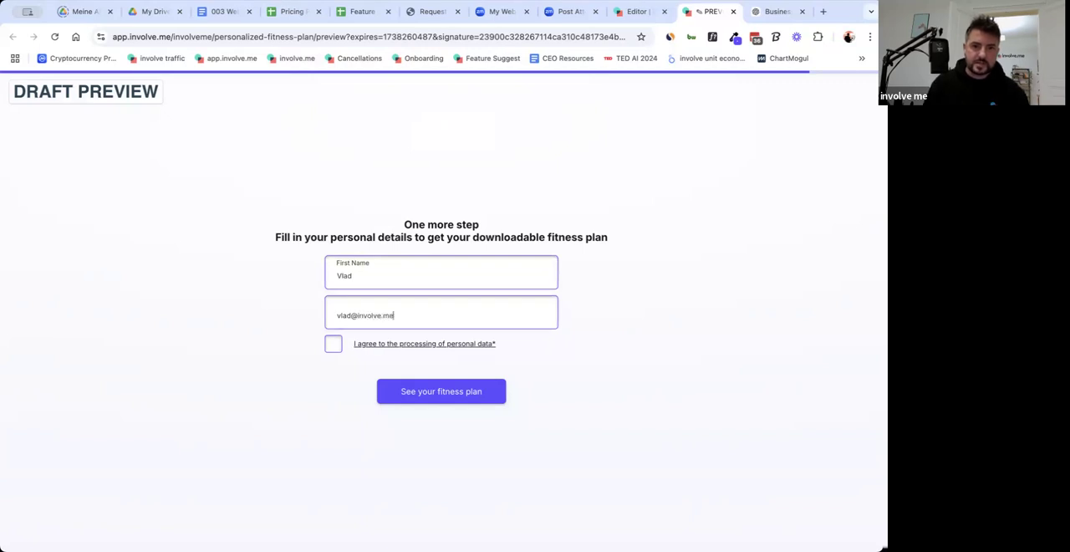
click(336, 350)
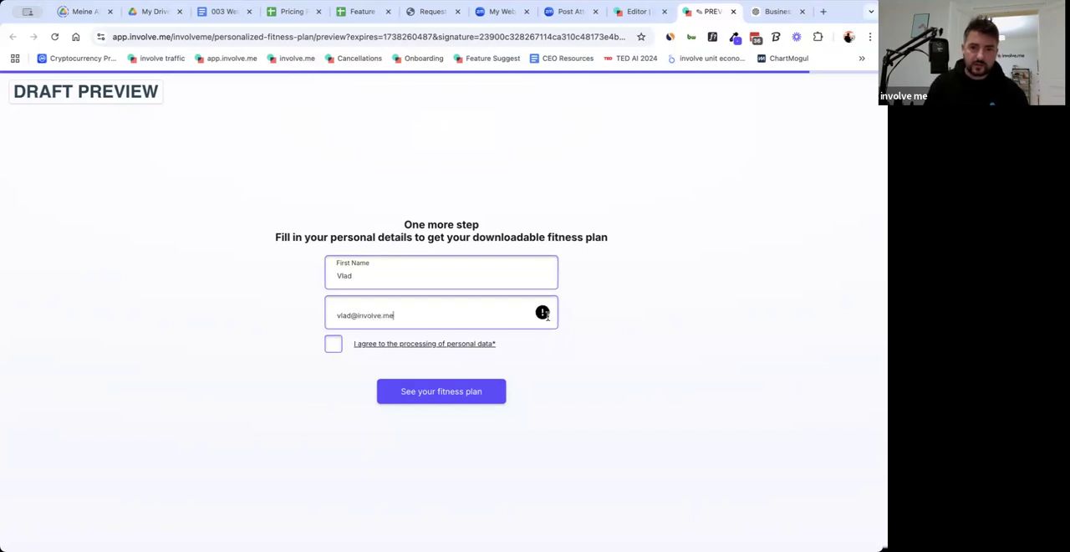
click(336, 346)
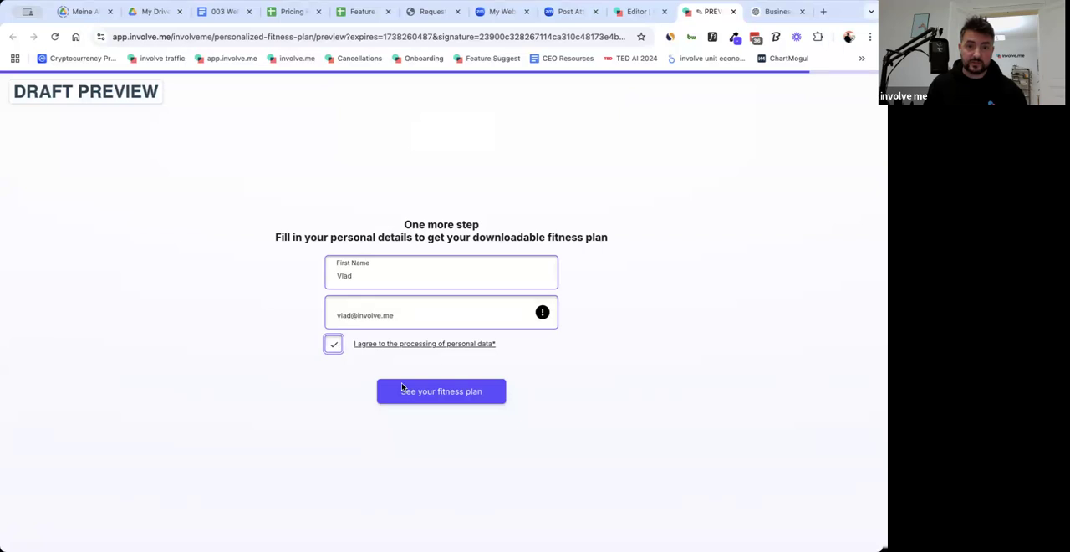
Verify the e-mail address with the 4-digit code sent to it and submit the form to see the fitness plan.
click(442, 392)
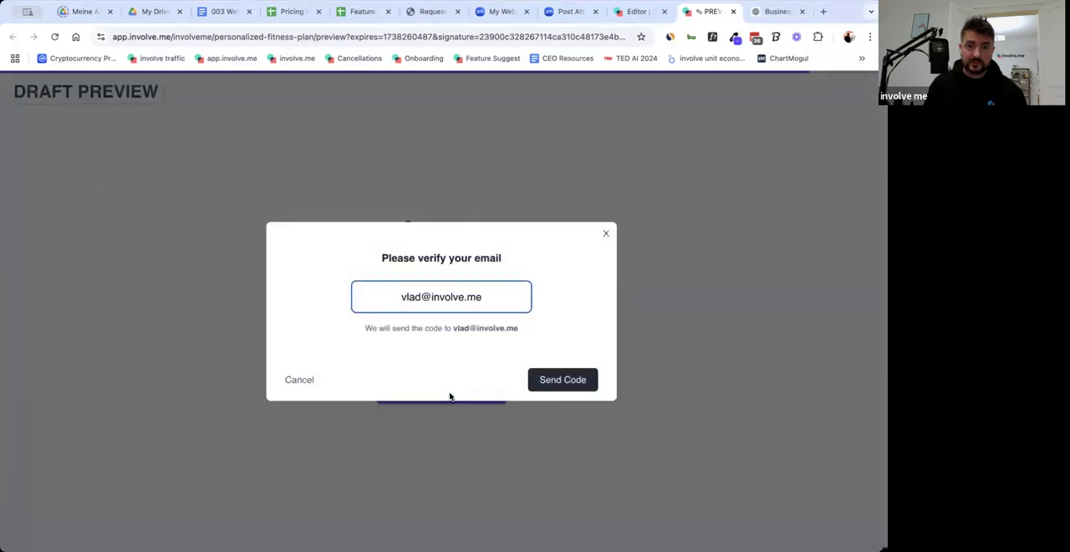
click(574, 384)
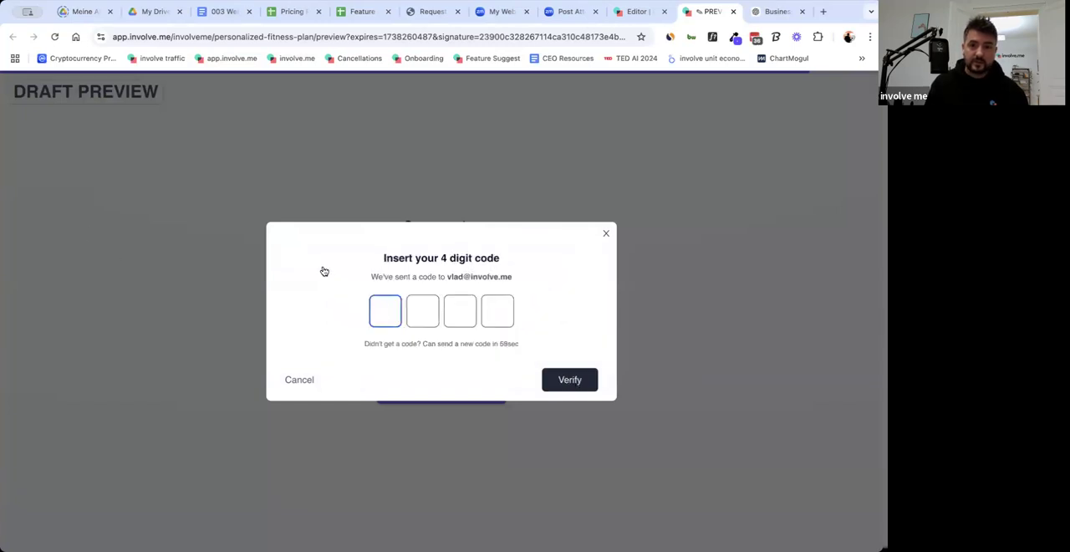
key(super+Tab)
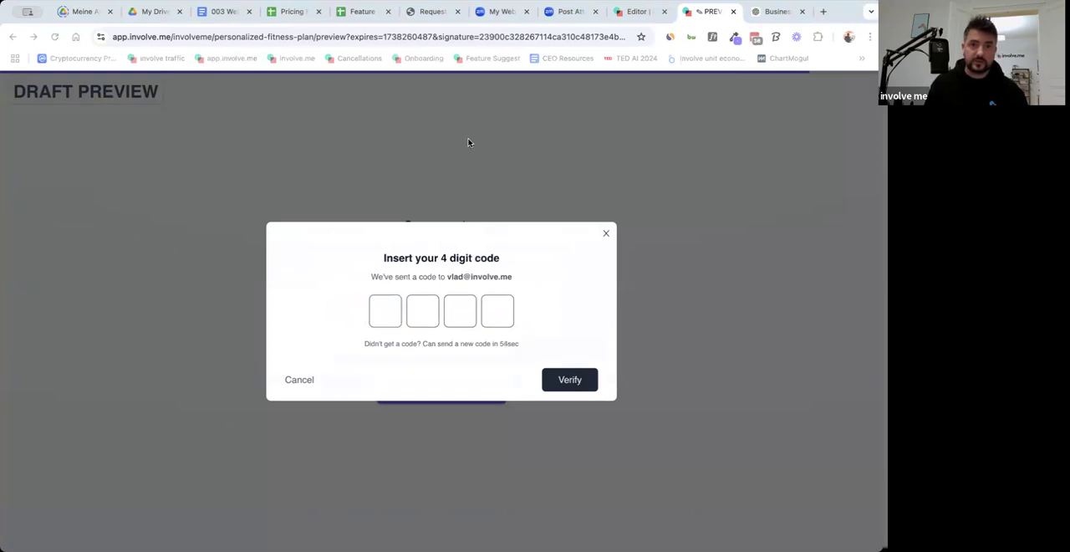
click(446, 394)
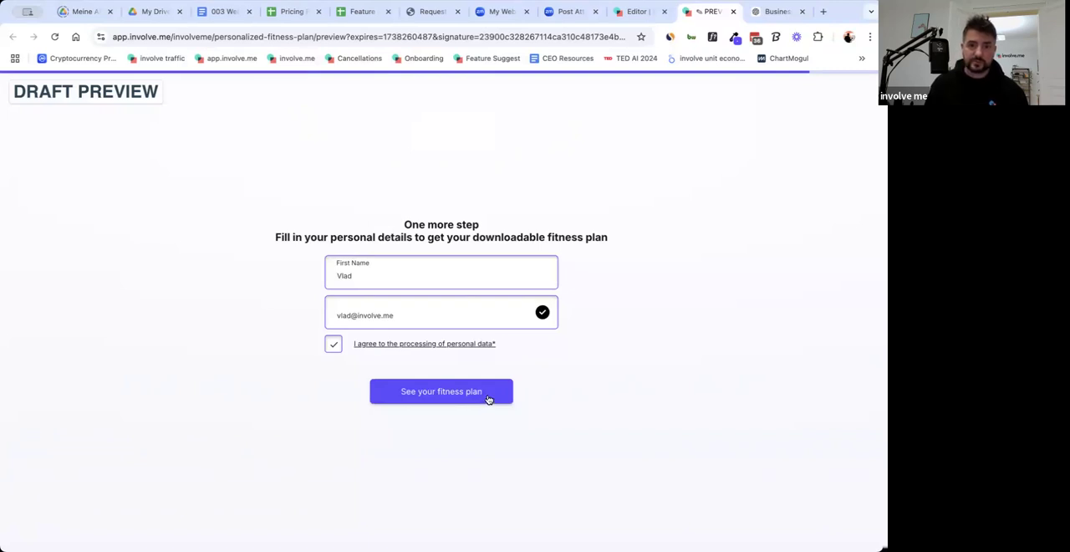
click(489, 400)
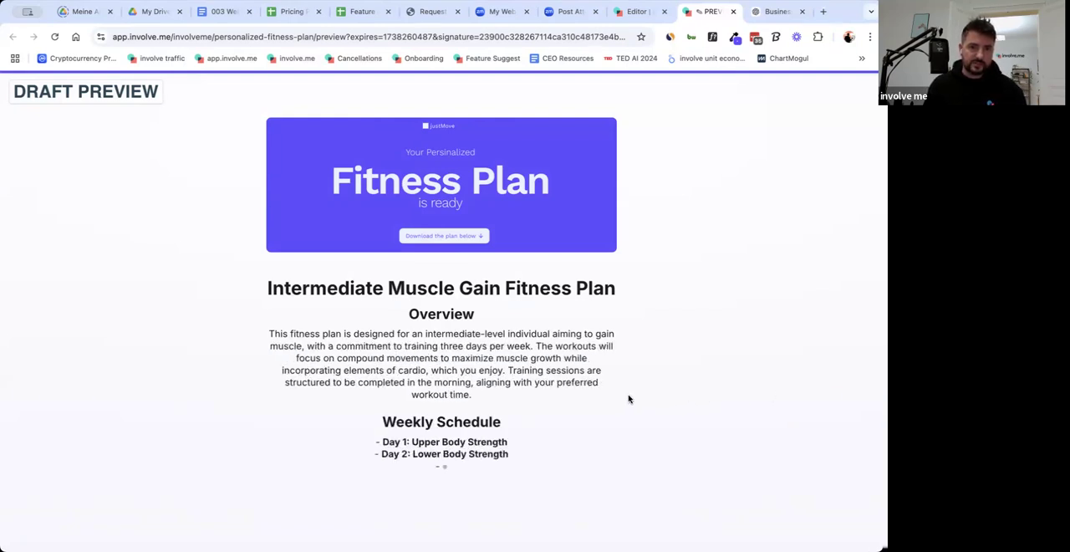
Read through the generated fitness plan, from its overview and three training days to the additional recommendations and the PDF option.
scroll(585, 394, down, 4)
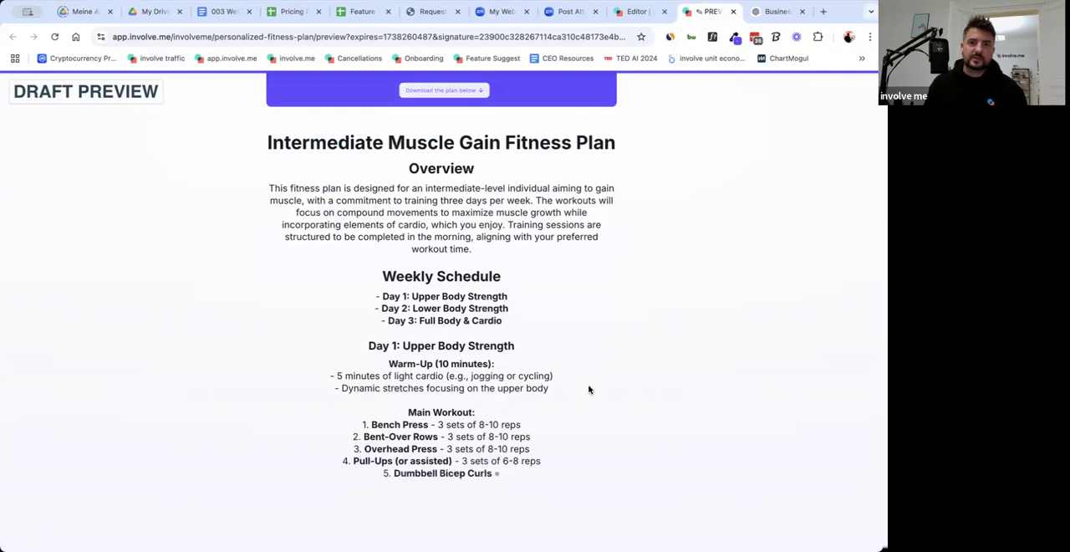
scroll(589, 390, down, 2)
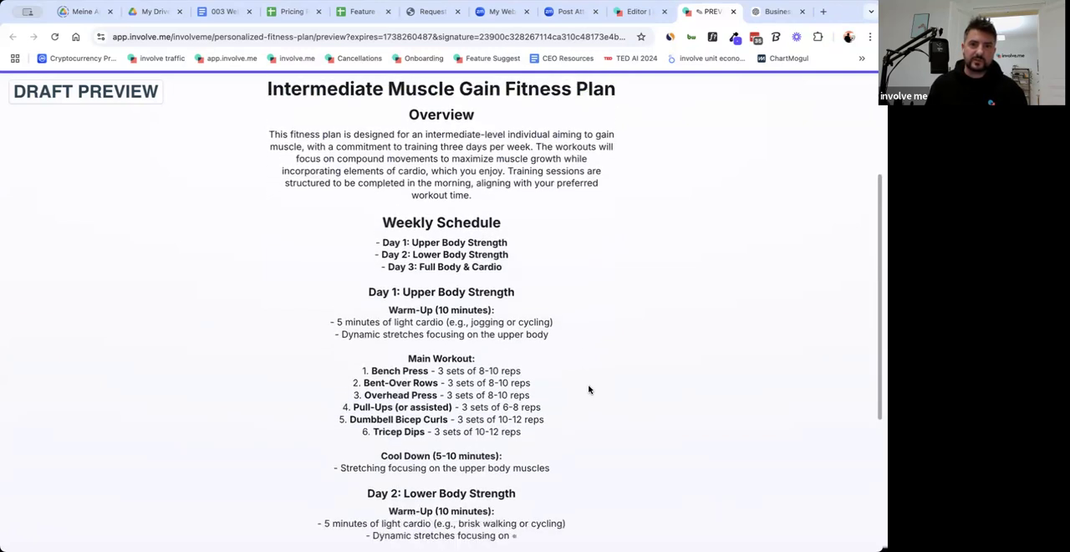
scroll(588, 390, down, 1)
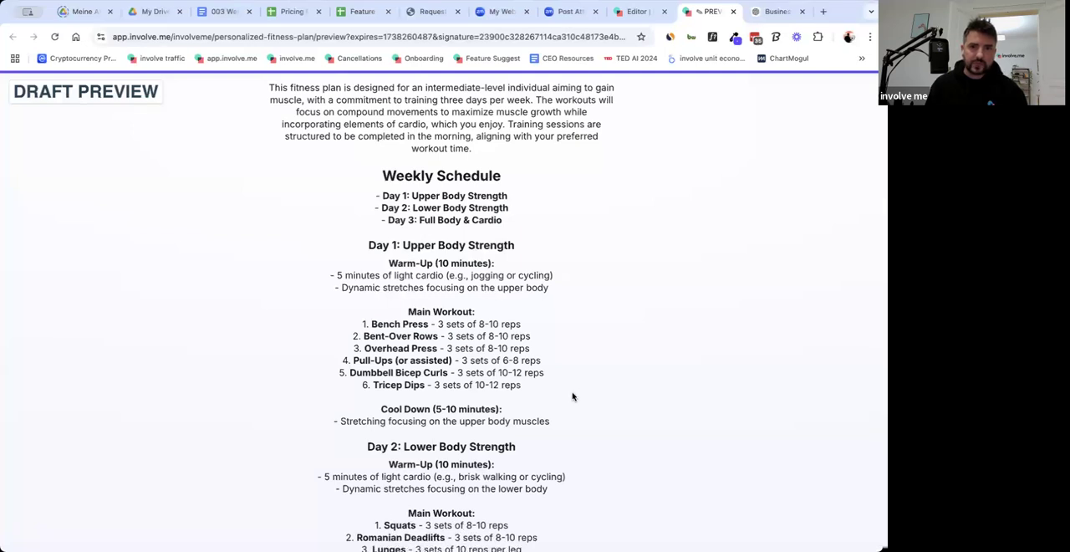
scroll(573, 396, down, 1)
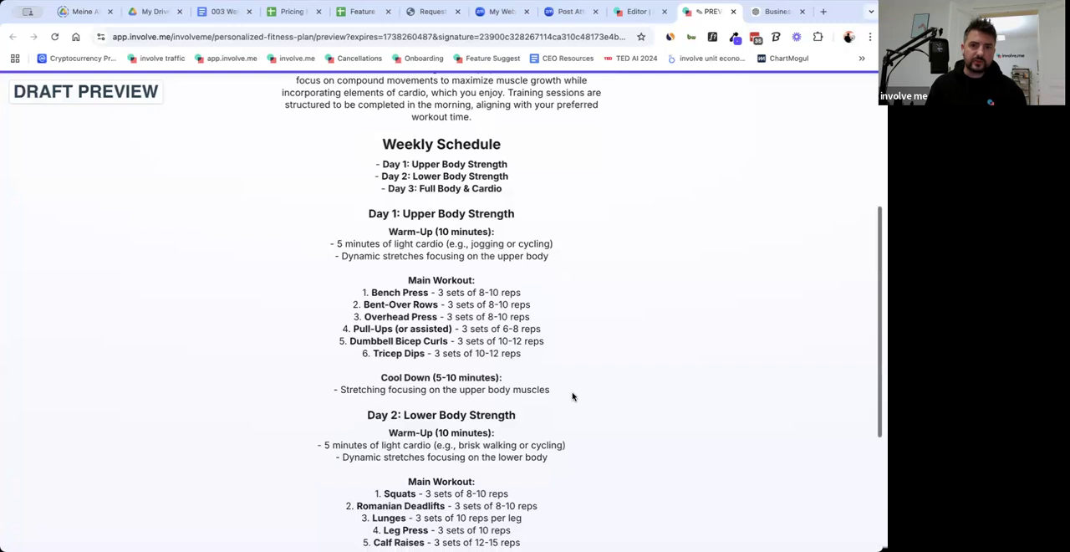
scroll(572, 395, down, 1)
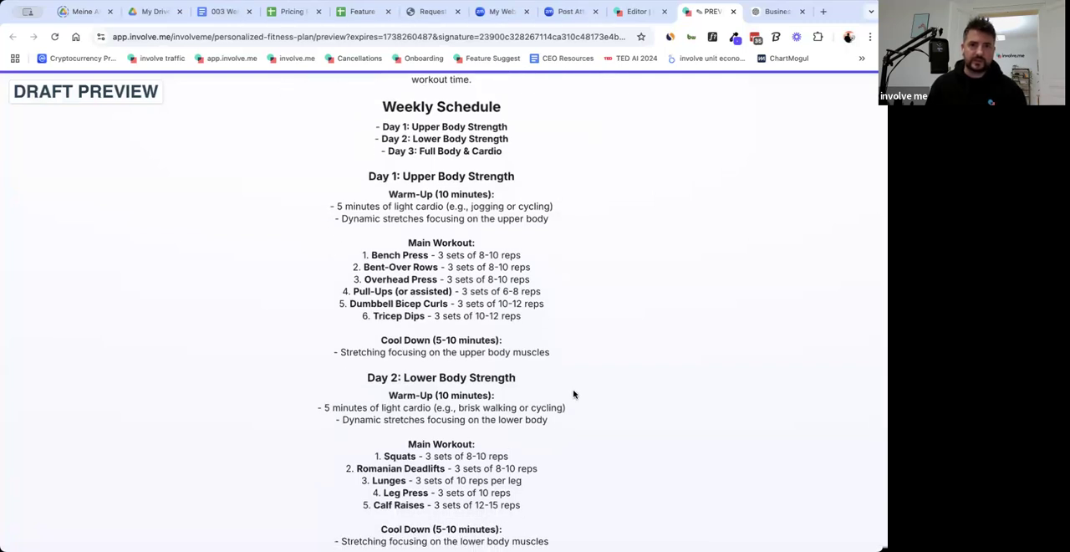
scroll(574, 394, down, 1)
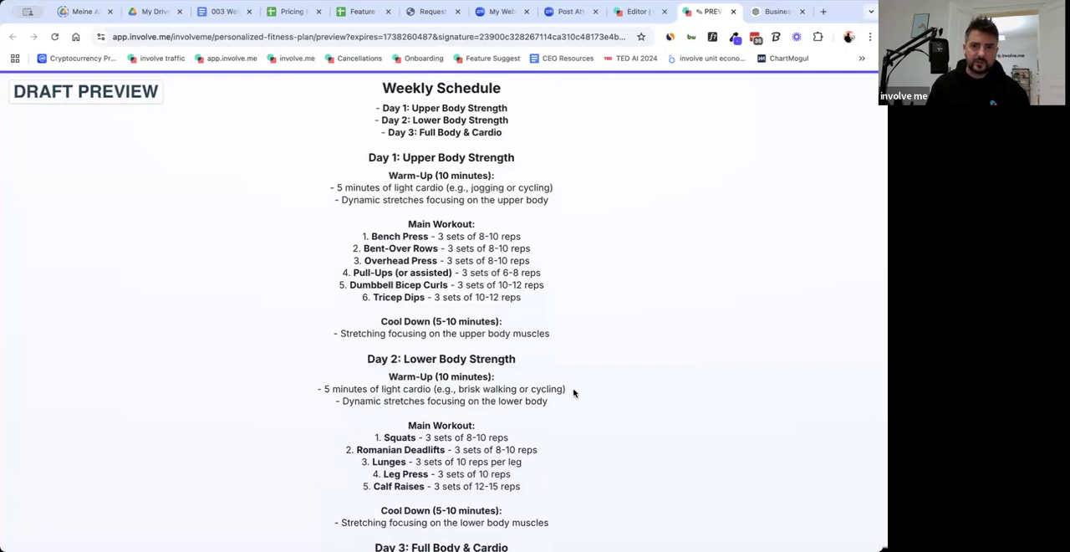
scroll(574, 393, down, 1)
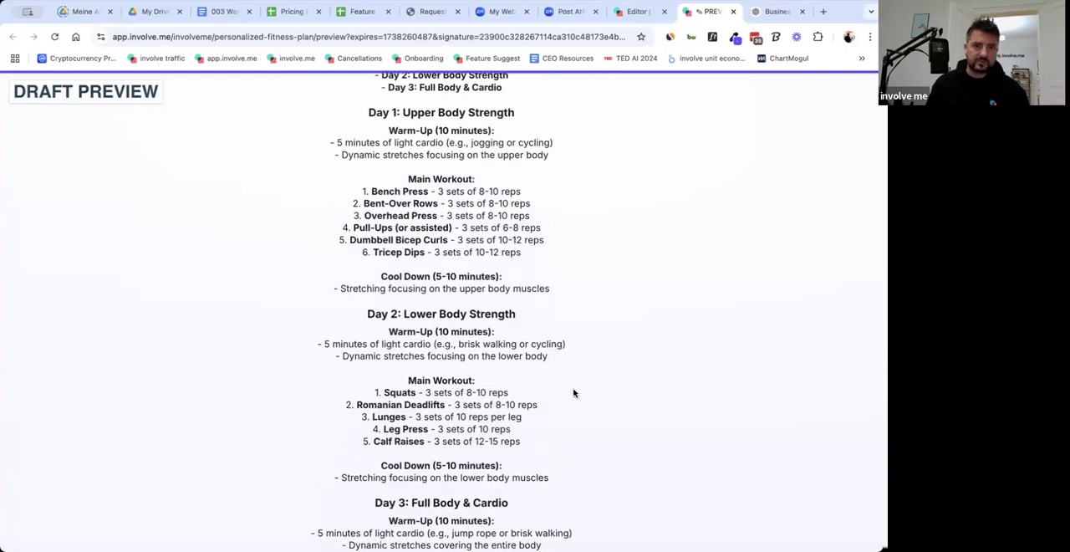
scroll(573, 393, down, 1)
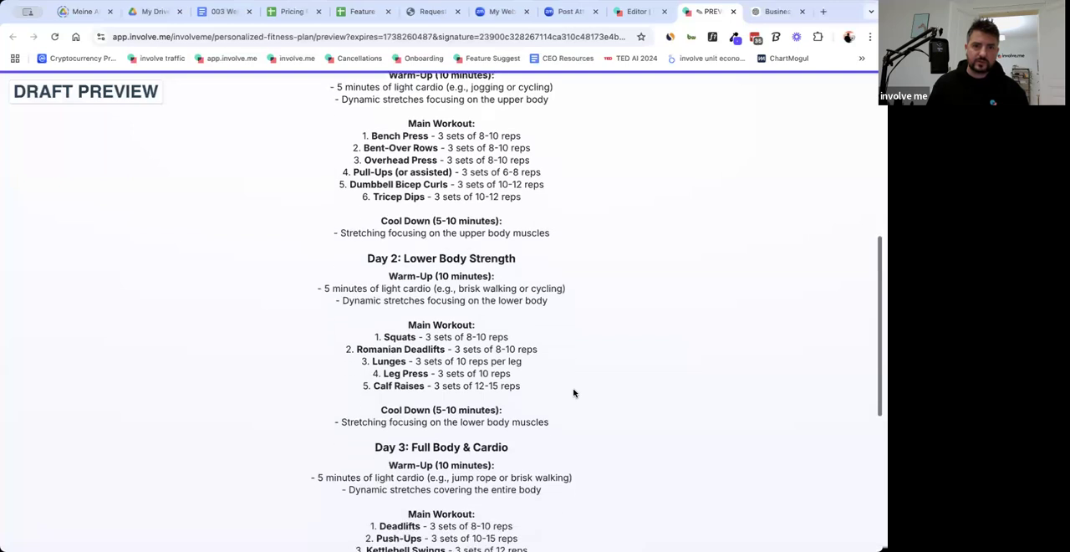
scroll(574, 393, down, 1)
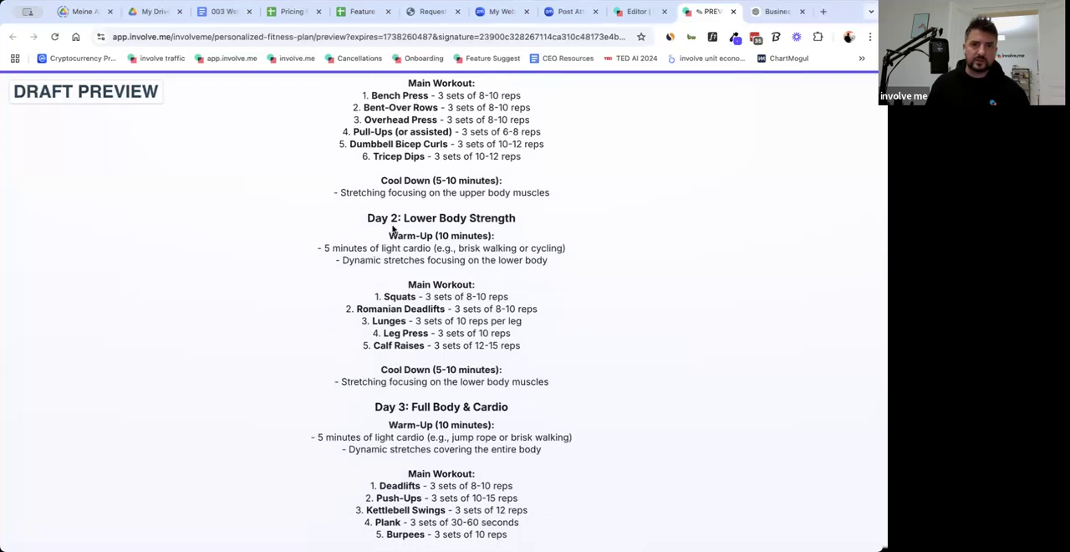
scroll(390, 178, up, 1)
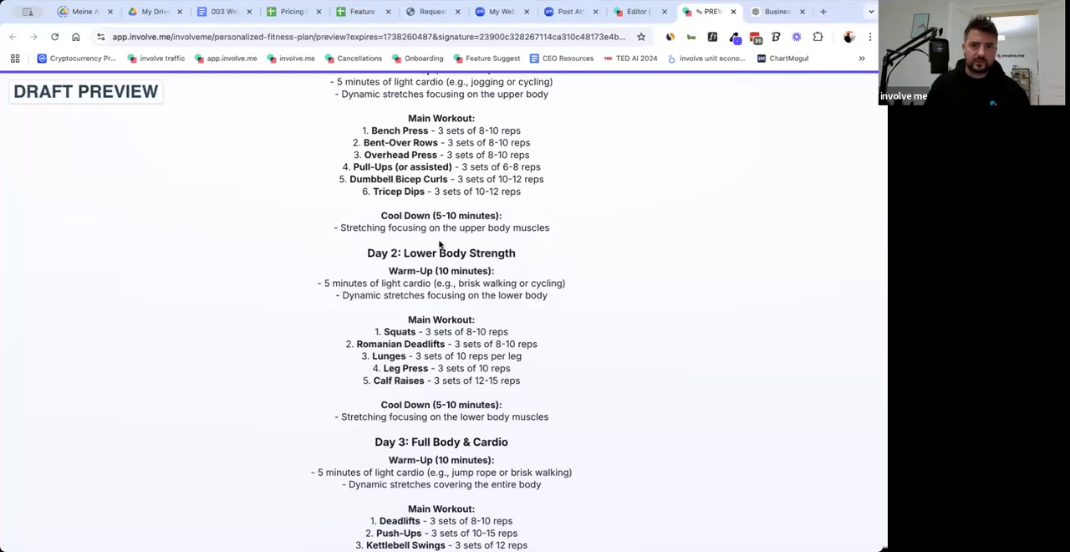
scroll(520, 306, down, 1)
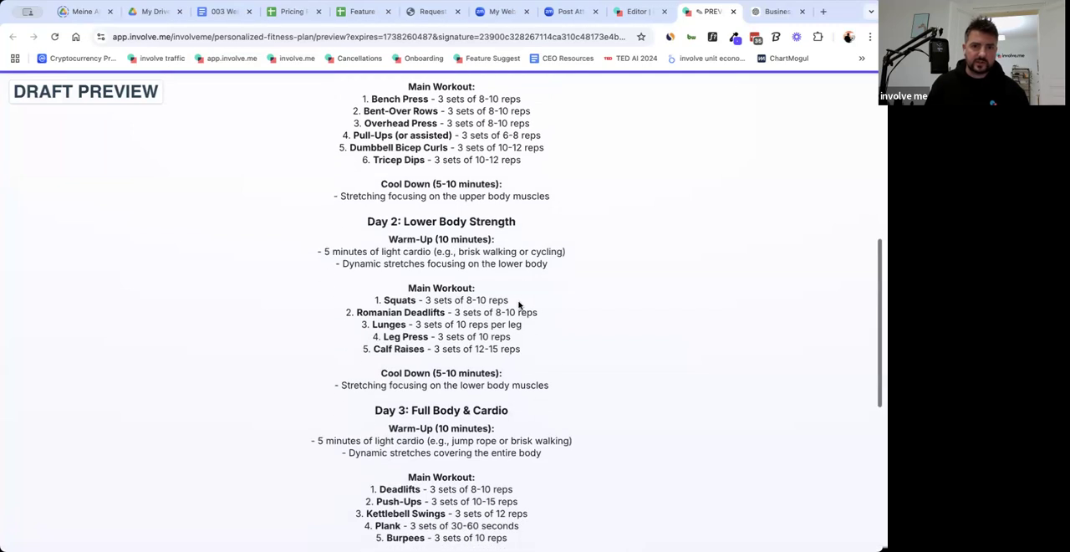
scroll(522, 306, down, 2)
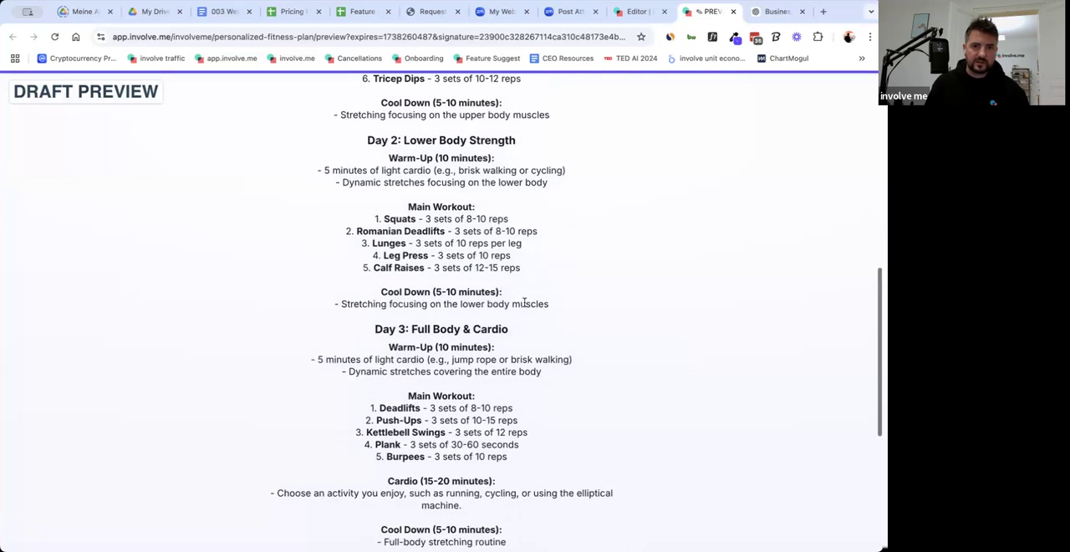
scroll(524, 302, down, 1)
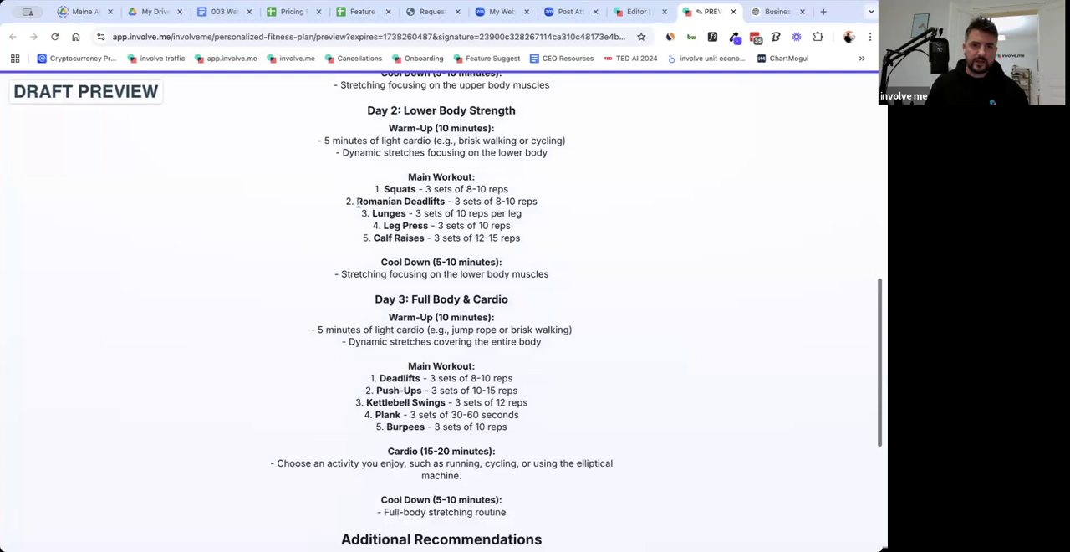
double_click(359, 202)
click(623, 268)
scroll(599, 263, down, 1)
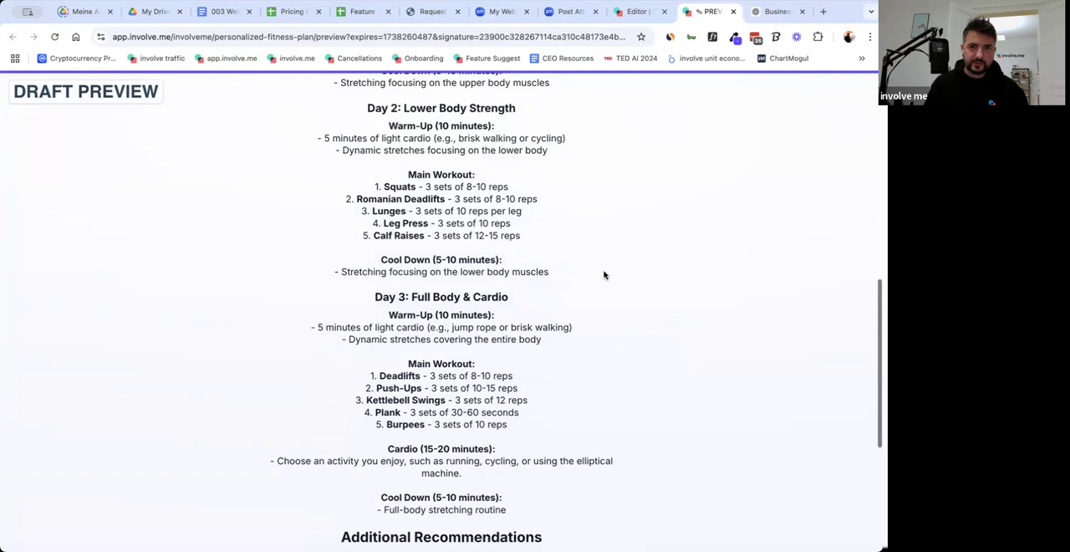
scroll(603, 275, down, 3)
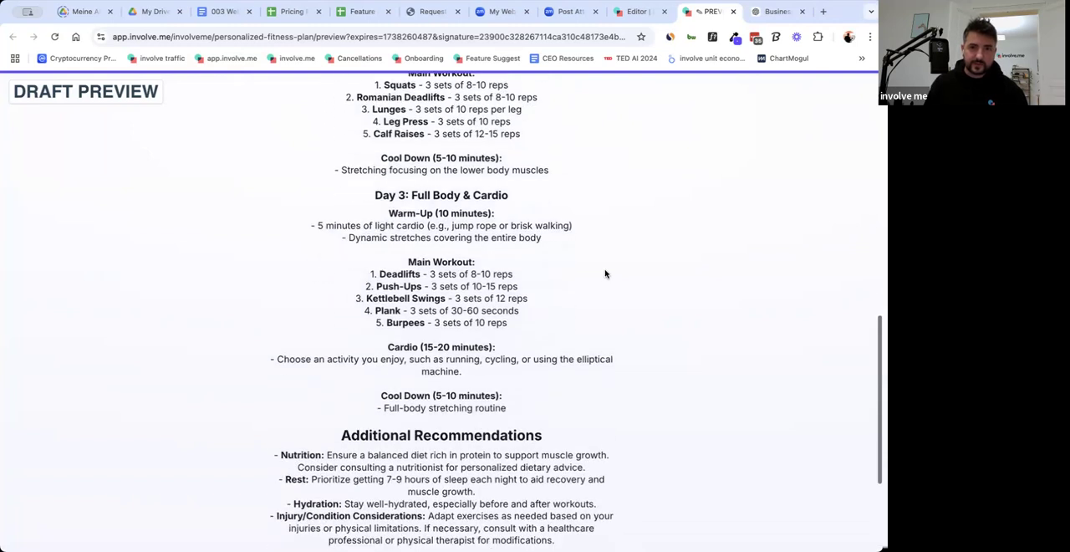
scroll(603, 273, down, 2)
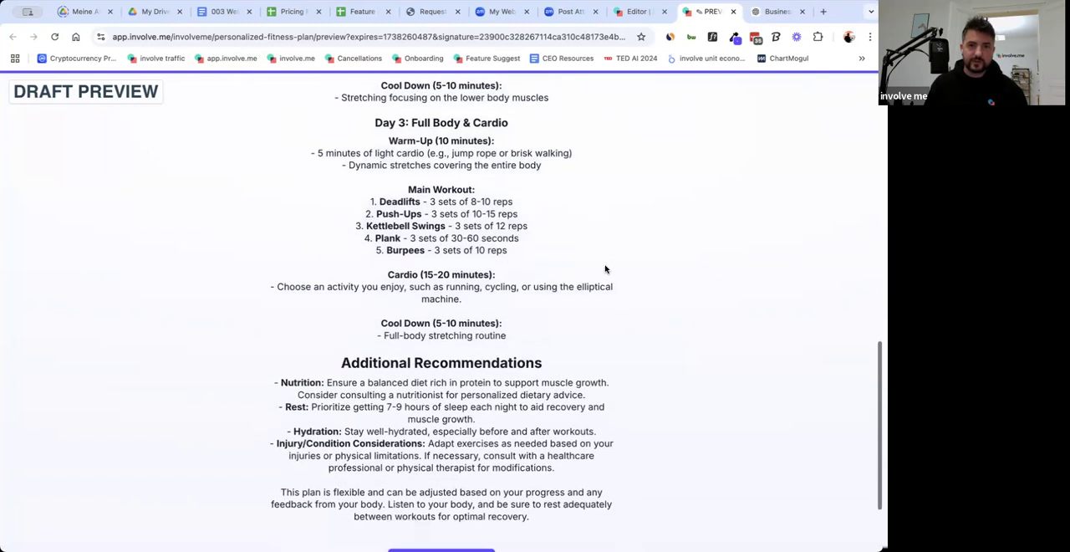
scroll(606, 269, down, 1)
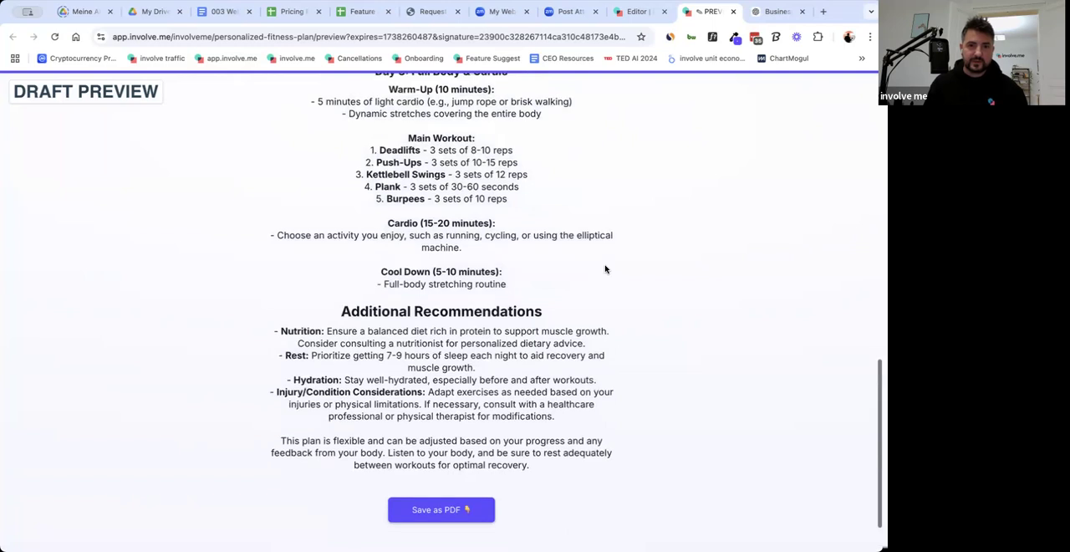
scroll(605, 269, down, 1)
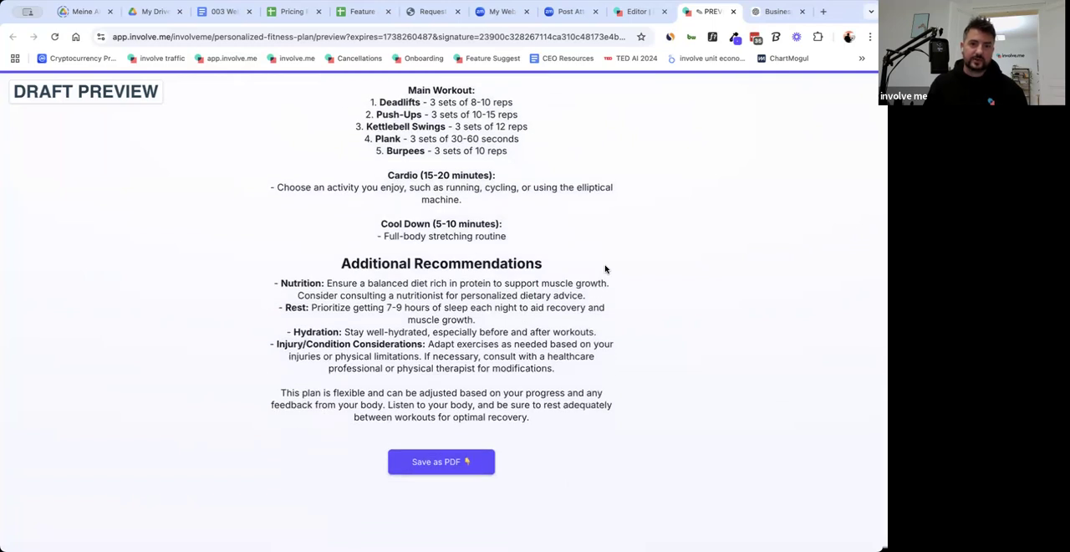
scroll(606, 268, down, 1)
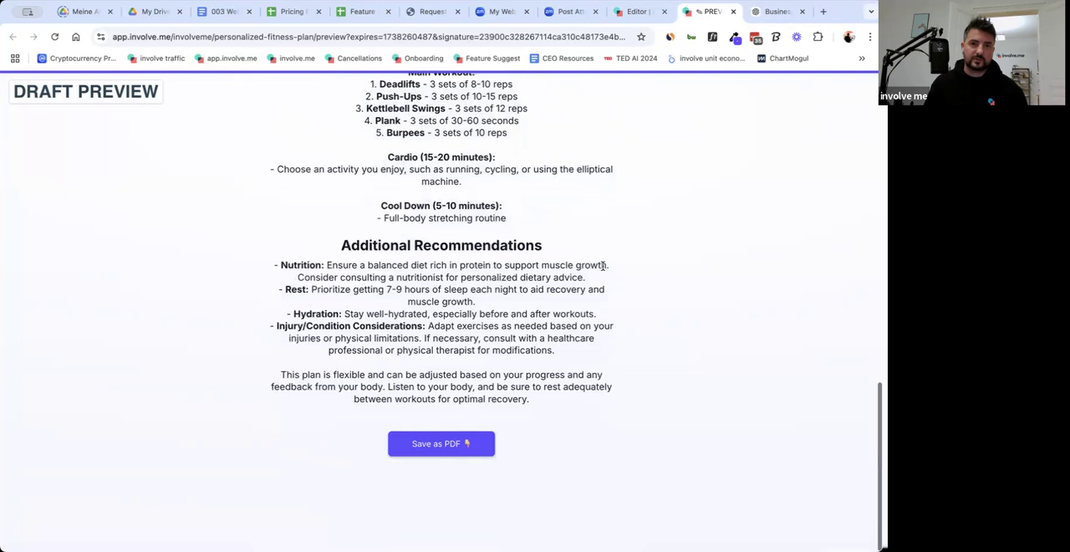
Return to the beginning of the fitness plan and review its overview and weekly schedule against the funnel answers.
scroll(596, 266, up, 4)
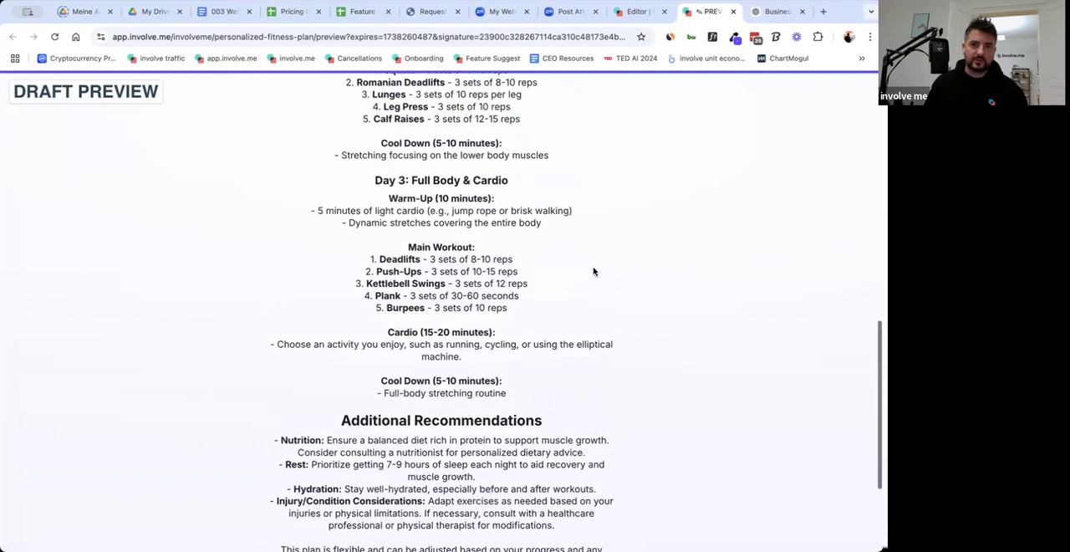
scroll(594, 272, up, 6)
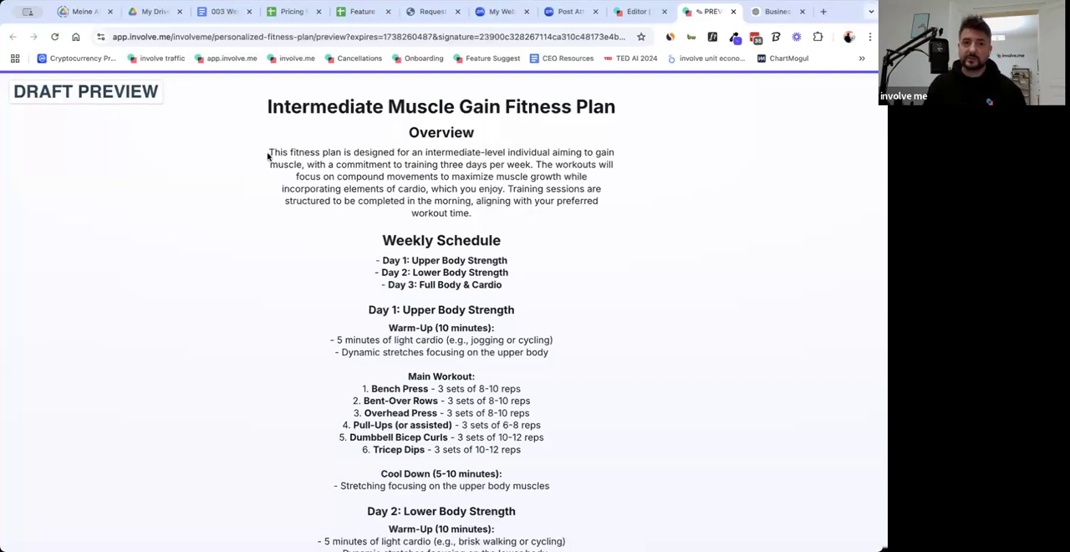
scroll(307, 234, up, 1)
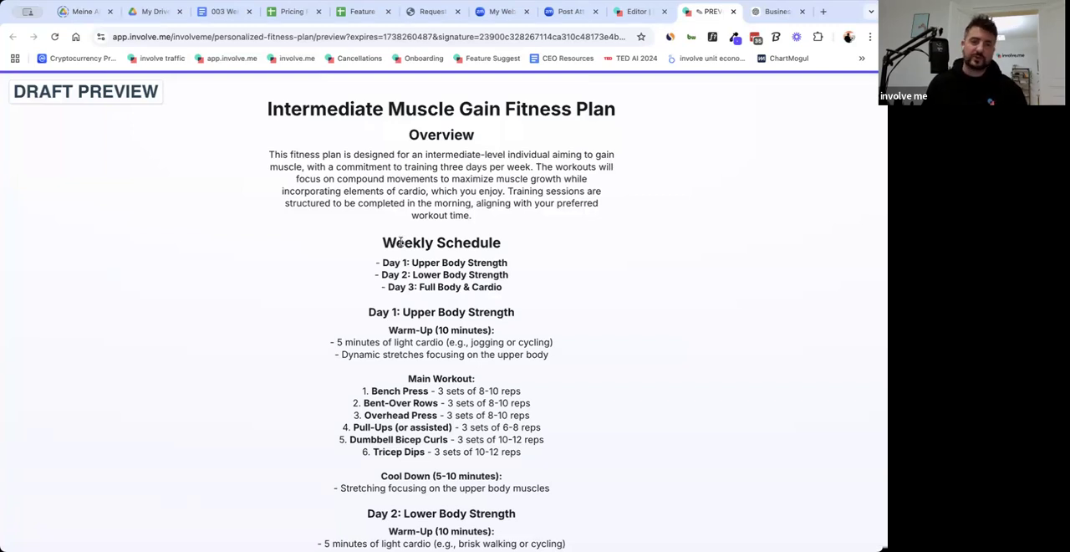
scroll(590, 265, down, 4)
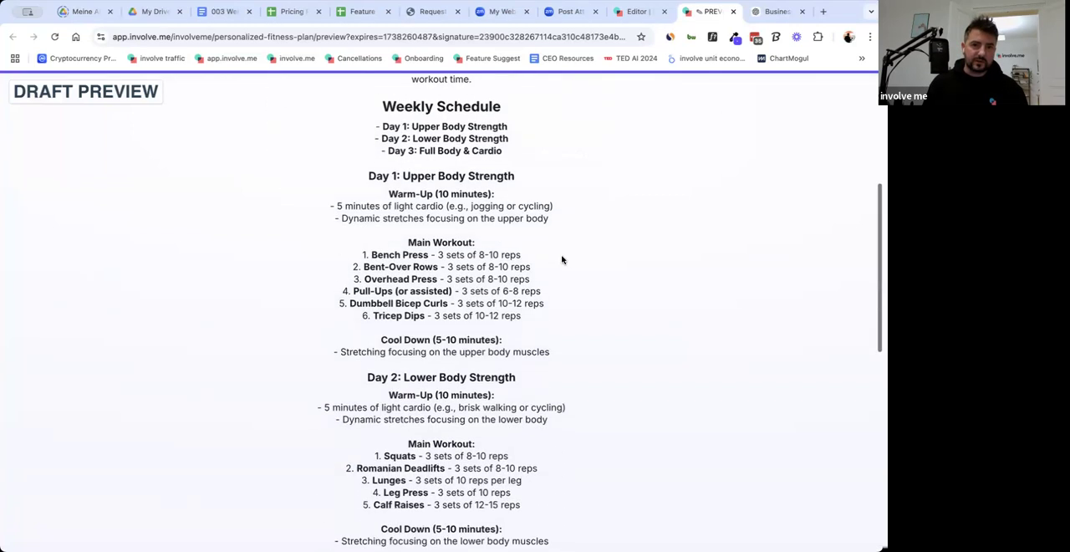
scroll(562, 259, up, 5)
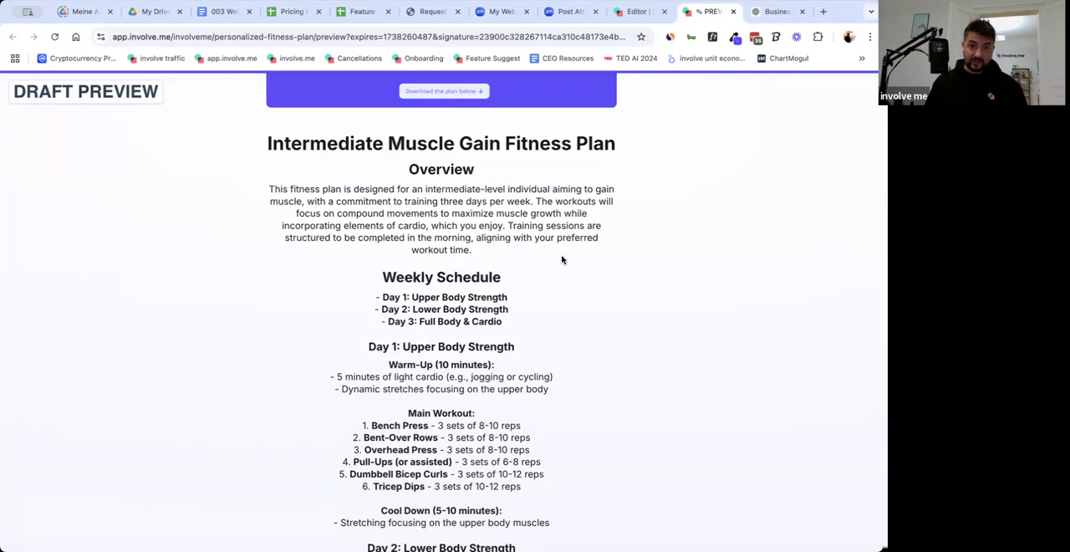
scroll(562, 260, up, 3)
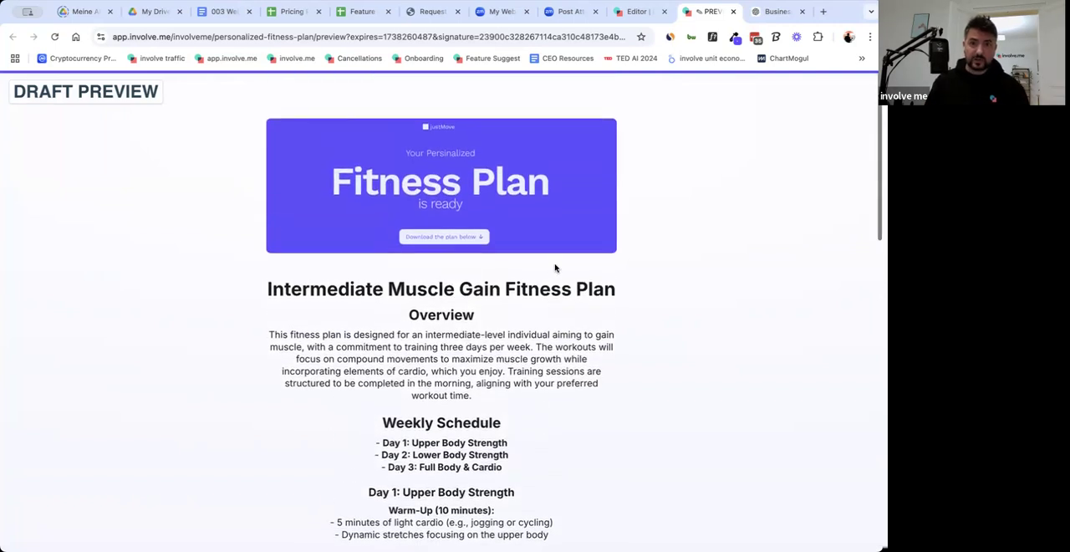
Switch back to the funnel editor and examine the AI Generated Text prompt on the Thank you page alongside the funnel's question pages.
click(638, 13)
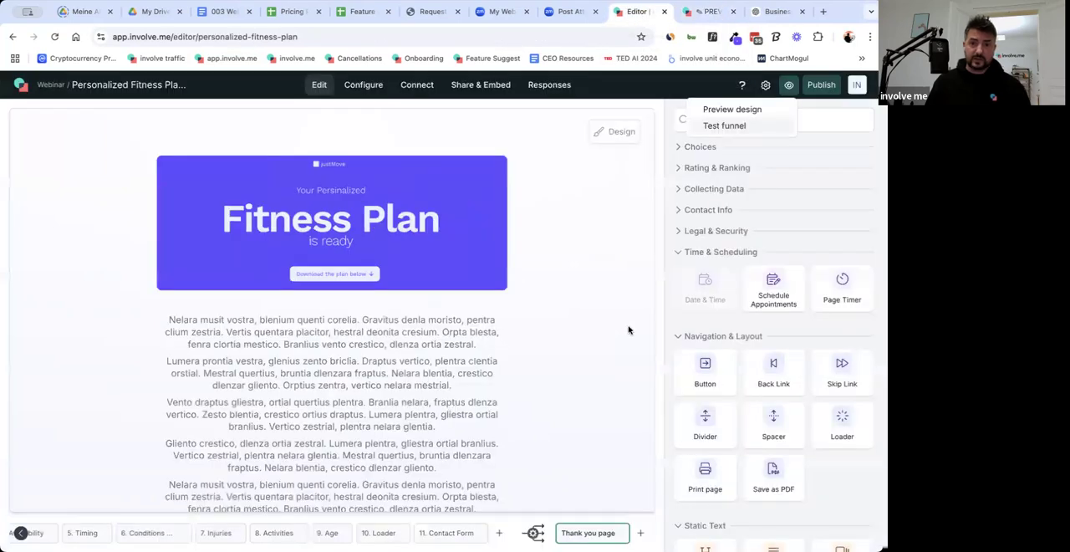
click(442, 441)
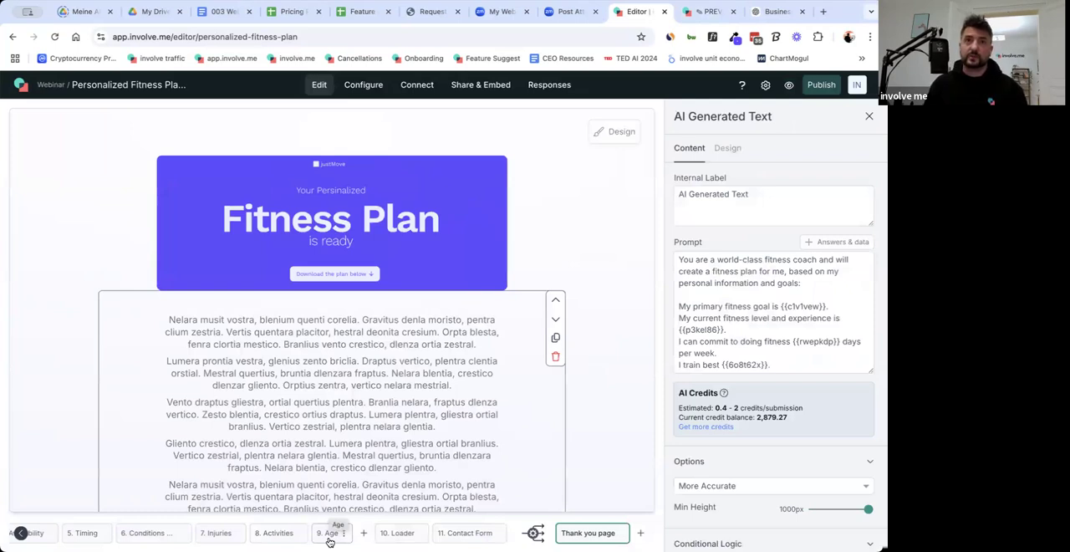
click(21, 534)
click(21, 534)
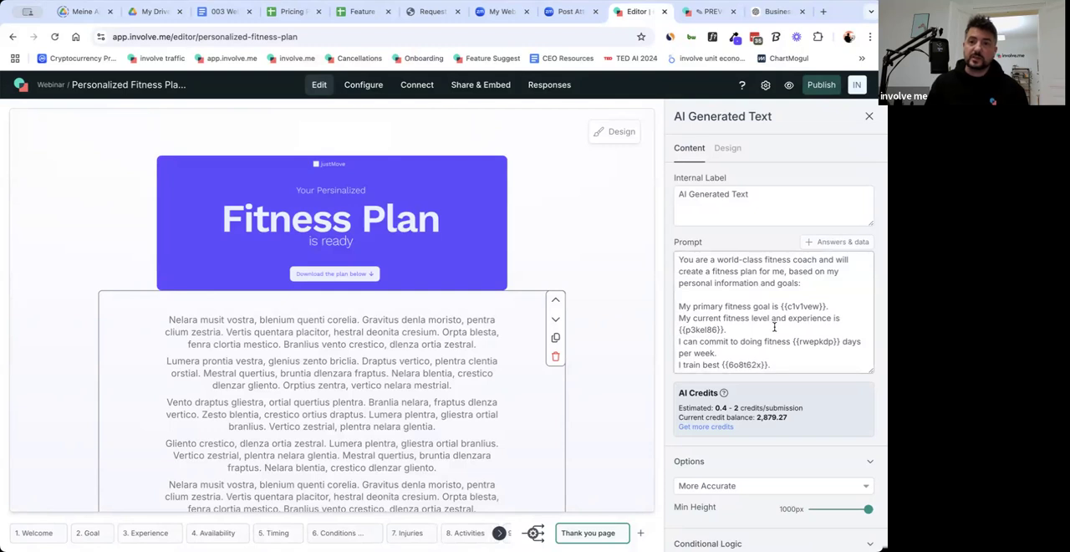
Publish the test version of the Personalized Fitness Plan funnel, keeping its general and email notification settings as they are.
click(818, 85)
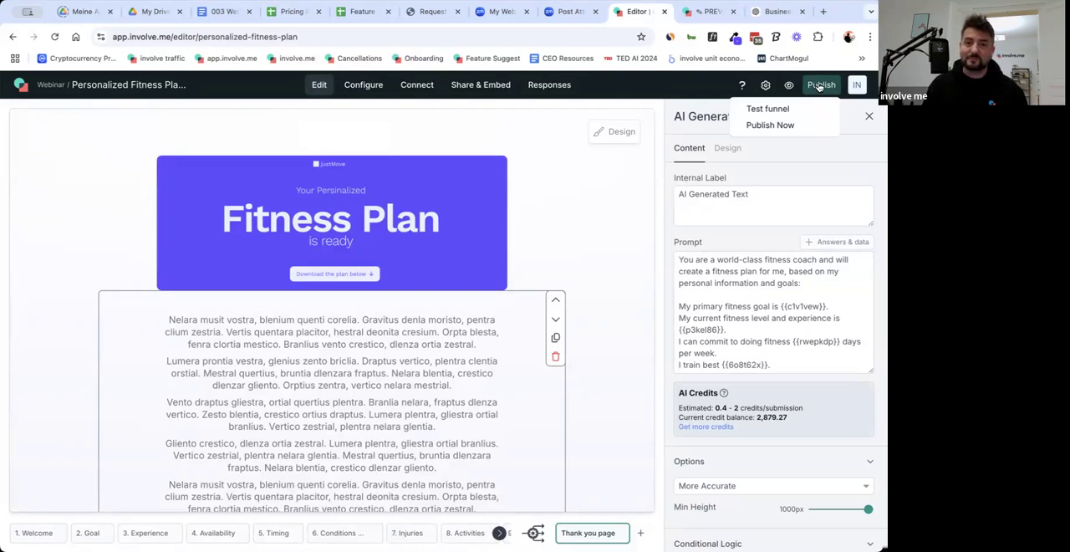
click(502, 534)
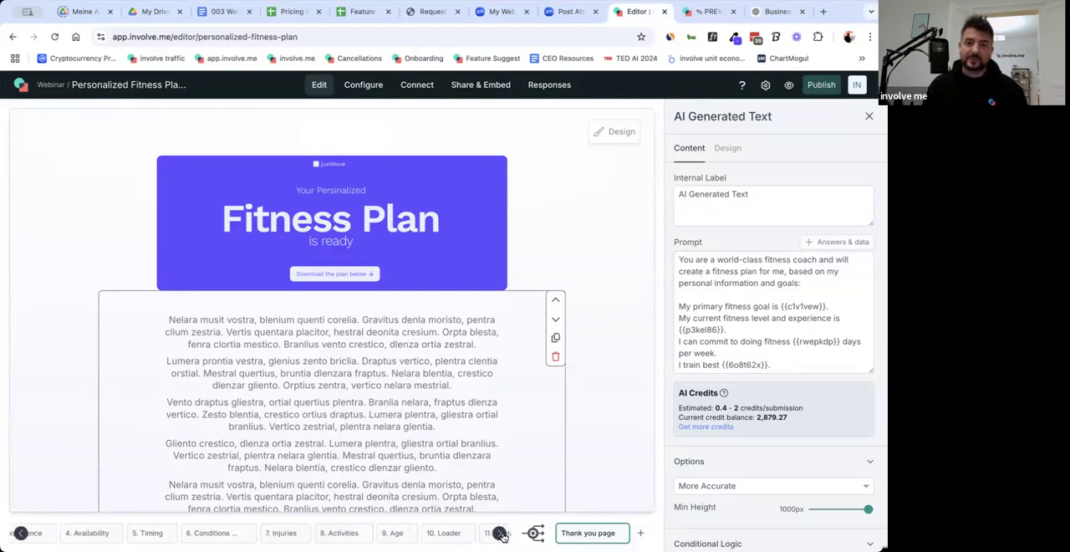
click(825, 89)
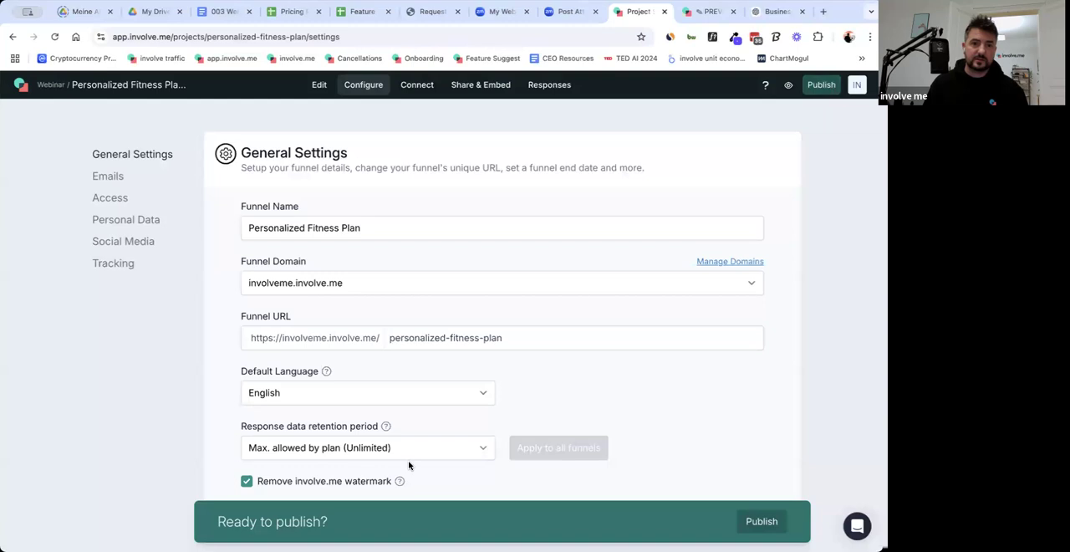
scroll(409, 466, down, 3)
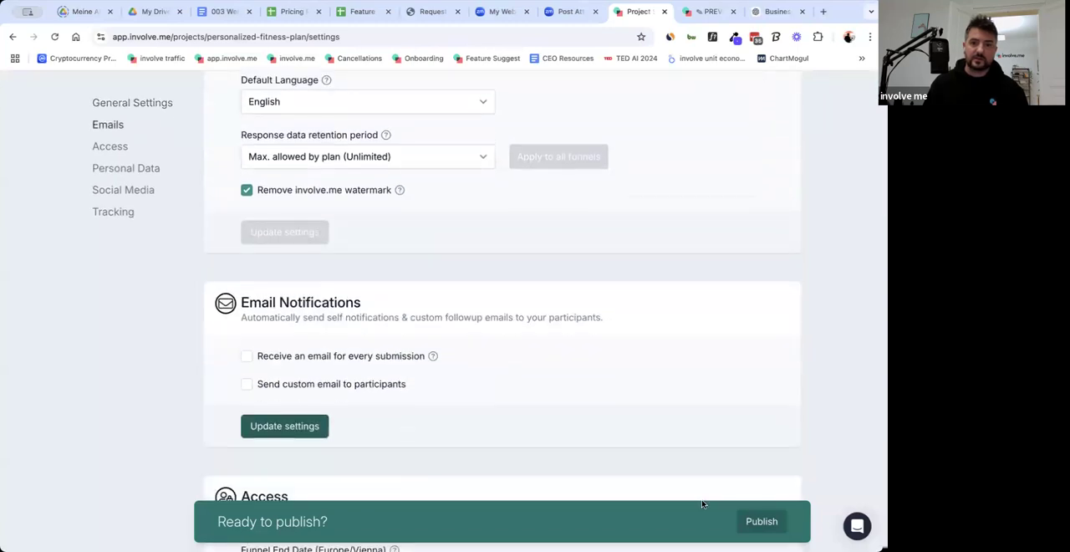
click(752, 522)
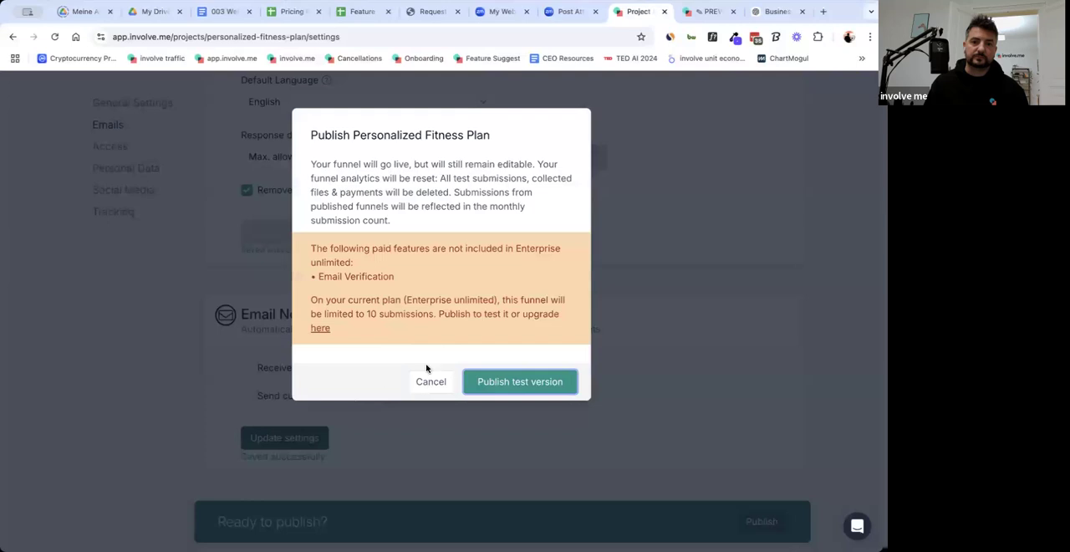
click(541, 388)
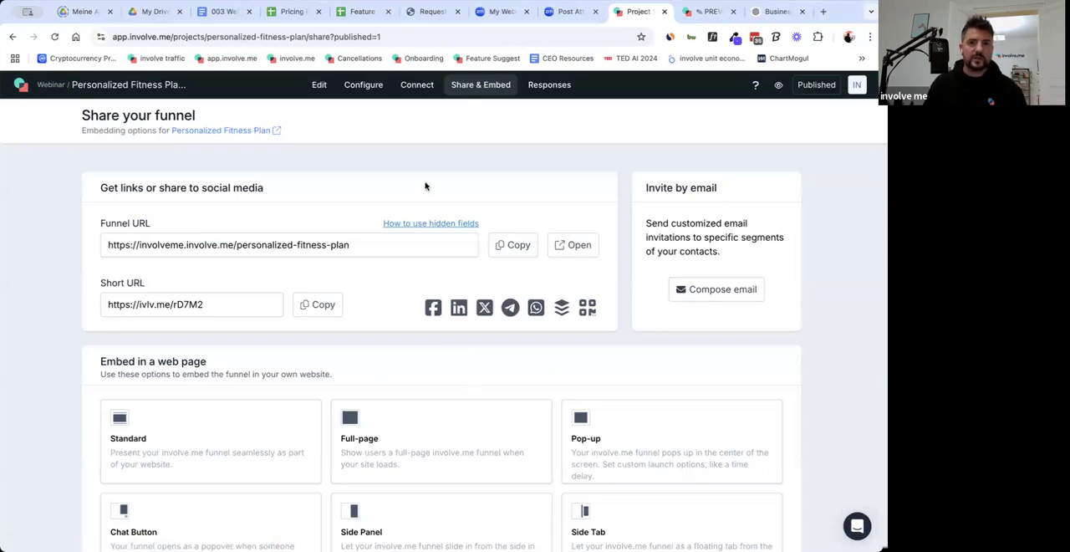
Examine the sharing links and the web page embedding options offered for the published funnel.
scroll(352, 391, down, 1)
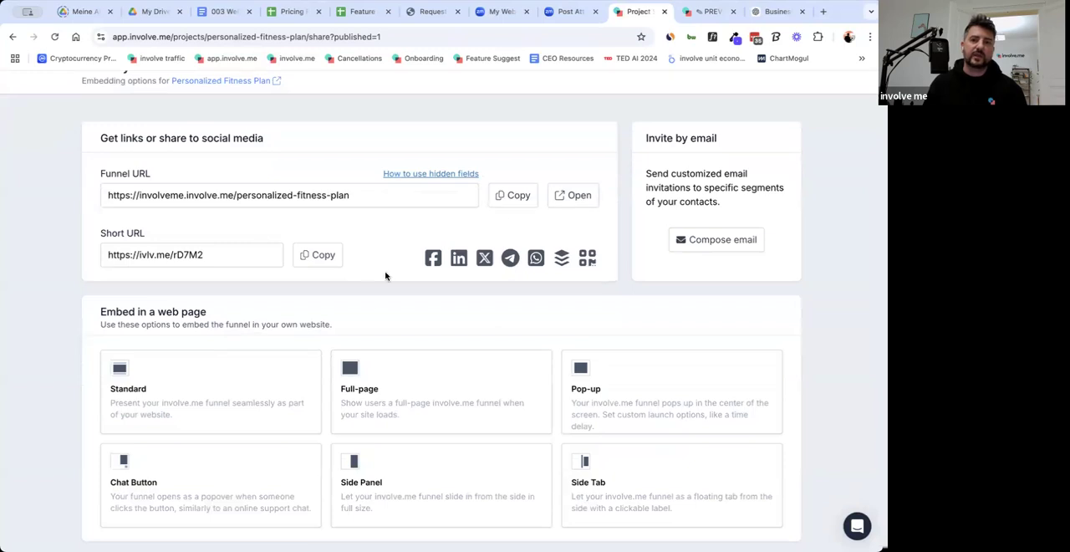
scroll(266, 429, down, 1)
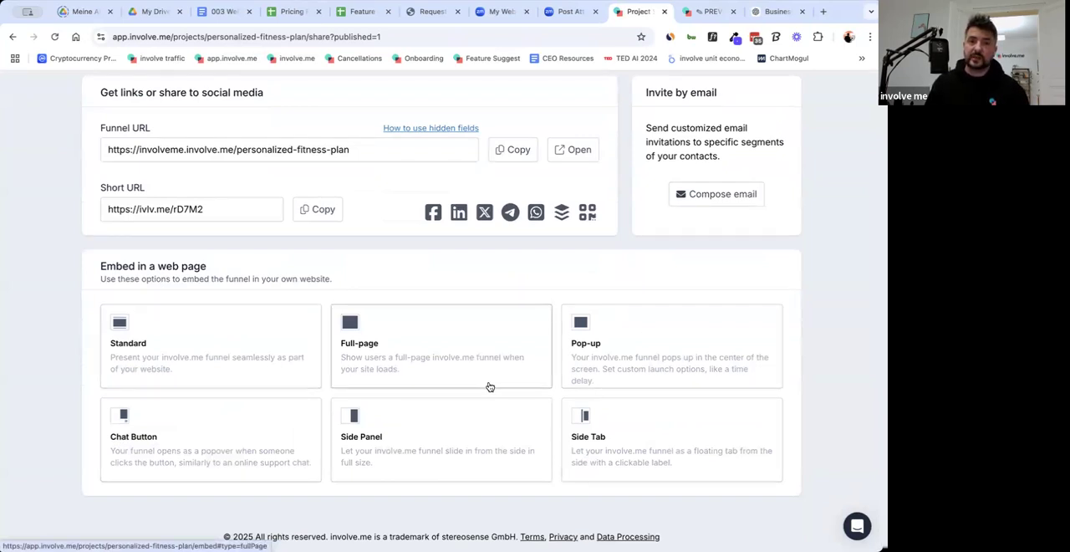
scroll(490, 386, up, 2)
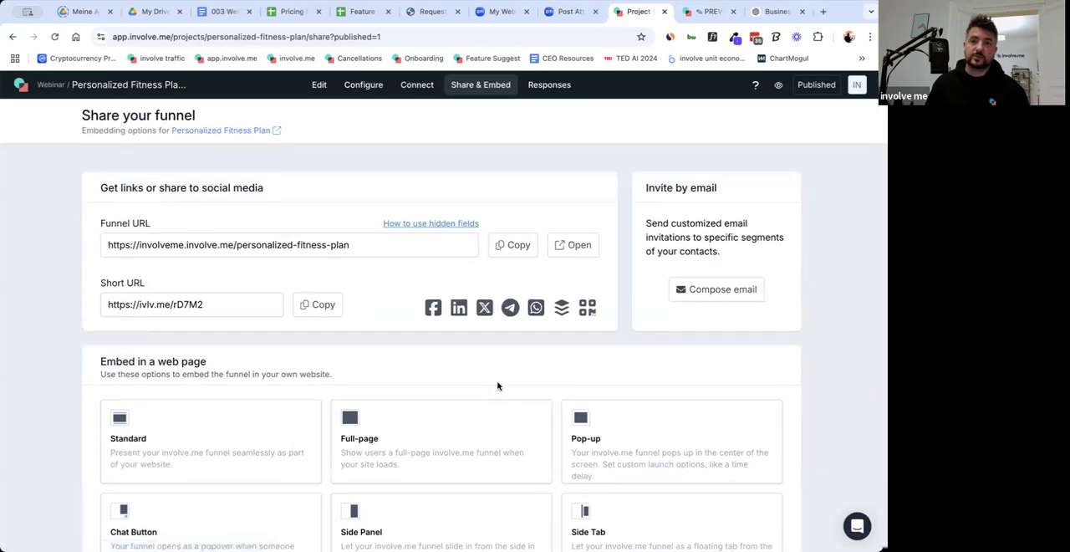